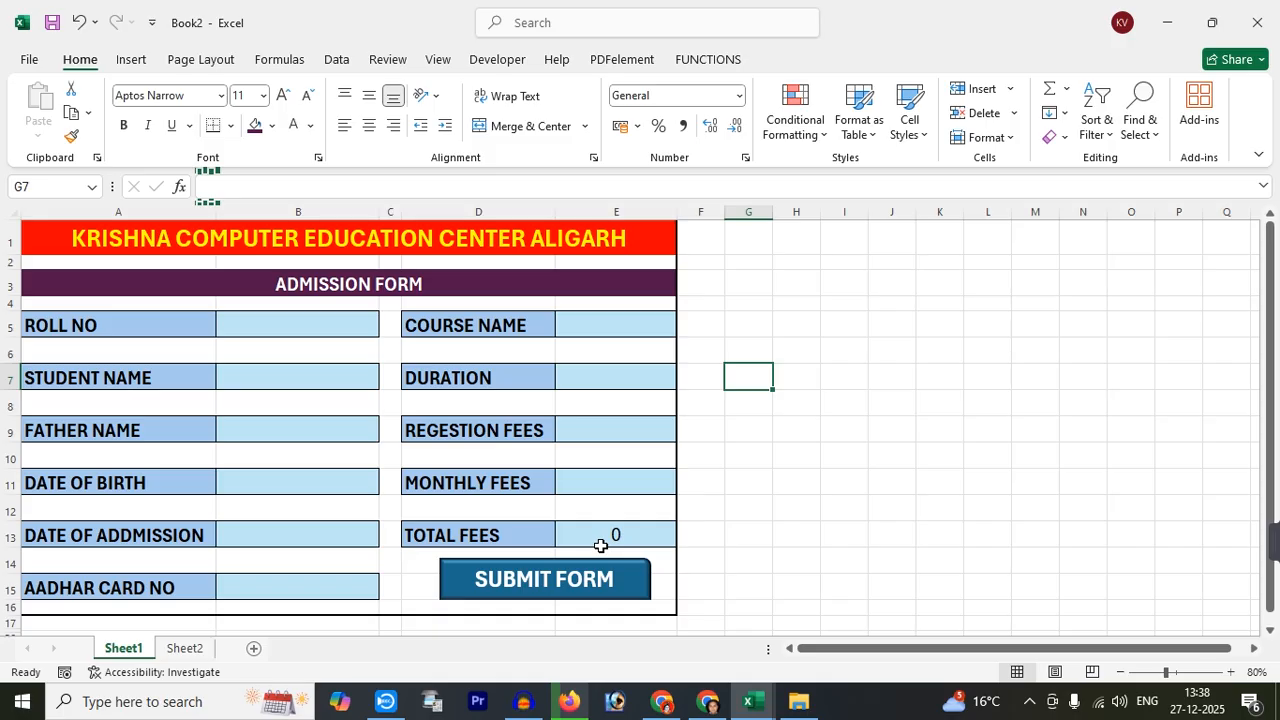
Enter roll number 03, the student's and father's names, date of birth, admission date 27/12/2025 and Aadhar number
left_click(233, 326)
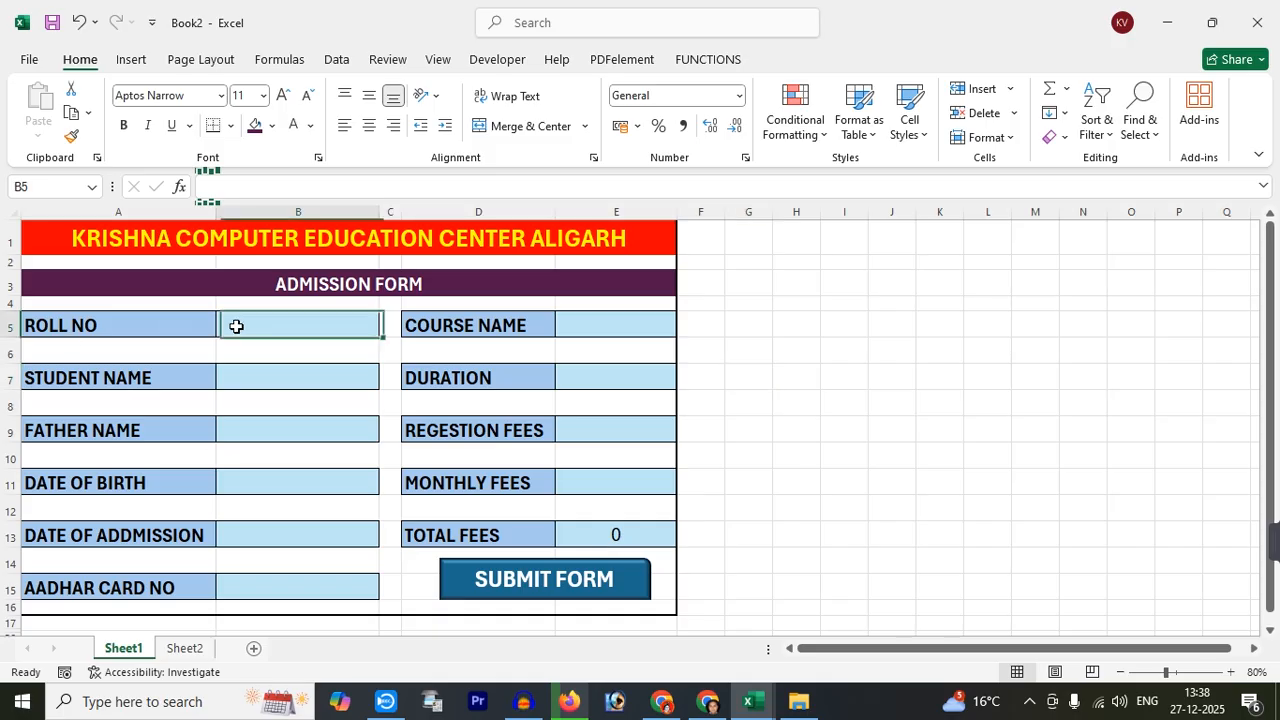
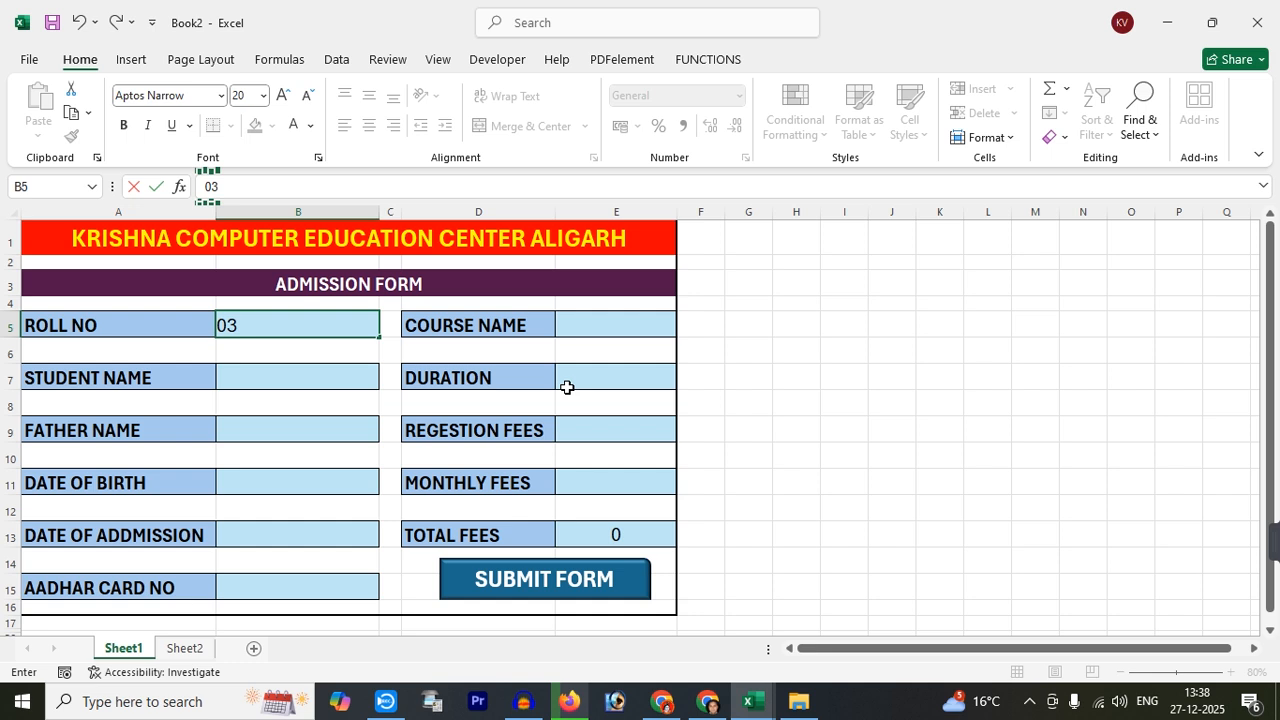
key("Return")
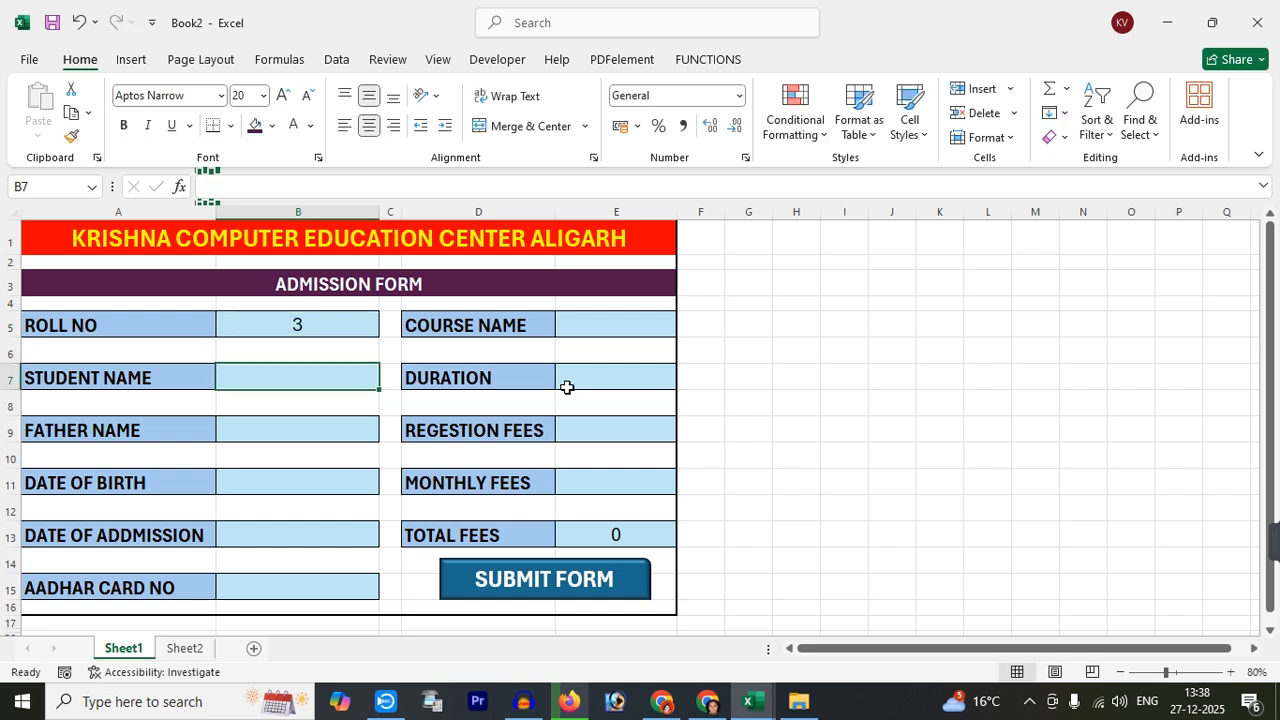
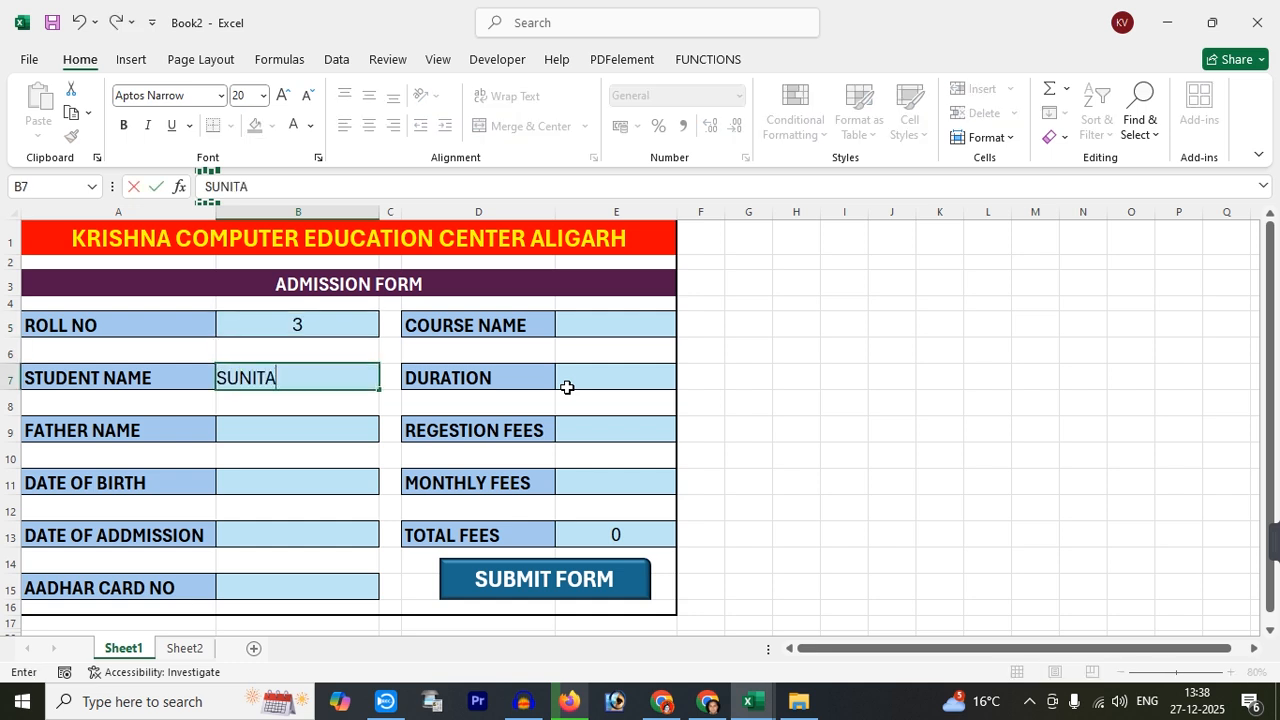
key("Return")
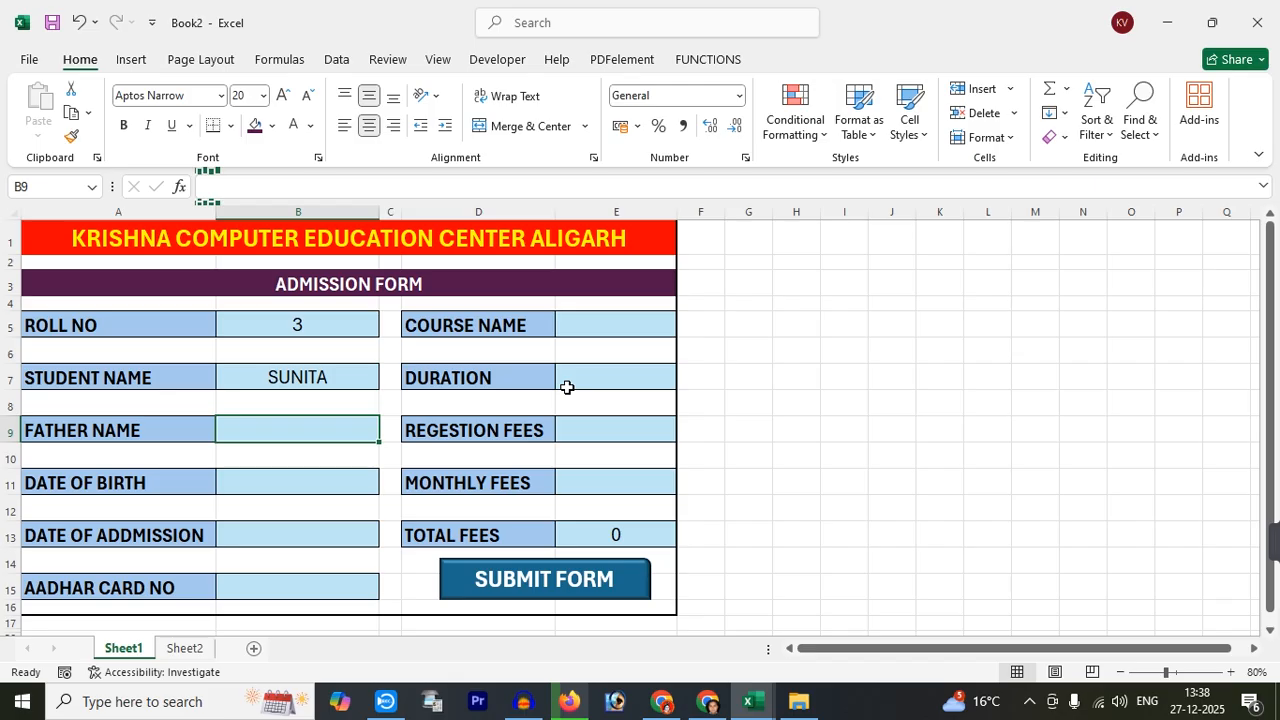
key("BackSpace")
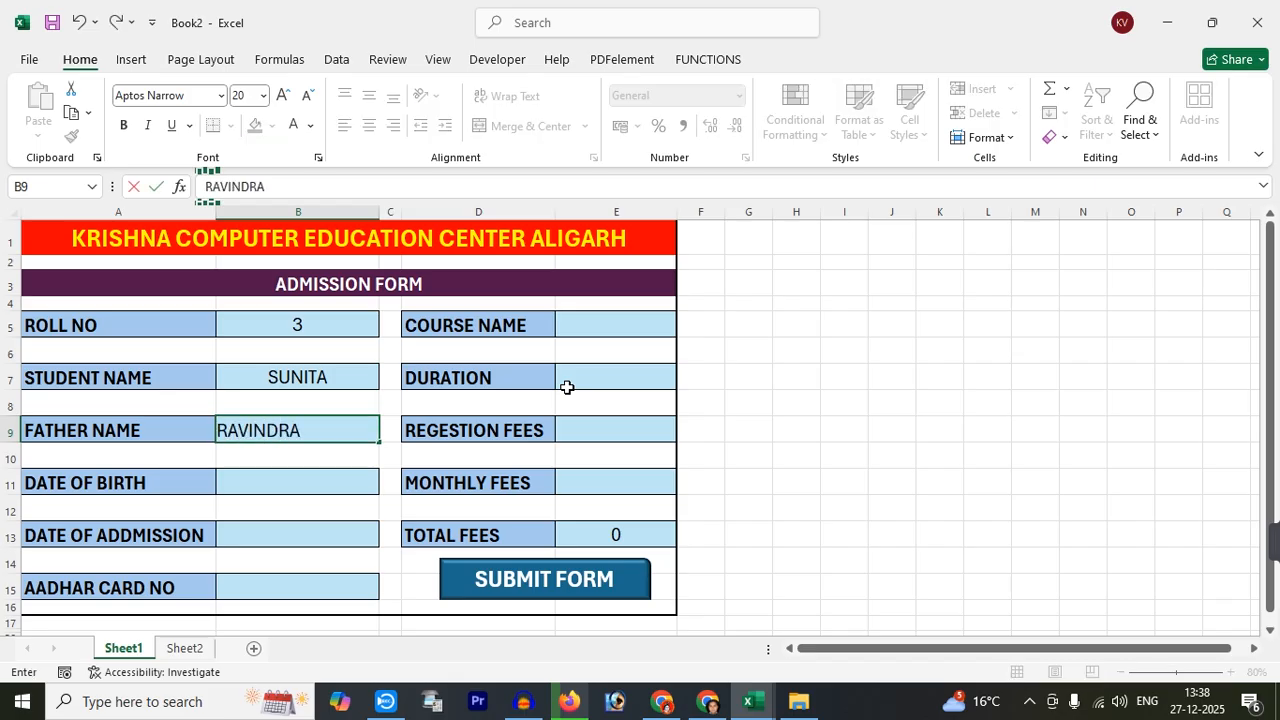
key("Return")
key("Return")
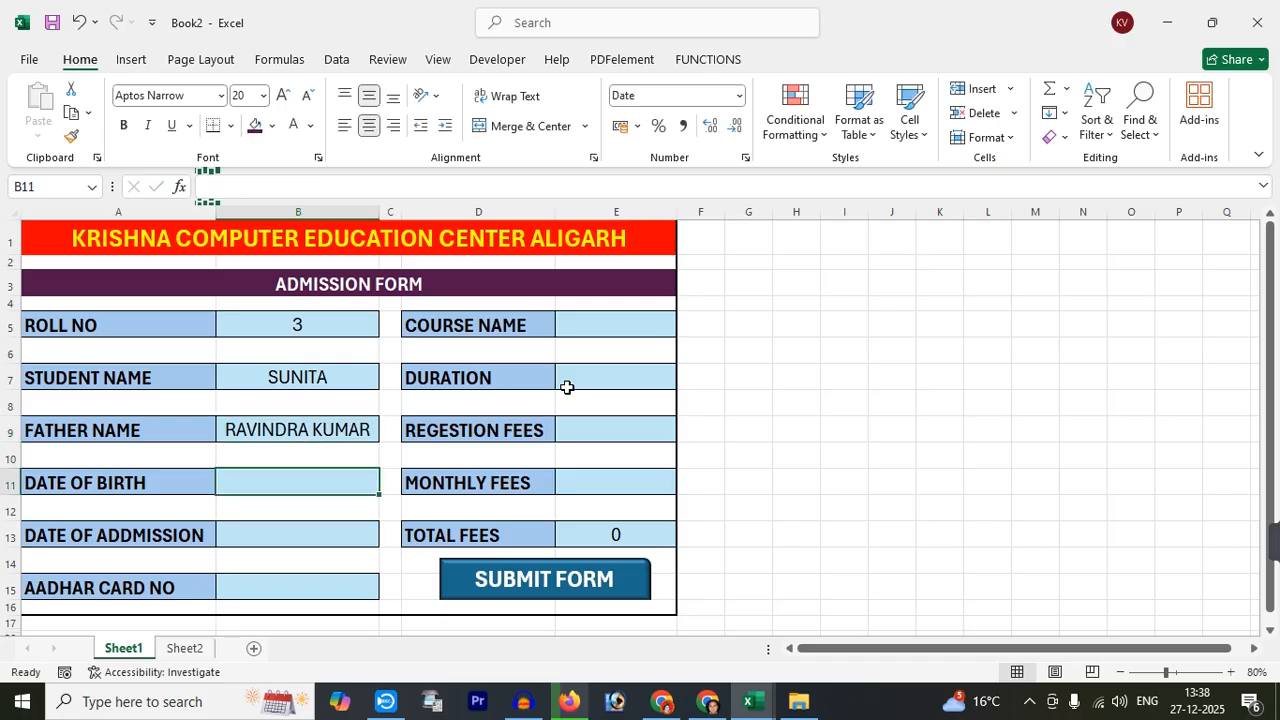
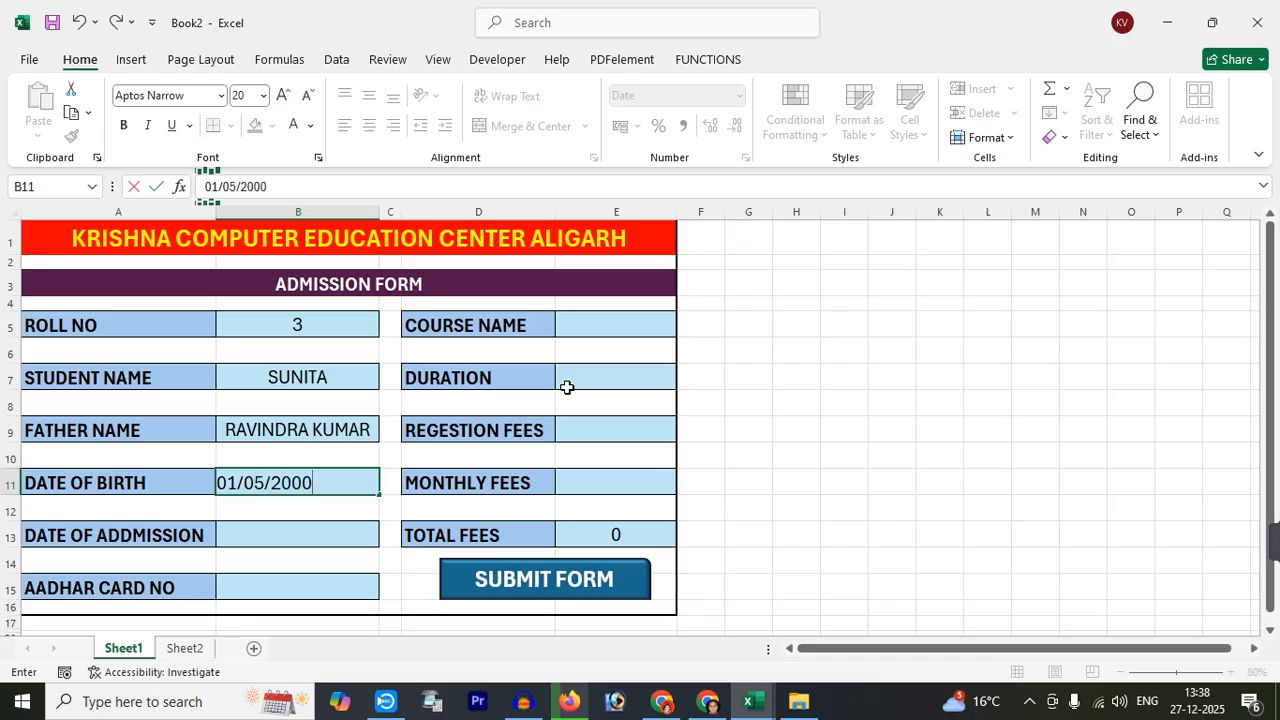
key("Return")
key("Return")
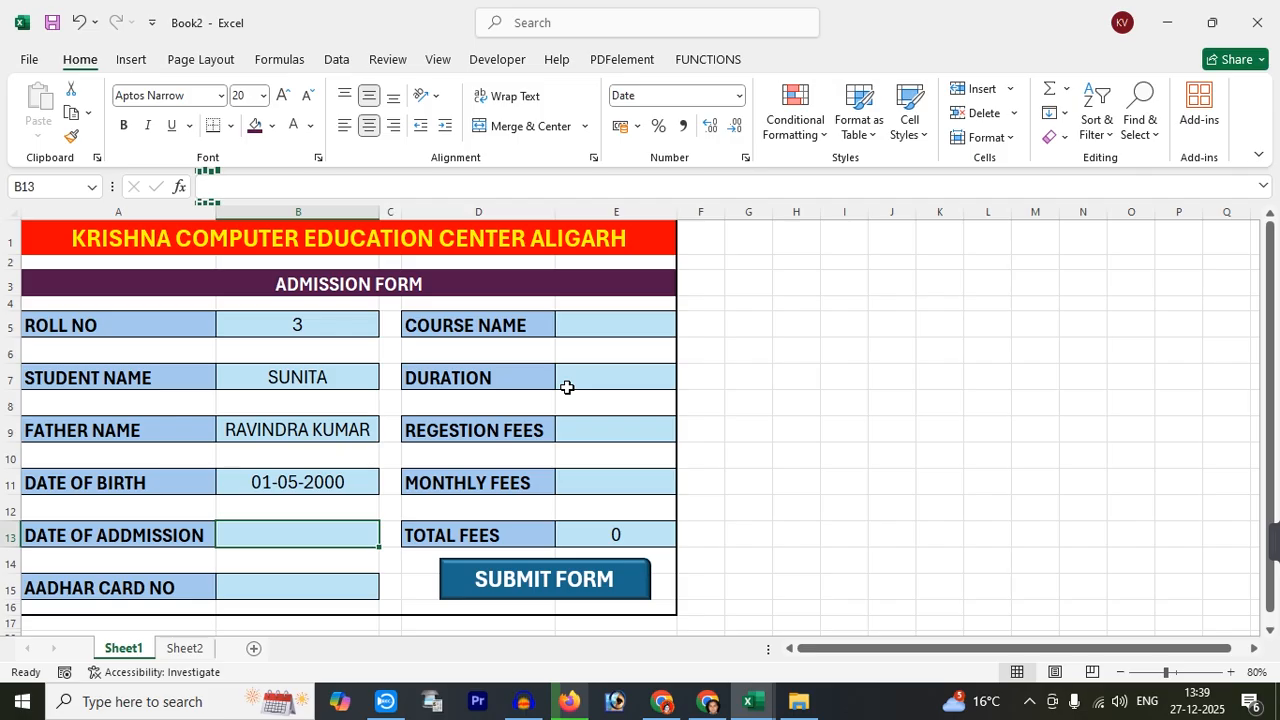
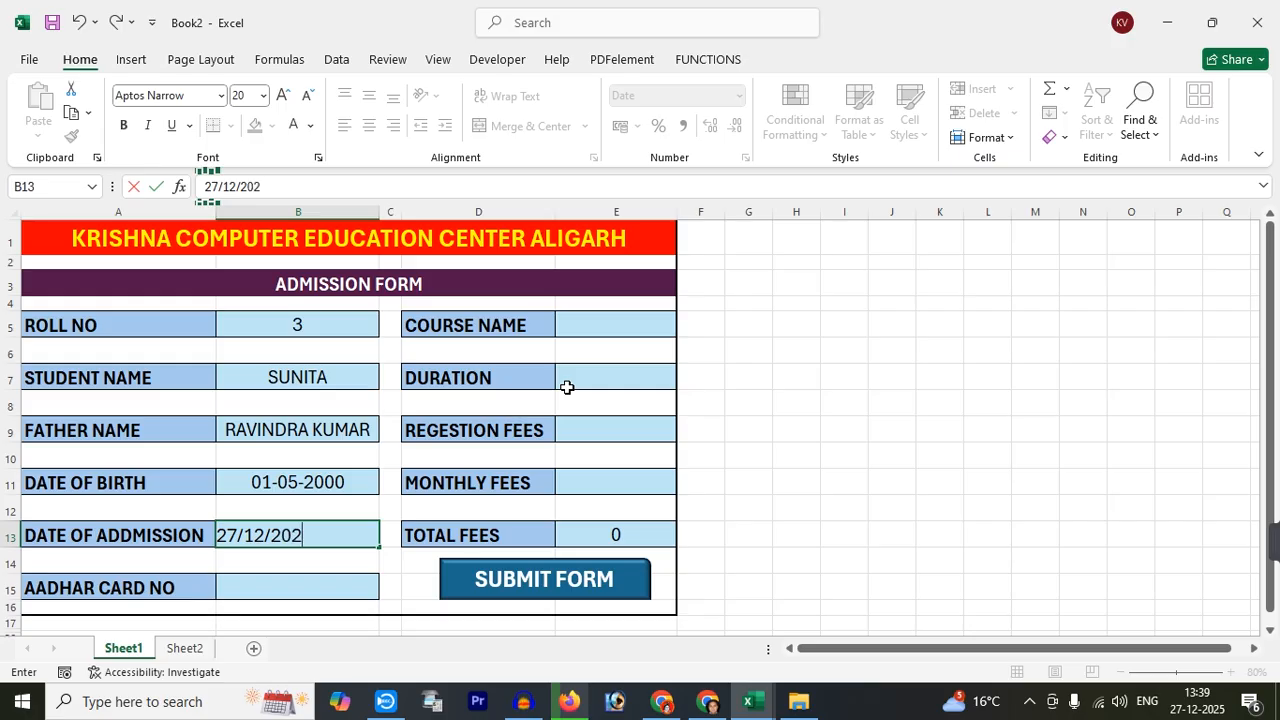
key("Return")
key("Return")
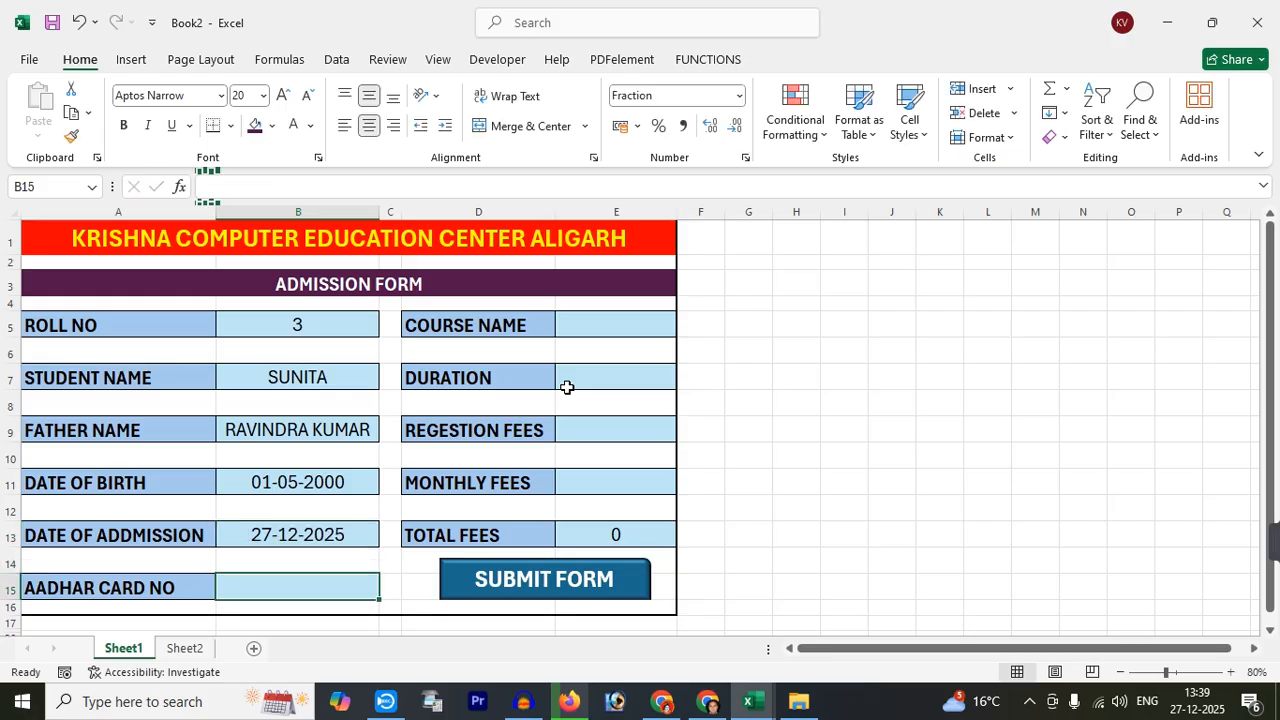
key("Tab")
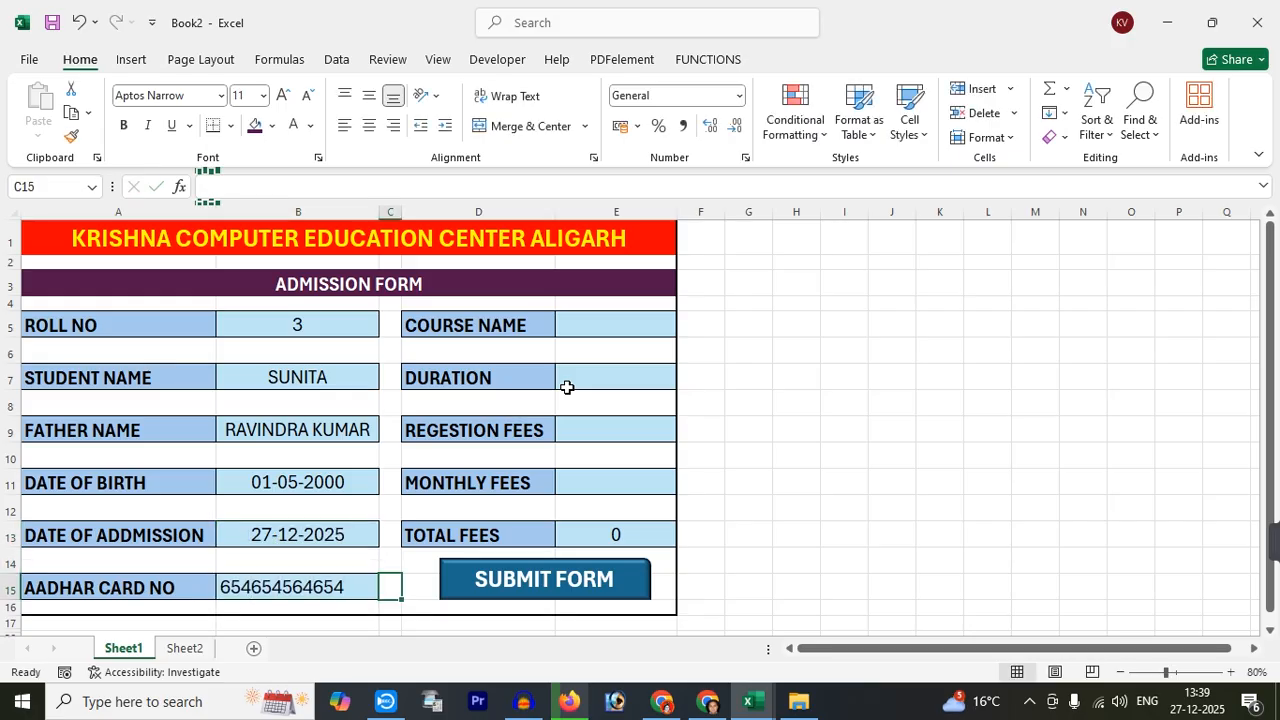
Fill in course DCA, duration 6, registration fees 200 and monthly fees 600
left_click(616, 332)
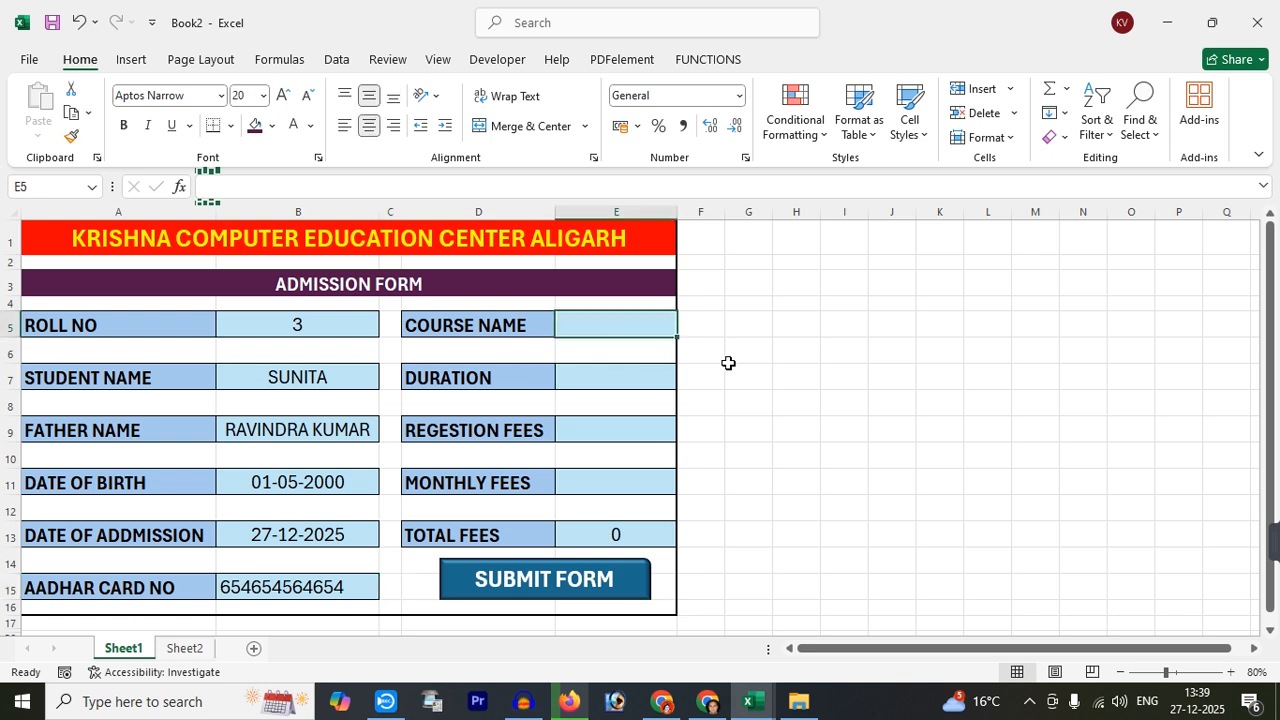
type("DCA")
key("Return")
key("Return")
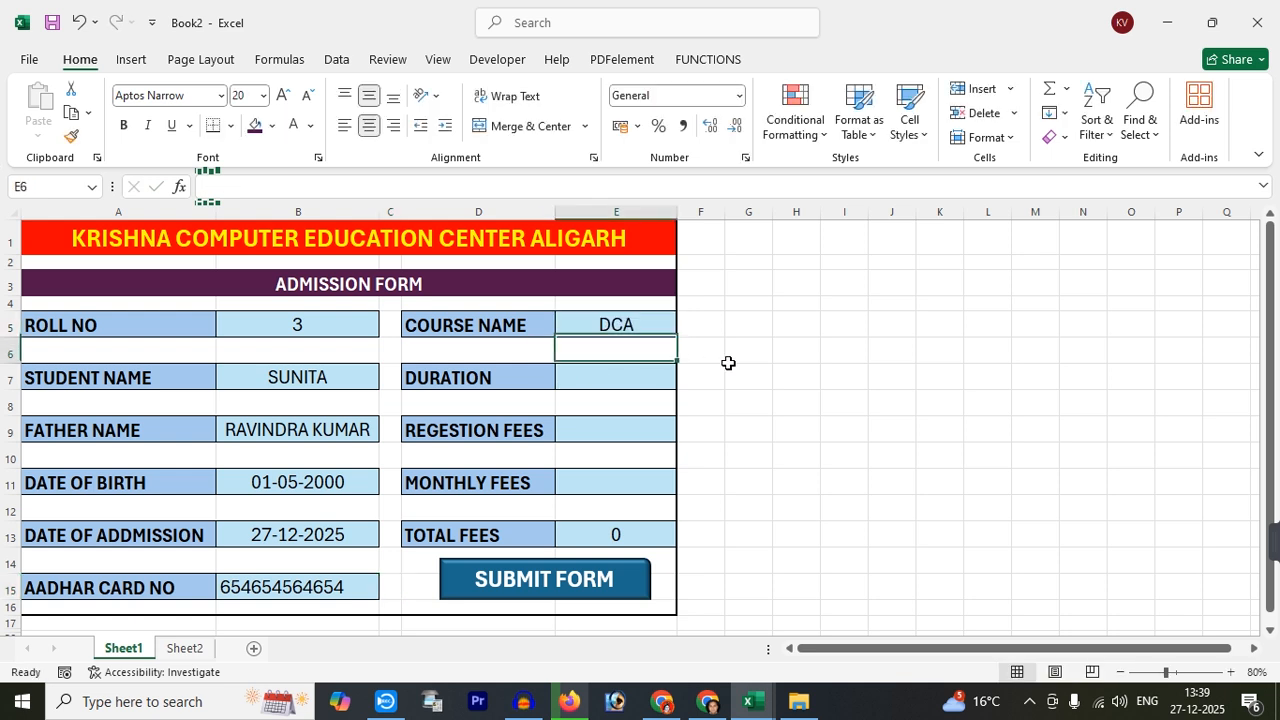
type("6")
key("Return")
key("Return")
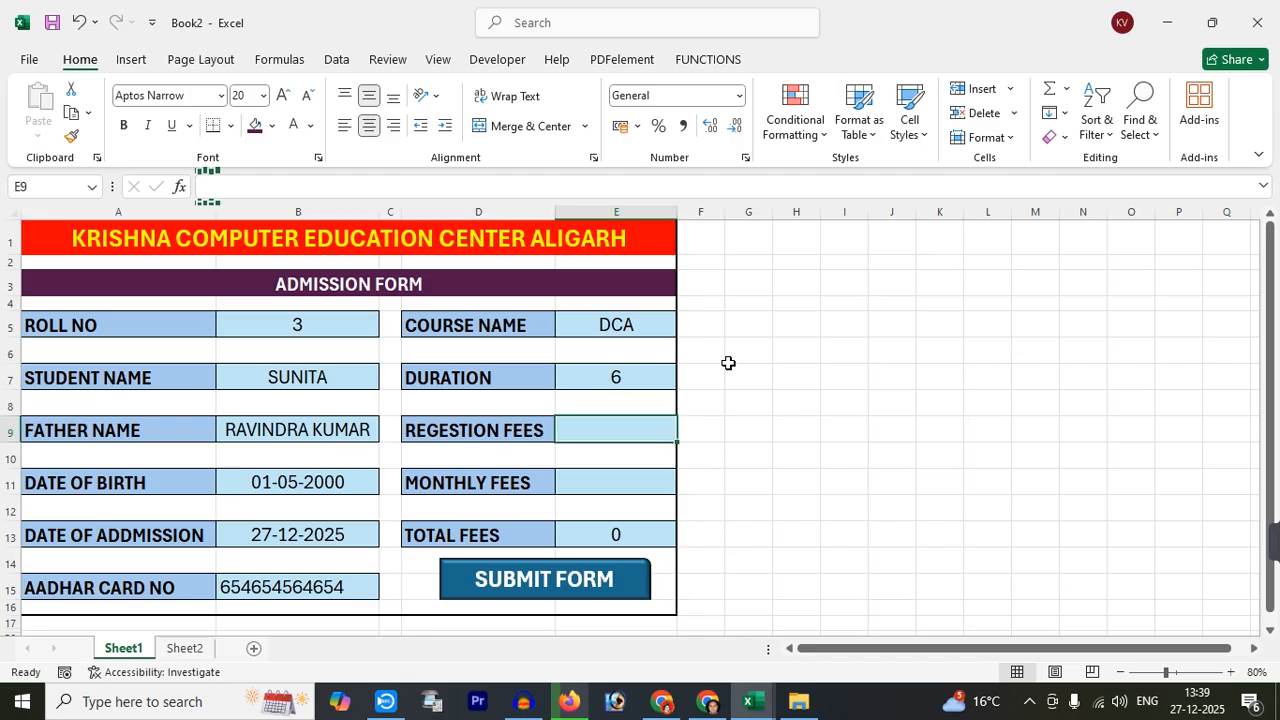
type("200")
key("Return")
key("Return")
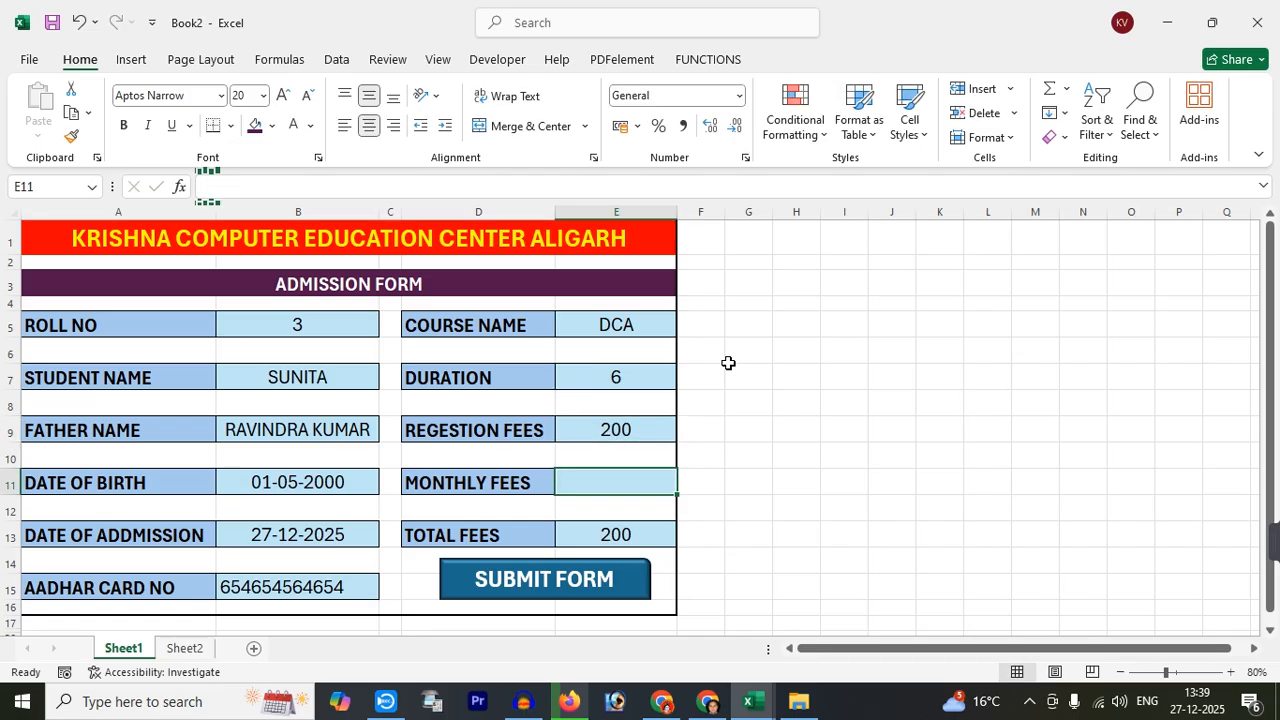
type("600")
key("Return")
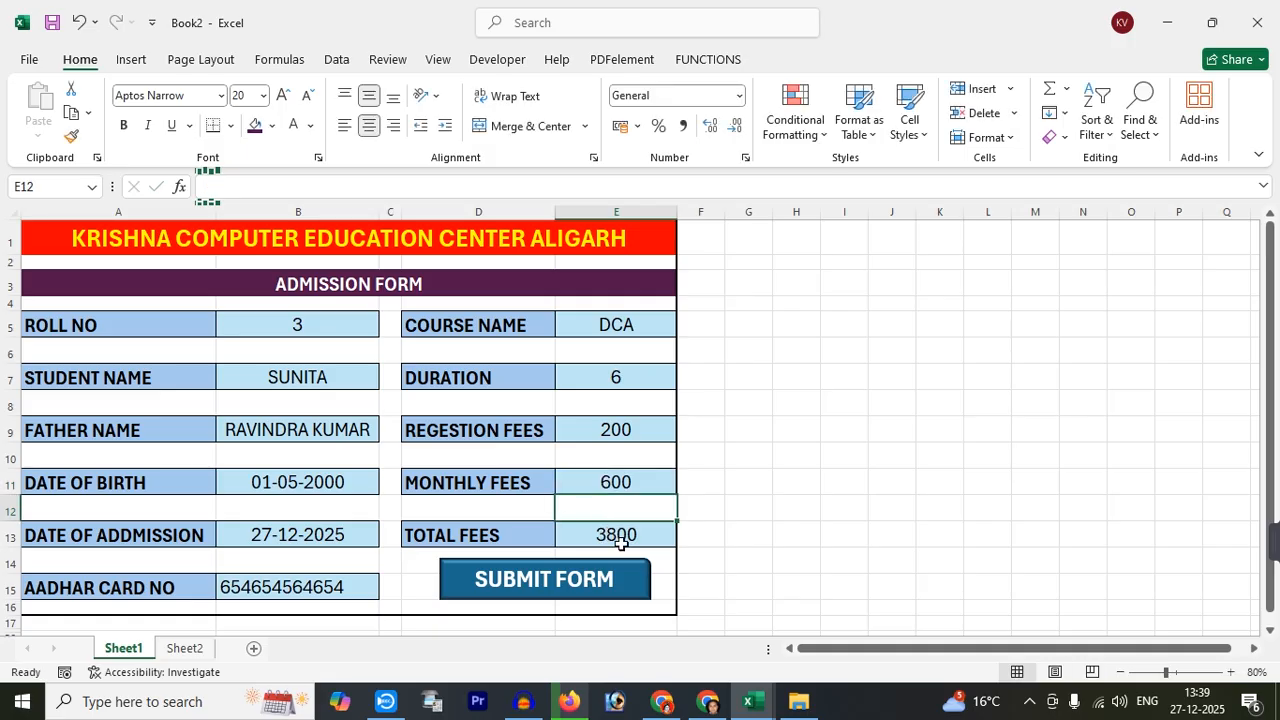
left_click(527, 587)
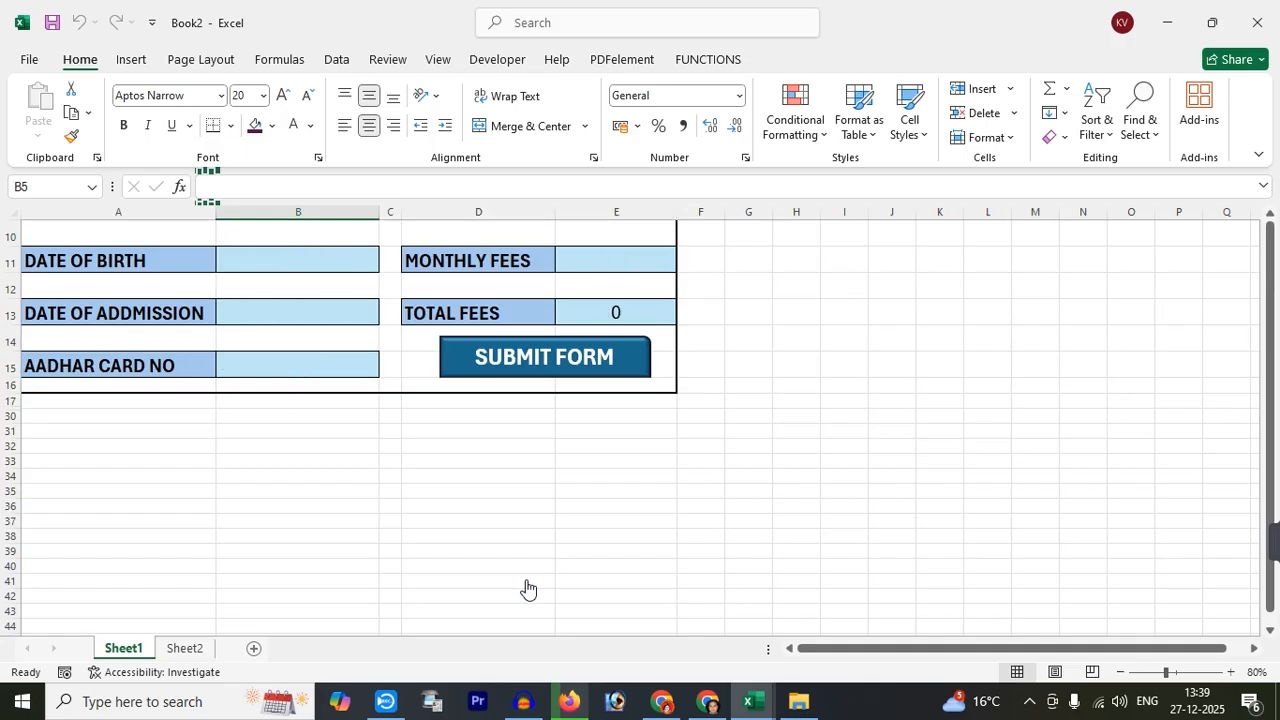
left_click(174, 652)
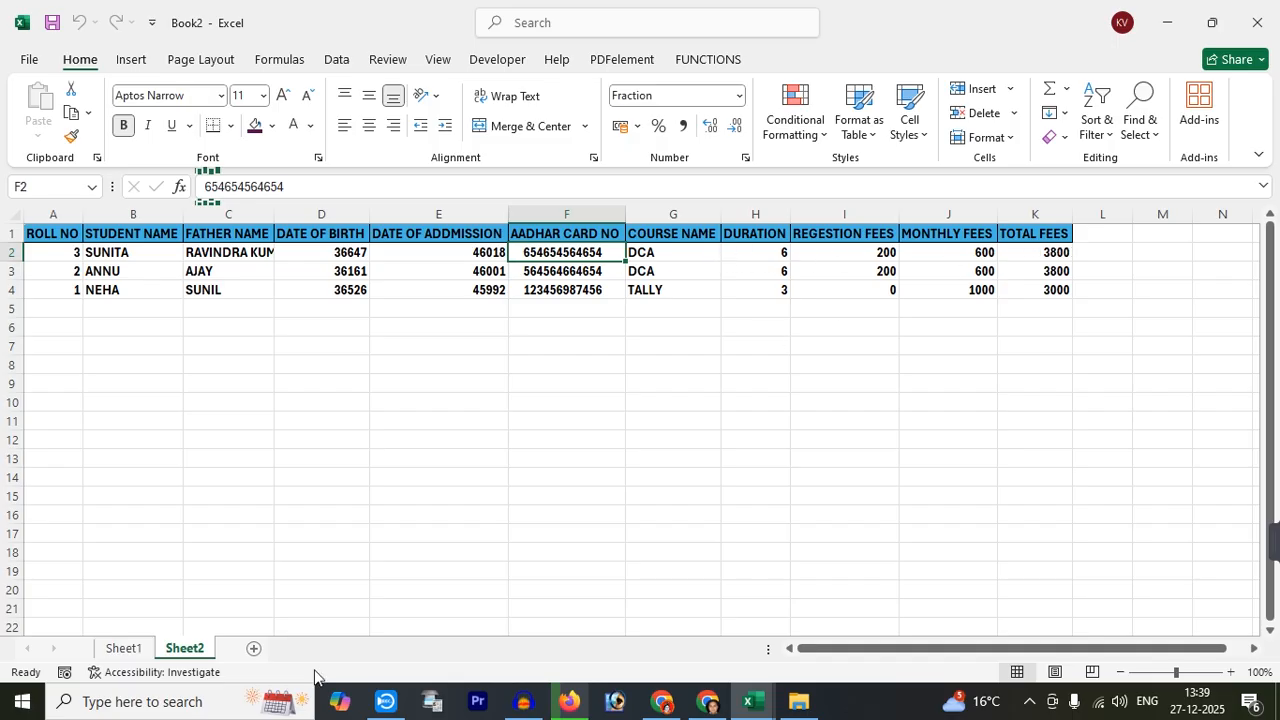
left_click(123, 648)
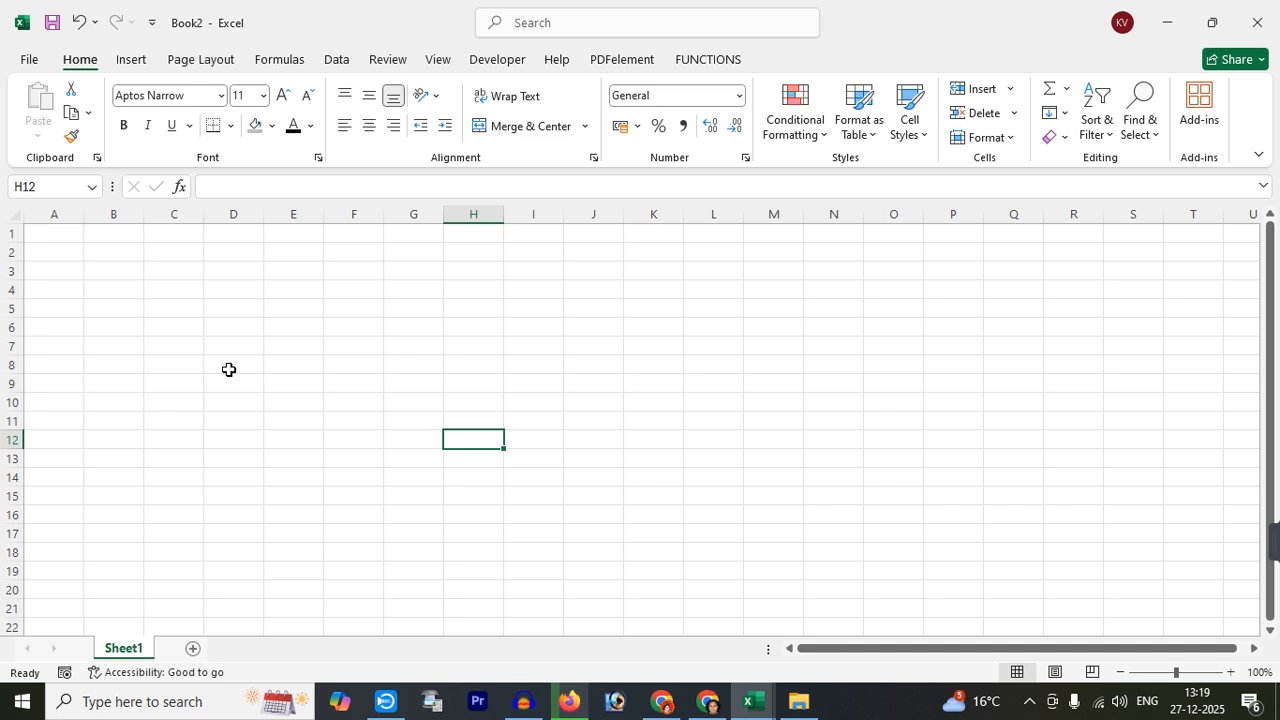
Type the heading 'KRISHNA COMPUTER EDUCATION CENTER ALIGARH' into cell A1
left_click_drag(34, 232, 480, 231)
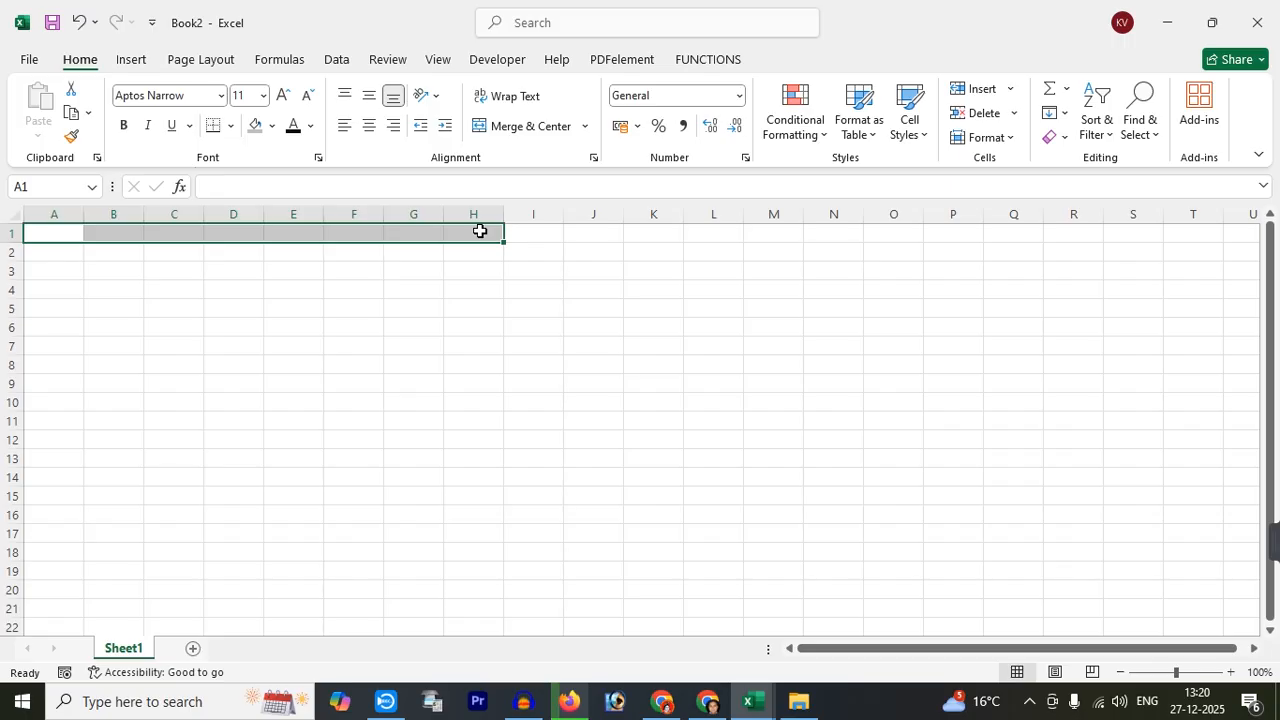
left_click(198, 325)
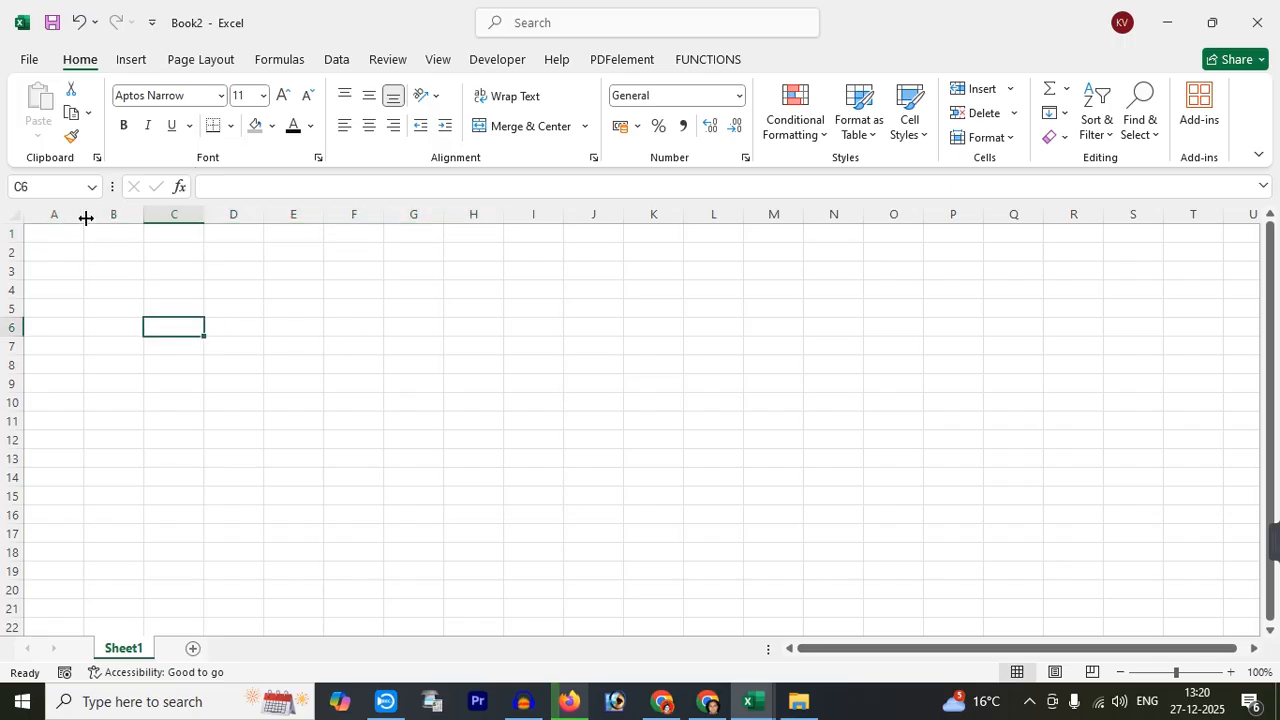
left_click(56, 231)
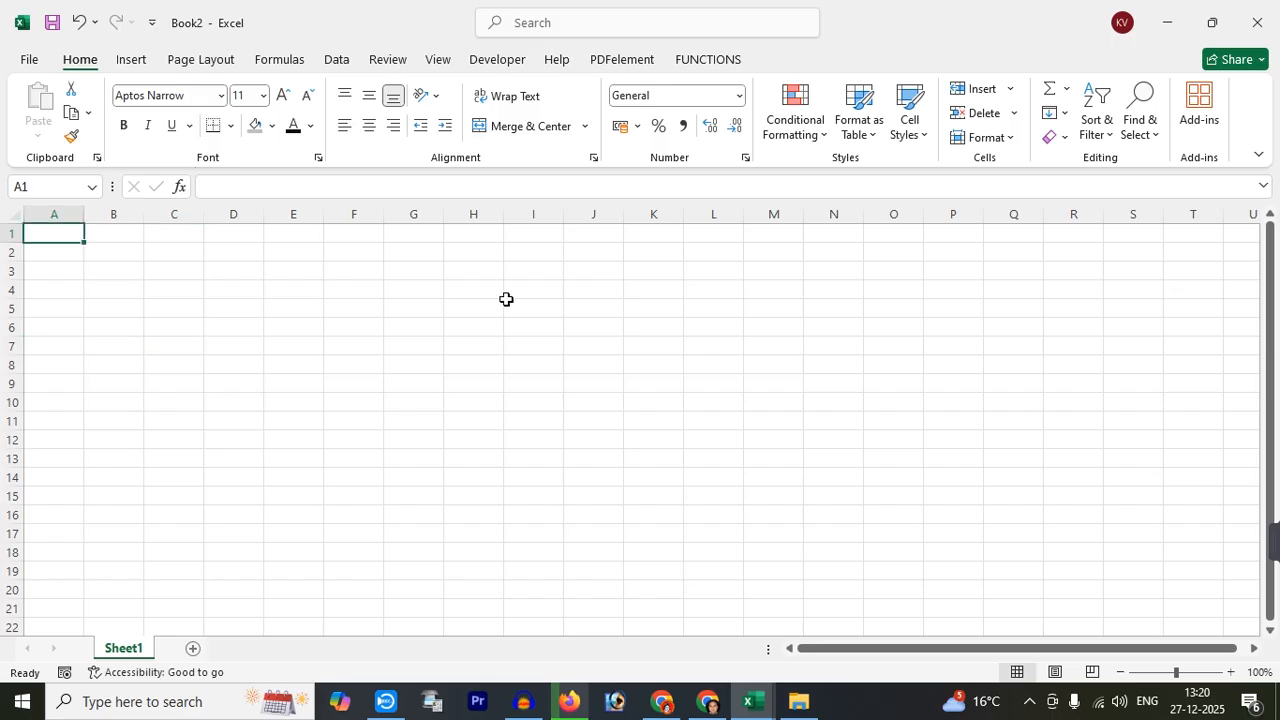
type("KRISHN")
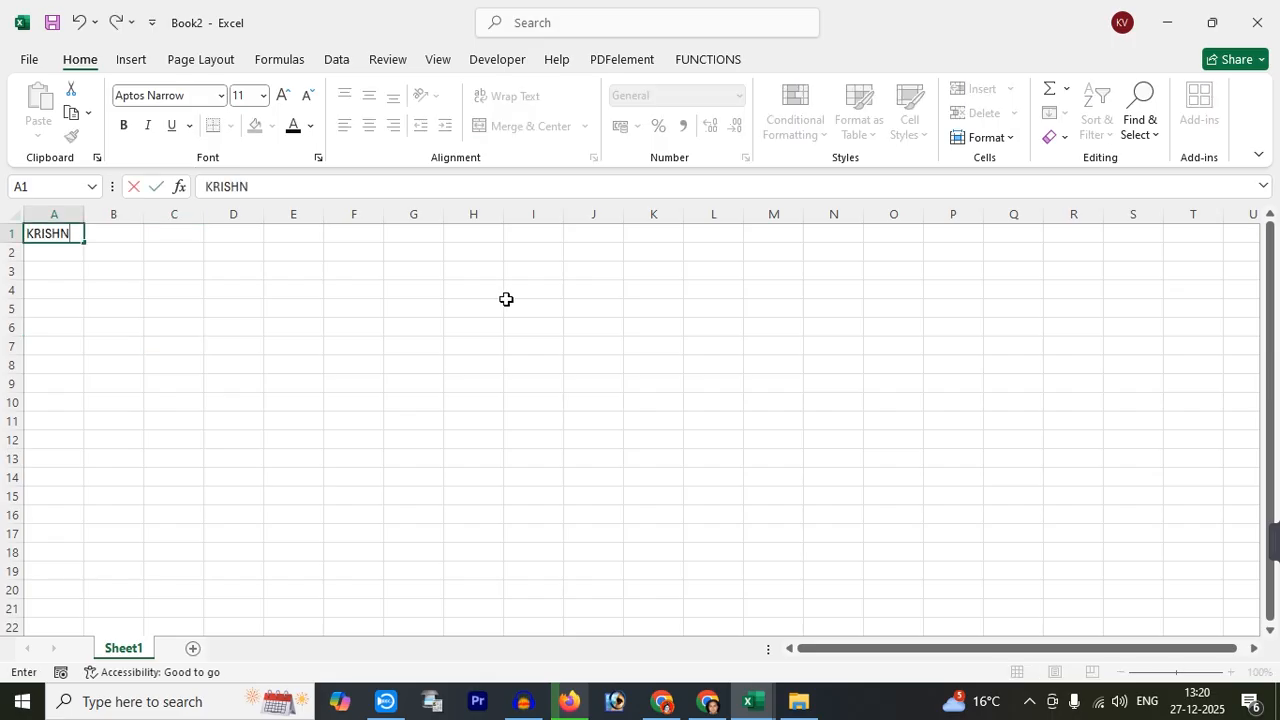
type("A COMPUTE")
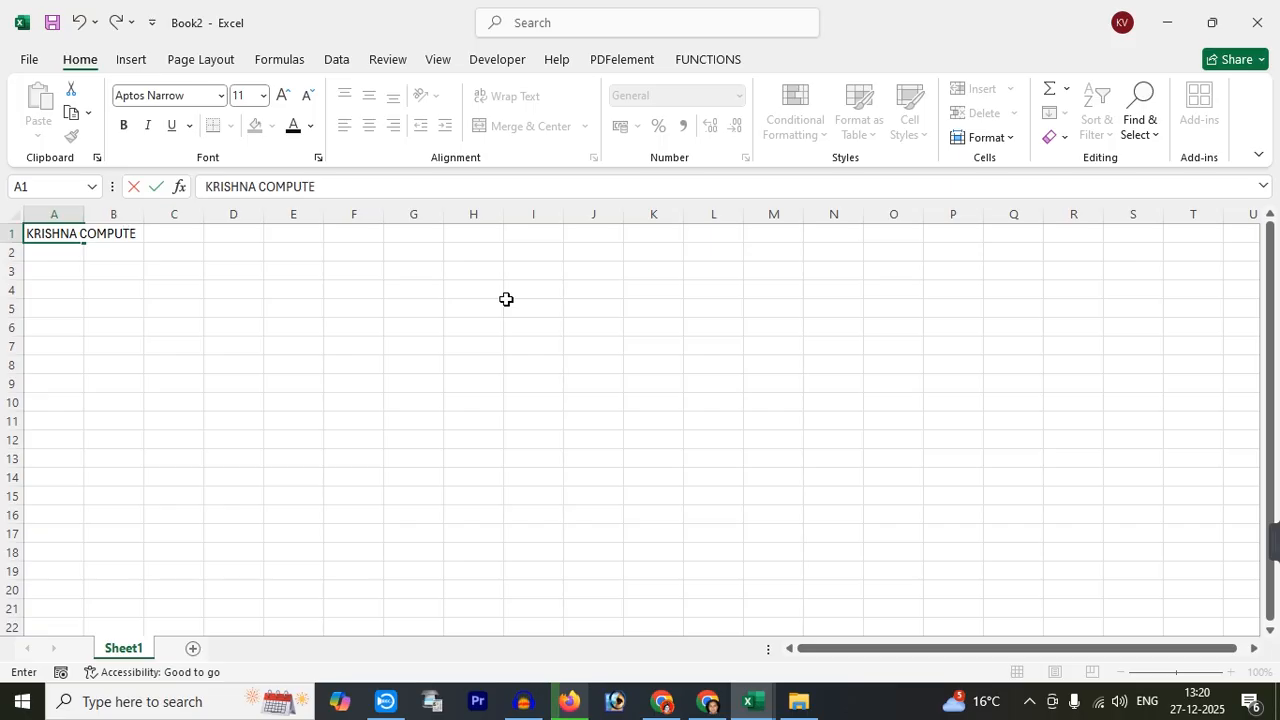
type("R EDUCATI")
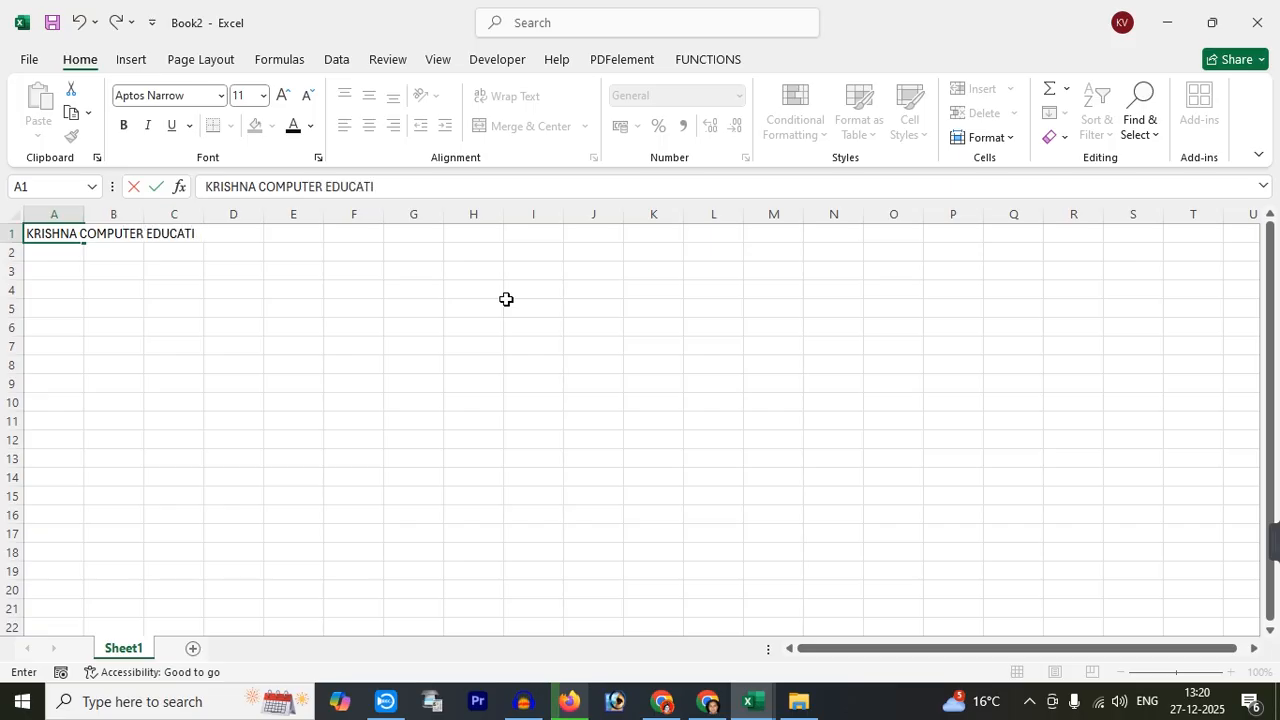
type("ON CENTER ALIGARH")
key("Return")
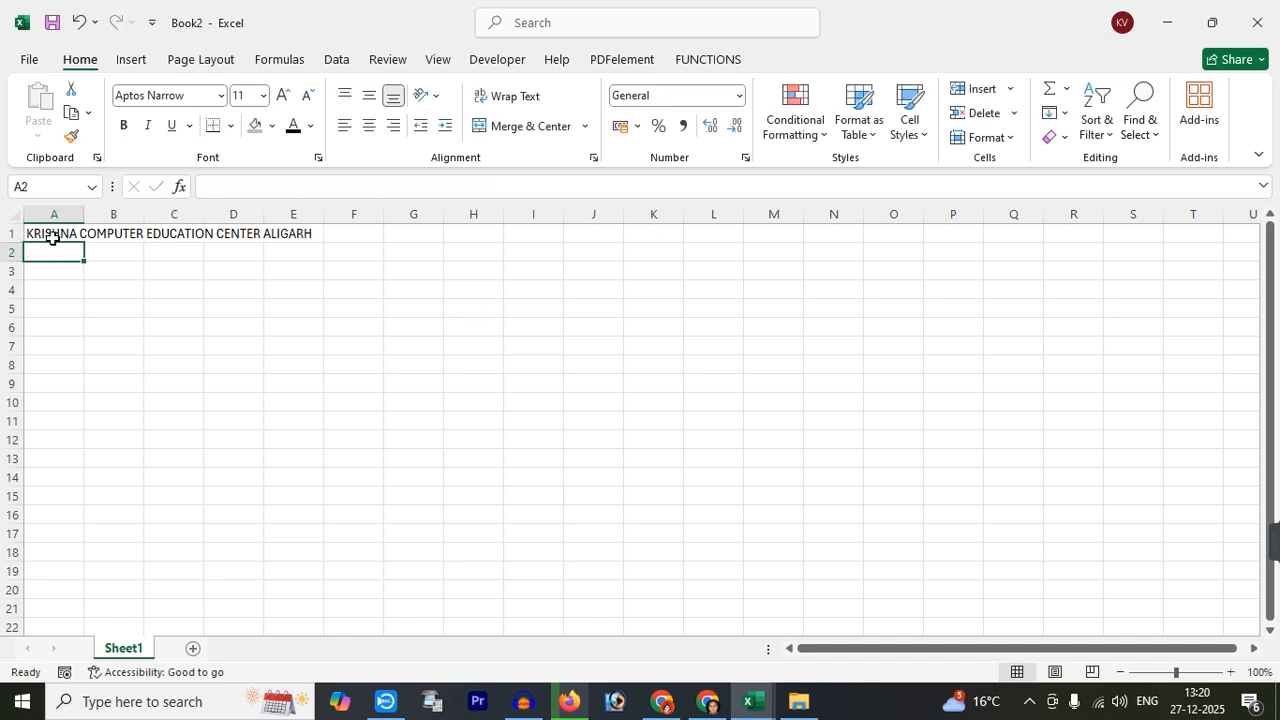
Enter ROLL NO, STUDENT NAME, FATHER NAME, DATE OF BIRTH, DATE OF ADDMISSION, AADHAR CARD NO in A4–A14
left_click(57, 289)
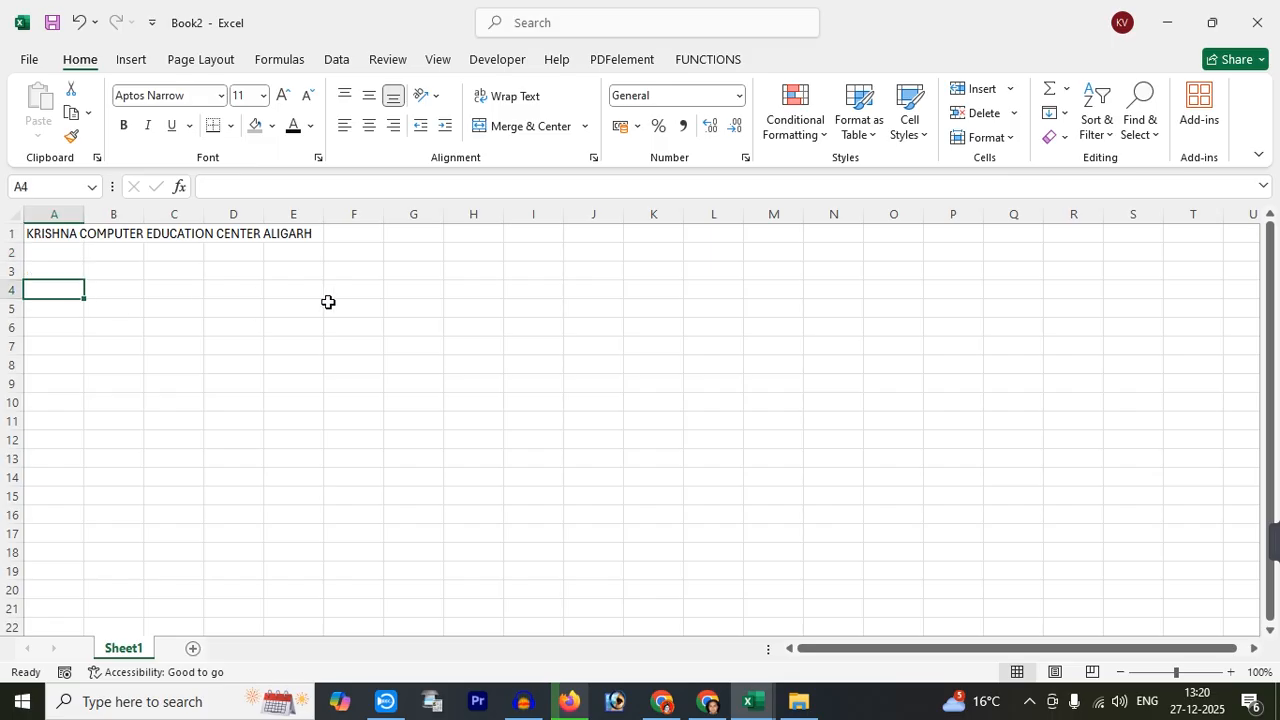
type("ROLL")
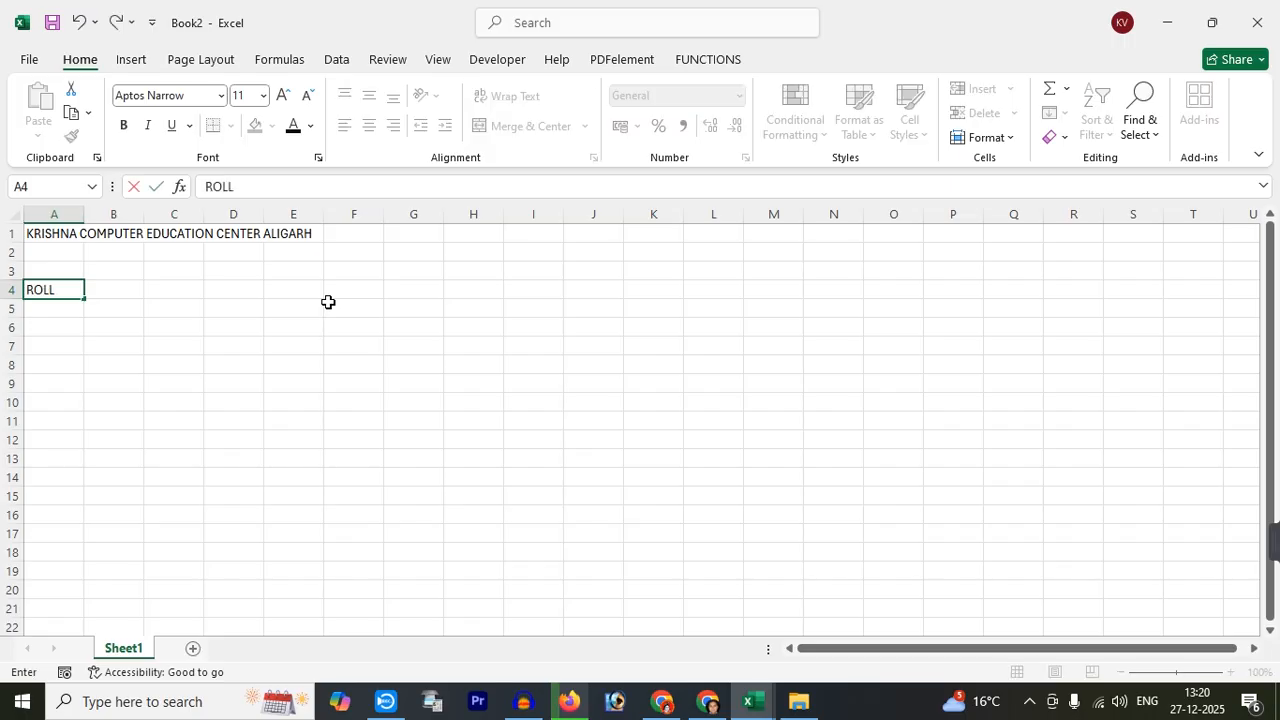
type(" NO")
key("Return")
key("Return")
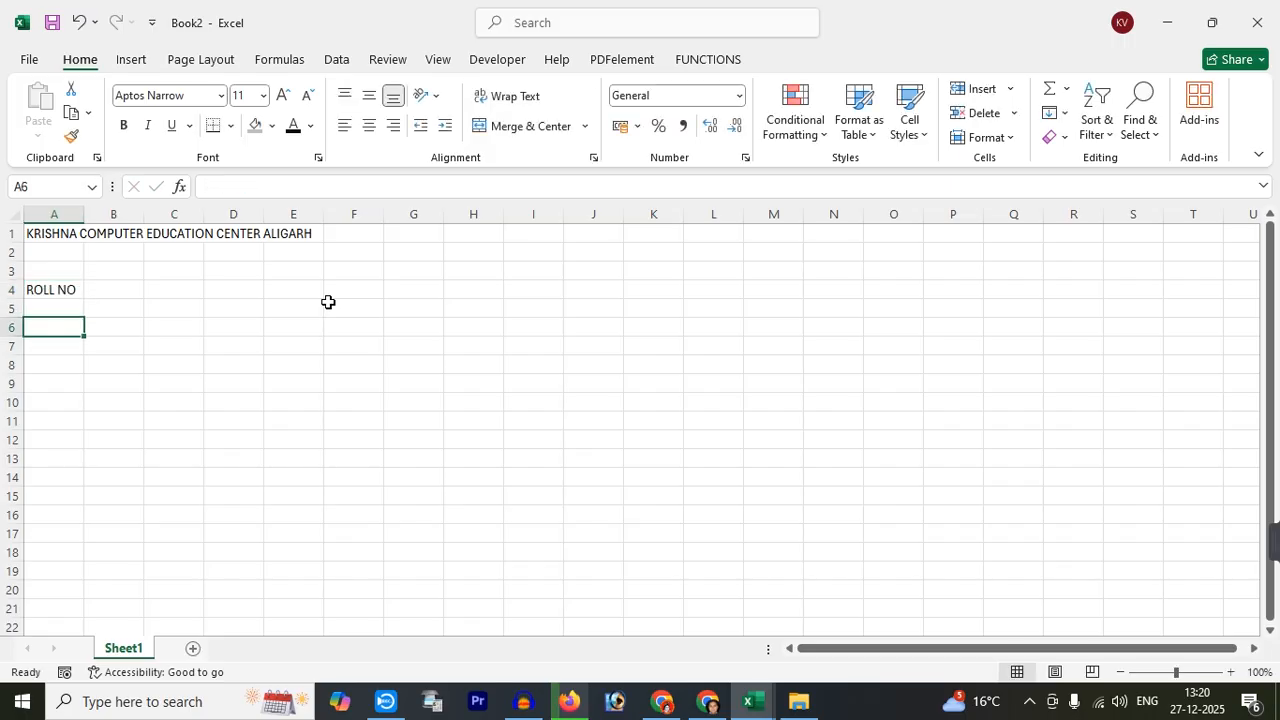
type("STUDENT NAME")
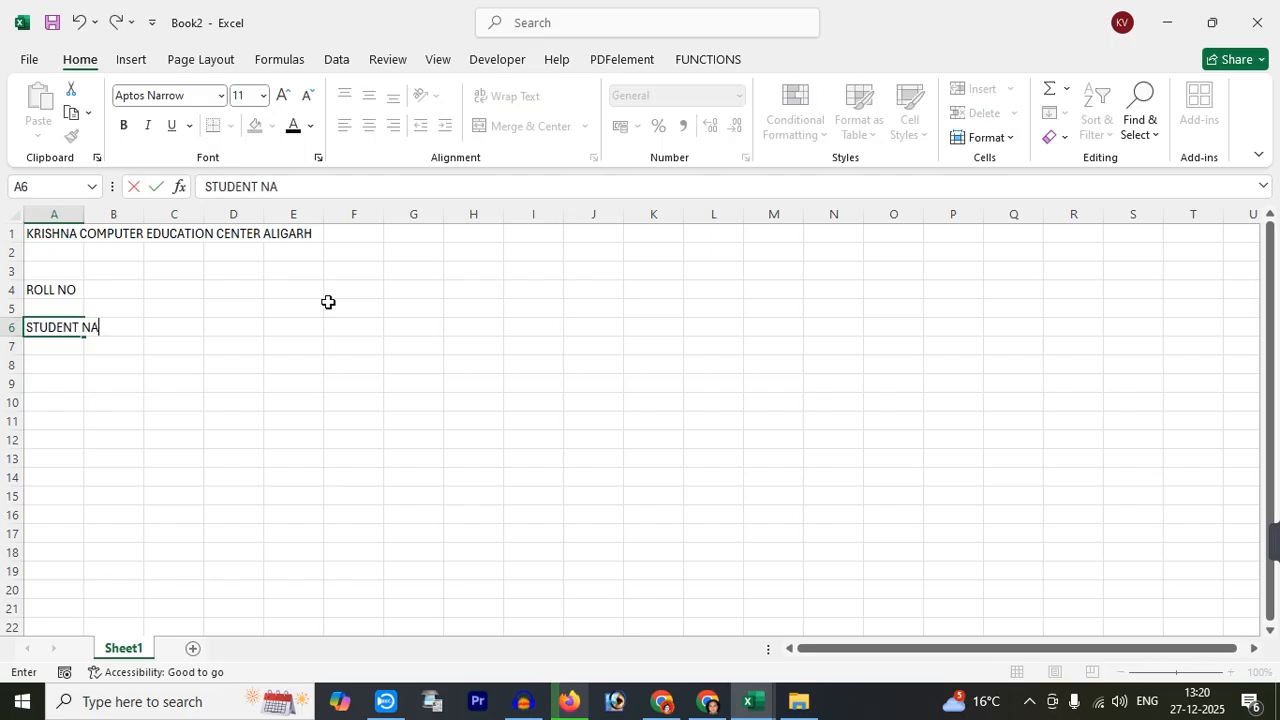
key("Return")
key("Return")
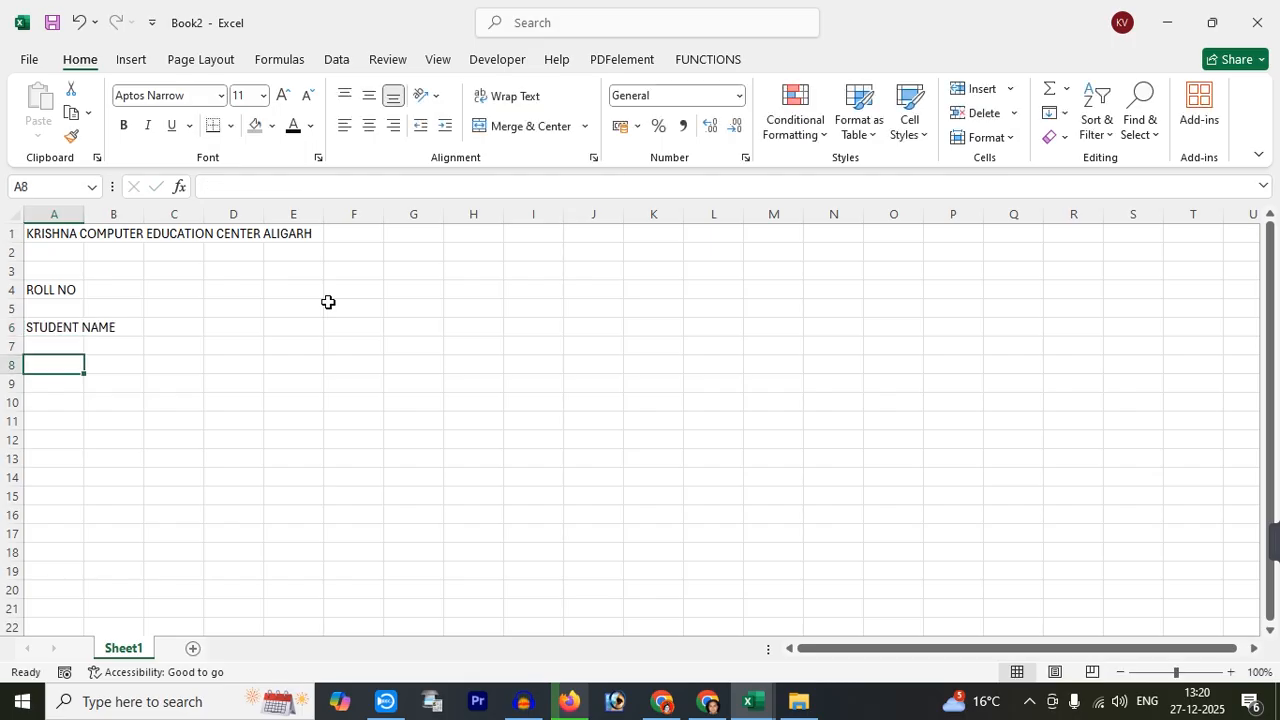
type("FATHER NAM")
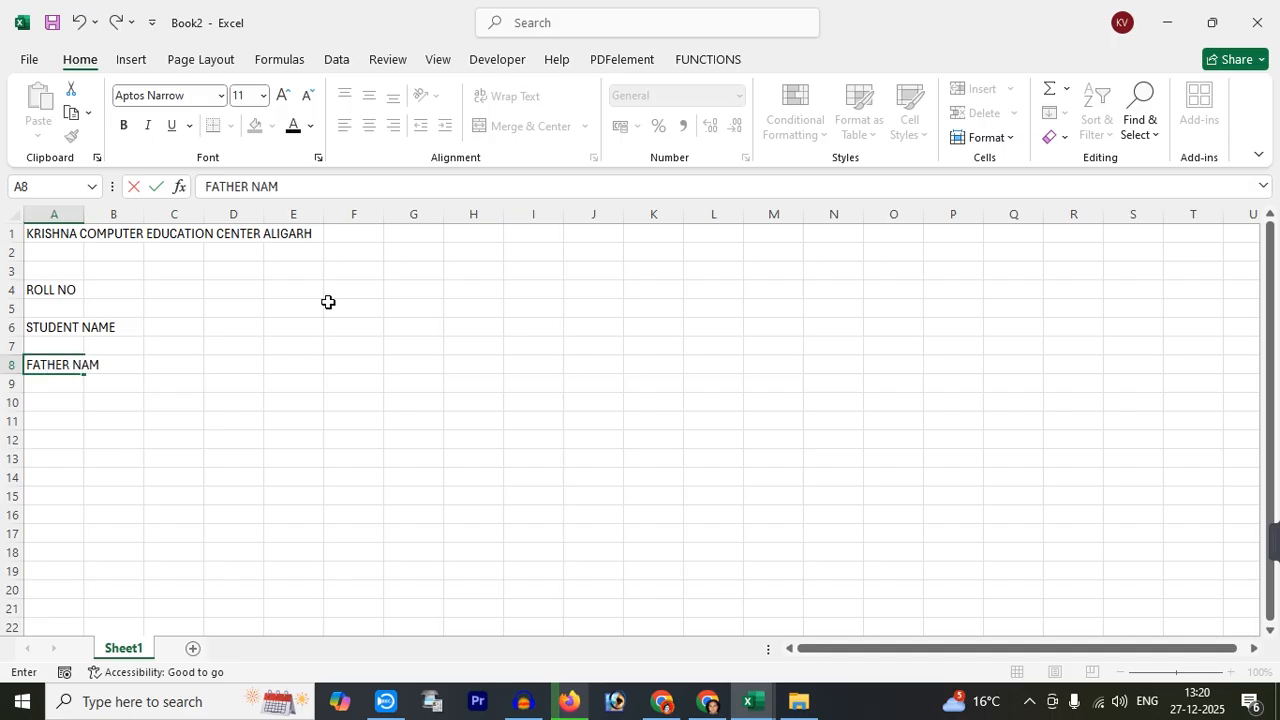
key("Return")
key("Return")
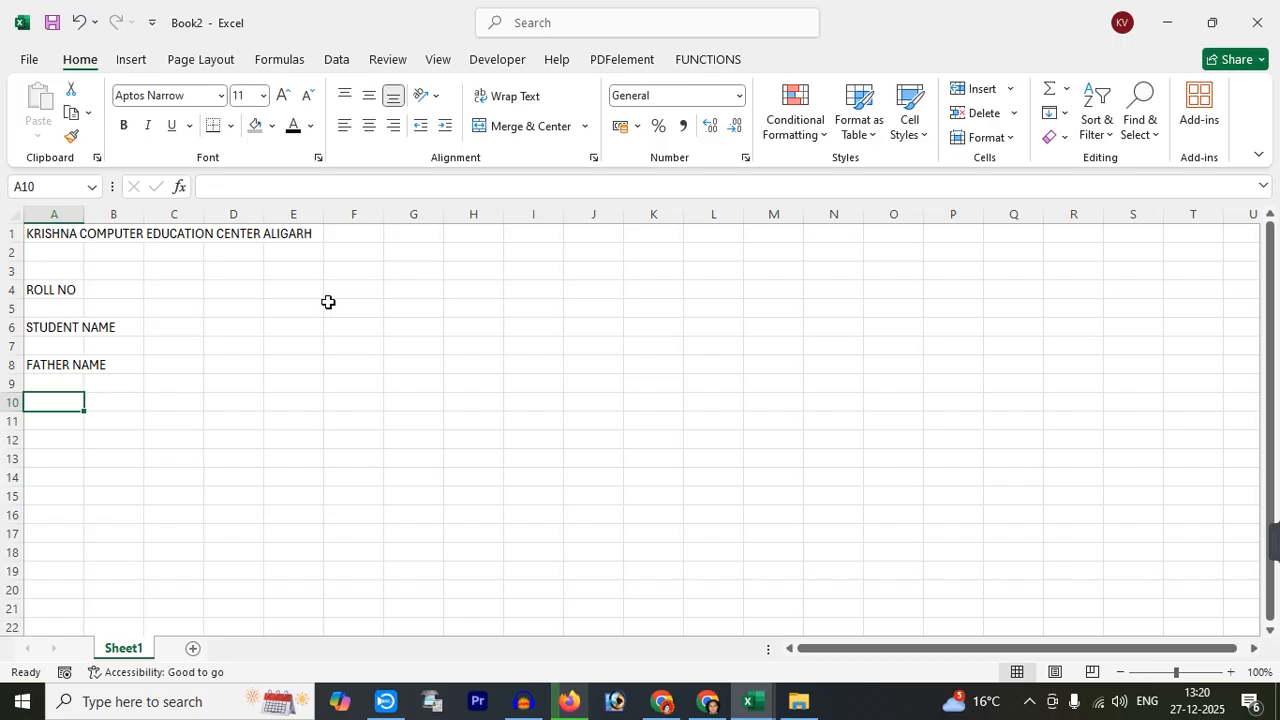
type("DATE")
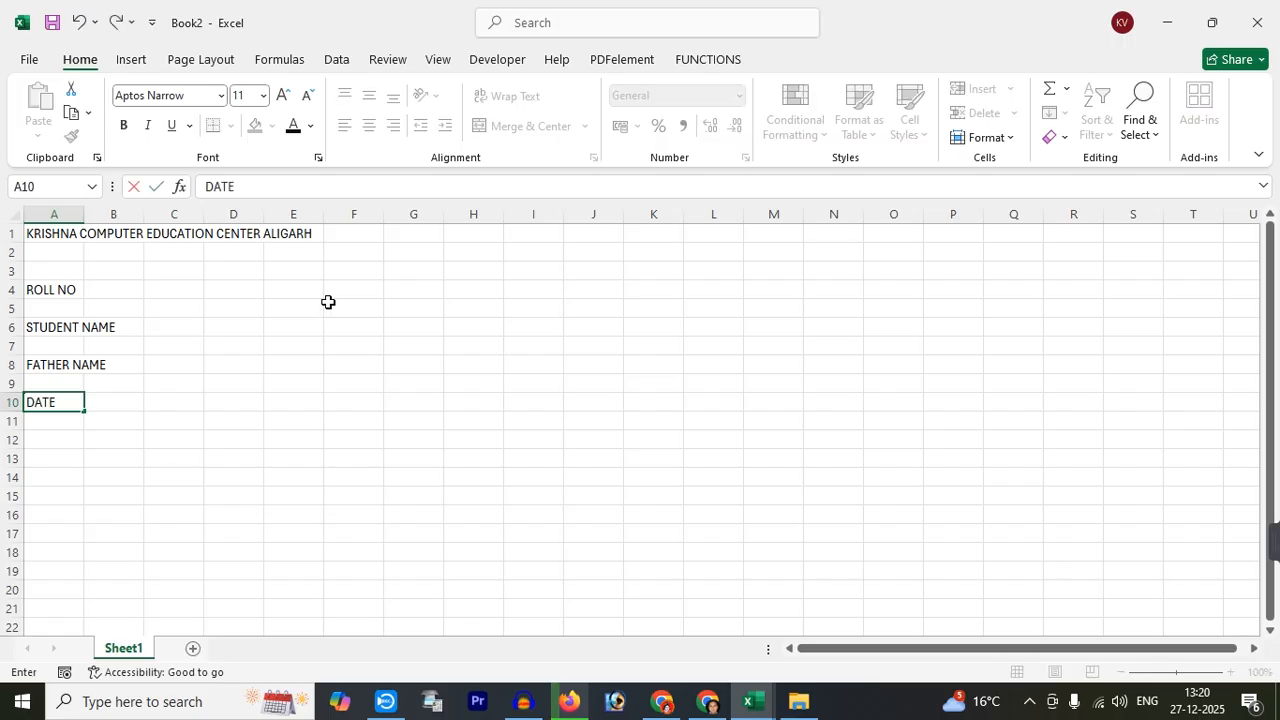
type(" OF BIRTH")
key("Return")
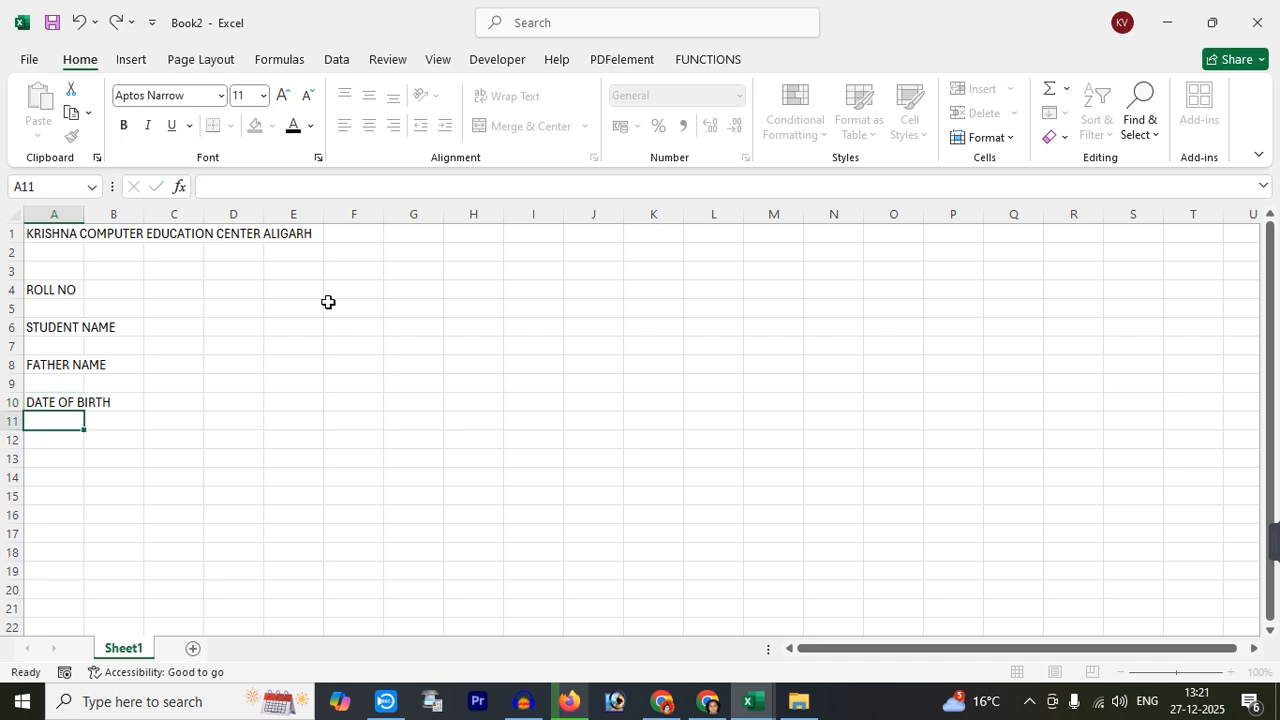
key("Return")
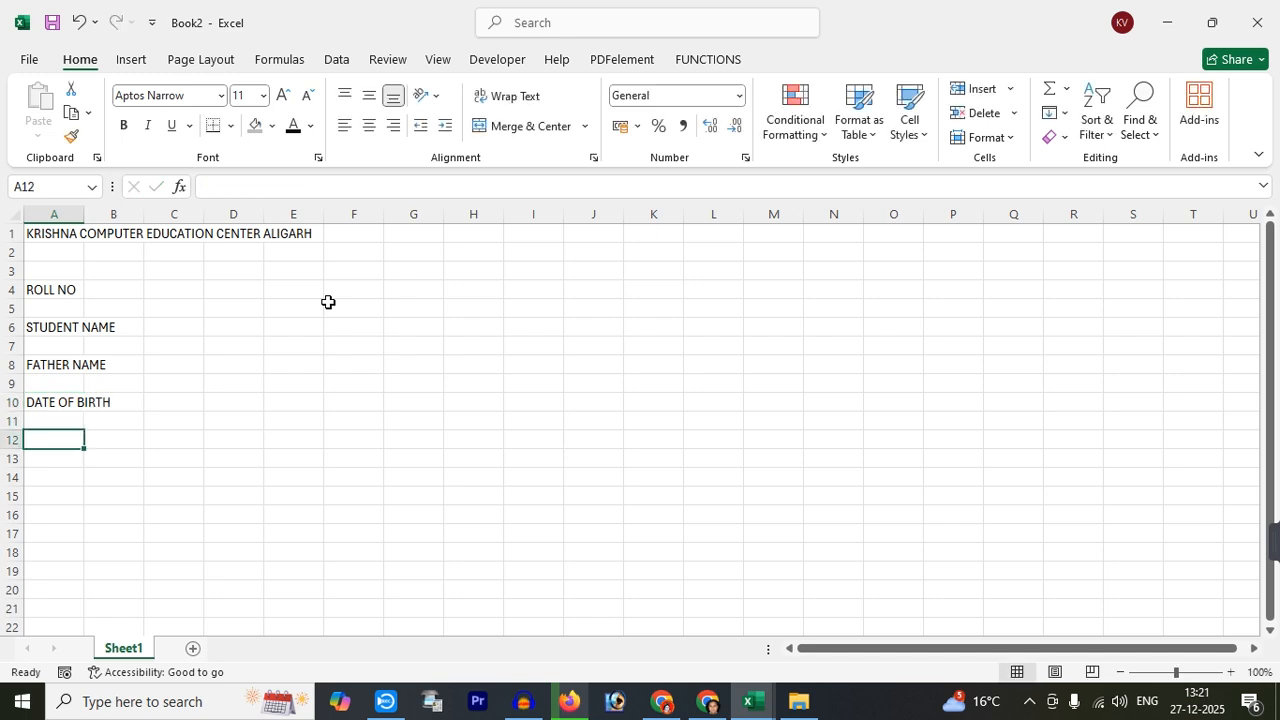
type("DATE OF ADDMISSION")
key("Return")
key("Return")
type("AA")
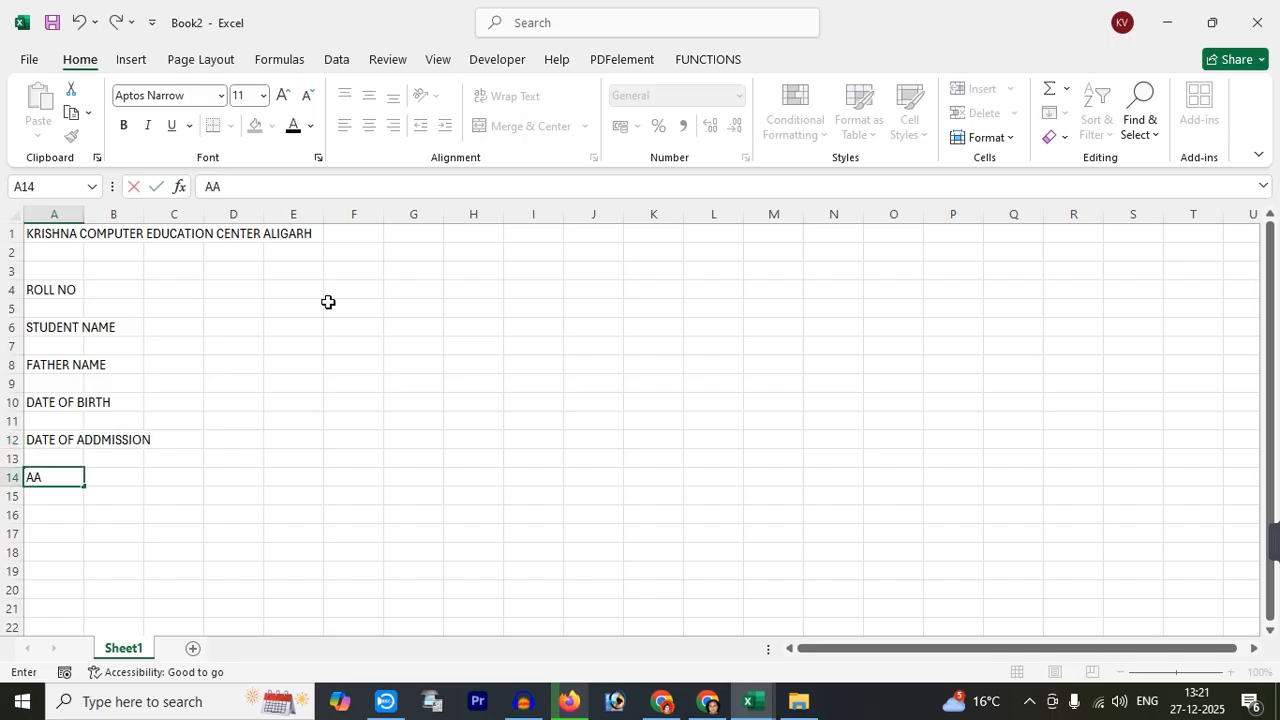
type("DHAR CARD NO")
Commit the AADHAR CARD NO label and autofit column A to the title width
left_click(186, 415)
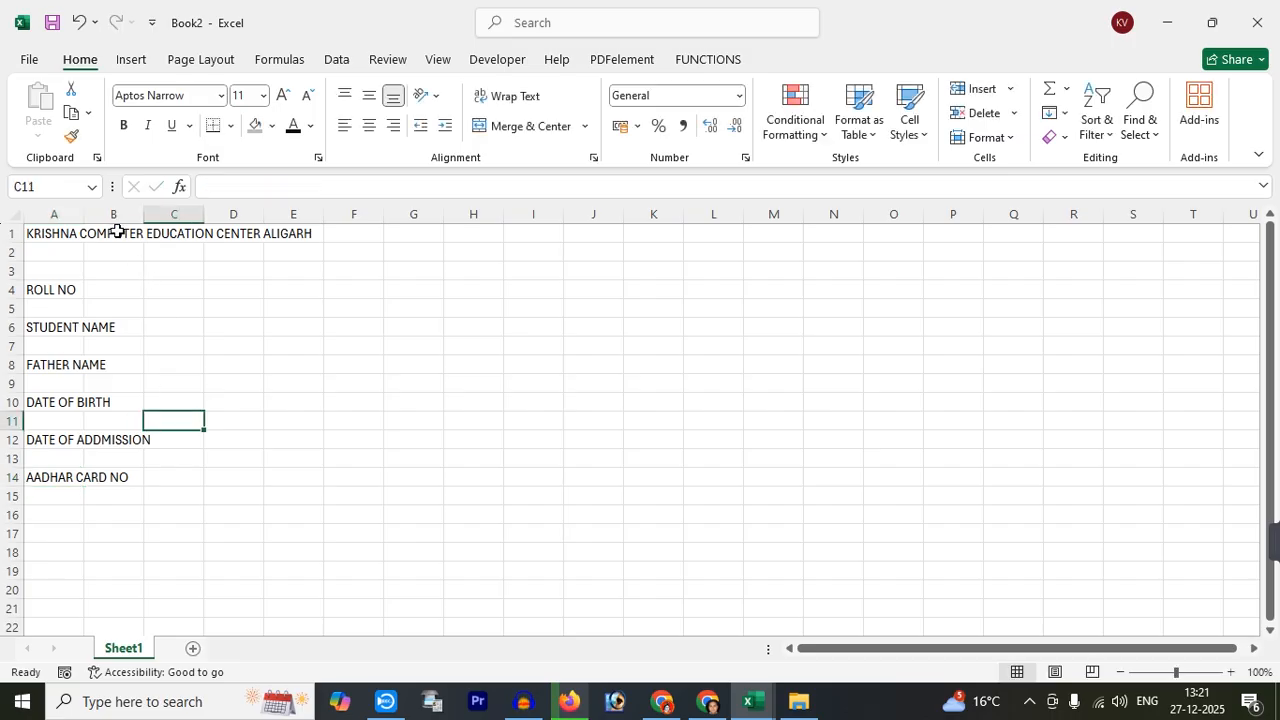
left_click_drag(85, 216, 85, 216)
double_click(85, 216)
left_click_drag(86, 291, 80, 482)
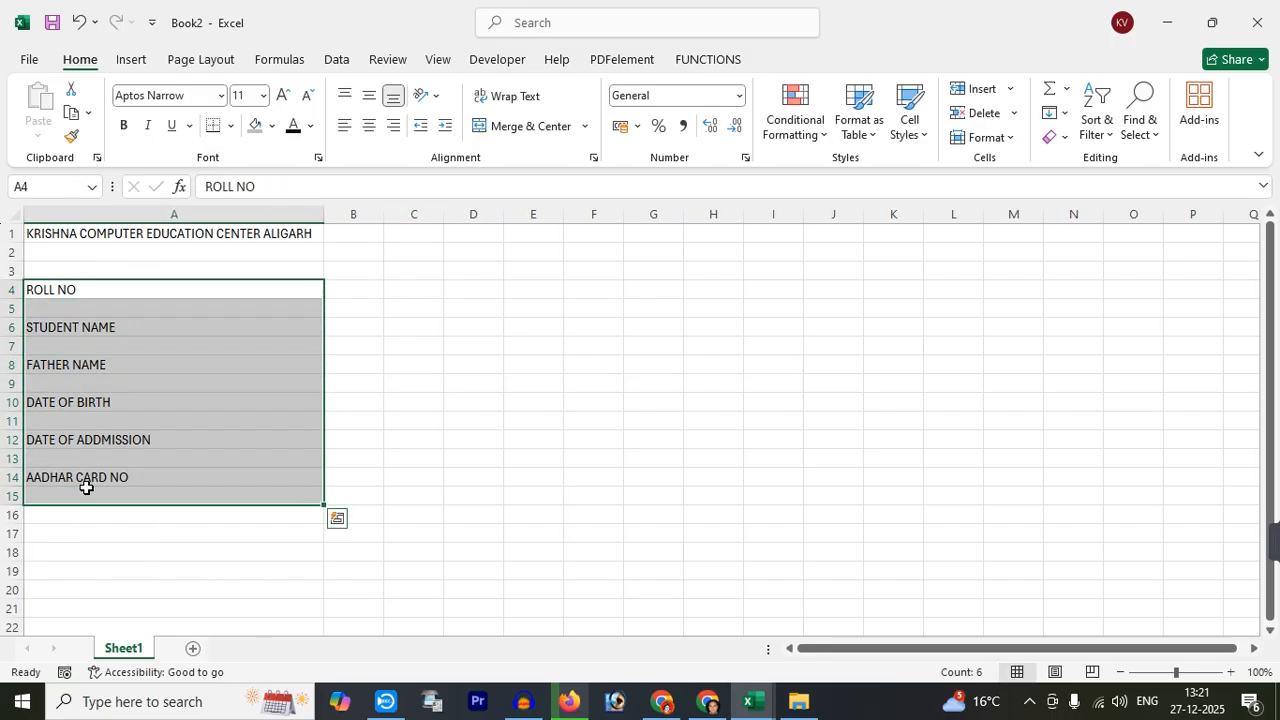
left_click(82, 235)
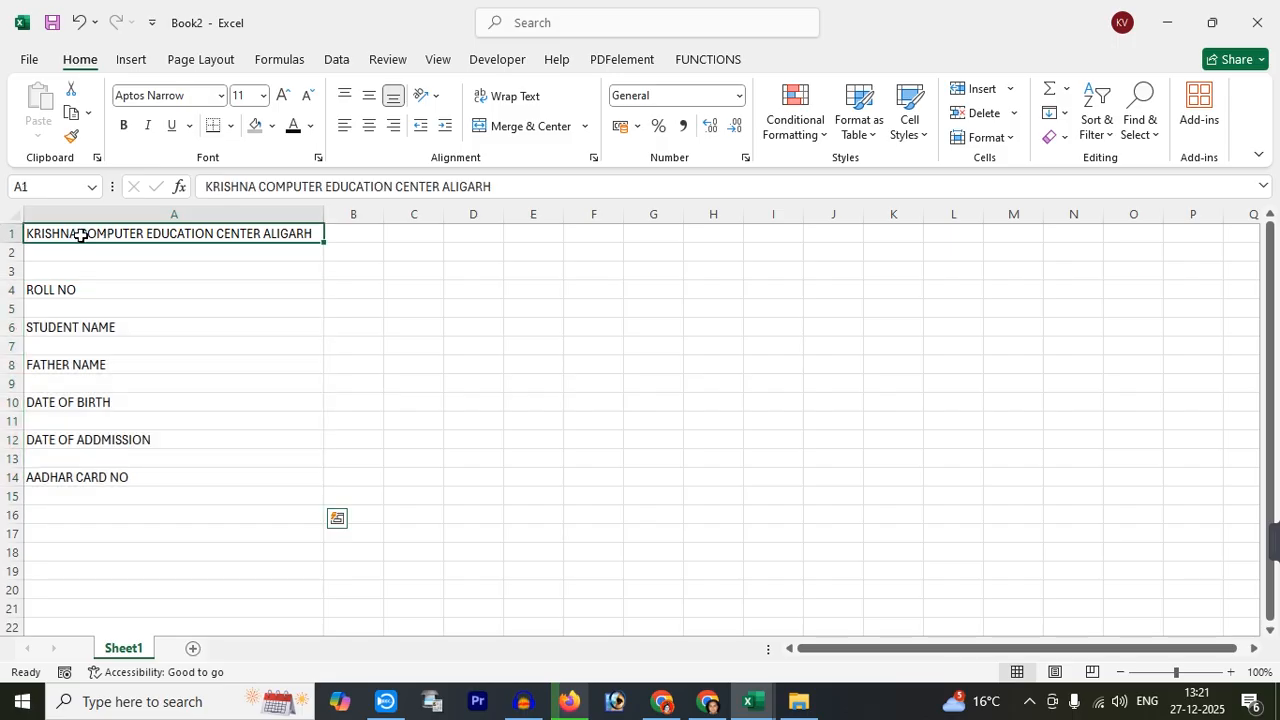
left_click(358, 268)
left_click(438, 267)
left_click(490, 272)
left_click(546, 273)
Merge and centre the title across A1:E1 and enlarge it to 18 pt
left_click_drag(530, 237, 266, 229)
left_click(369, 125)
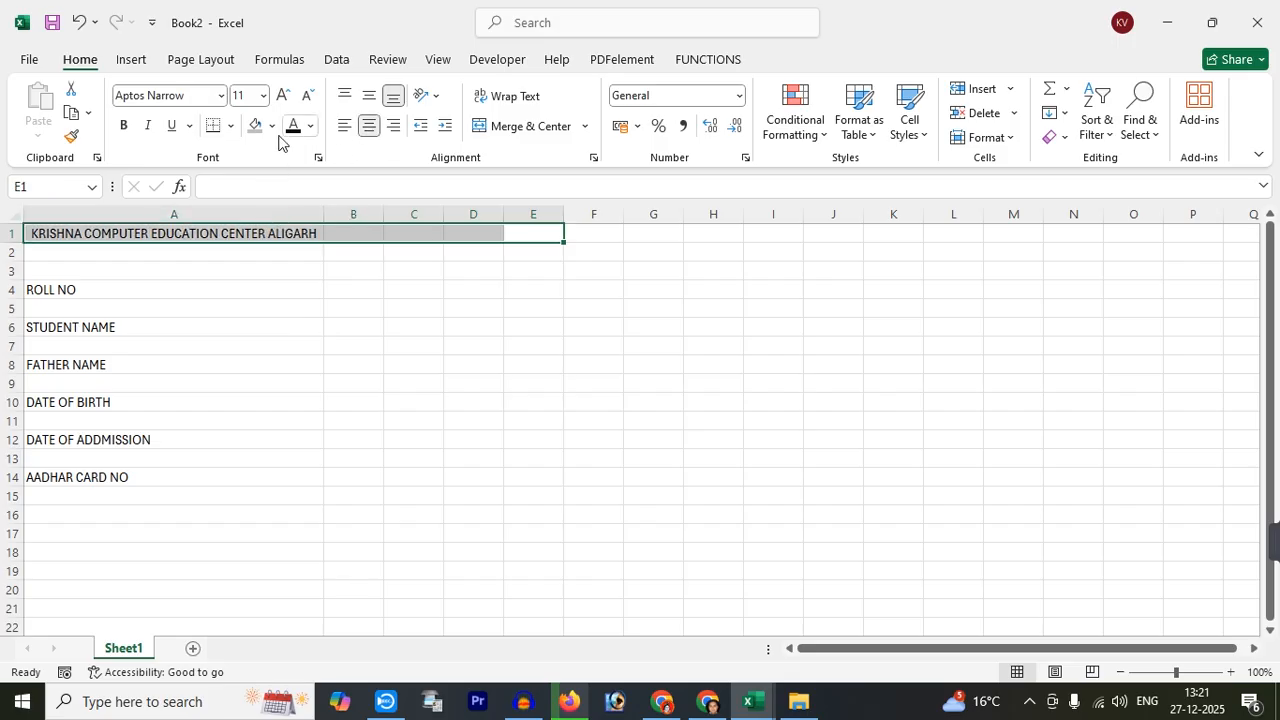
left_click(490, 125)
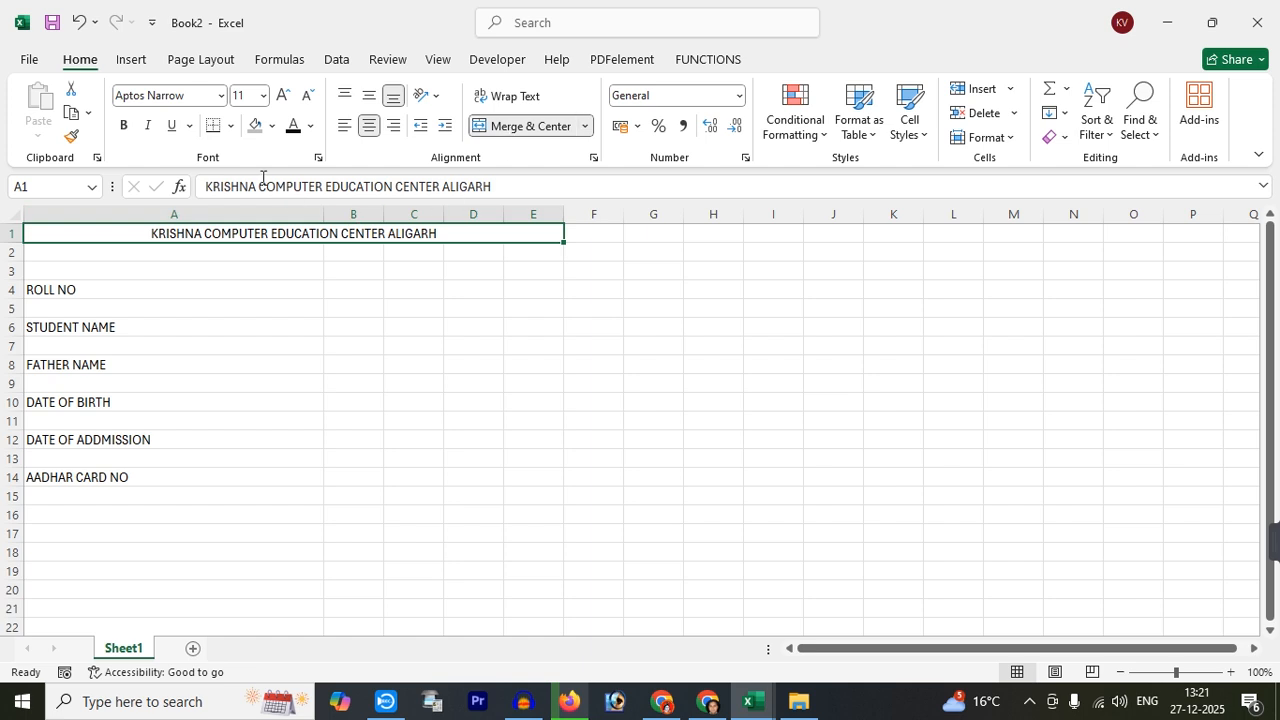
left_click(284, 97)
left_click(284, 97)
left_click(284, 97)
left_click(284, 97)
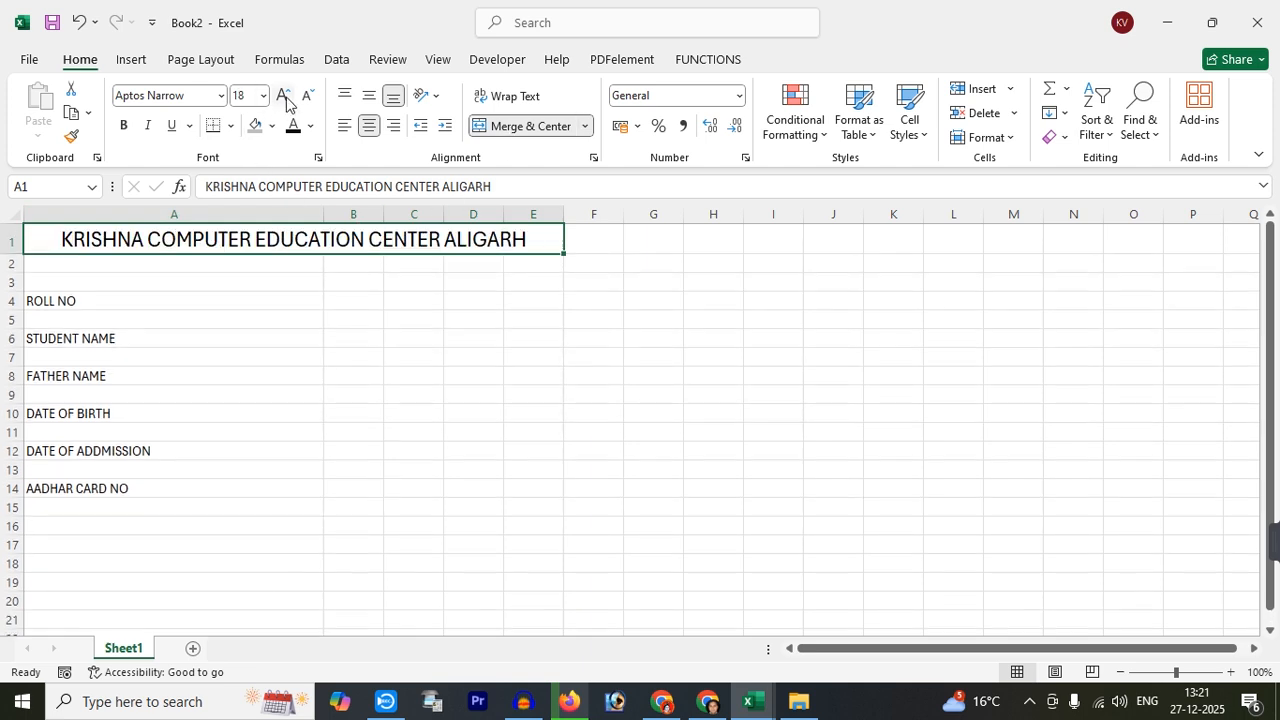
Make the title bold and set the label block in rows 4–13 to font size 20
left_click(123, 125)
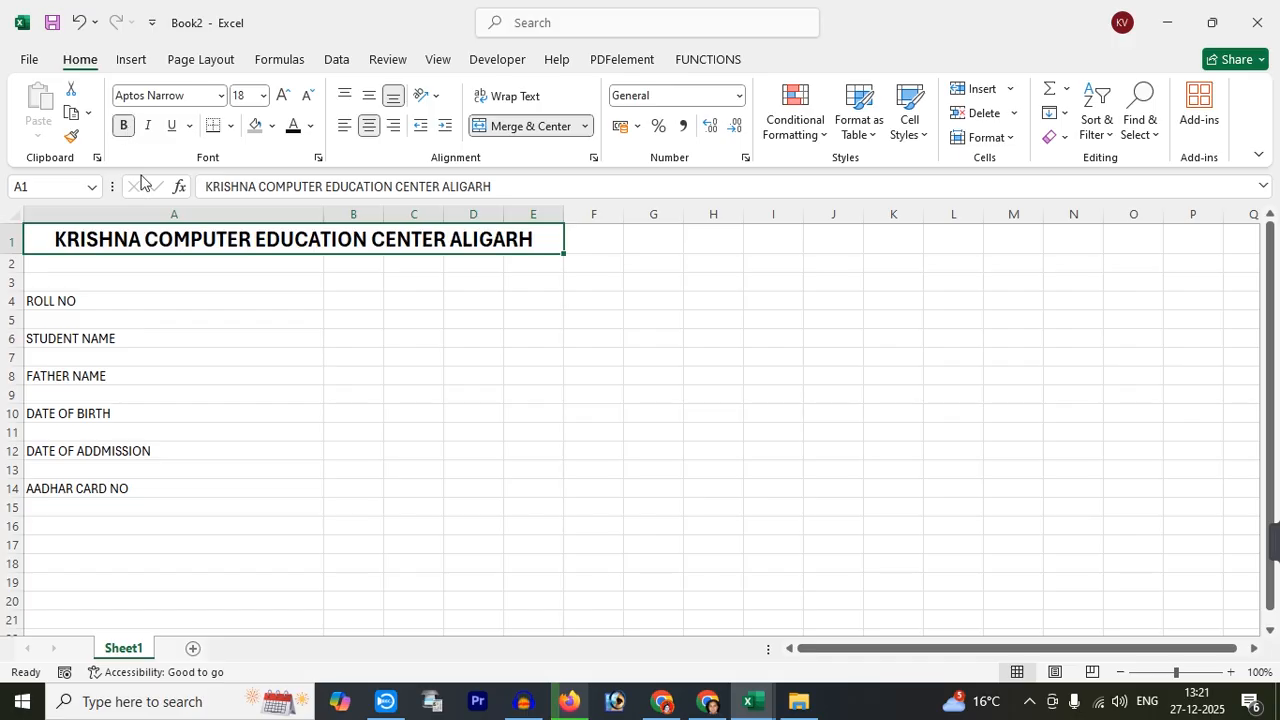
left_click(415, 352)
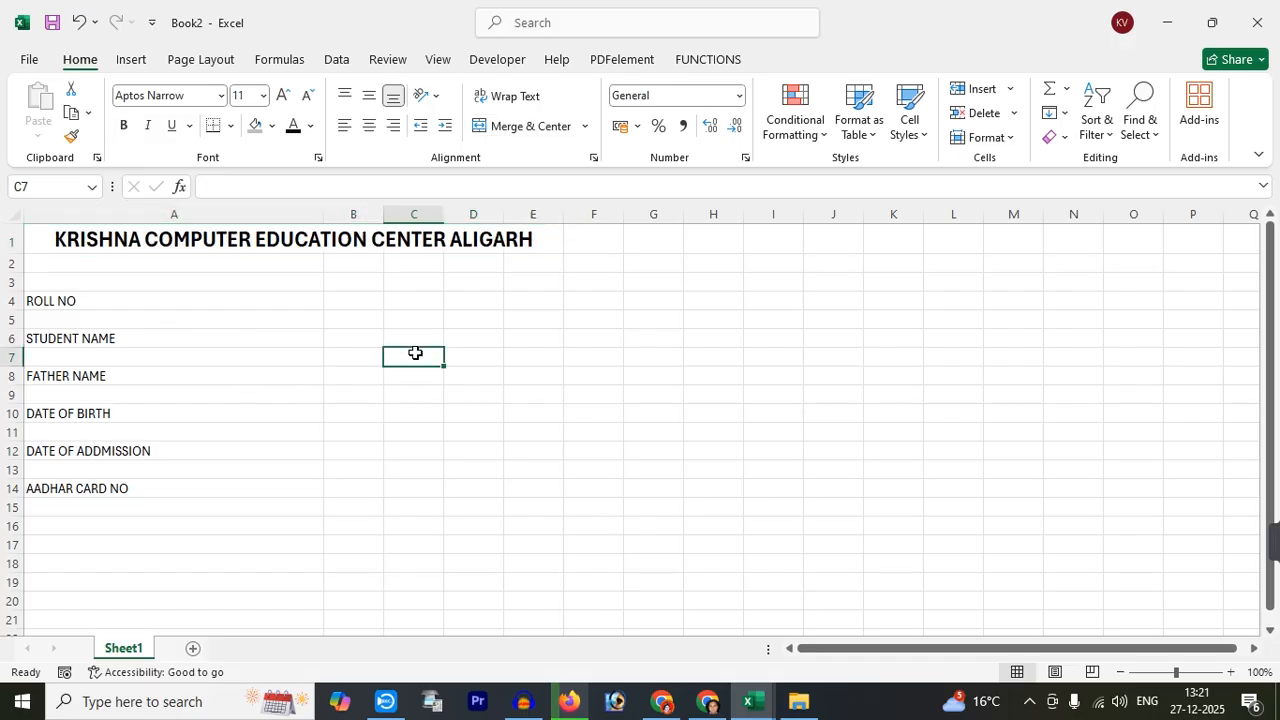
double_click(323, 214)
mouse_move(89, 298)
left_mouse_down()
mouse_move(97, 489)
mouse_move(578, 465)
mouse_move(390, 470)
left_mouse_up()
left_click(248, 96)
type("20")
key("Return")
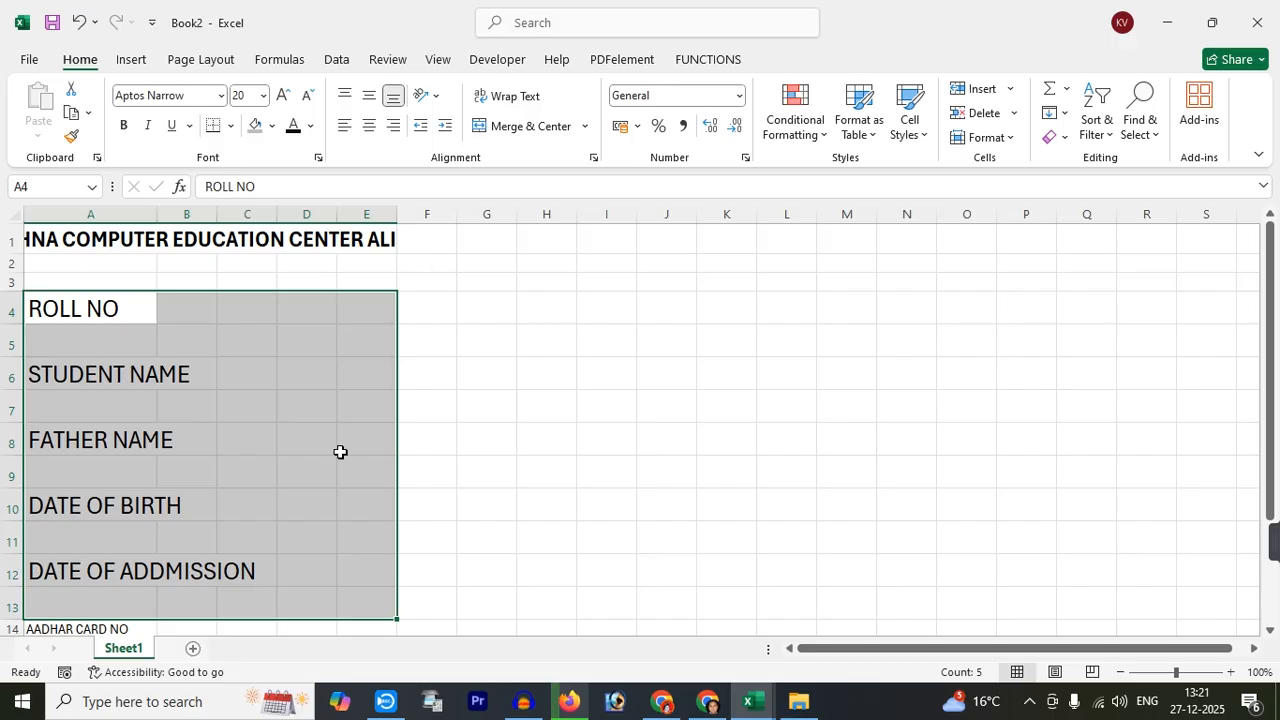
Autofit column A to the enlarged labels and widen column B for entries
left_click(462, 474)
double_click(150, 216)
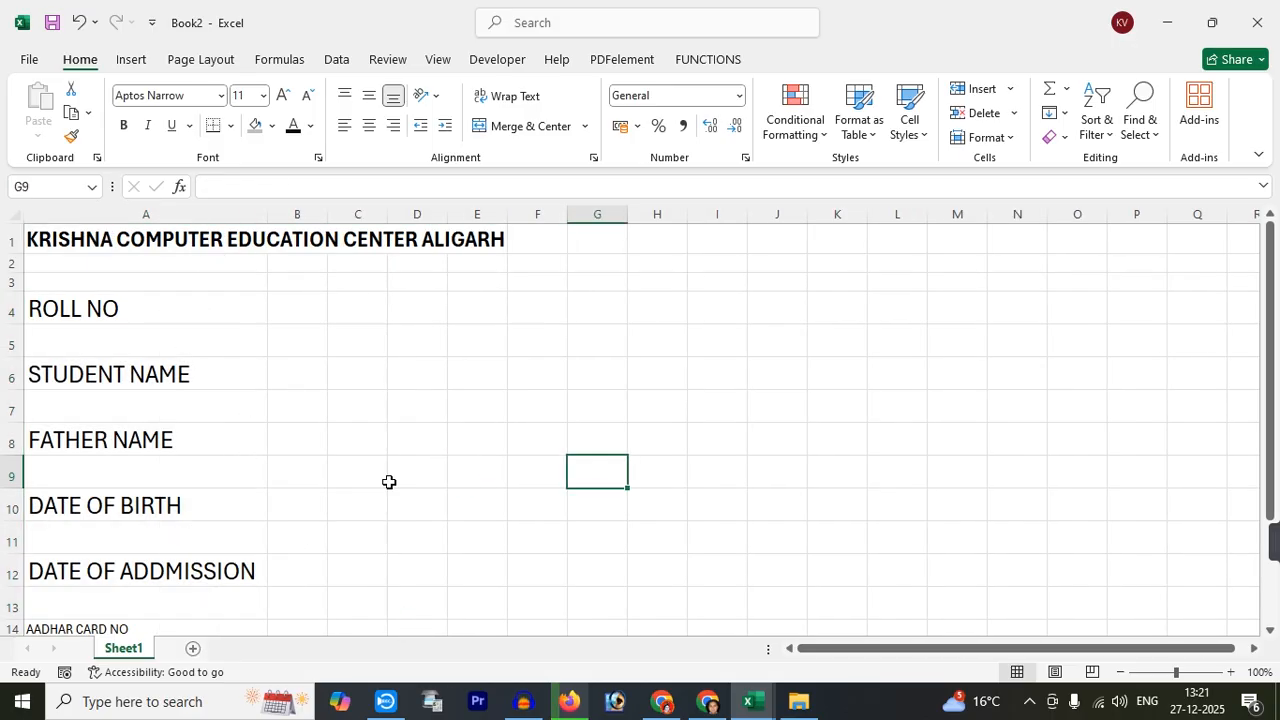
left_click(318, 300)
left_click_drag(327, 214, 670, 213)
Enter the labels COURSE NAME in D4 and DURATION in D6
left_click(537, 284)
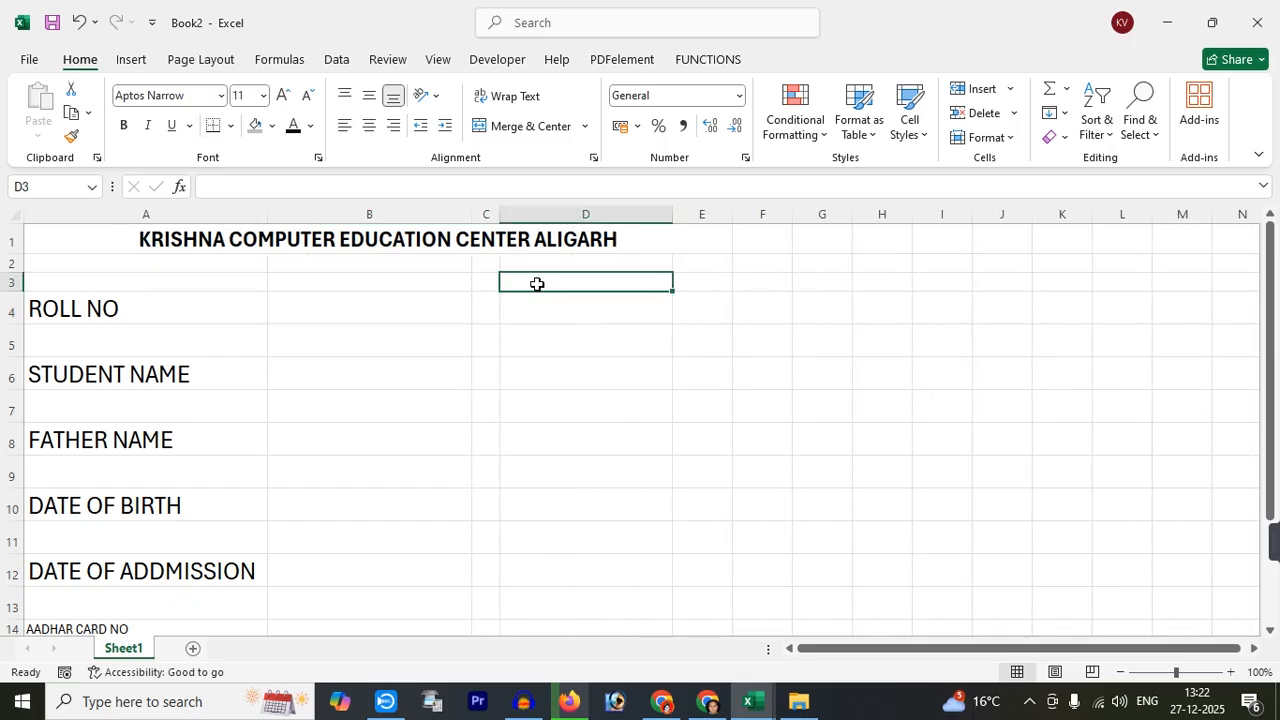
type("C")
key("Escape")
key("Down")
type("C")
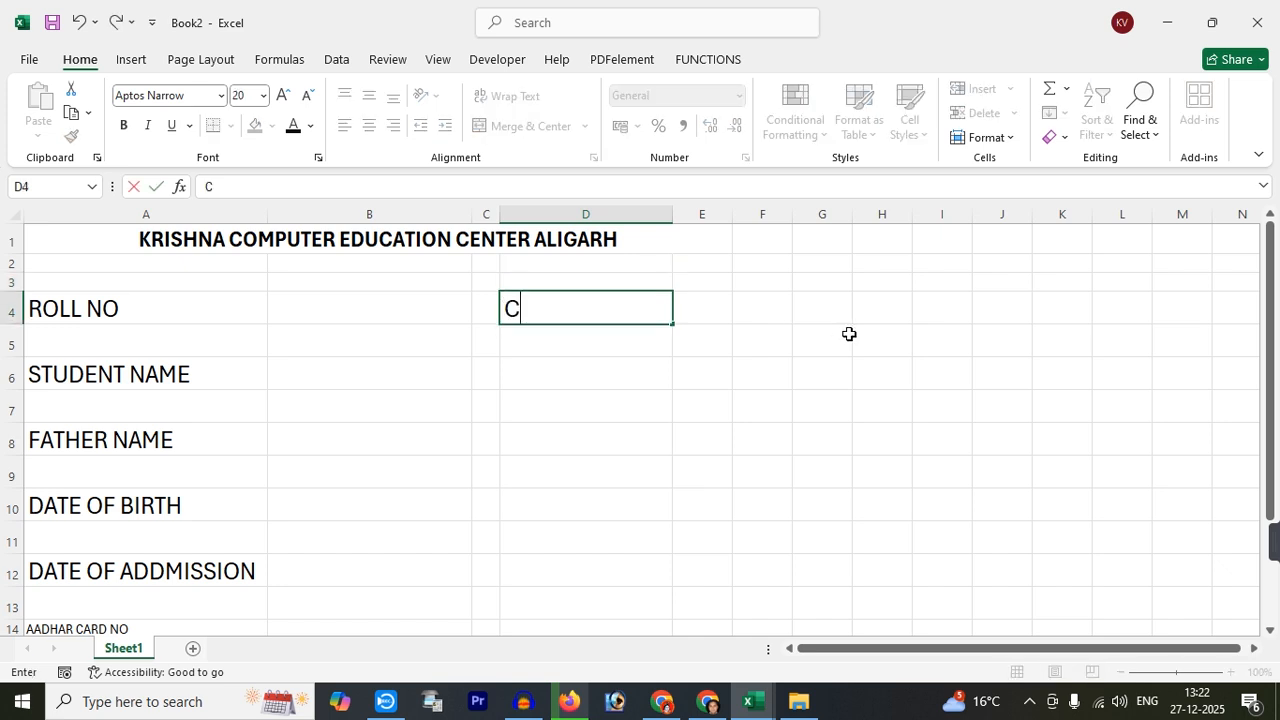
type("OURSE NAME")
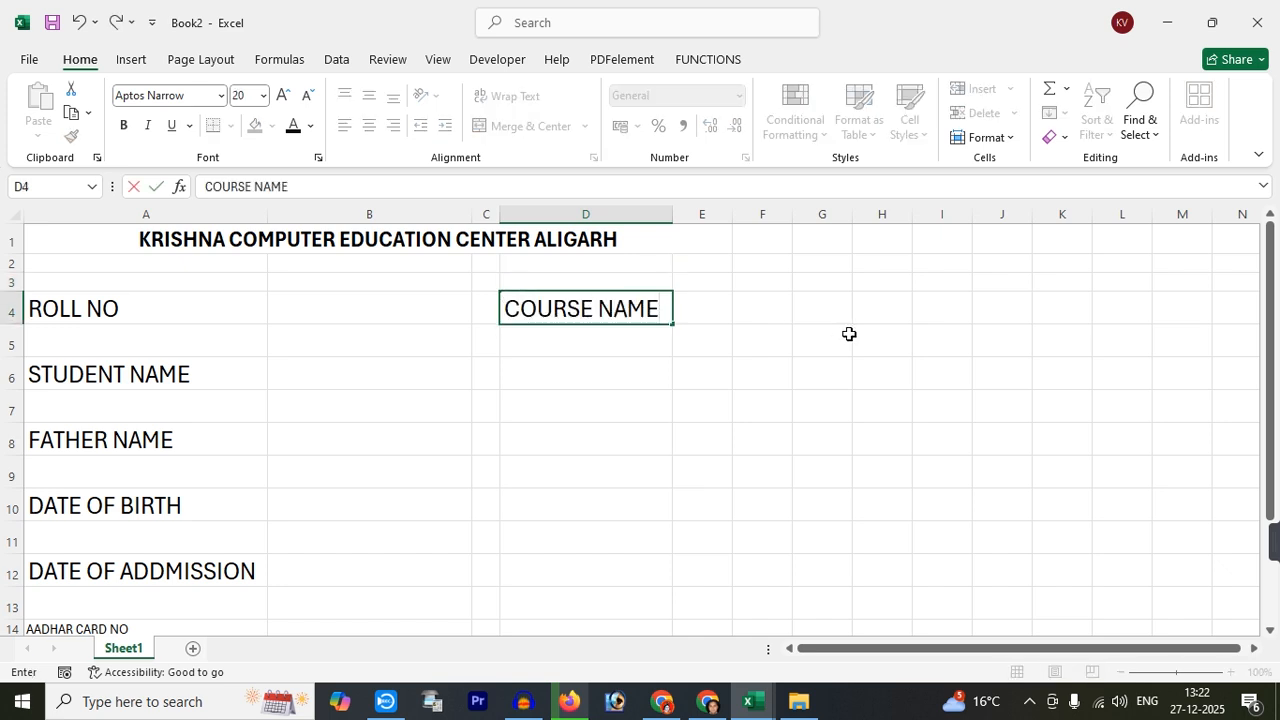
key("Return")
key("Down")
type("DURATIO")
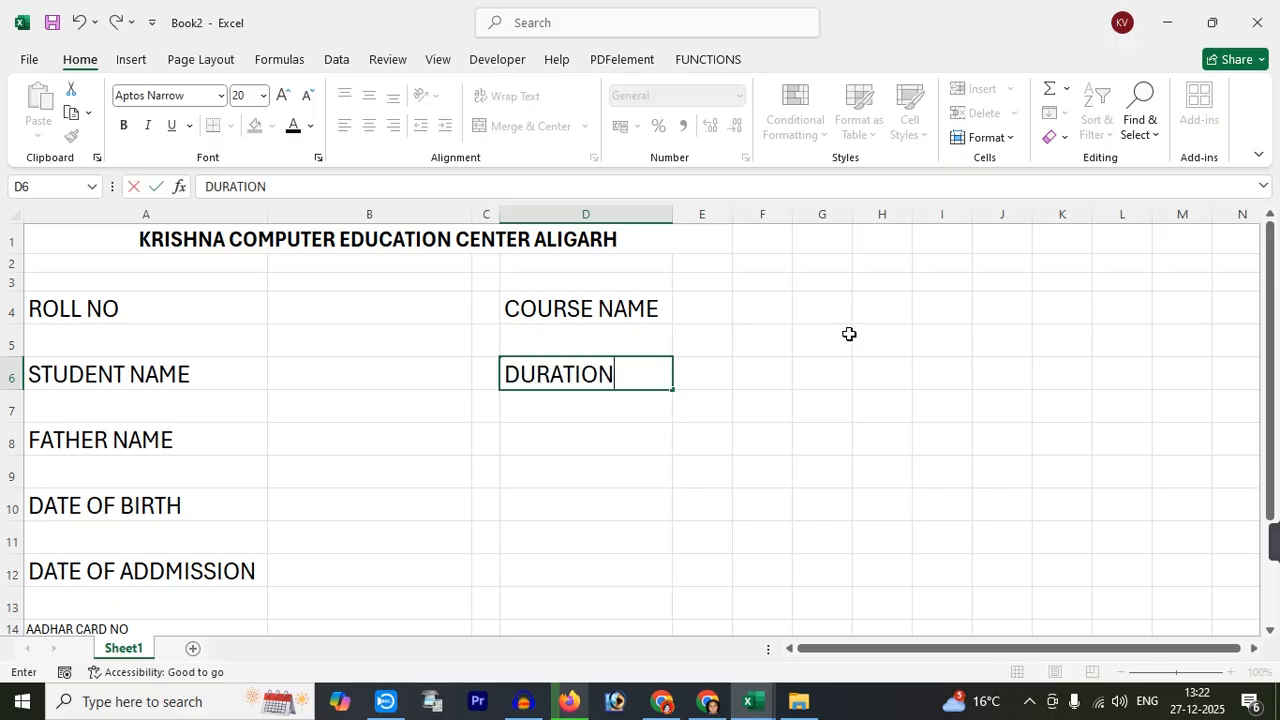
key("Return")
key("Return")
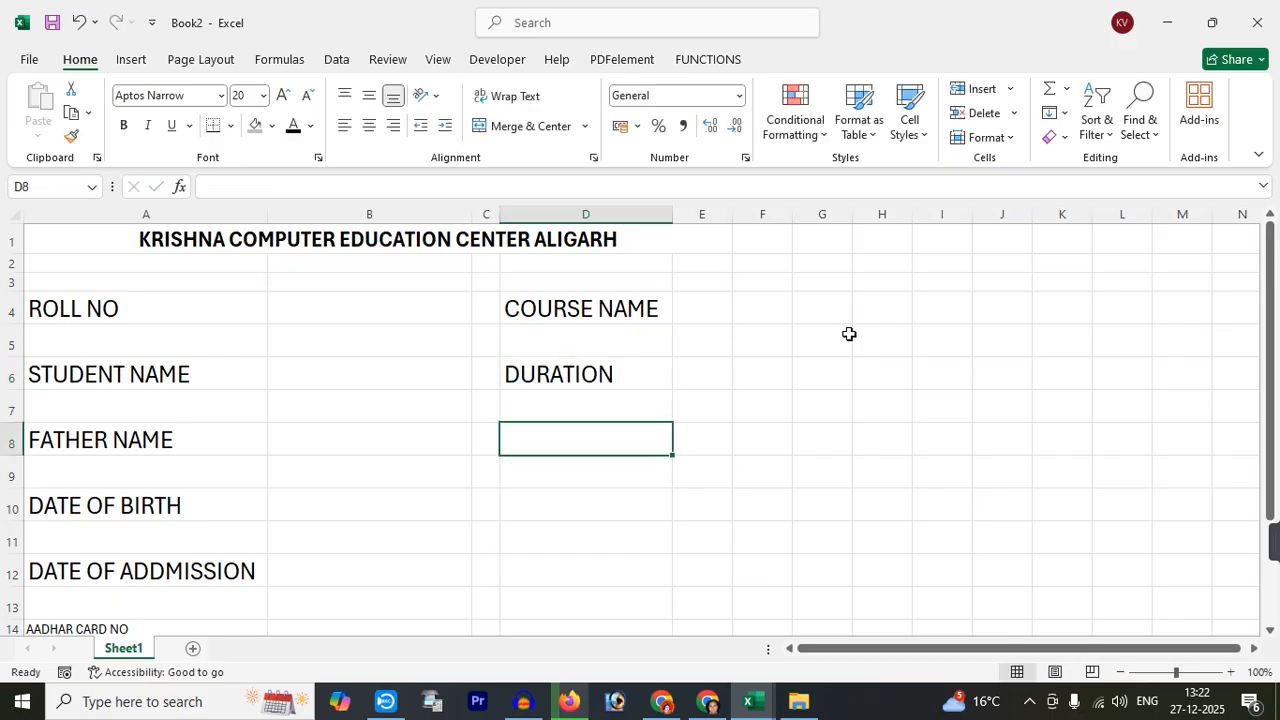
Add REGESTION FEES, MONTHLY FEES and TOTAL FEES in D8–D12, then widen column E
type("E")
key("BackSpace")
type("RE")
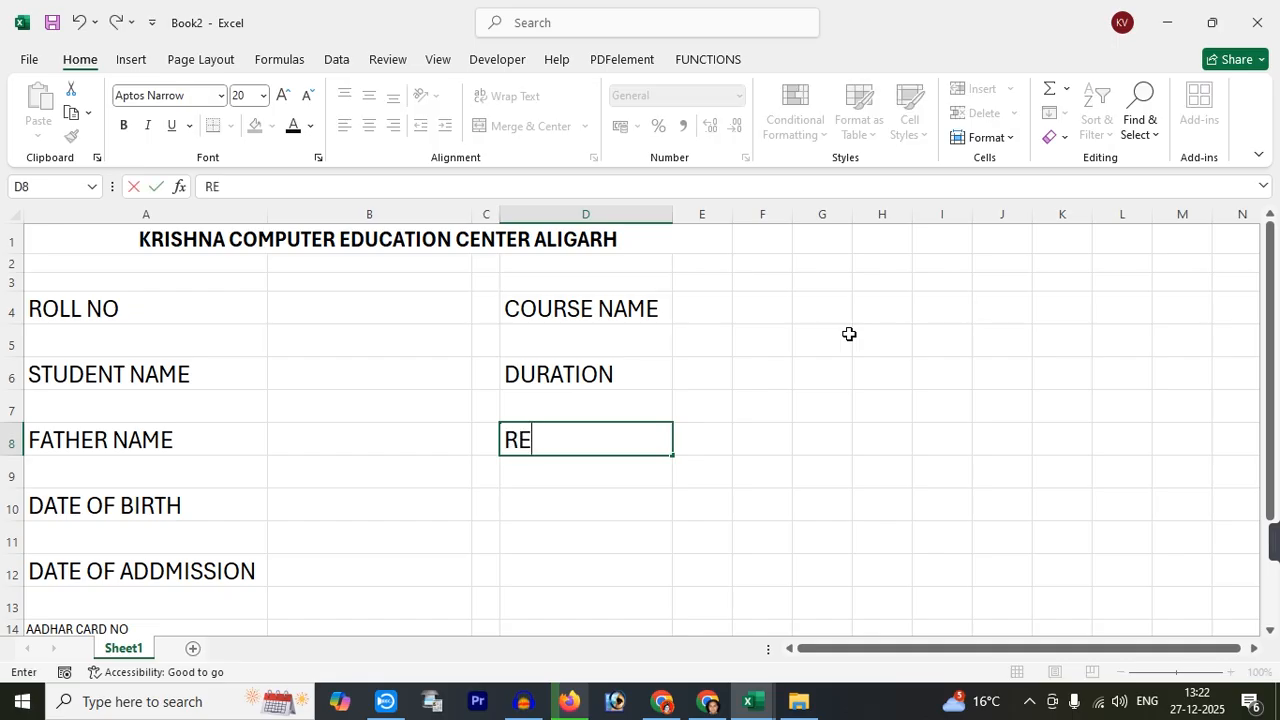
type("GESTIO")
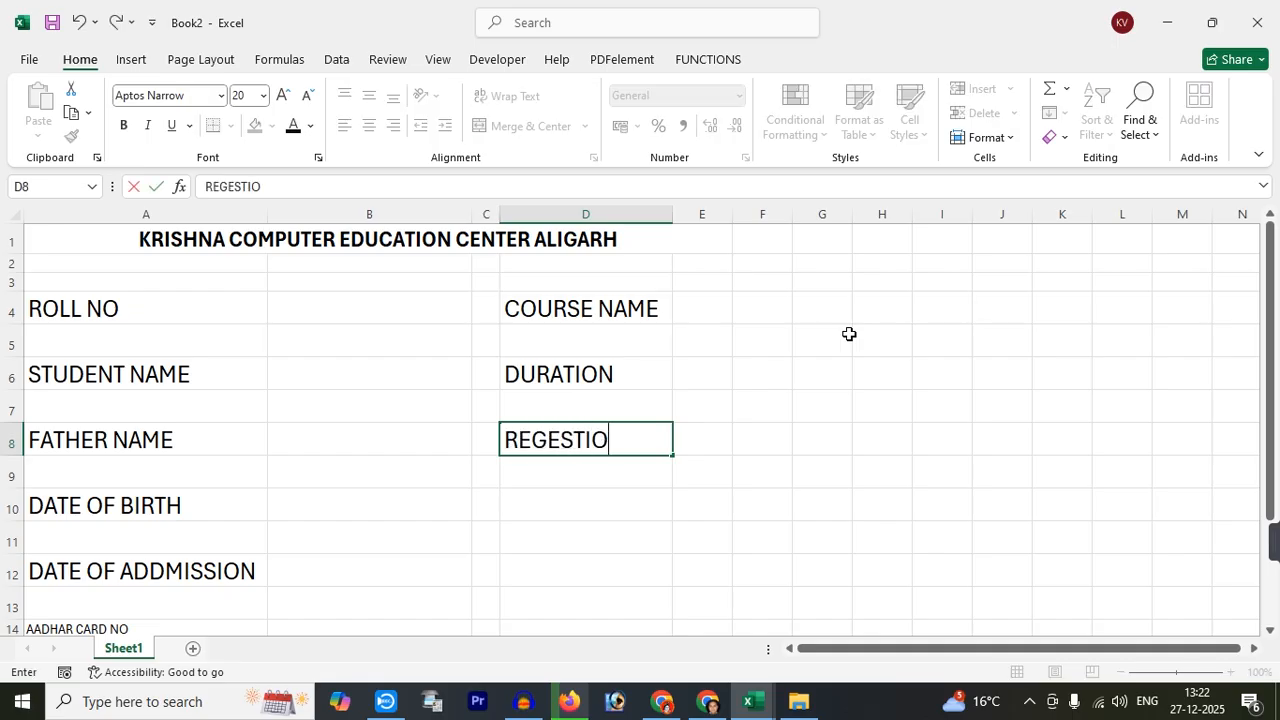
type("N FEES")
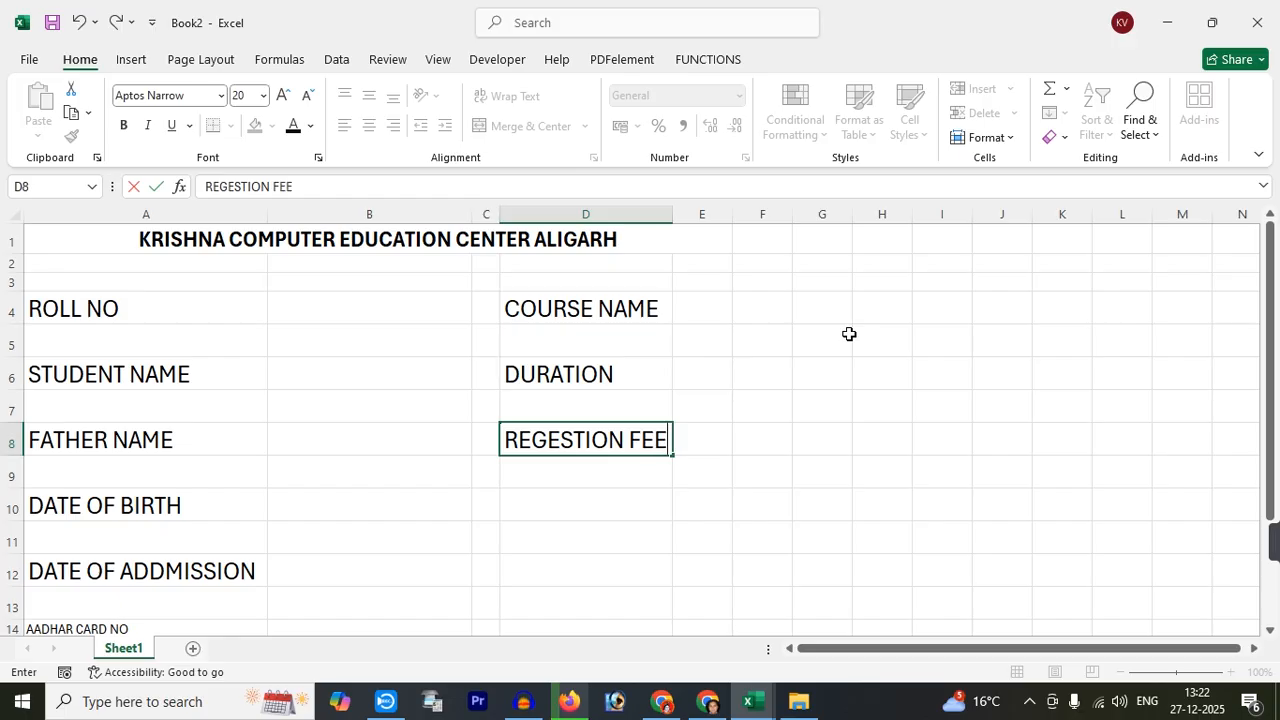
key("Return")
key("Return")
type("A")
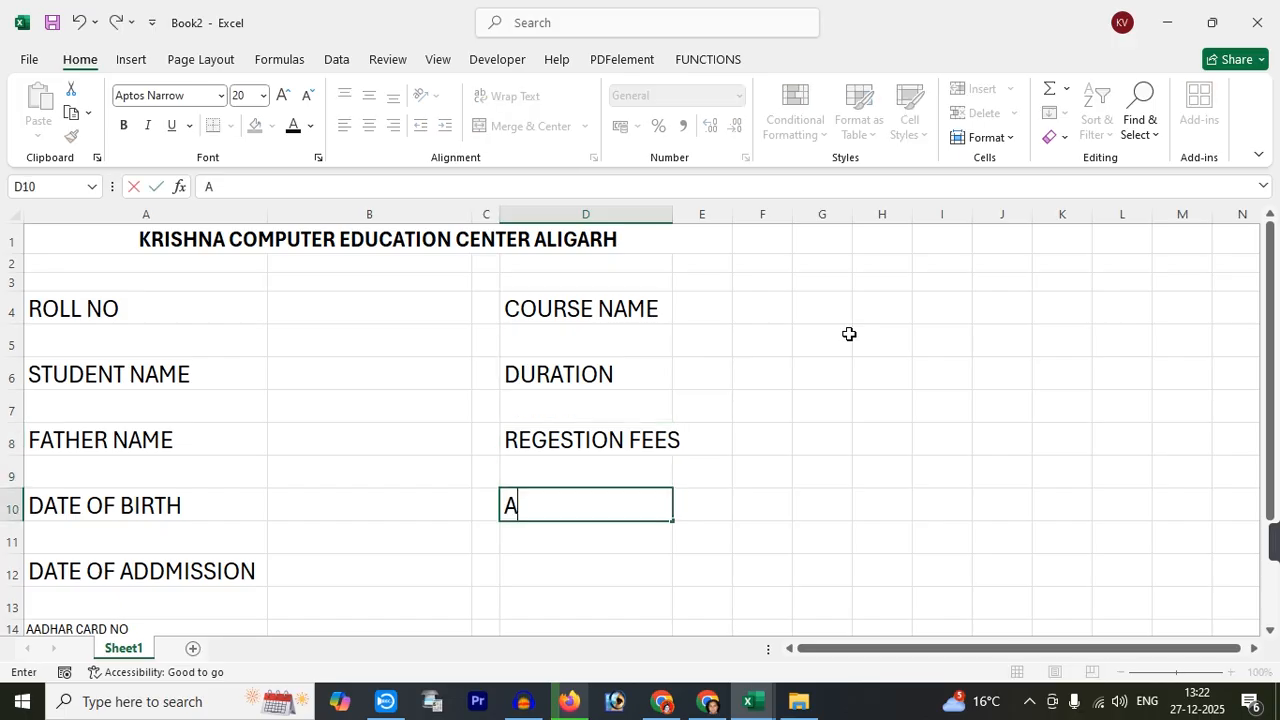
key("BackSpace")
type("MONT")
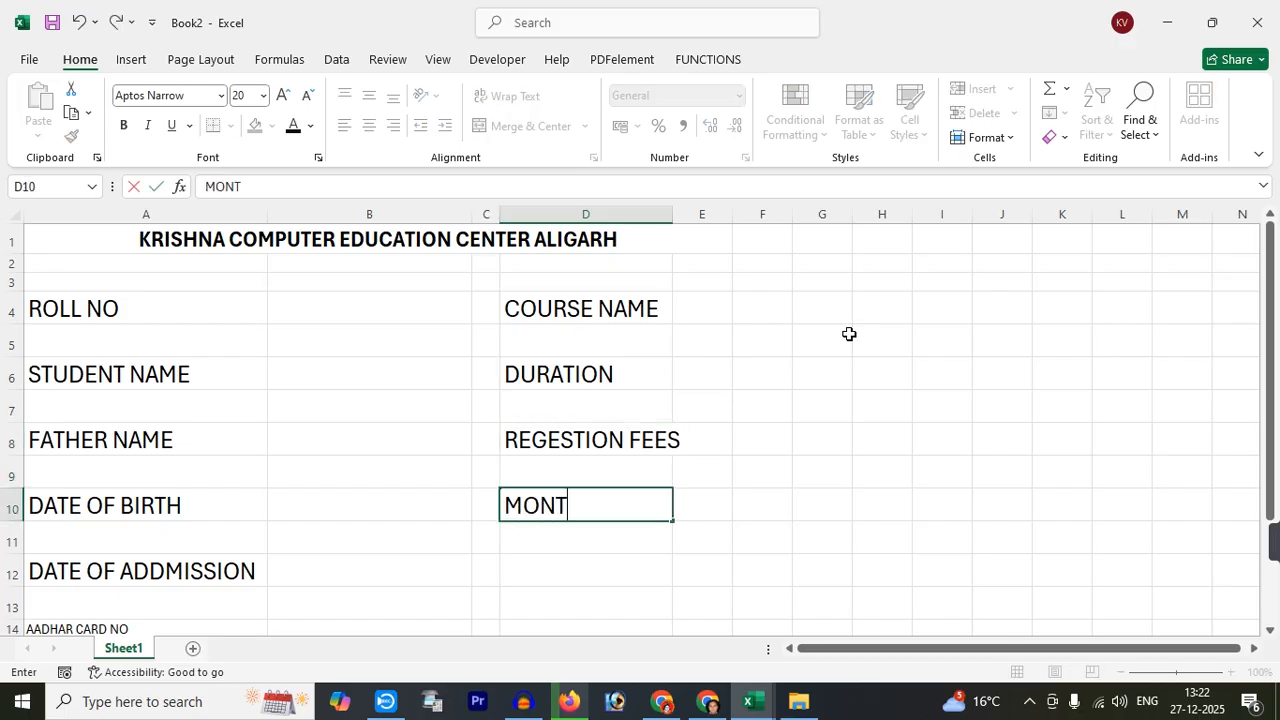
type("HLY FEES")
key("Return")
key("Return")
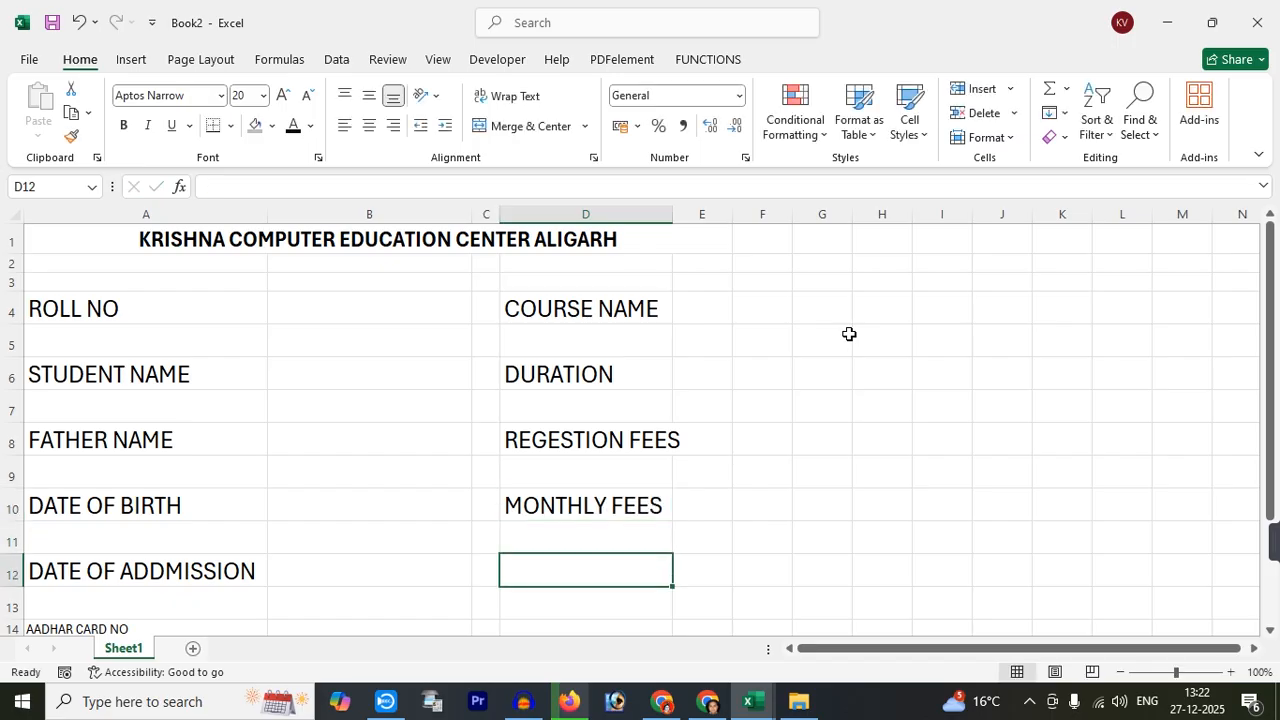
type("TOTAL FEES")
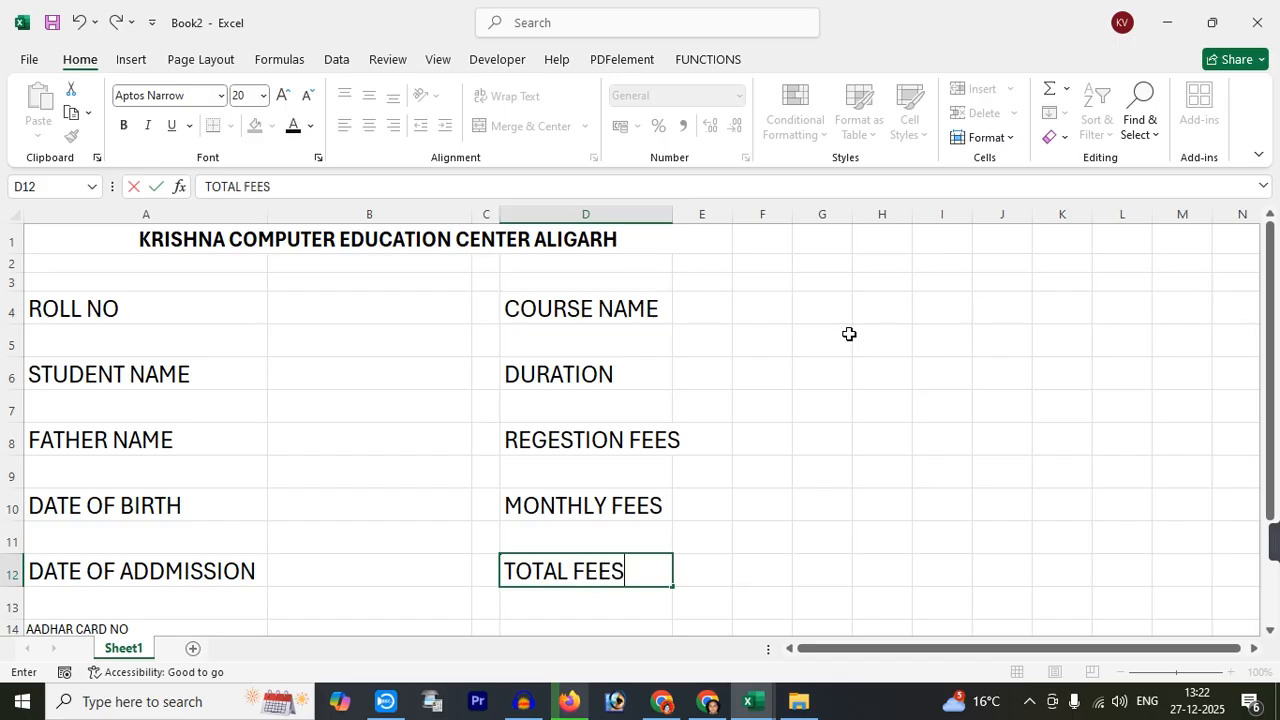
key("Tab")
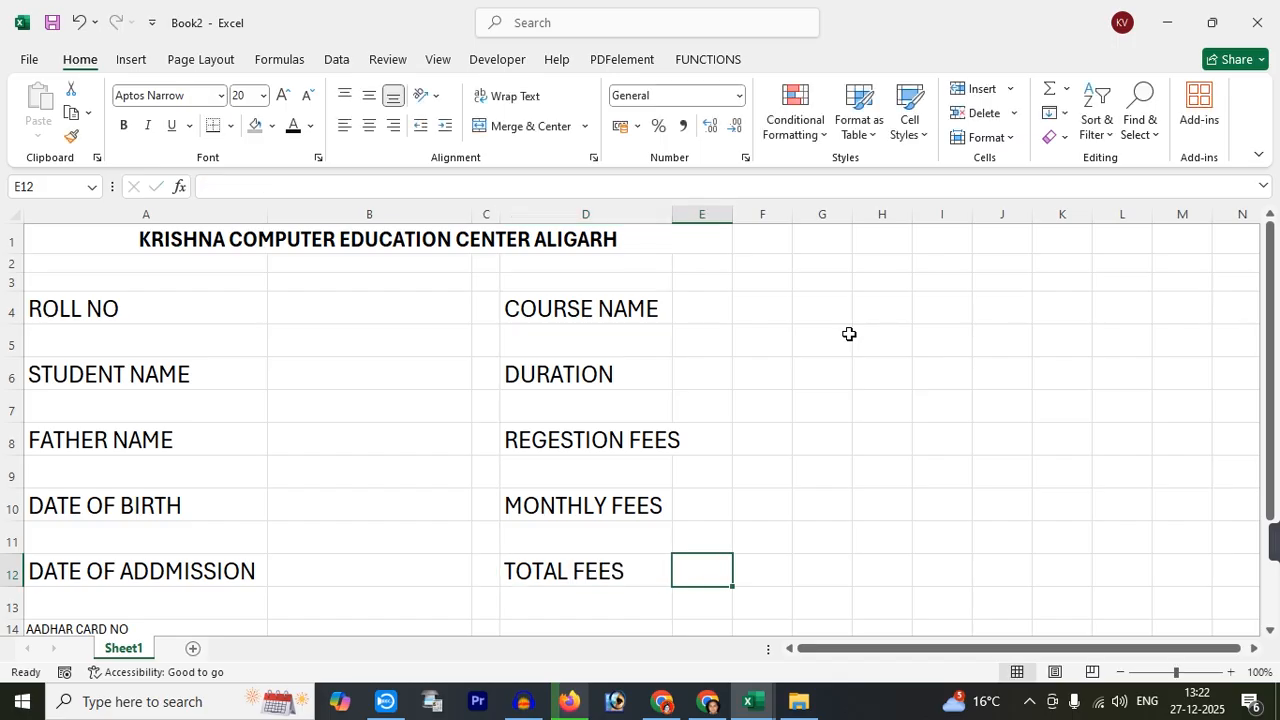
left_click_drag(732, 214, 824, 217)
Enlarge the merged title font to 22 pt
left_click(310, 378)
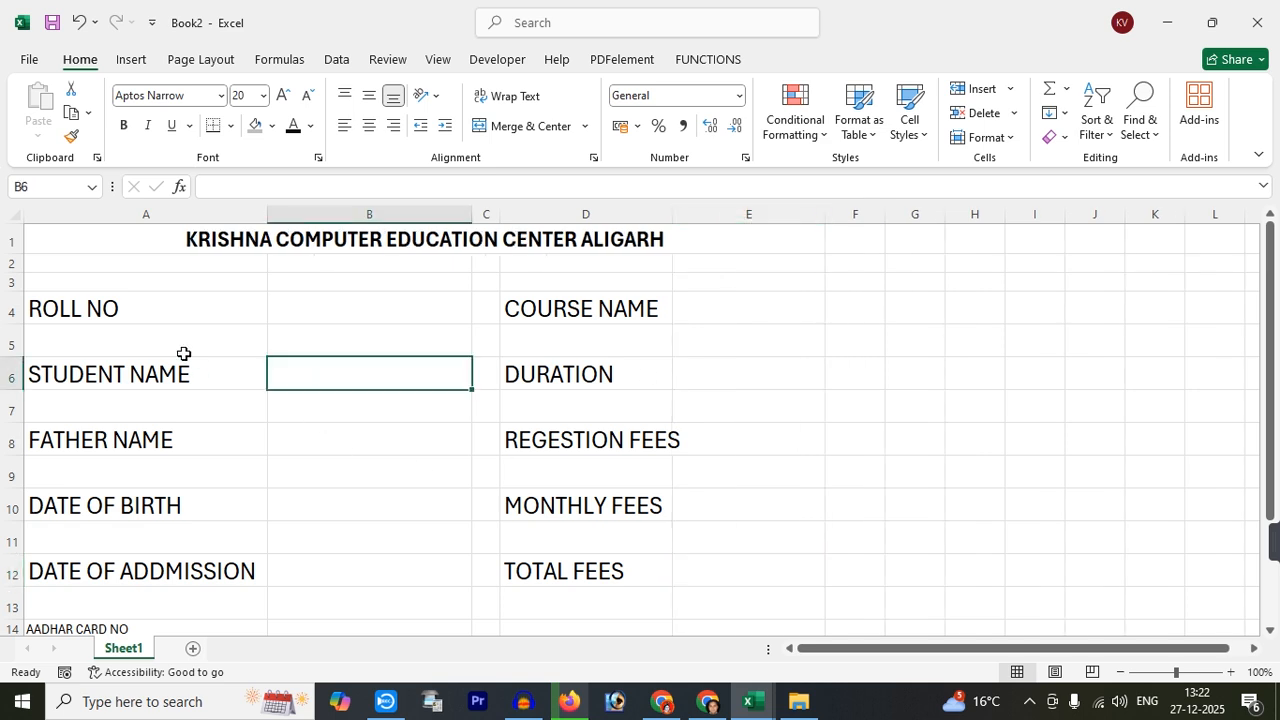
left_click(152, 316)
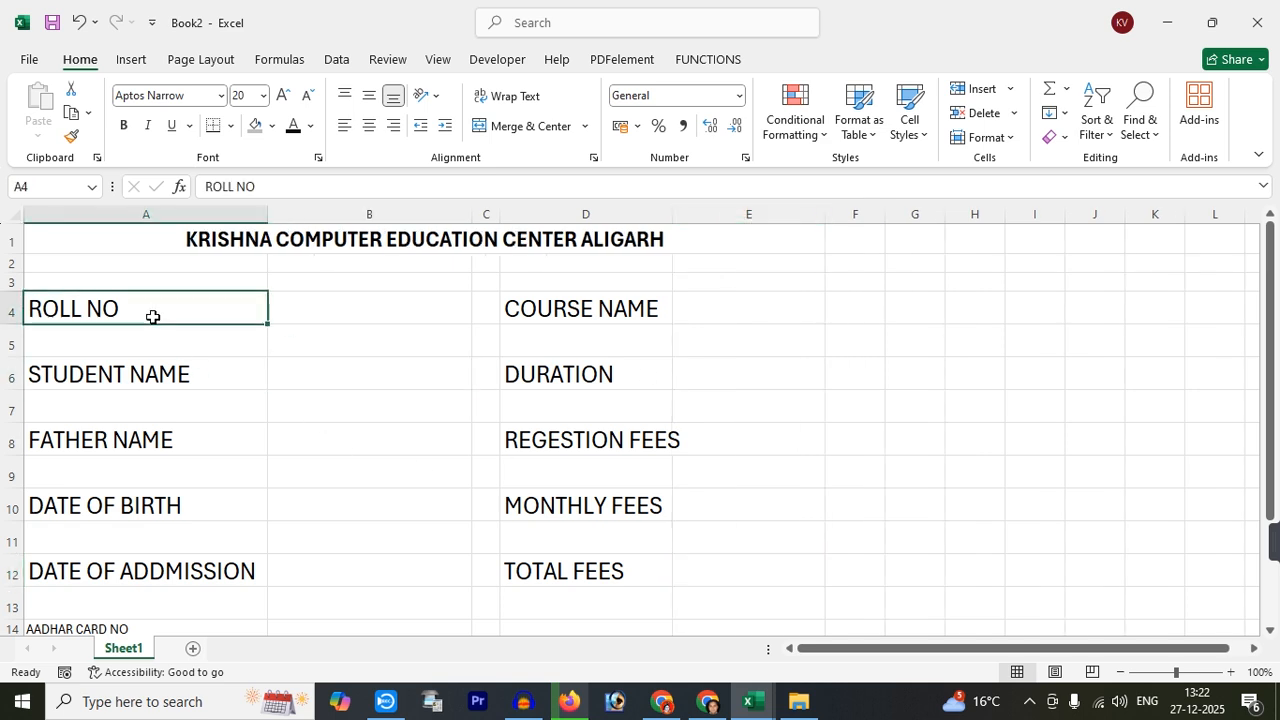
left_click(199, 239)
left_click(285, 96)
left_click(285, 96)
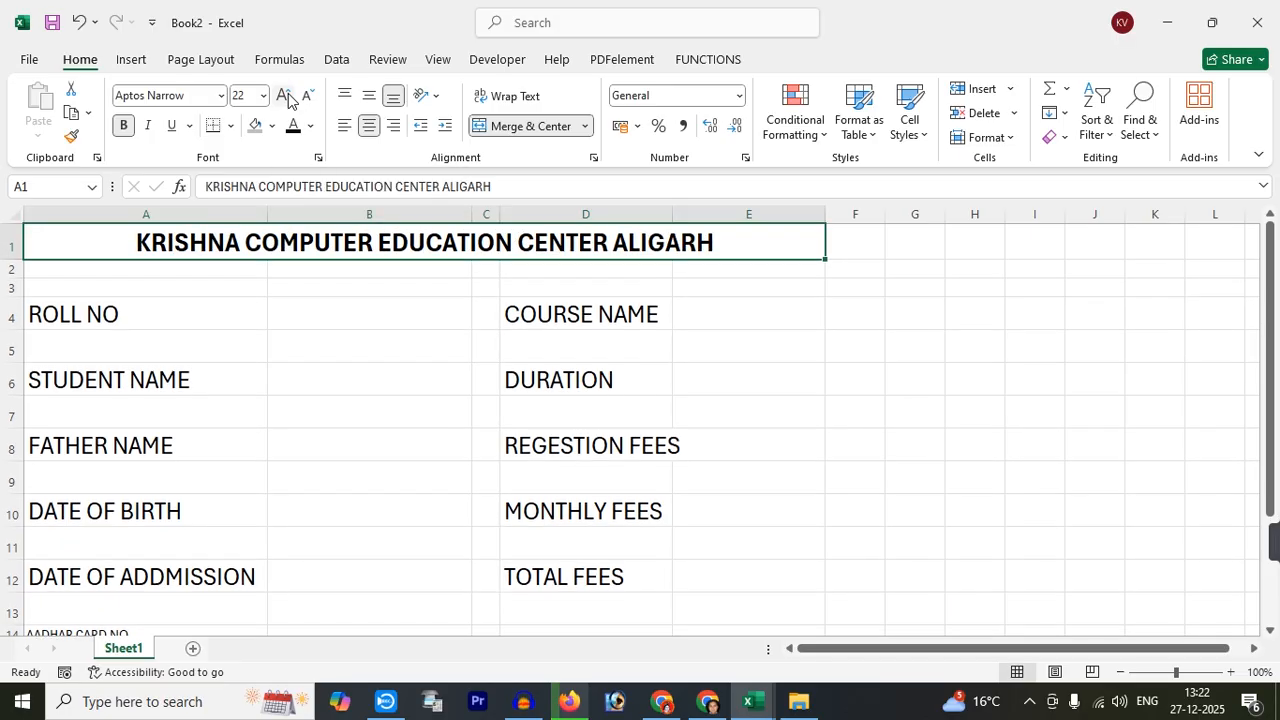
left_click(280, 357)
Select the ten label cells in columns A and D, from ROLL NO to TOTAL FEES
left_click(171, 326)
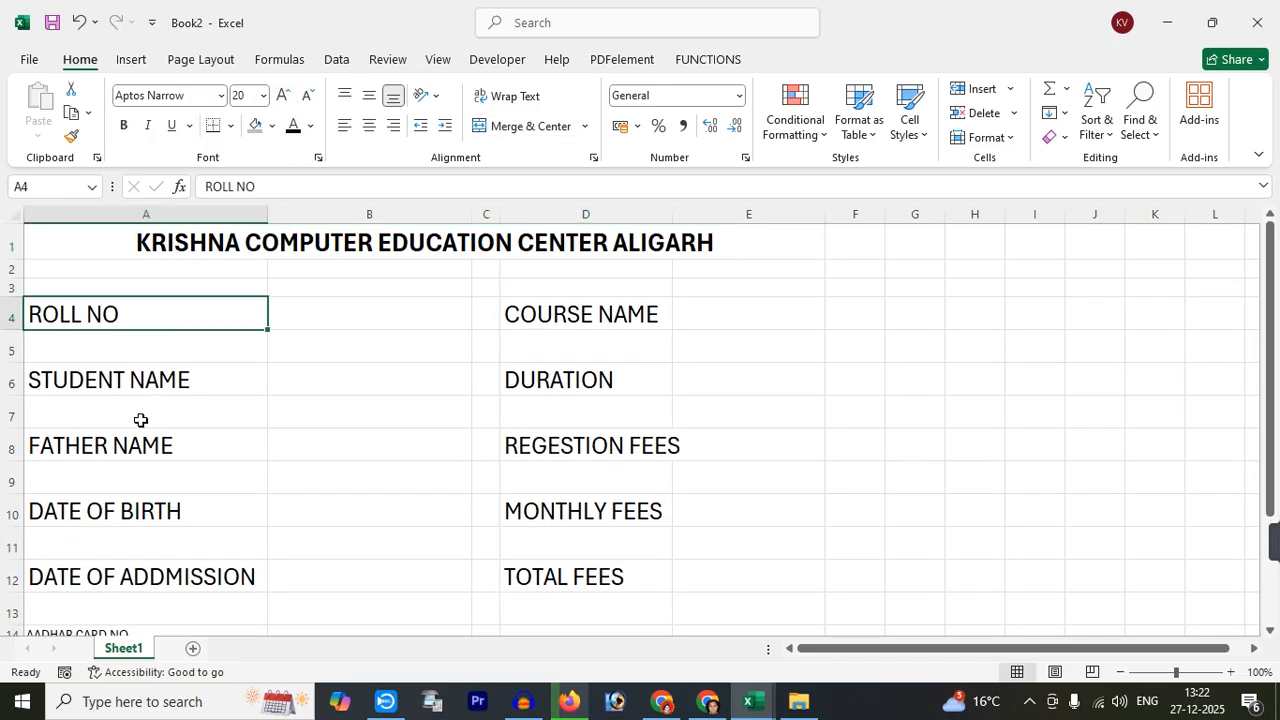
left_click(138, 372, "ctrl")
left_click(142, 446, "ctrl")
left_click(144, 515, "ctrl")
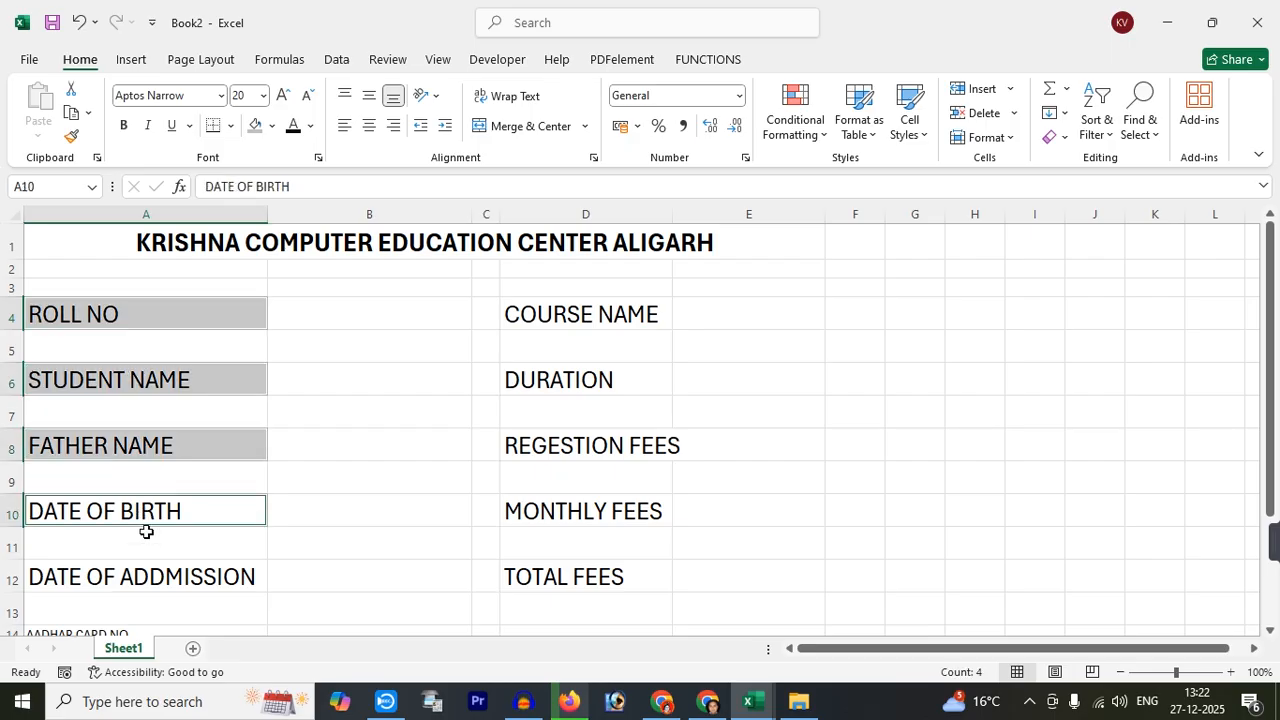
left_click(152, 578, "ctrl")
left_click(572, 326, "ctrl")
left_click(585, 397, "ctrl")
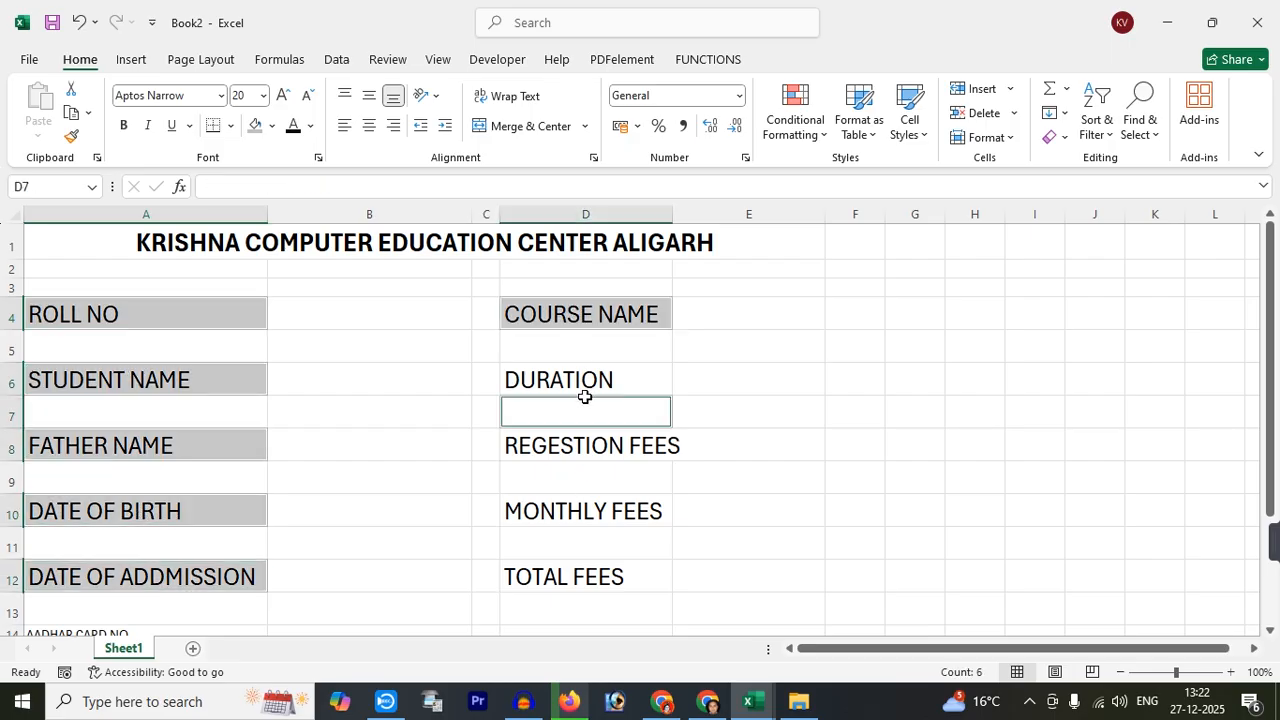
left_click(587, 410, "ctrl")
left_click(586, 393, "ctrl")
left_click(586, 449, "ctrl")
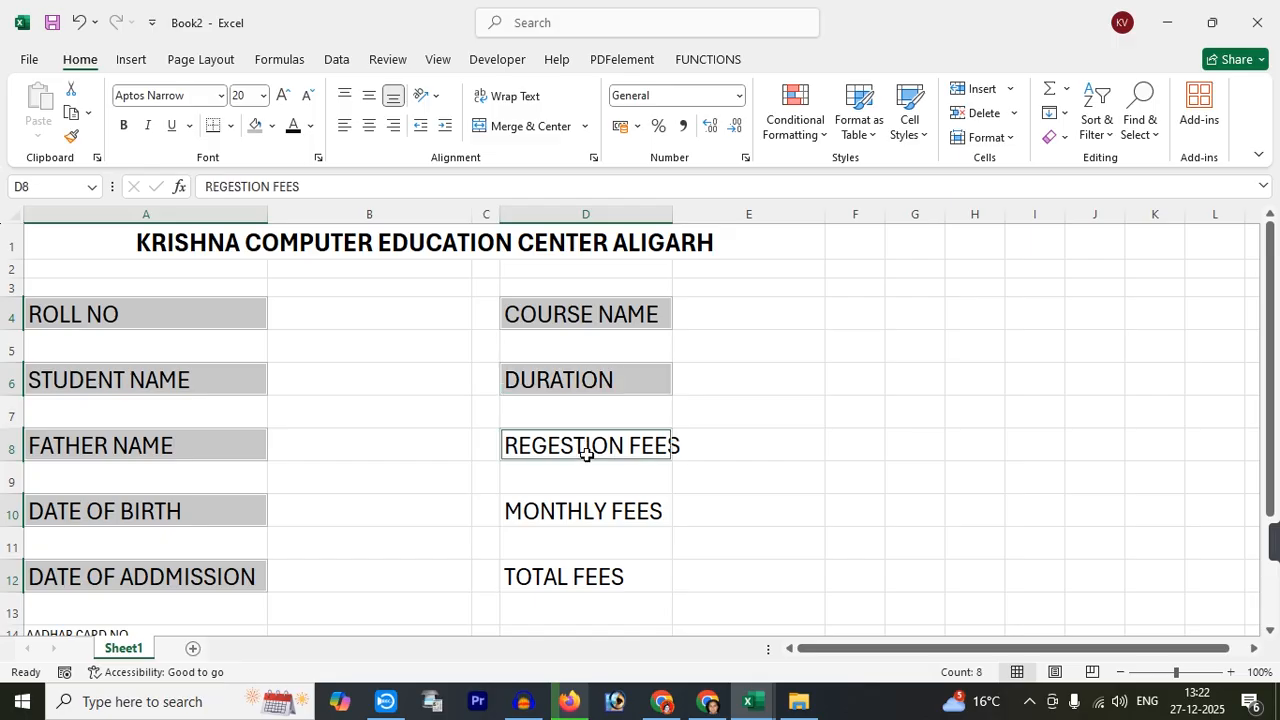
left_click(586, 511, "ctrl")
left_click(591, 583, "ctrl")
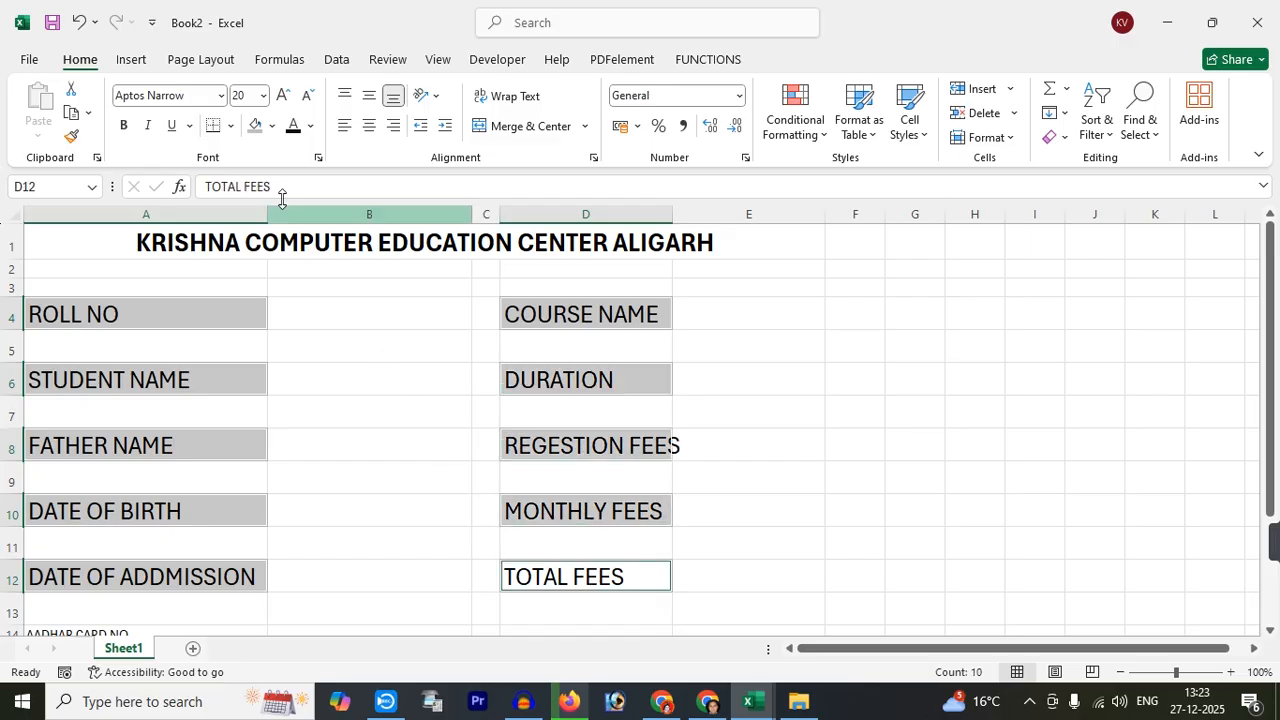
Give the selected labels outside borders, a grey-blue fill and bold text
left_click(231, 126)
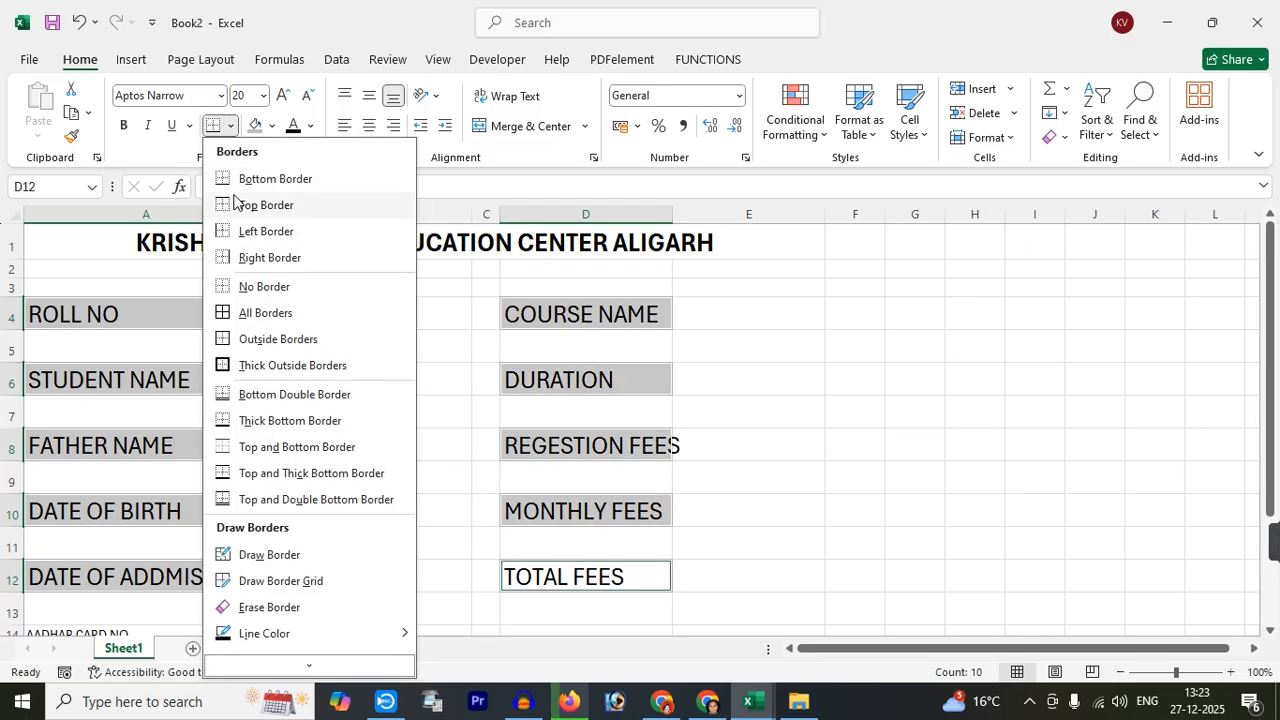
left_click(243, 338)
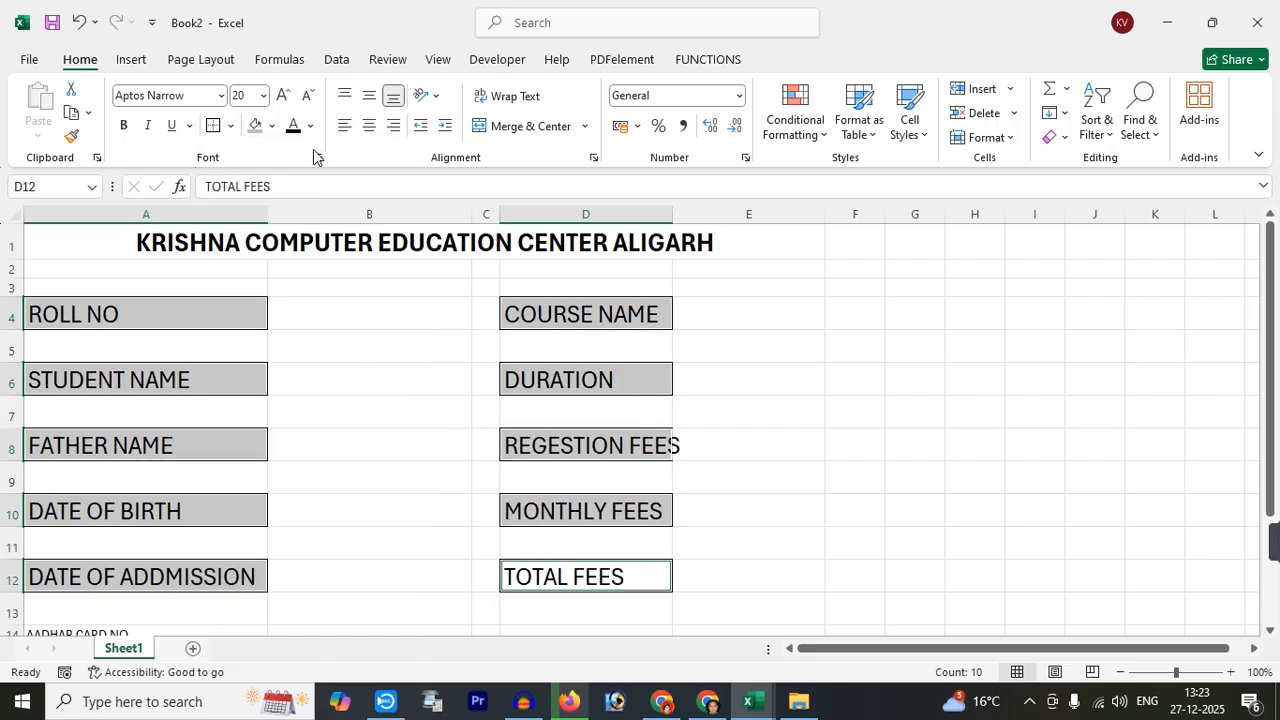
left_click(275, 128)
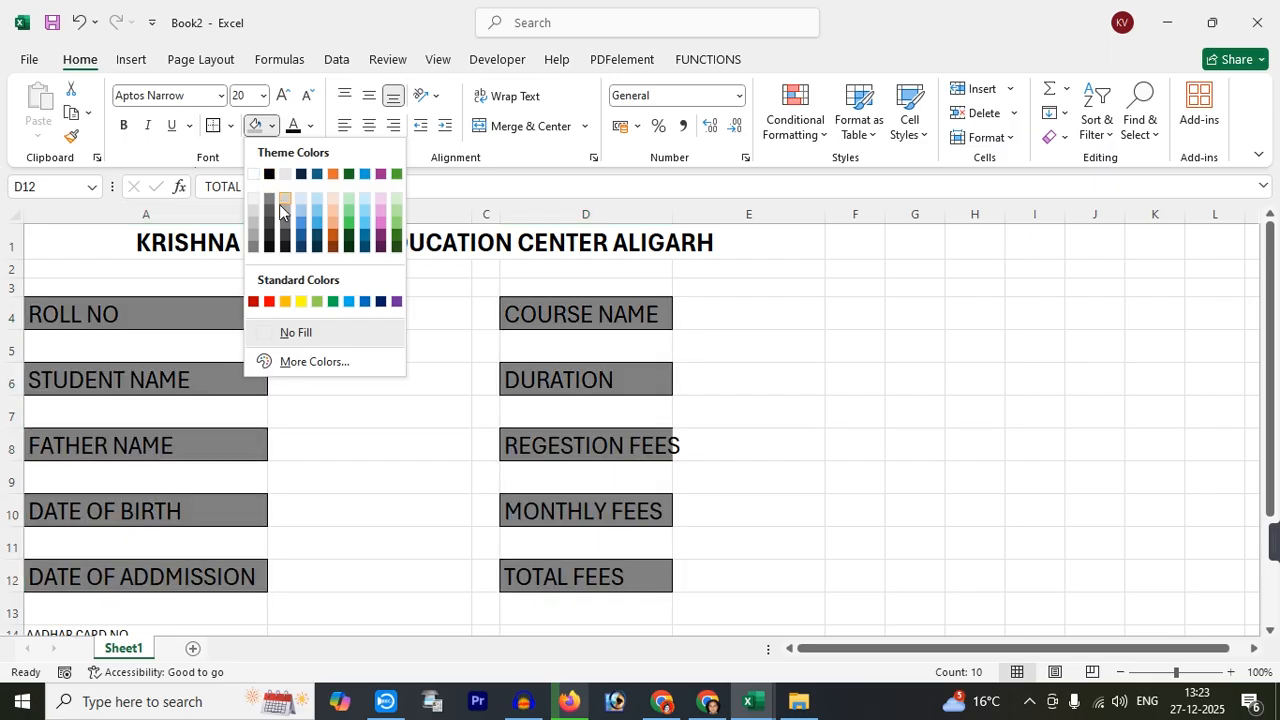
left_click(299, 211)
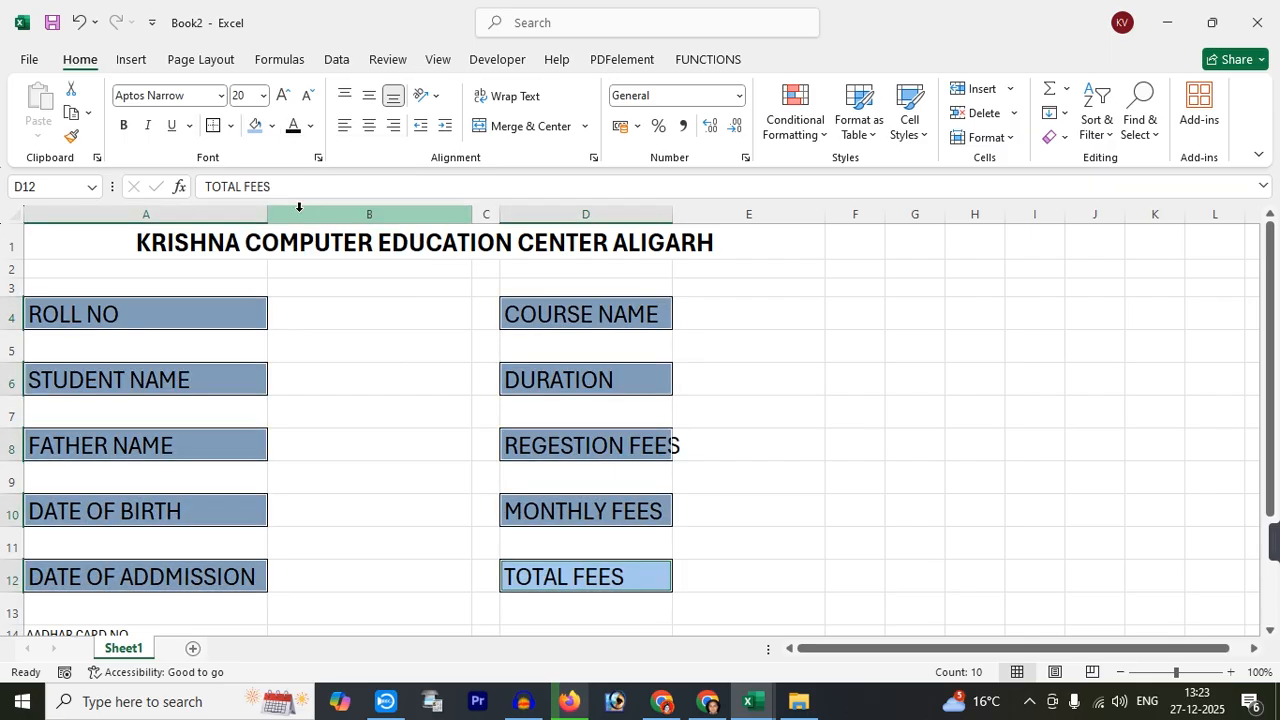
left_click(124, 126)
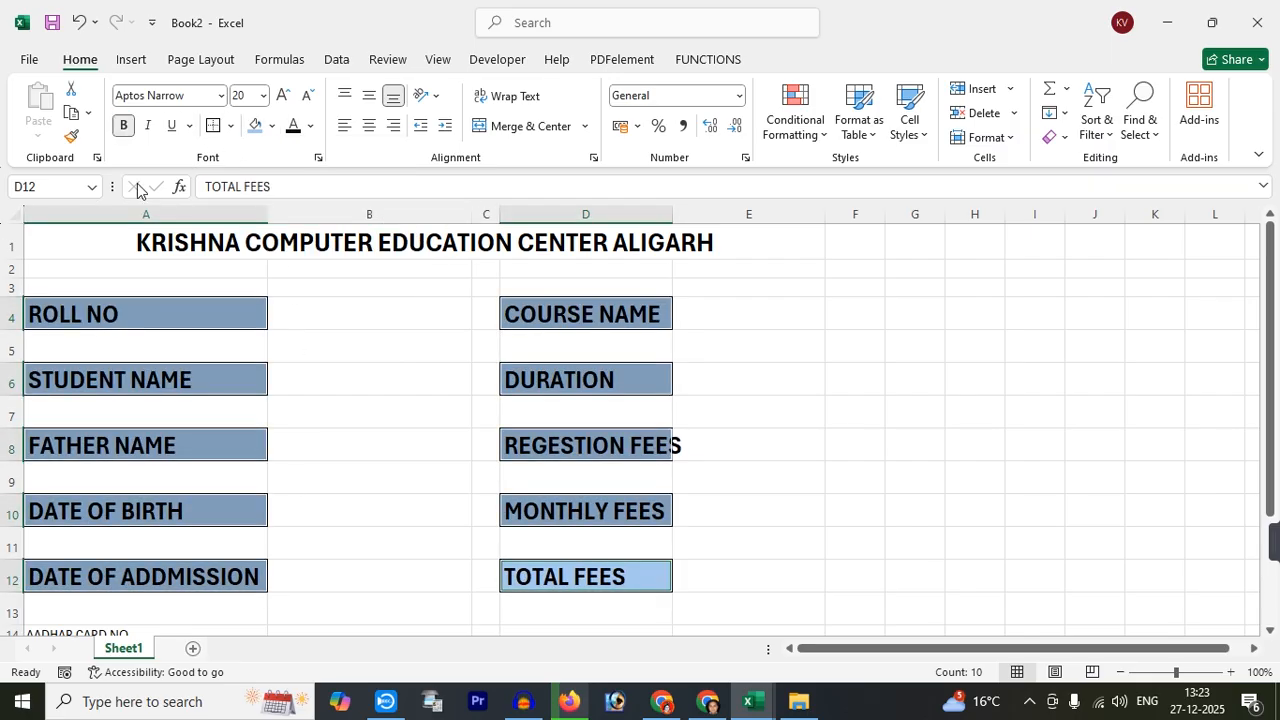
left_click(367, 316)
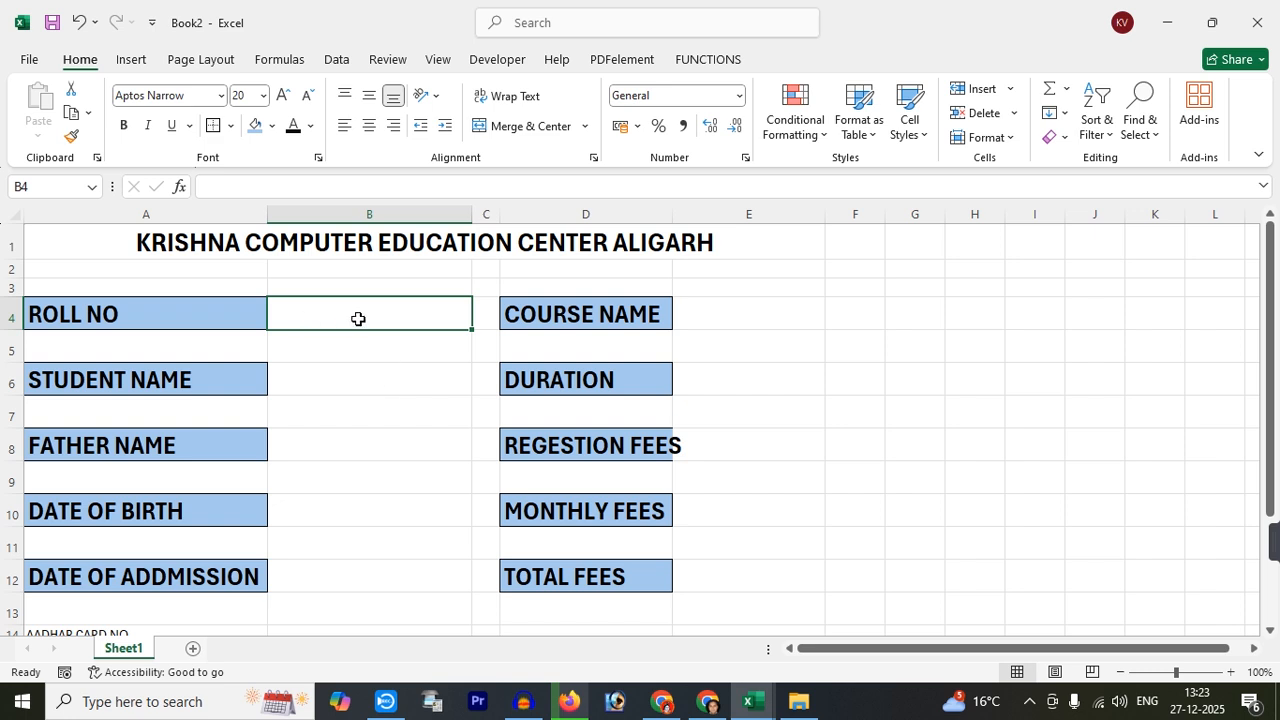
Select the answer cells B4–B12 and E4–E12 on alternate rows
left_click(355, 378, "ctrl")
left_click(354, 444, "ctrl")
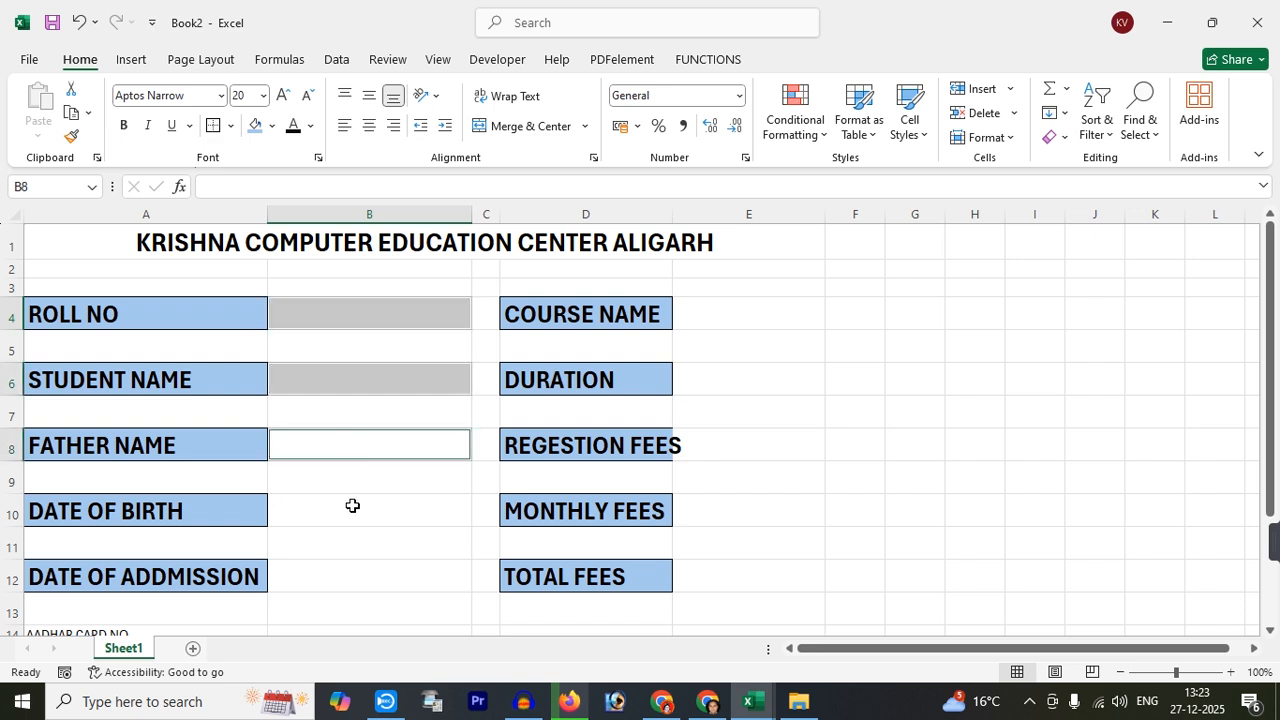
left_click(351, 506, "ctrl")
left_click(350, 570, "ctrl")
left_click(731, 317, "ctrl")
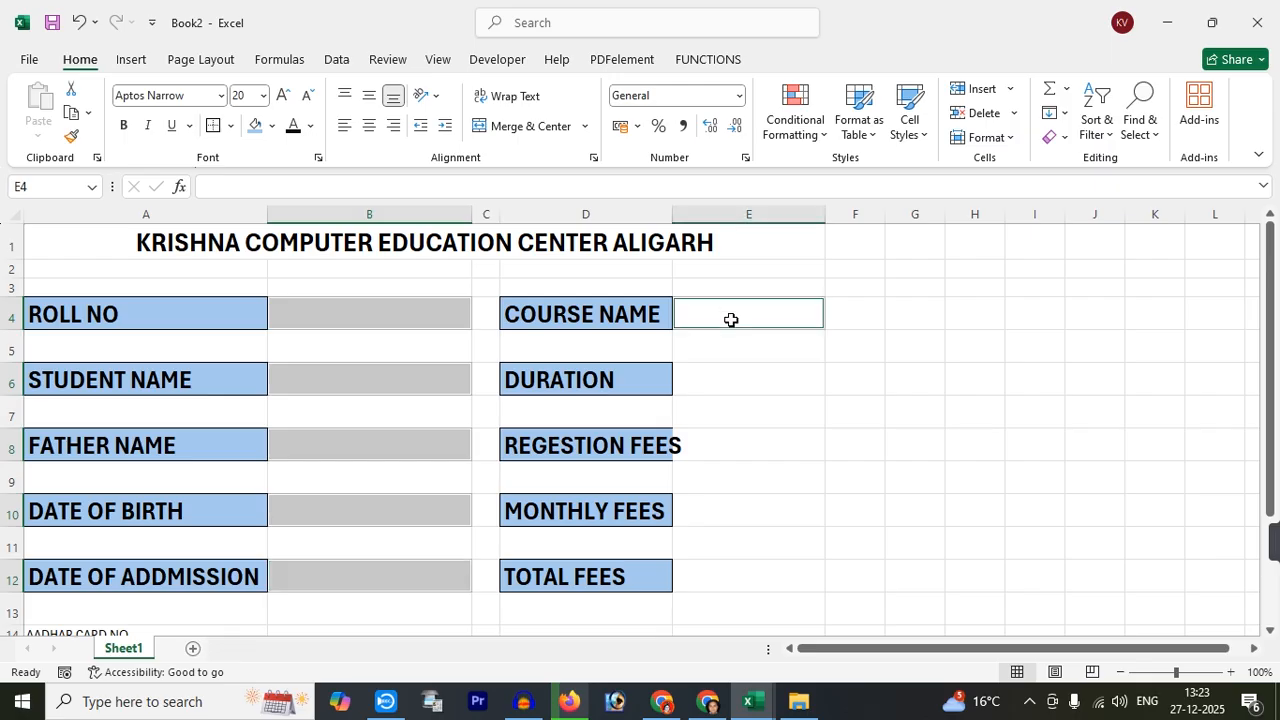
left_click(730, 378, "ctrl")
left_click(736, 442, "ctrl")
left_click(742, 514, "ctrl")
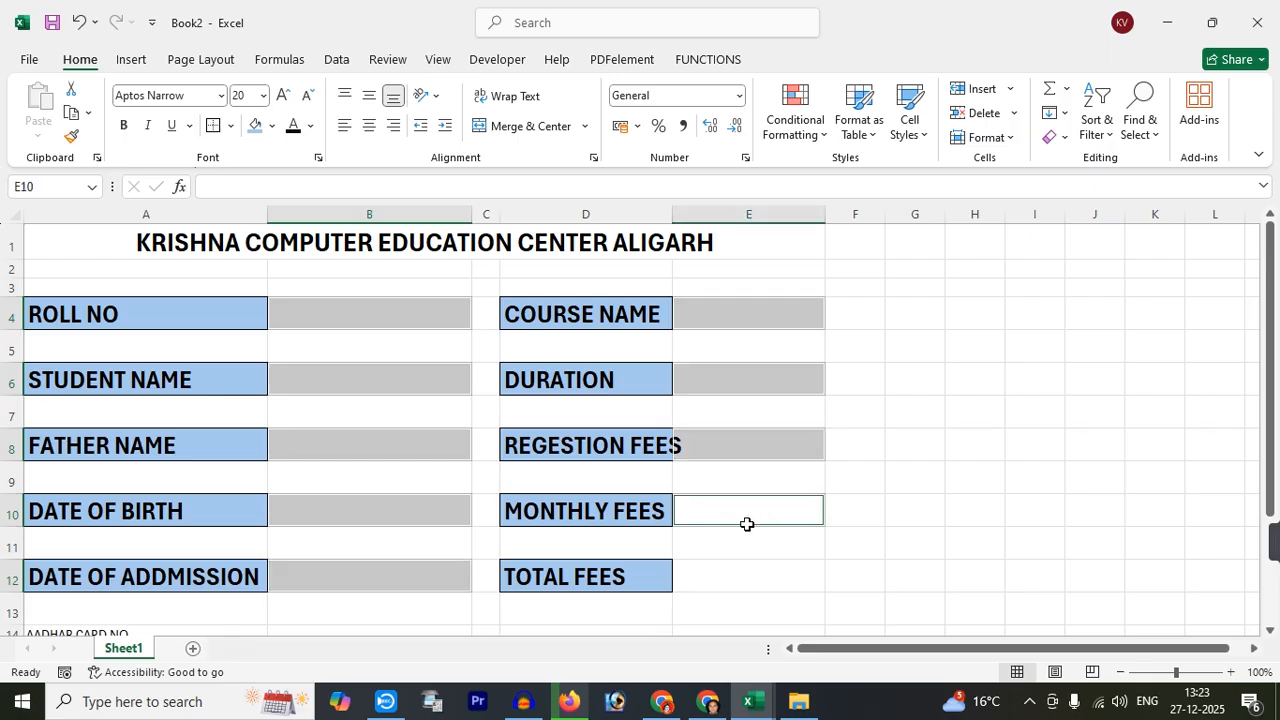
left_click(750, 568, "ctrl")
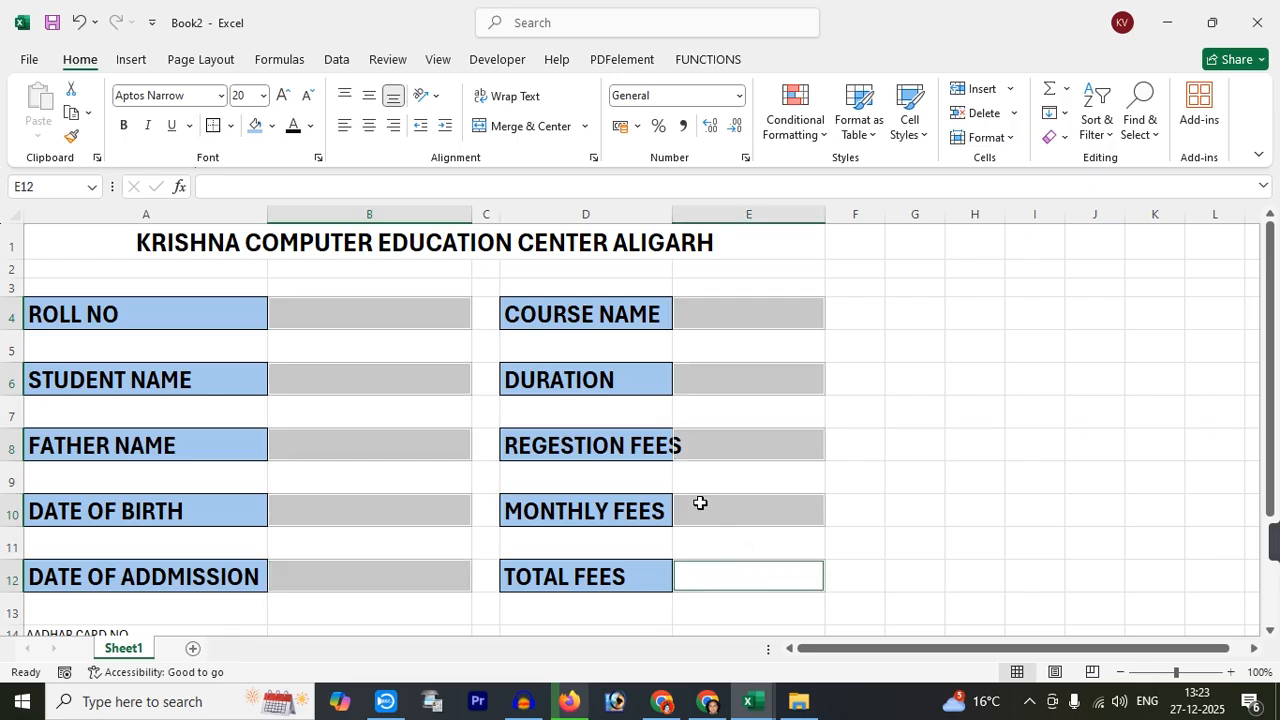
Border the answer cells, fill them light blue, and widen column D to fit REGESTION FEES
left_click(213, 126)
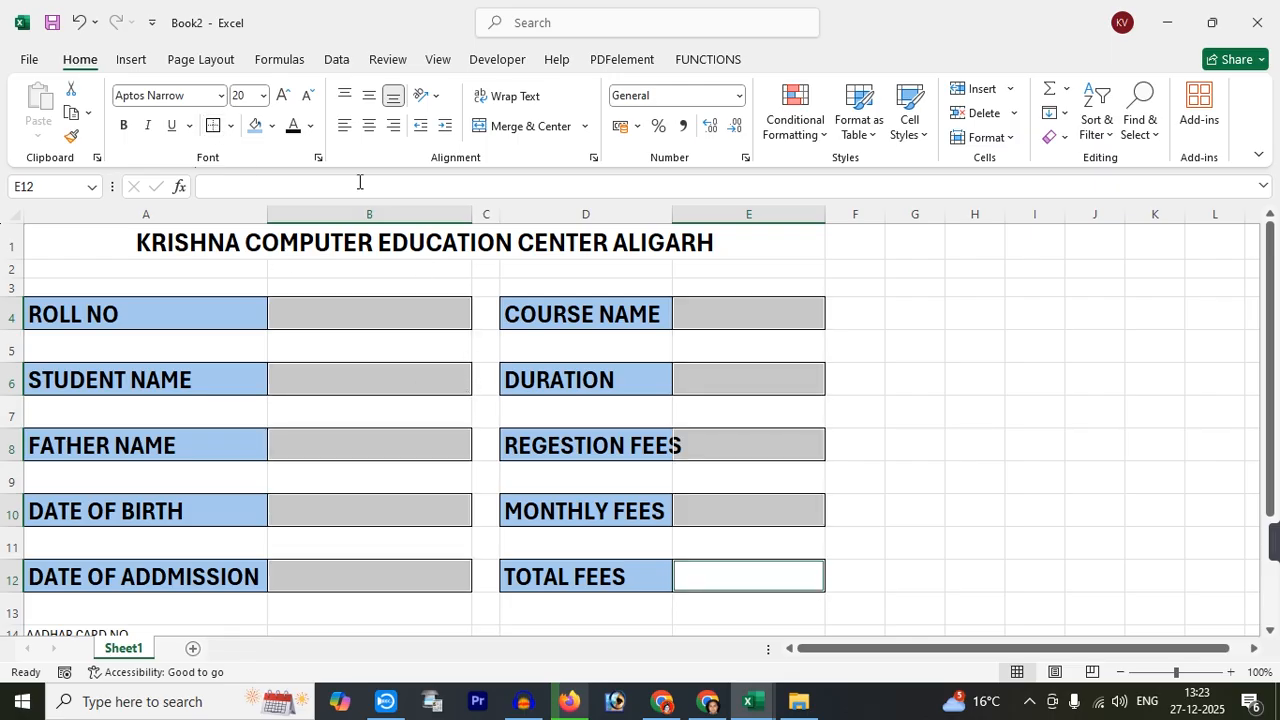
left_click(310, 126)
left_click(270, 127)
left_click(270, 127)
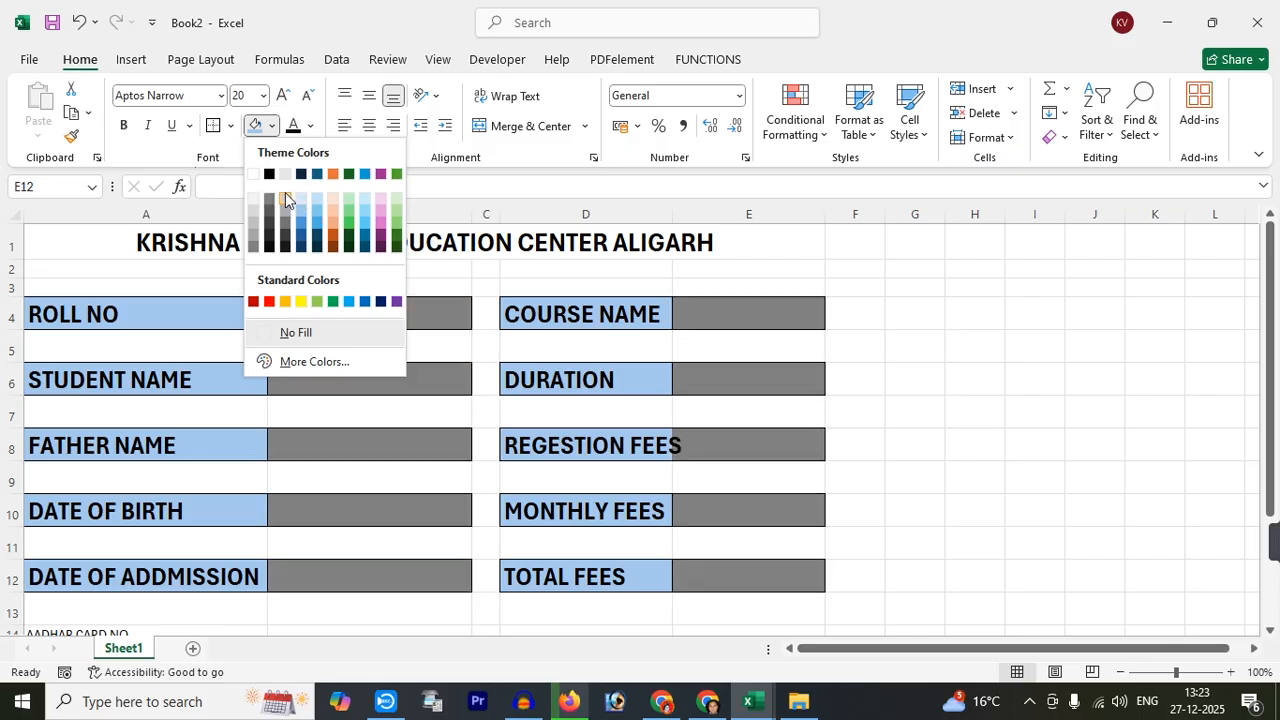
left_click(316, 194)
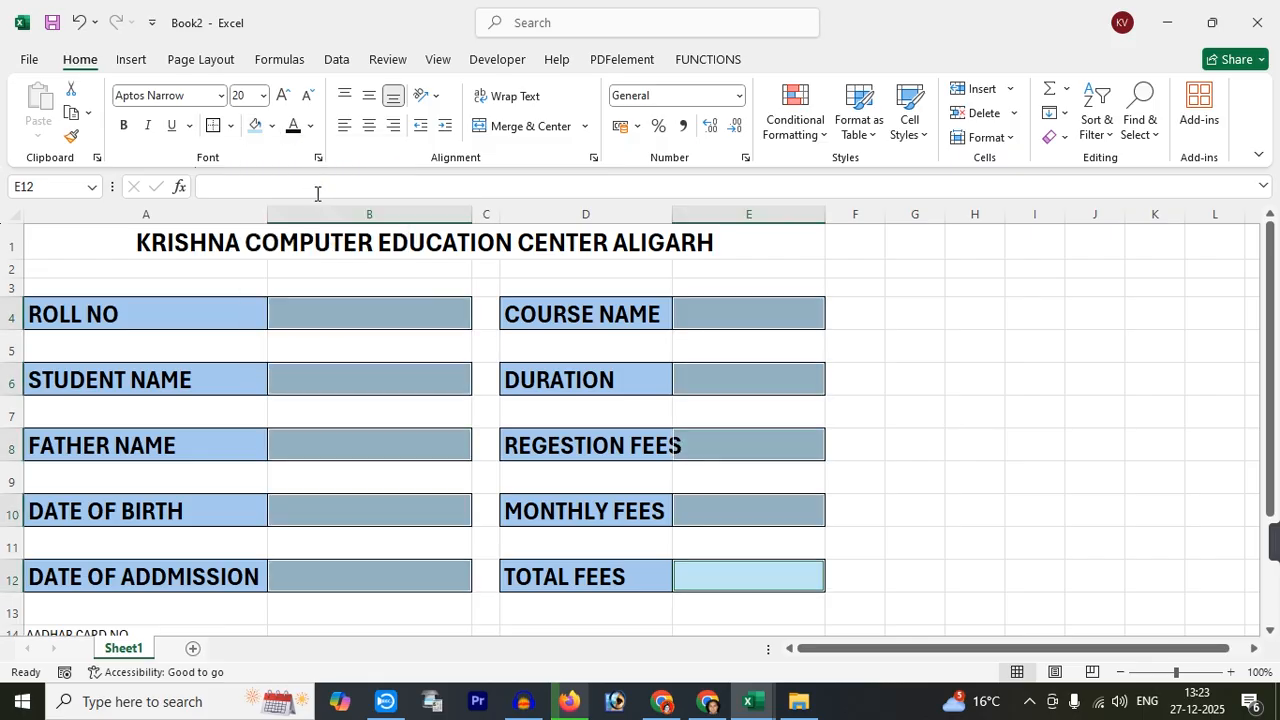
left_click(874, 414)
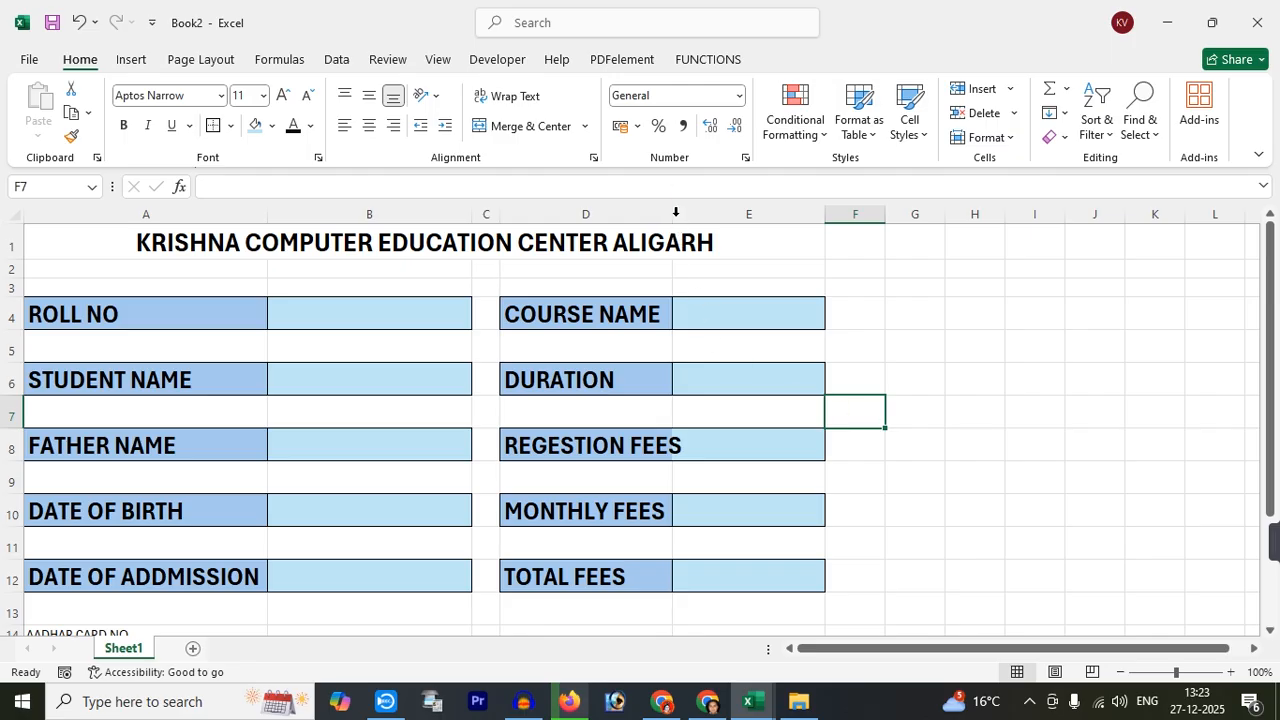
left_click_drag(675, 212, 695, 212)
left_click(98, 238)
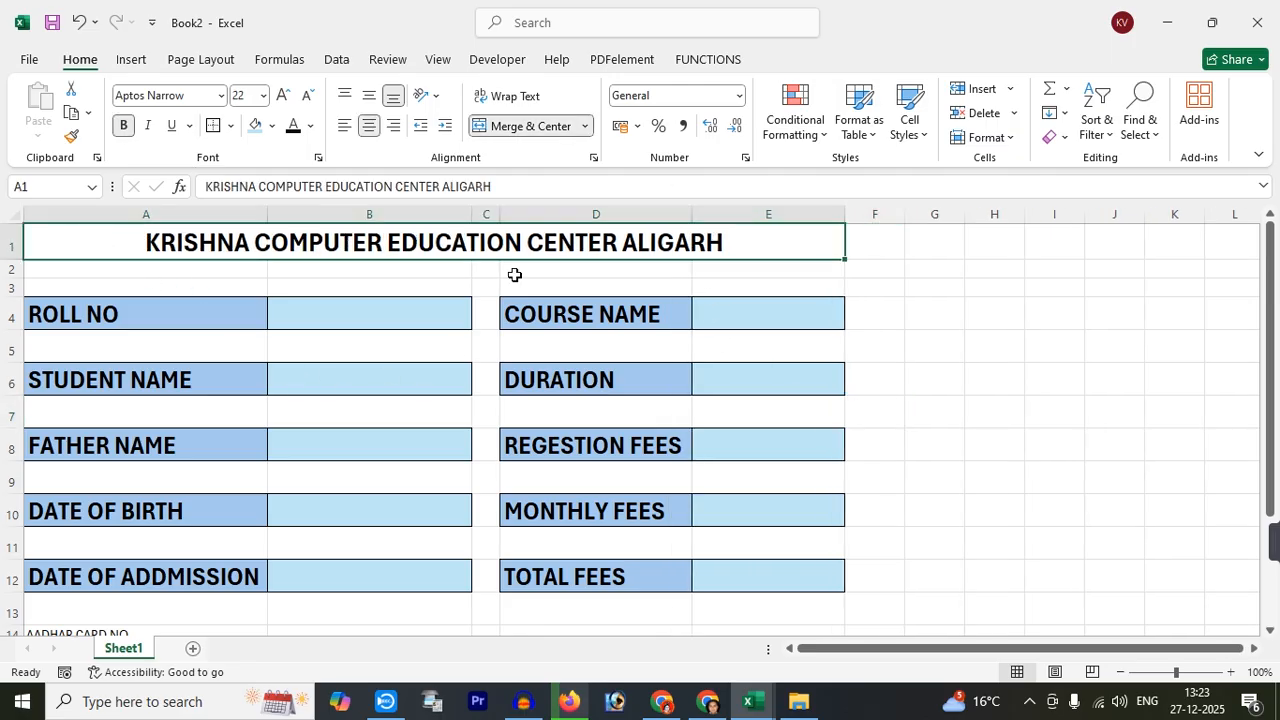
Fill the title bar red, colour its text yellow, and enlarge it to 26 pt
left_click(274, 127)
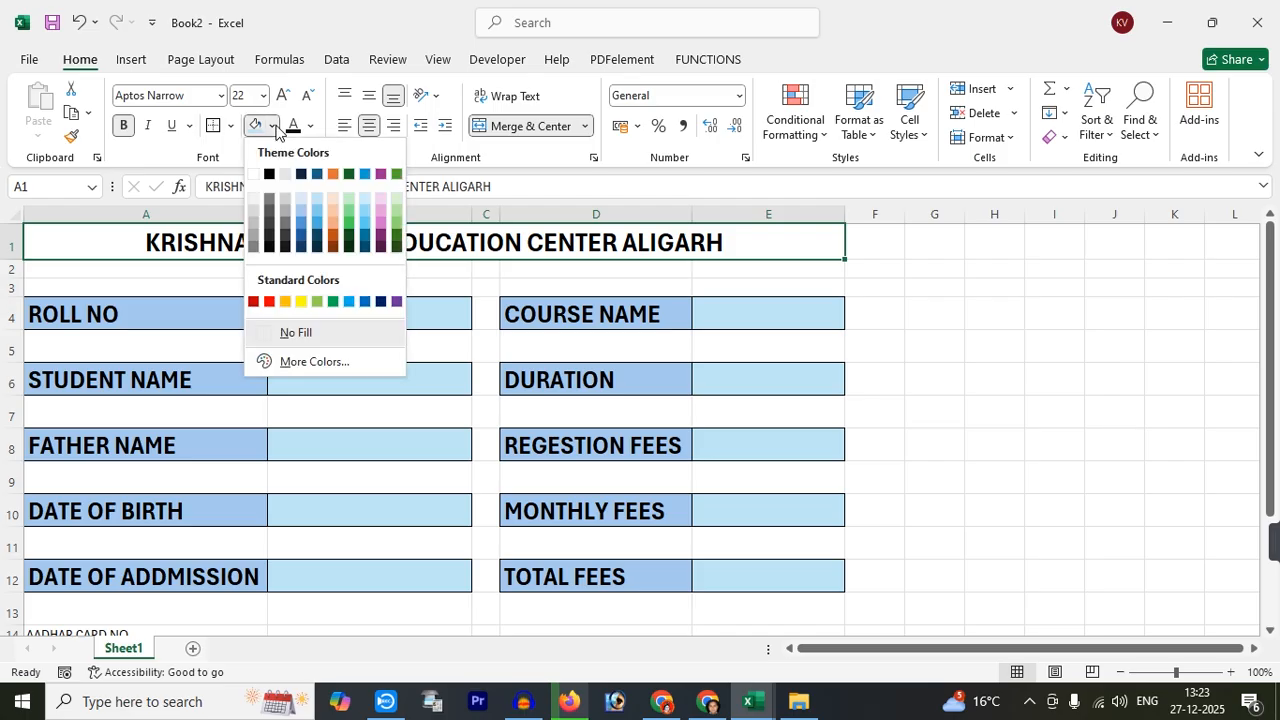
left_click(269, 301)
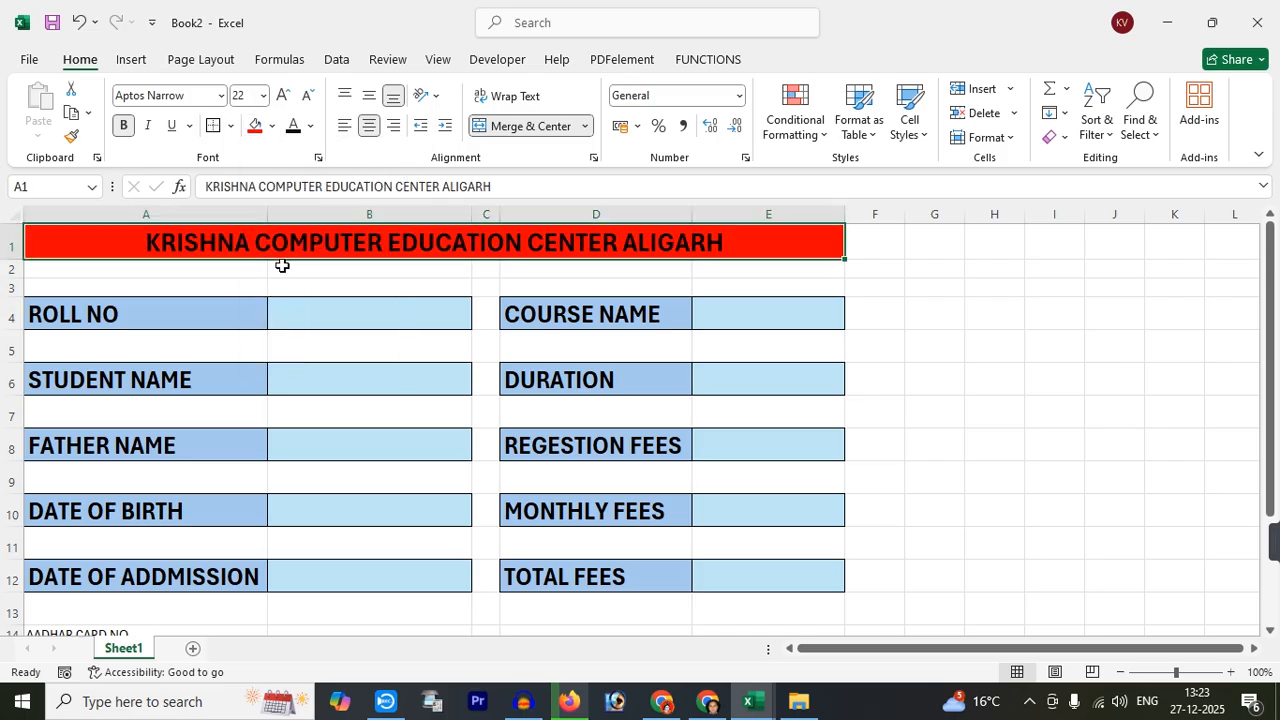
left_click(311, 126)
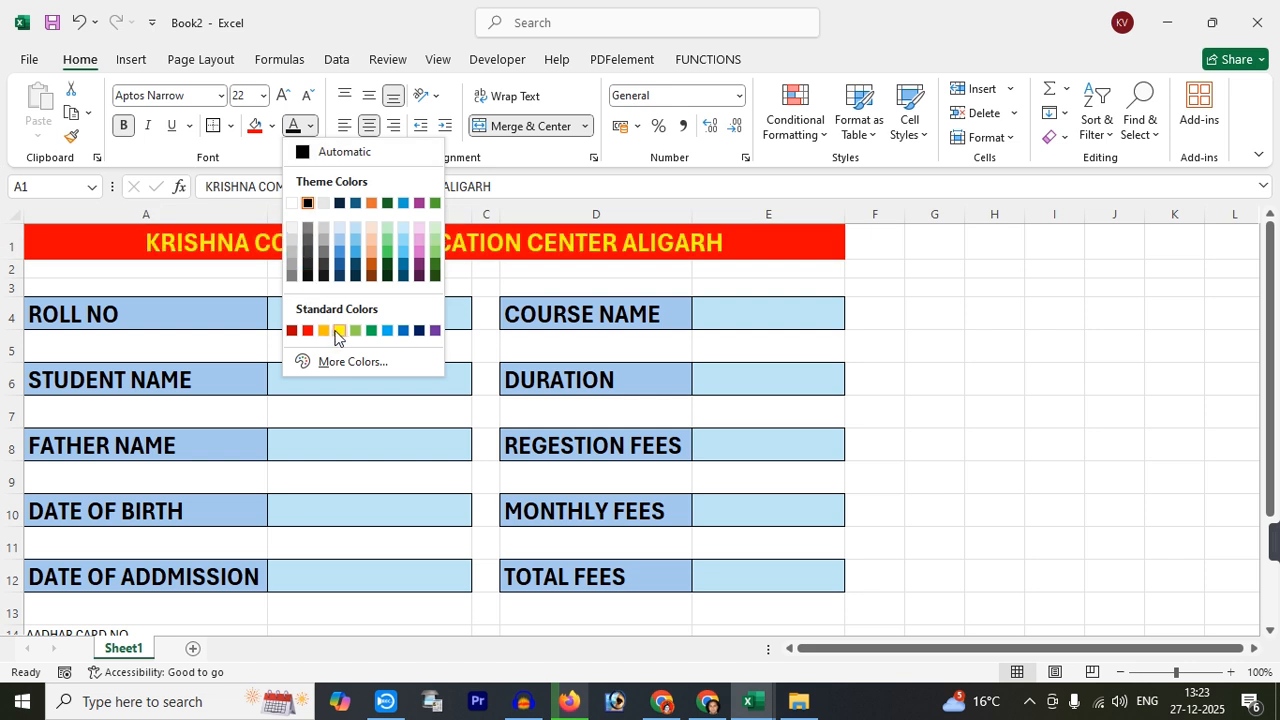
left_click(339, 331)
double_click(282, 98)
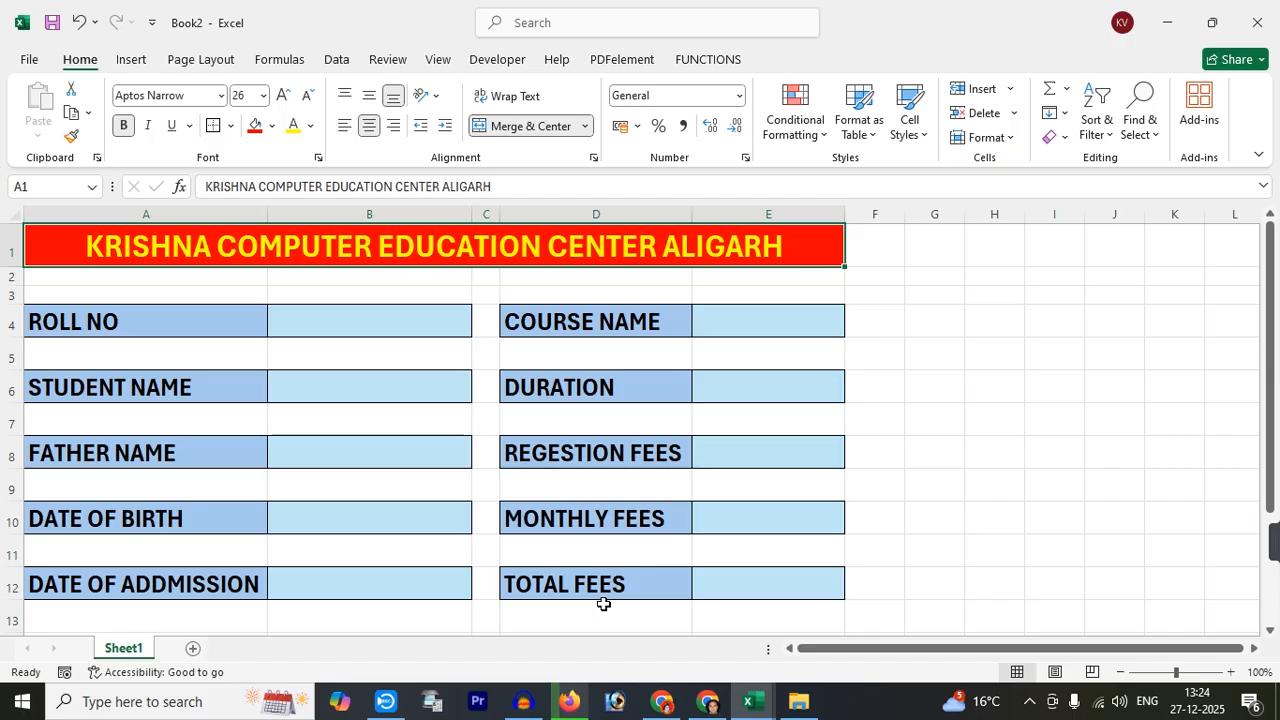
Step through the form's entry cells, ending on the empty row above the form
left_click(317, 337)
left_click(317, 401)
left_click(323, 462)
left_click(323, 528)
left_click(324, 585)
left_click(720, 324)
left_click(740, 416)
left_click(748, 398)
left_click(748, 445)
left_click(752, 521)
left_click(754, 574)
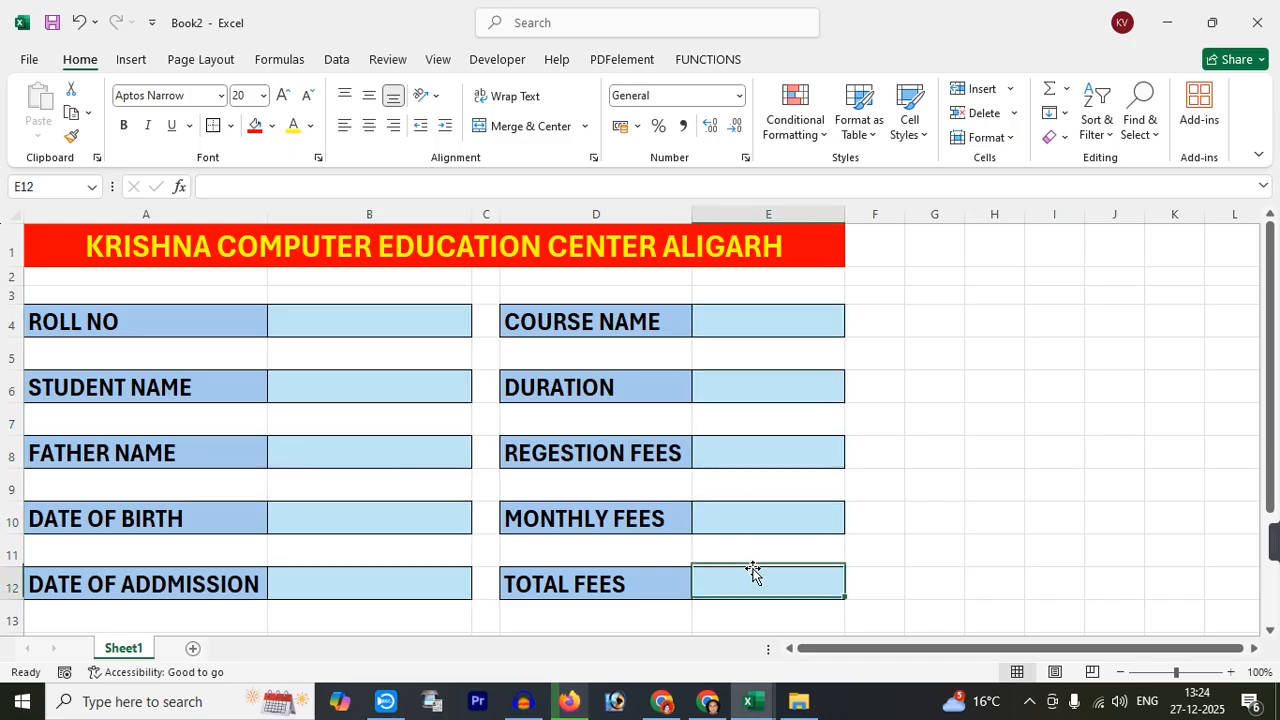
left_click(405, 292)
Insert a new row 3, merge and centre A3:E3, and enter ADMISSION FORM
left_click(12, 295)
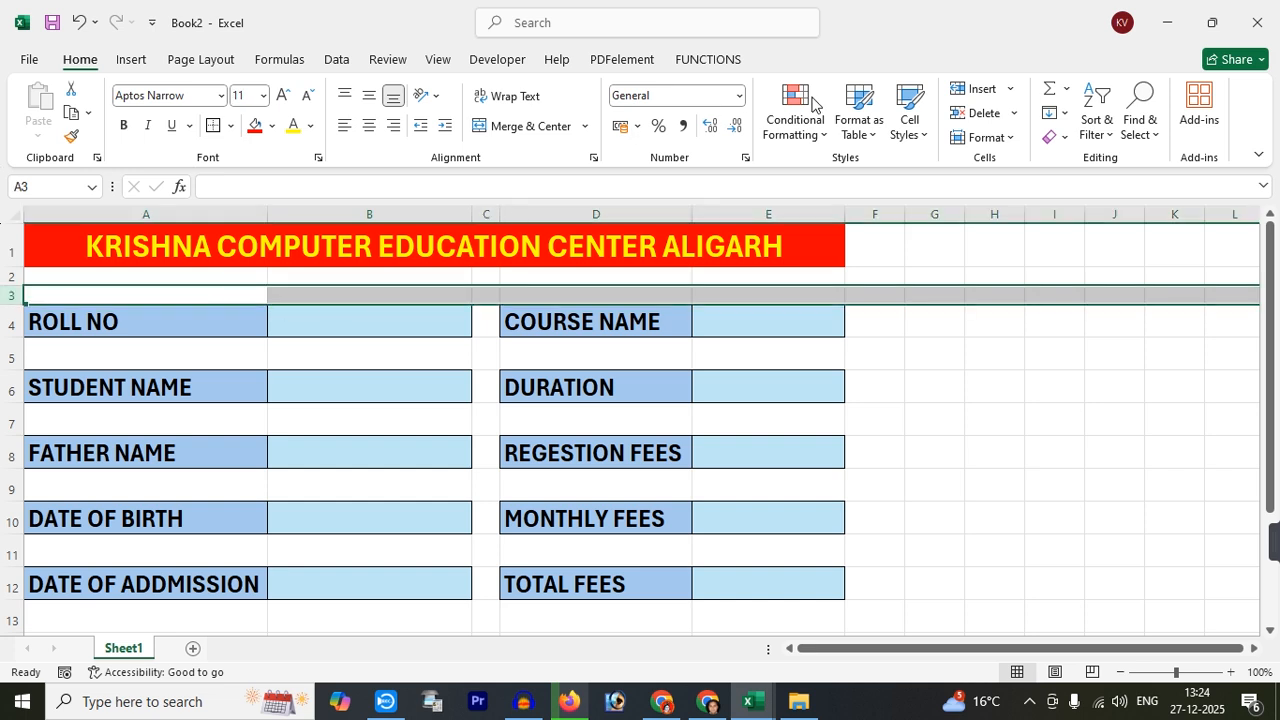
left_click(977, 95)
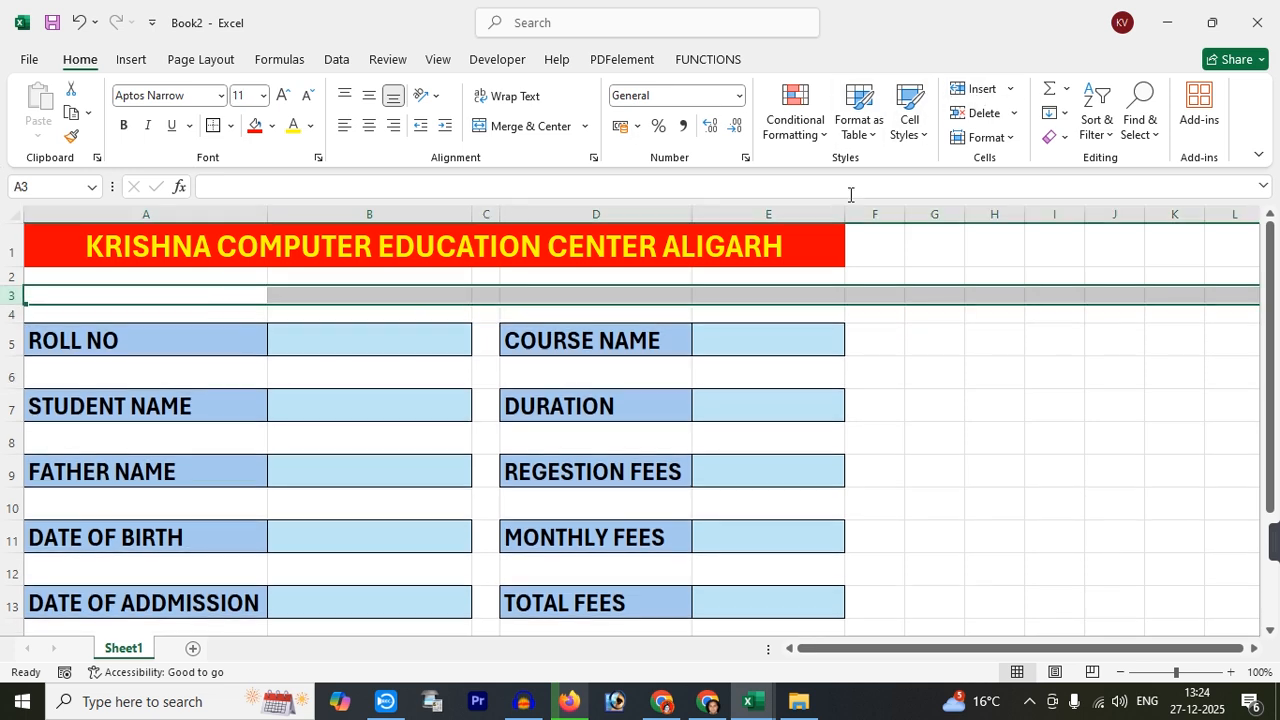
left_click(356, 296)
left_click_drag(240, 291, 765, 290)
left_click(515, 127)
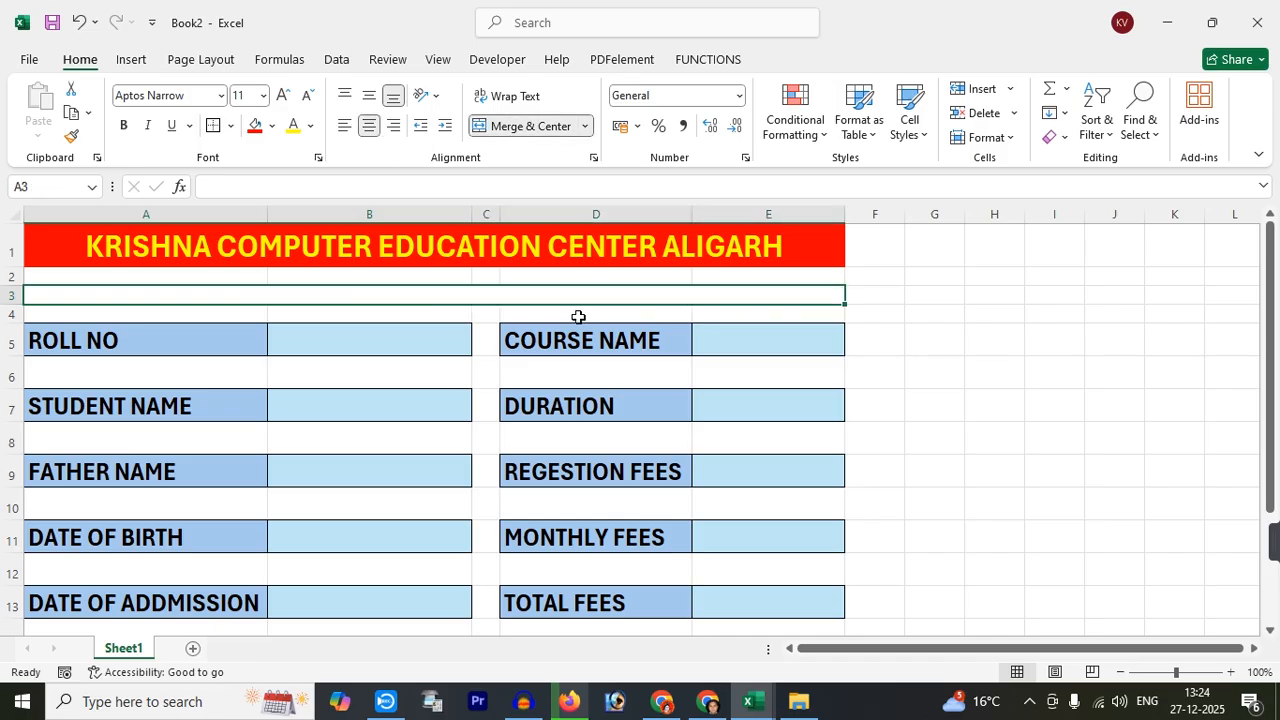
type("ADMISSION FORM")
left_click(578, 317)
Make the ADMISSION FORM heading bold and enlarge it to 20 pt
left_click(437, 294)
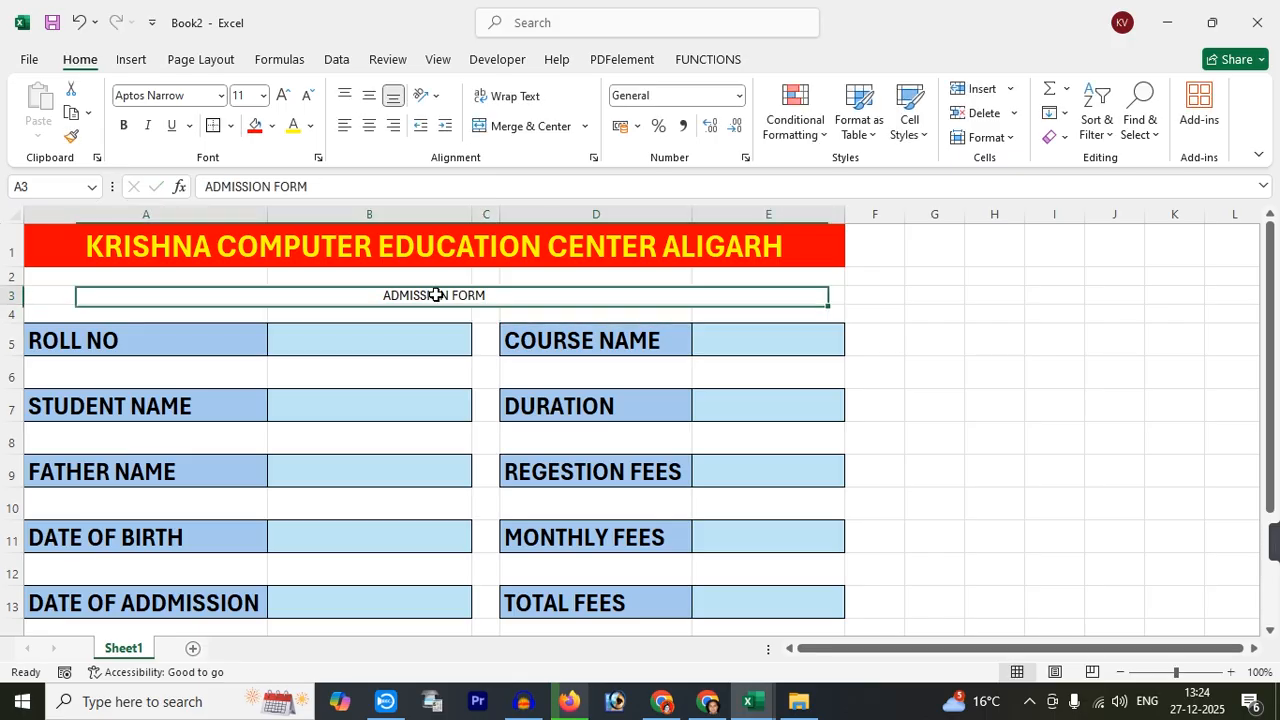
left_click(124, 126)
left_click(124, 126)
left_click(124, 126)
left_click(124, 126)
left_click(124, 126)
left_click(283, 95)
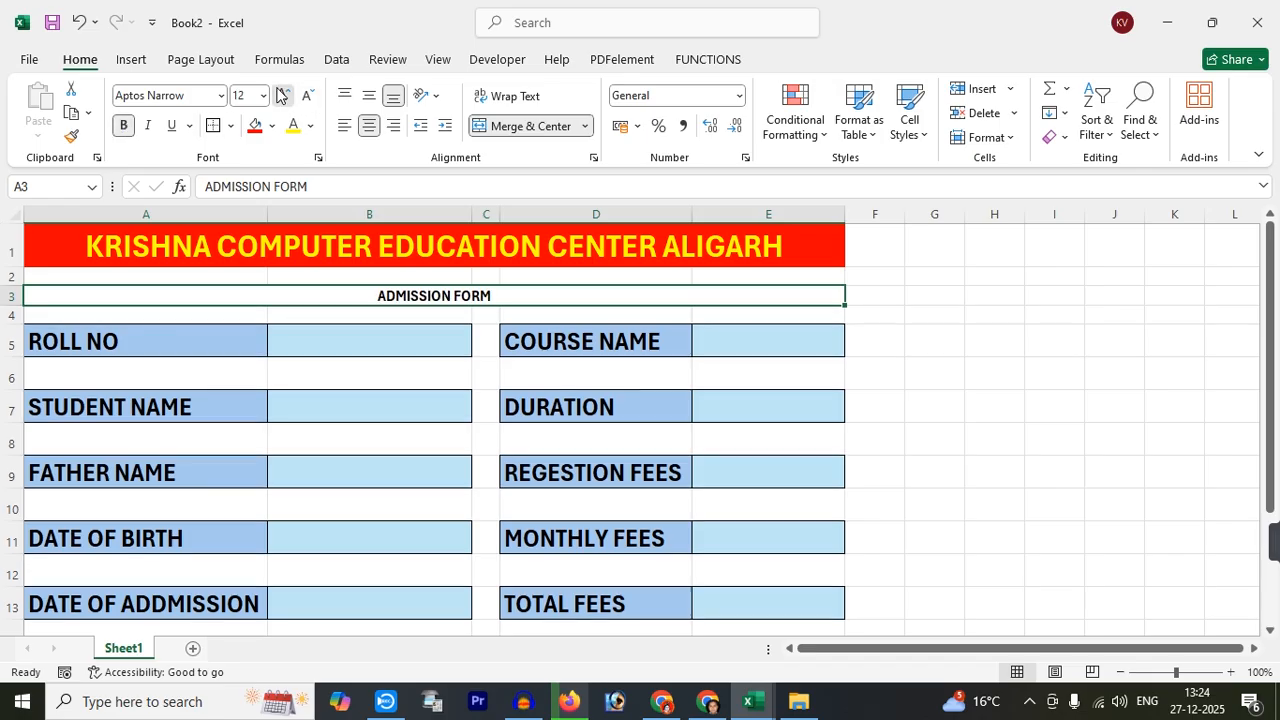
left_click(283, 95)
left_click(283, 95)
left_click(283, 95)
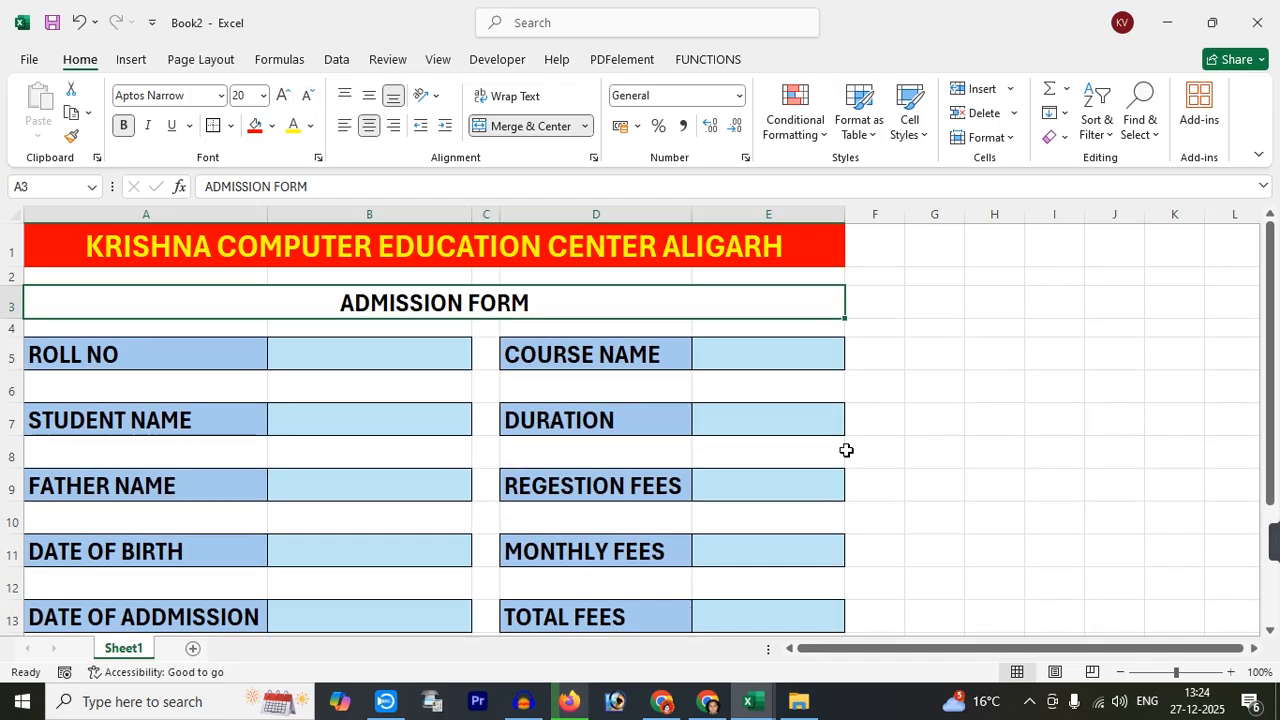
left_click(1015, 387)
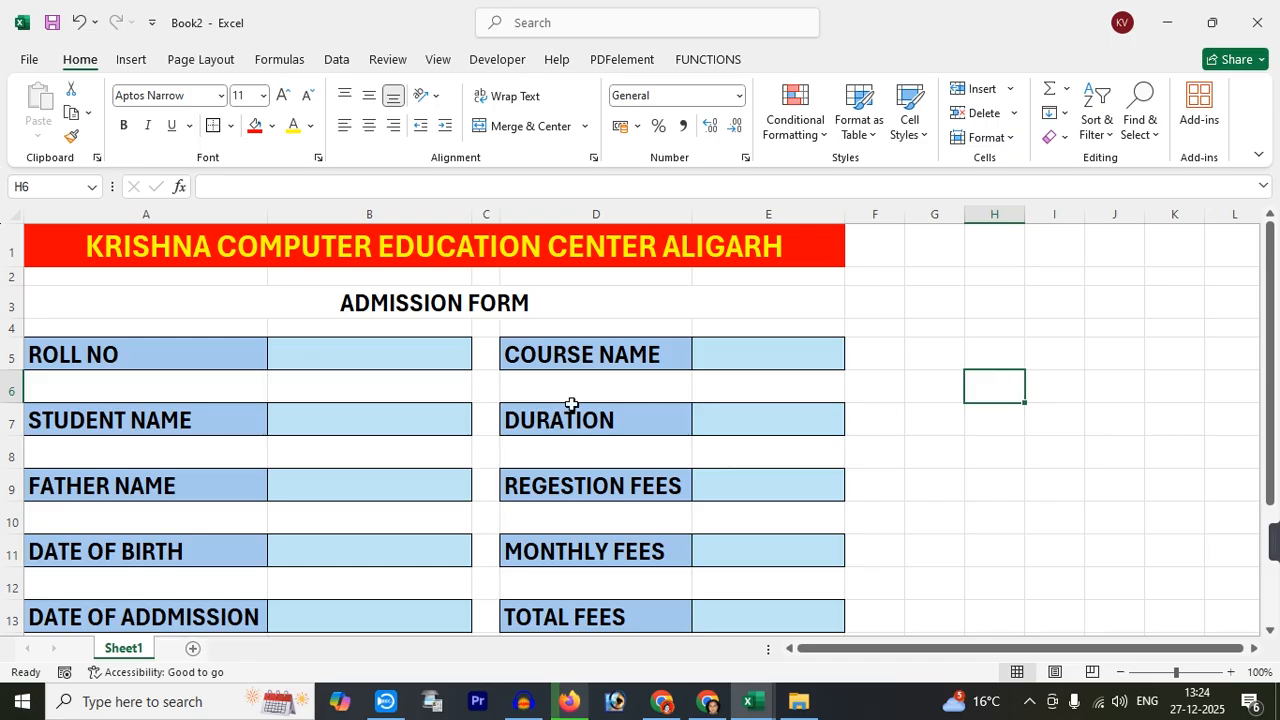
Zoom to 90% and Format-Paint the DATE OF ADDMISSION row's styling onto AADHAR CARD NO
left_click(198, 393)
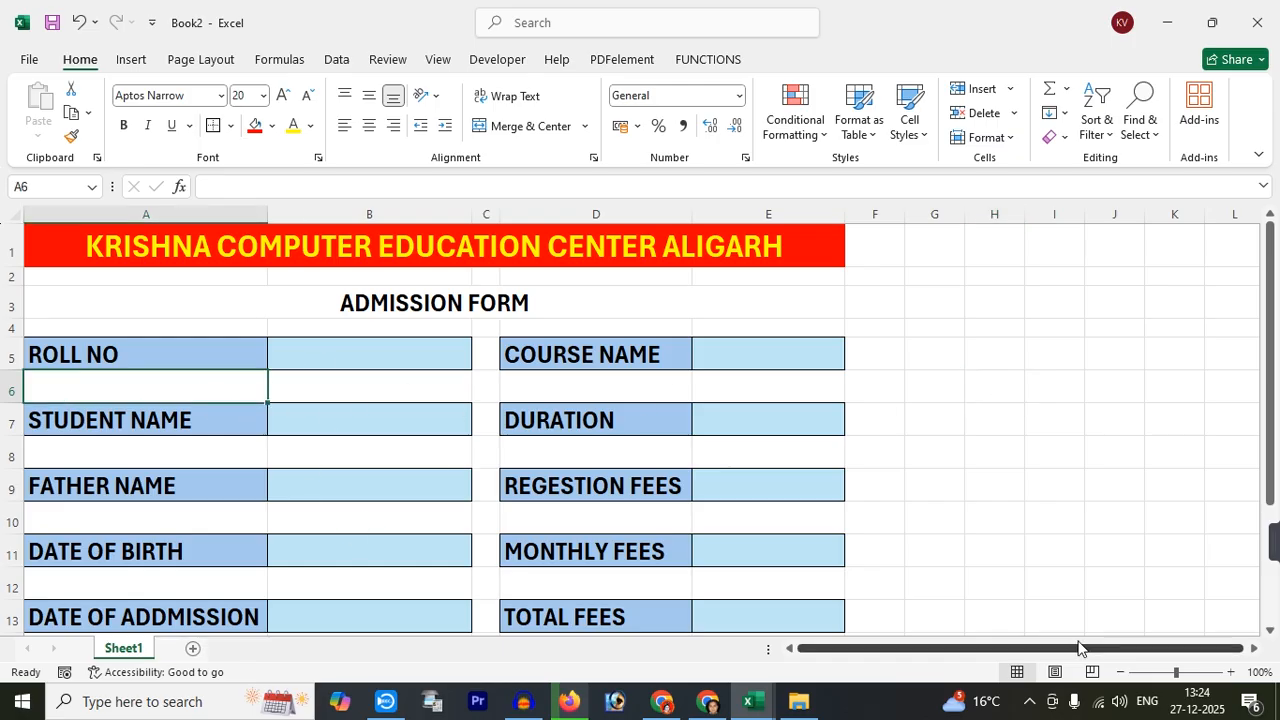
left_click(1120, 673)
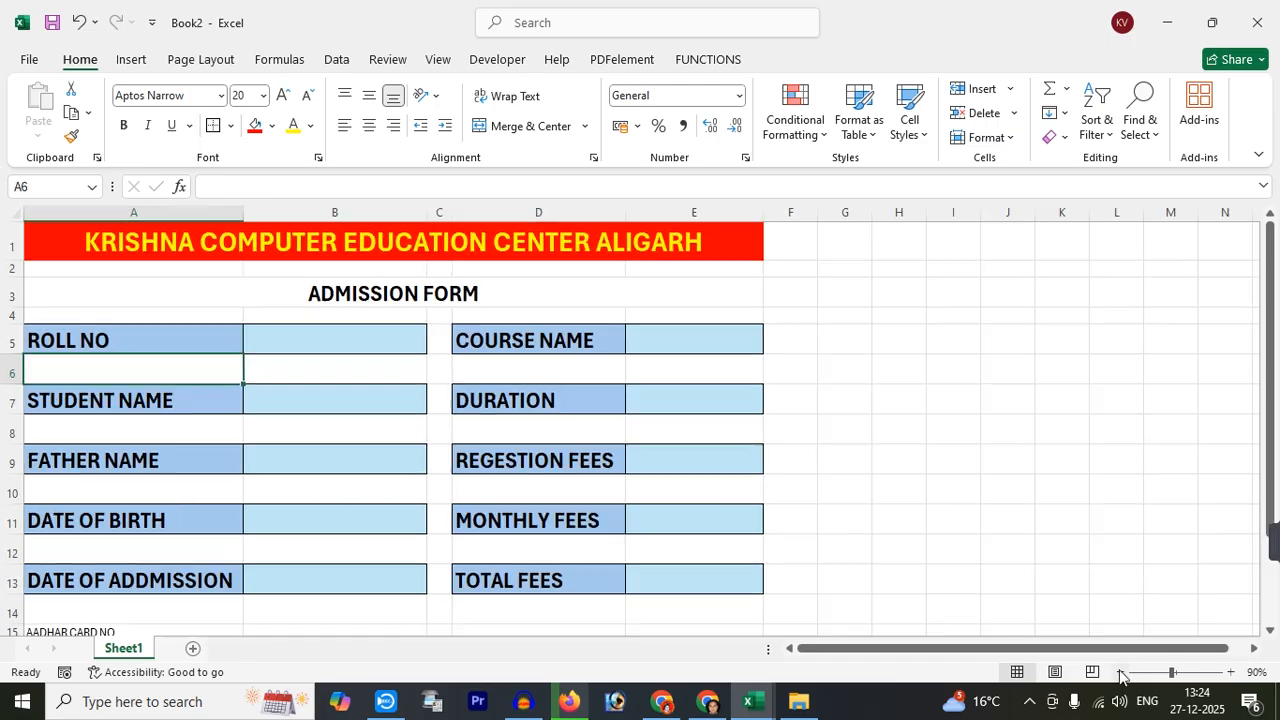
left_click(848, 490)
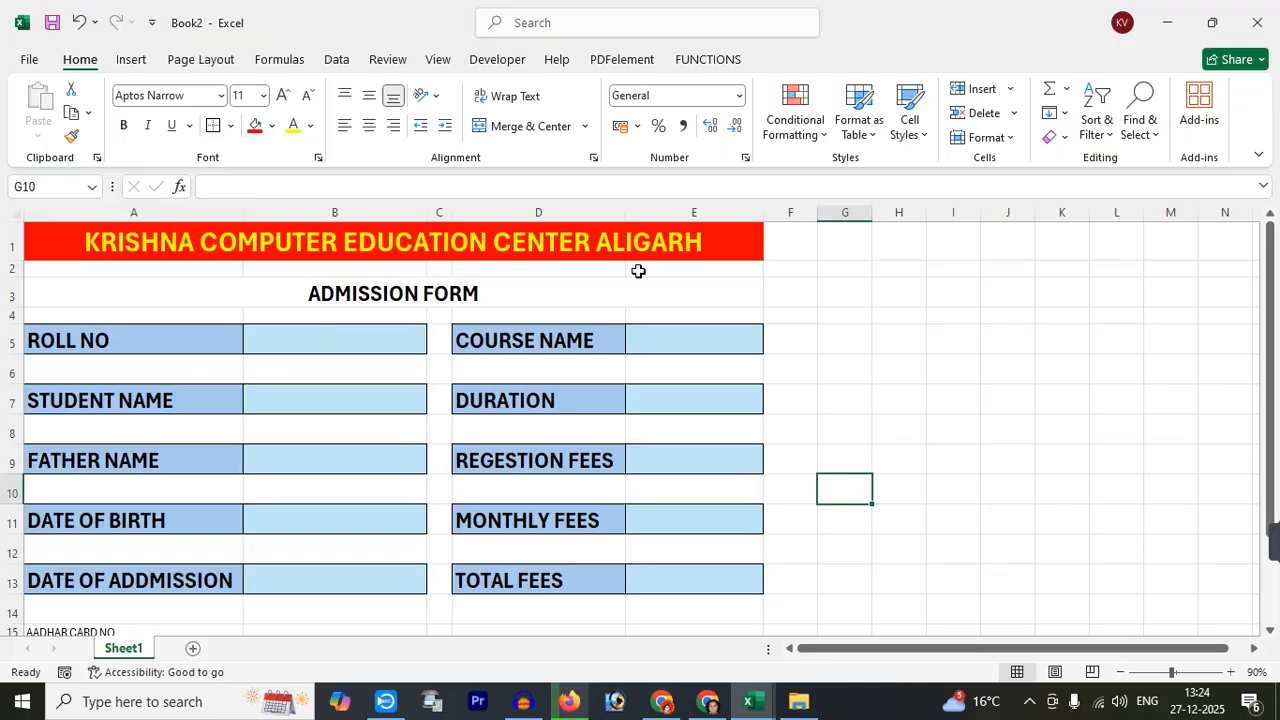
left_click(282, 344)
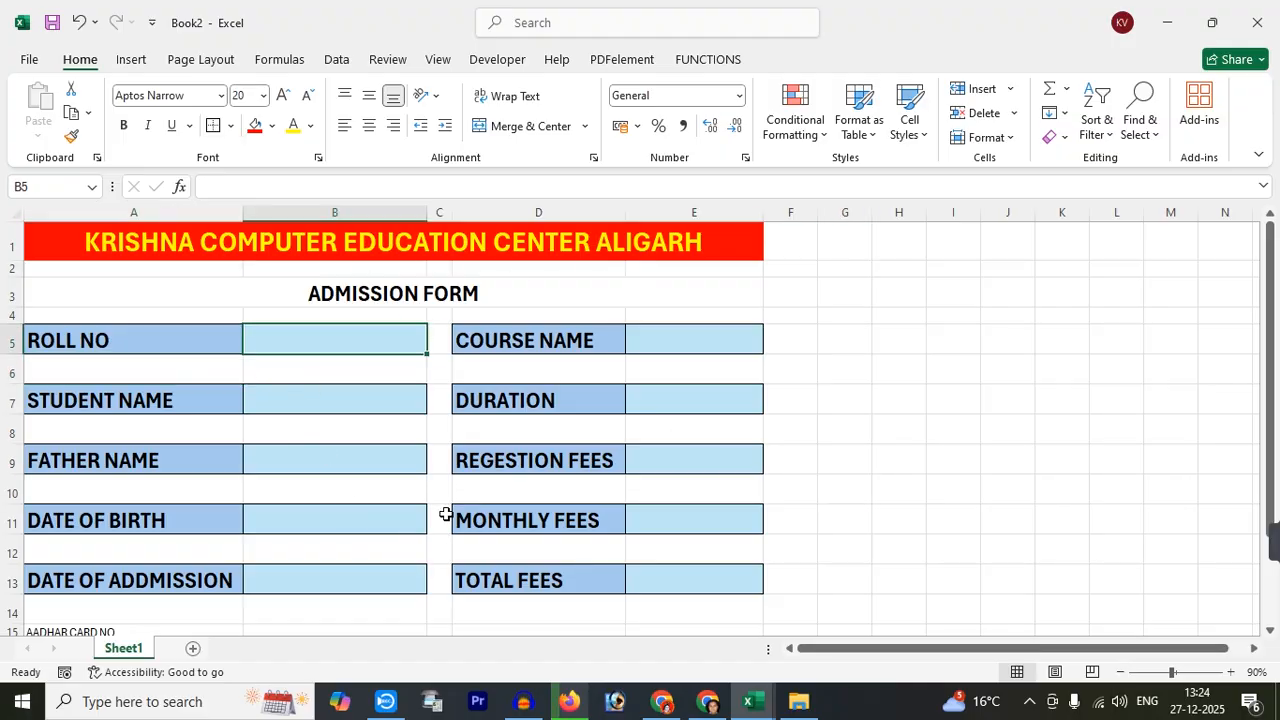
scroll(388, 403, "down", 1)
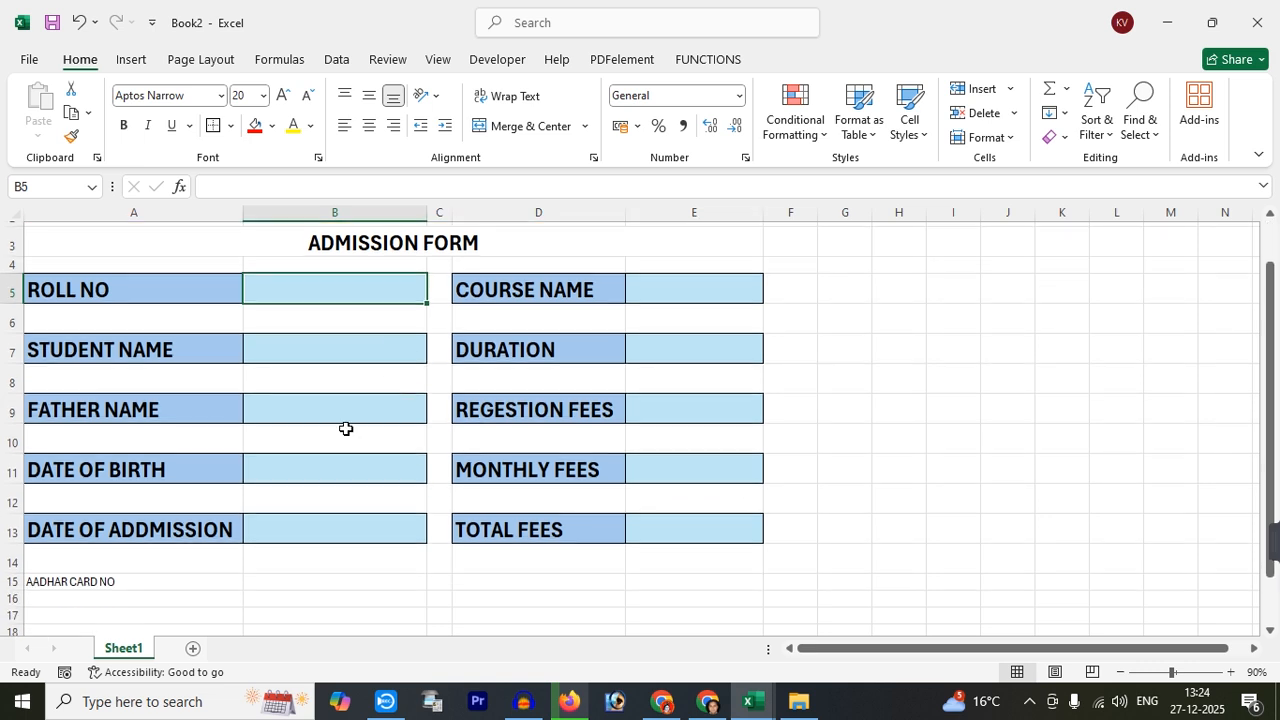
left_click(45, 580)
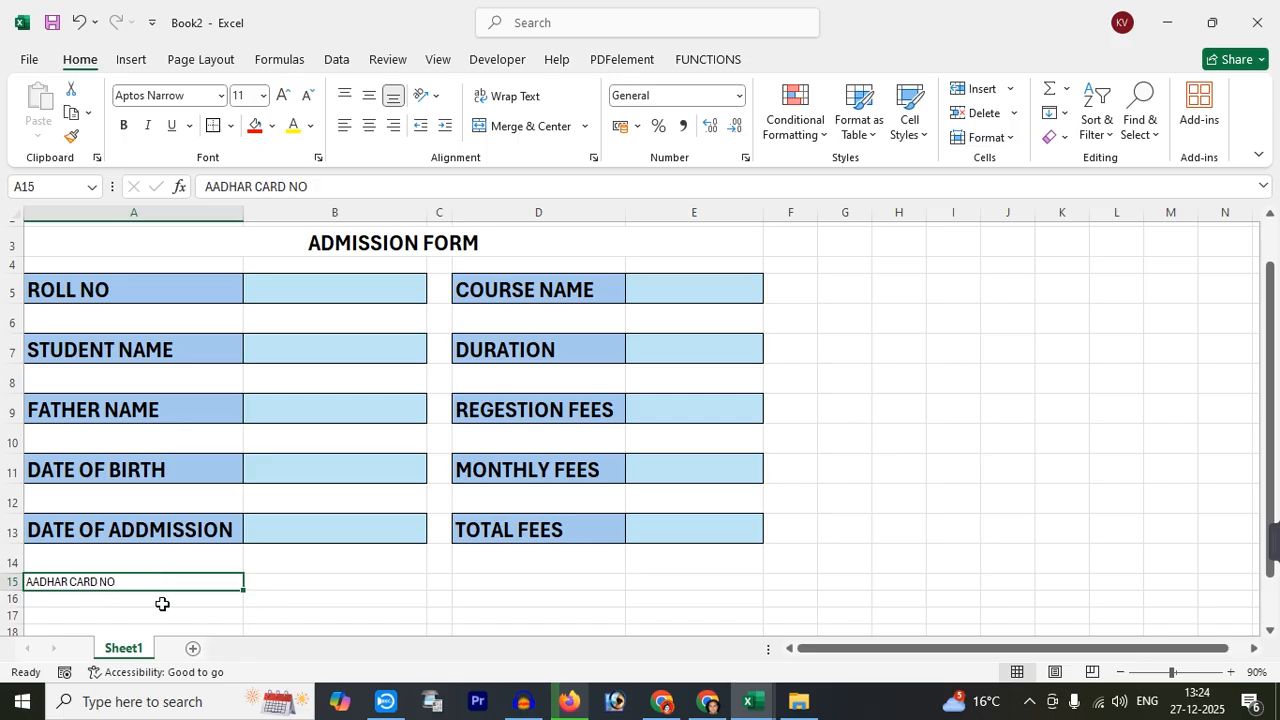
left_click(126, 528)
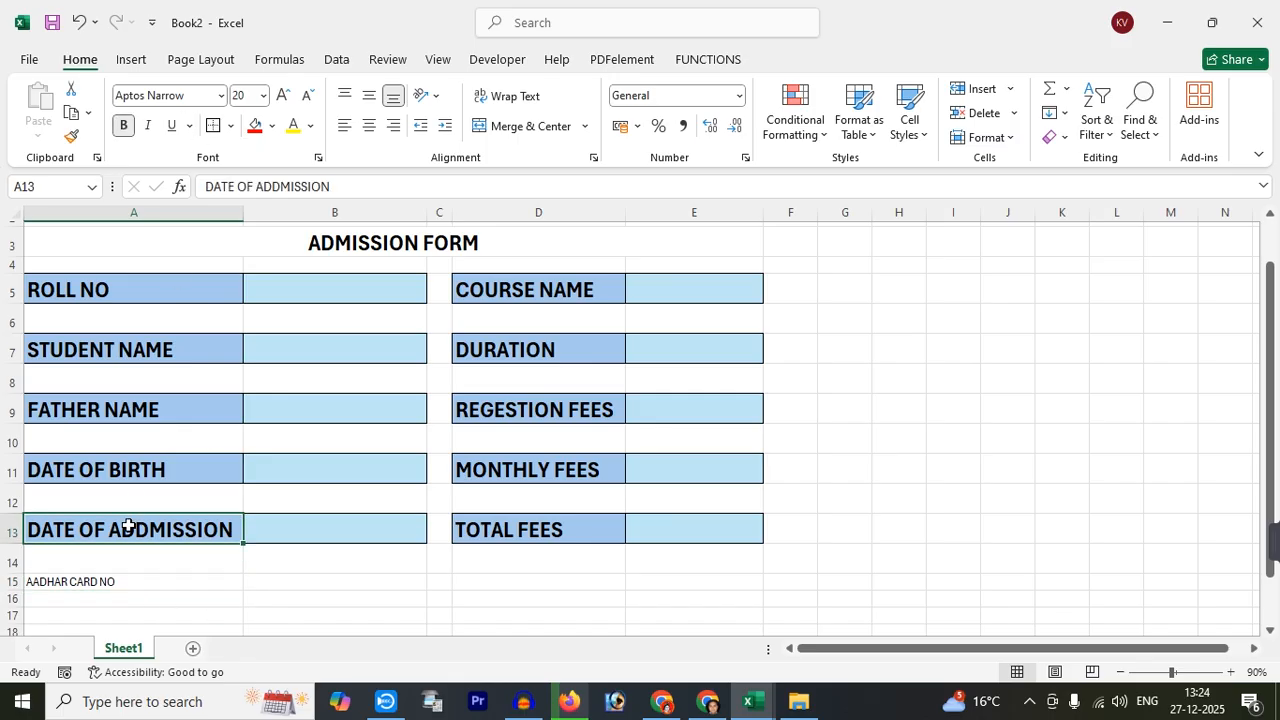
left_click_drag(120, 528, 252, 533)
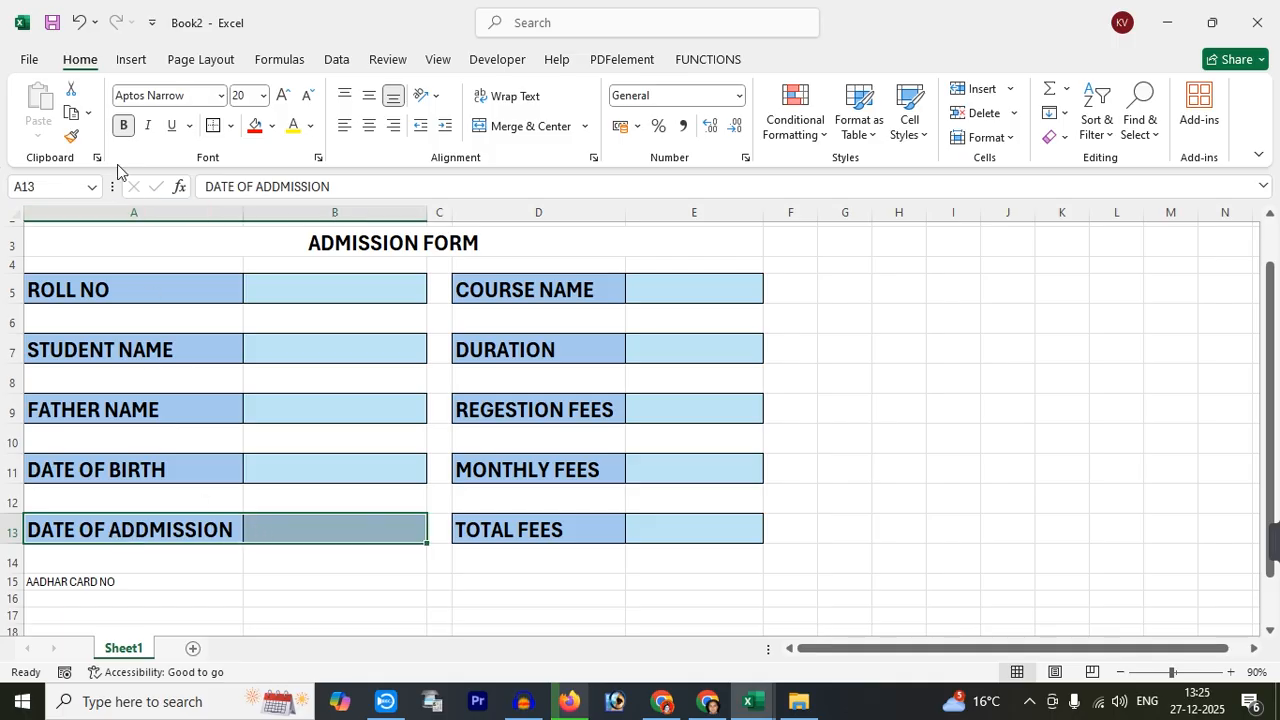
left_click(71, 136)
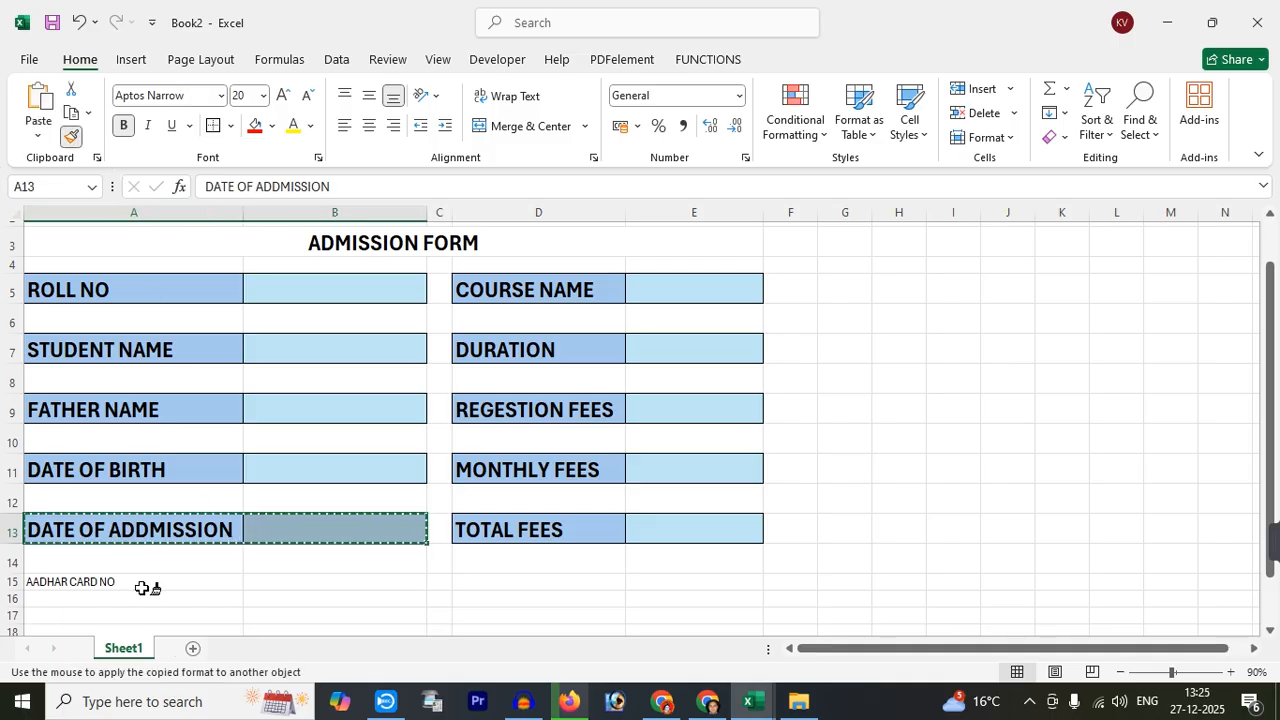
left_click(133, 582)
left_click(336, 595)
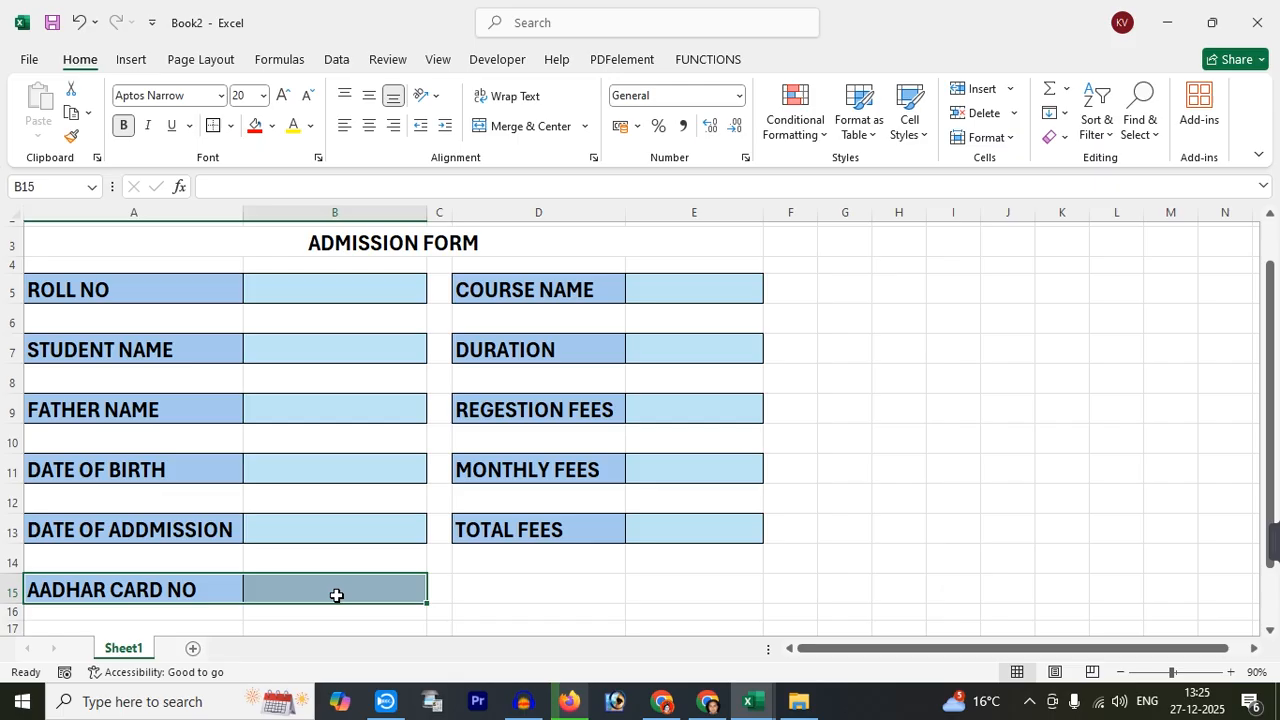
left_click(543, 591)
Review the column D labels and move to cell E15
left_click(493, 289)
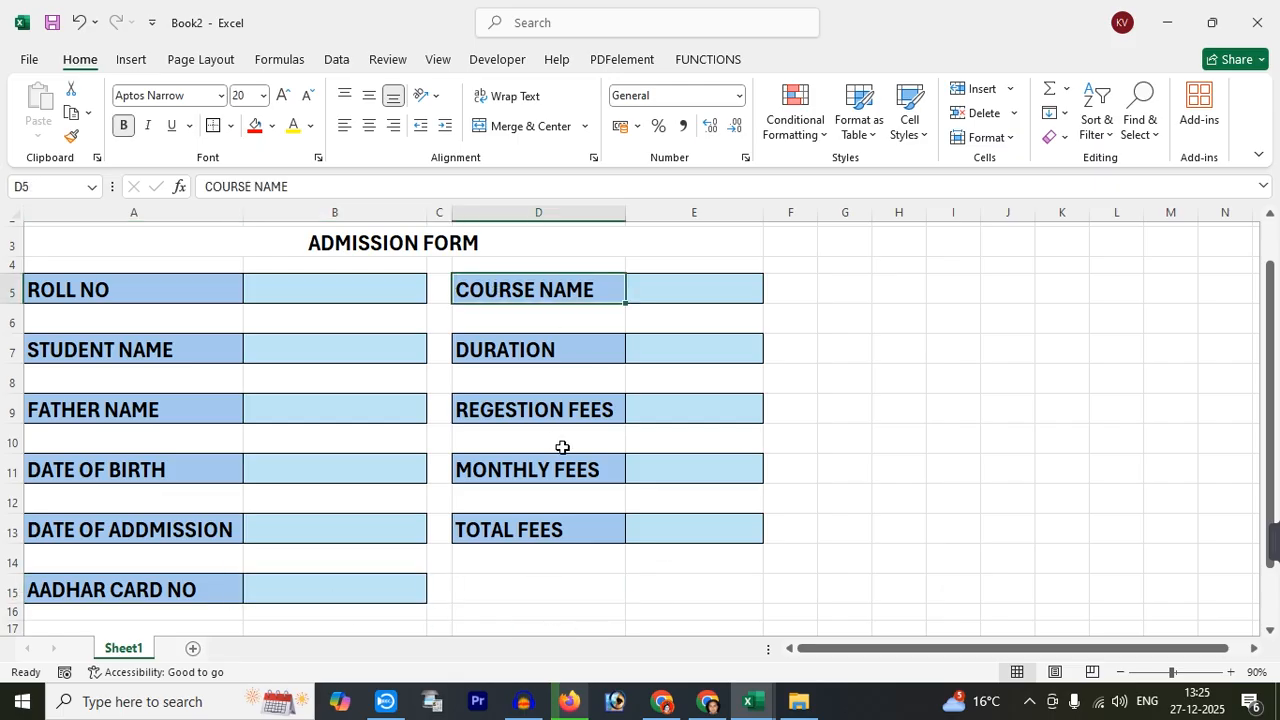
left_click(516, 347)
left_click(523, 411)
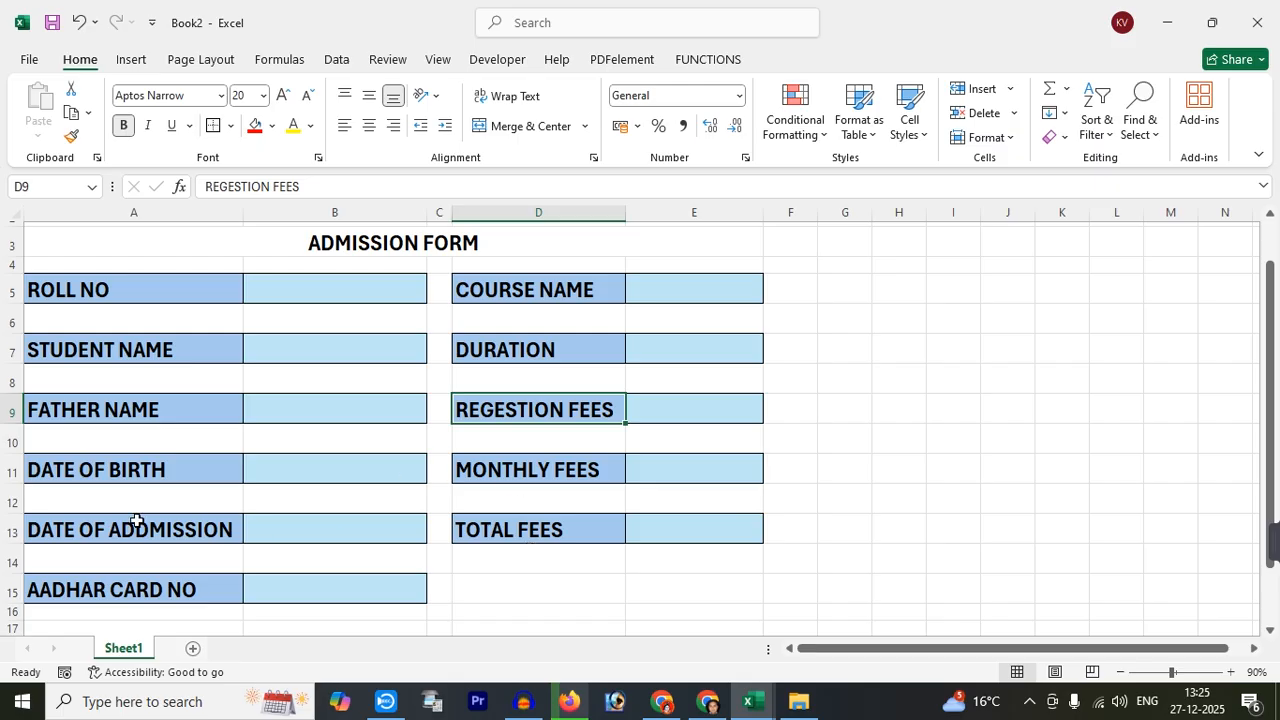
left_click(502, 540)
left_click(505, 572)
left_click(504, 586)
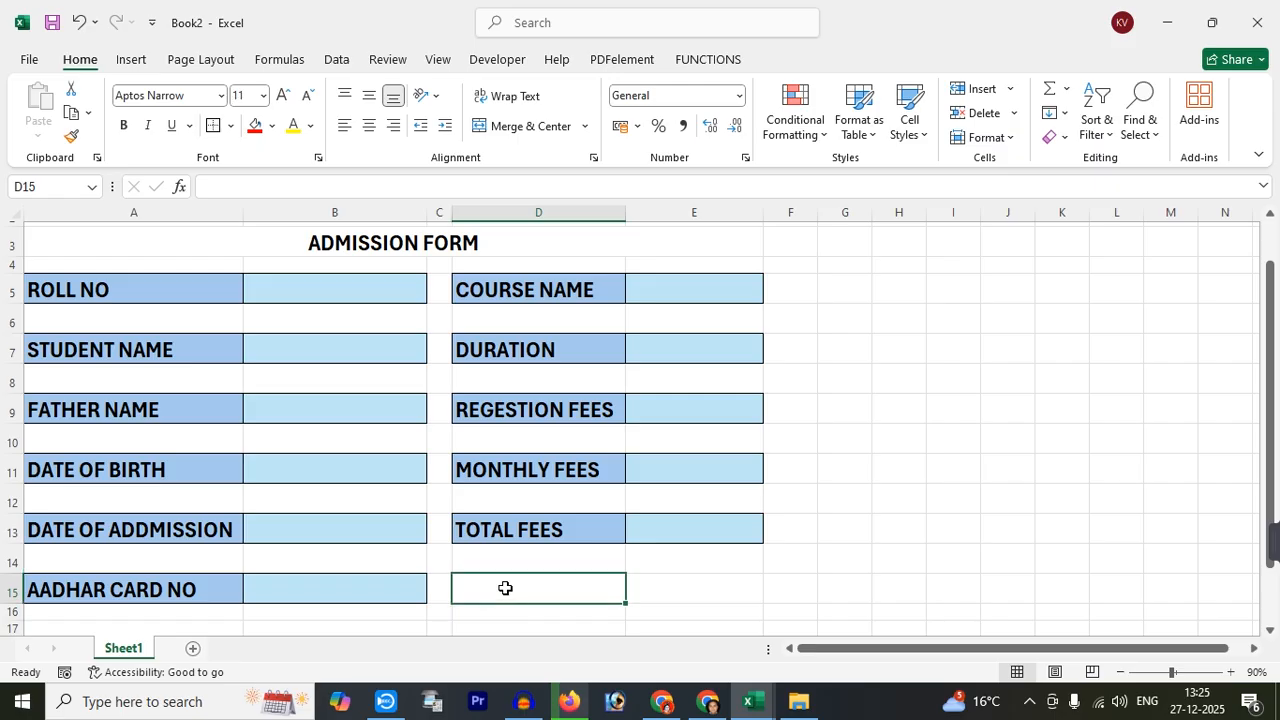
key("Right")
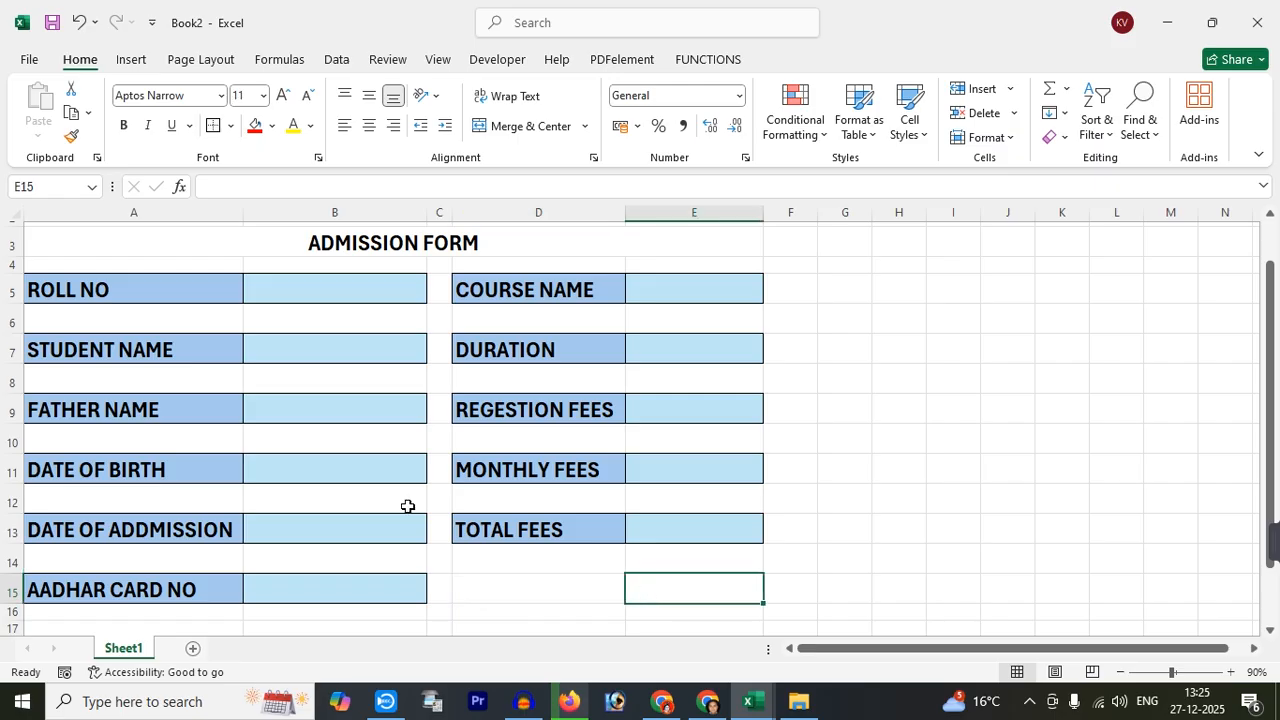
Draw a rectangle shape below TOTAL FEES across rows 14–15
left_click(132, 62)
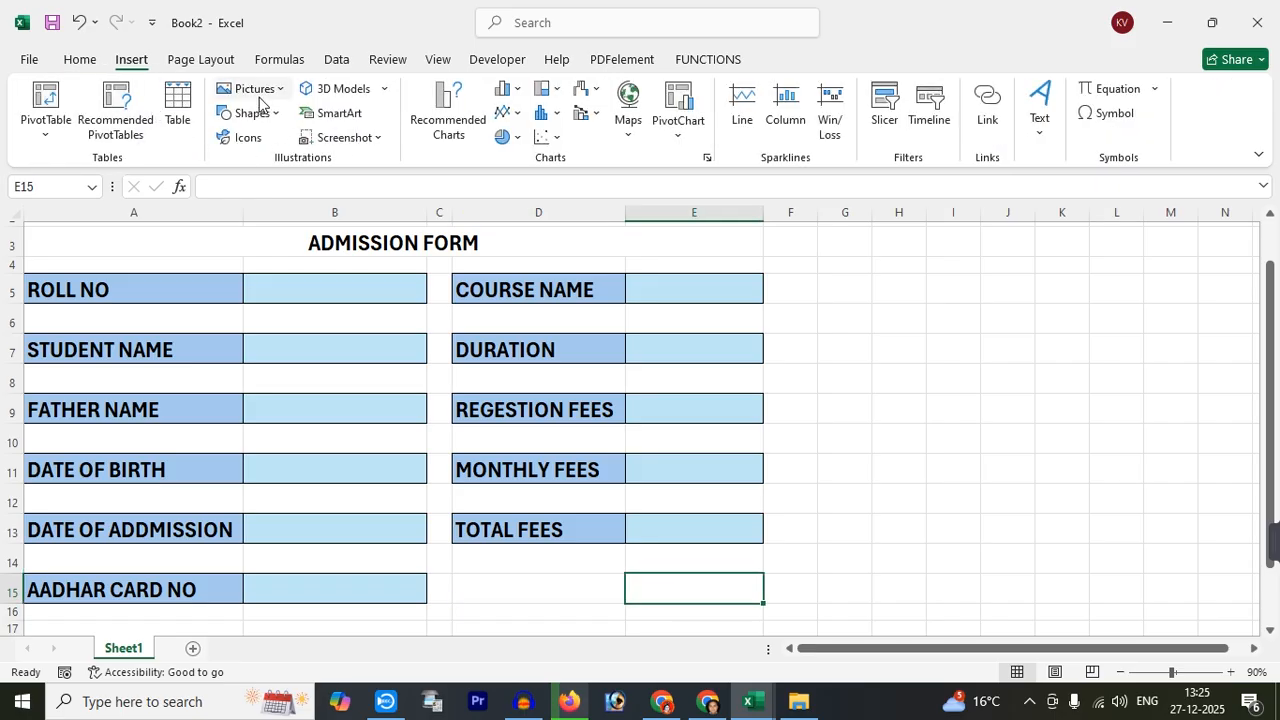
left_click(266, 118)
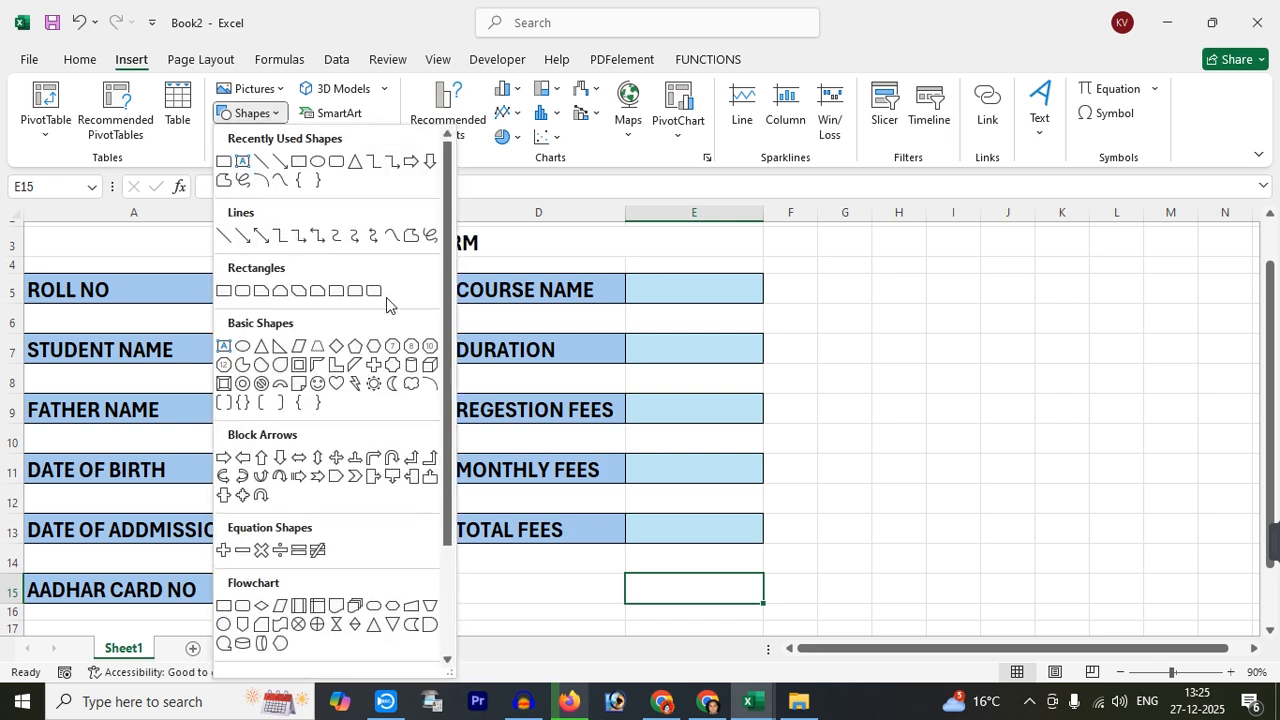
left_click(335, 291)
left_click_drag(460, 558, 697, 606)
left_click_drag(589, 583, 625, 583)
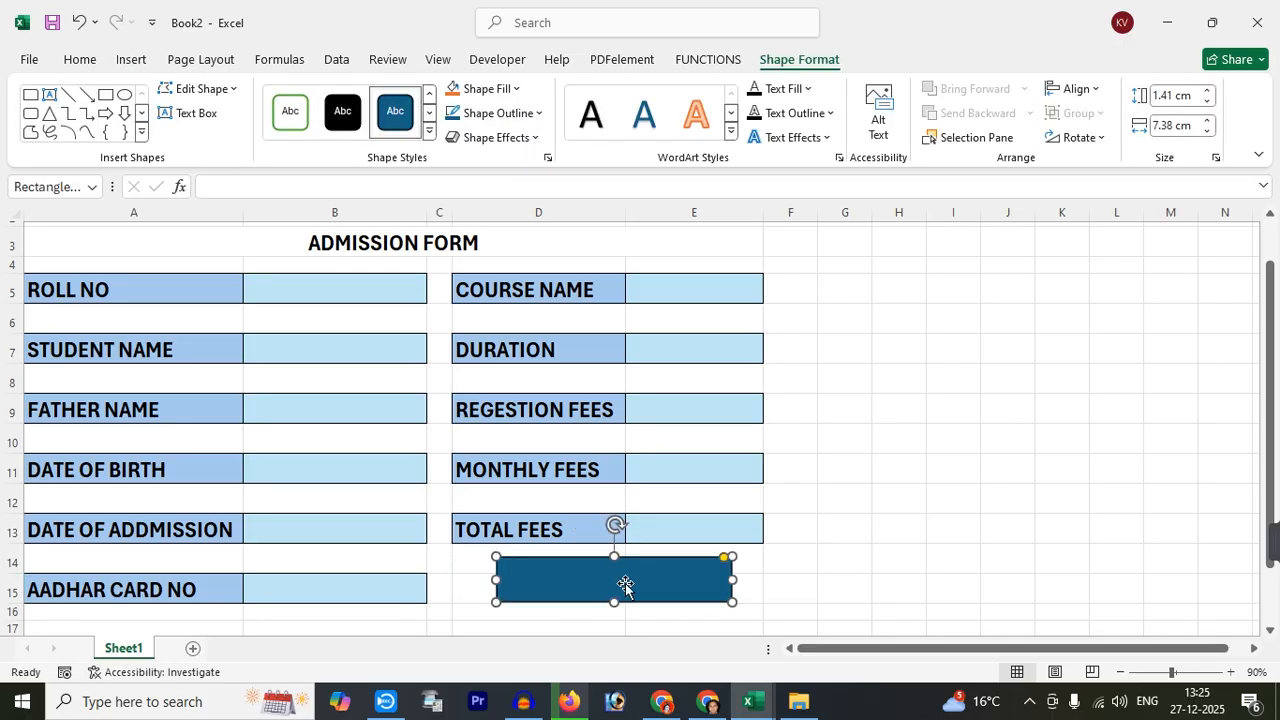
Give the rectangle a round bevel effect
left_click(501, 140)
mouse_move(510, 371)
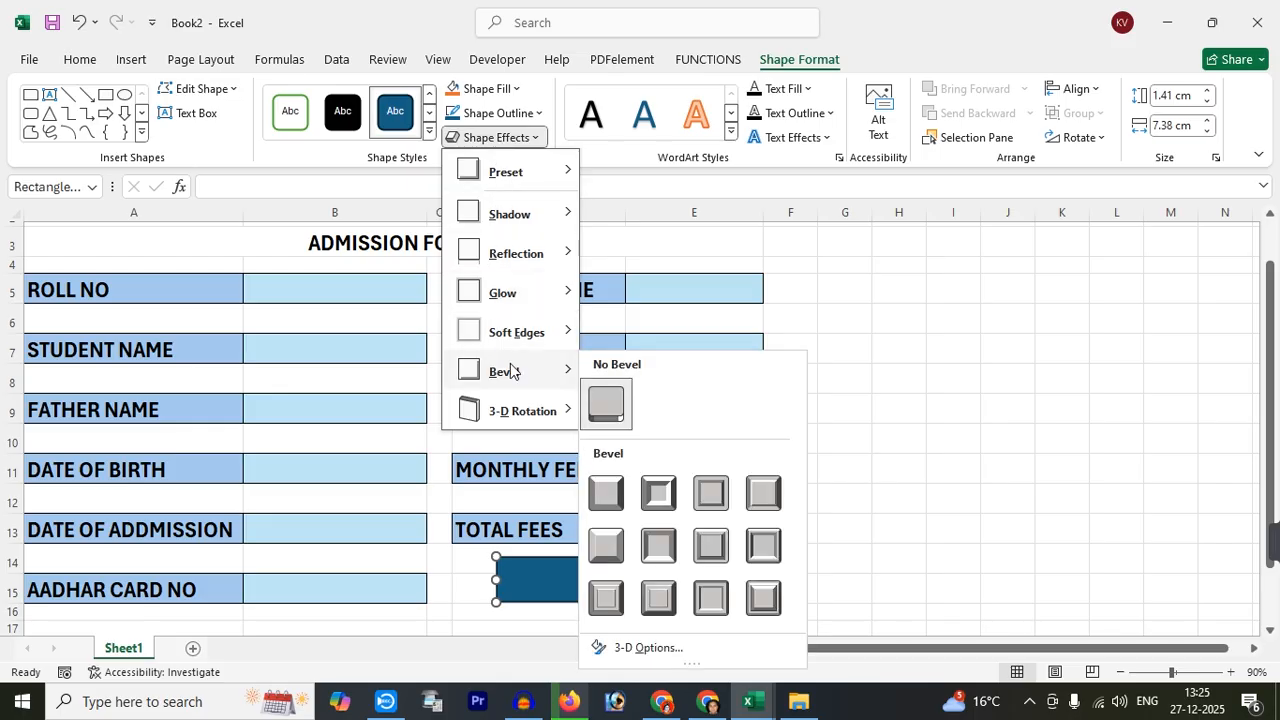
left_click(612, 492)
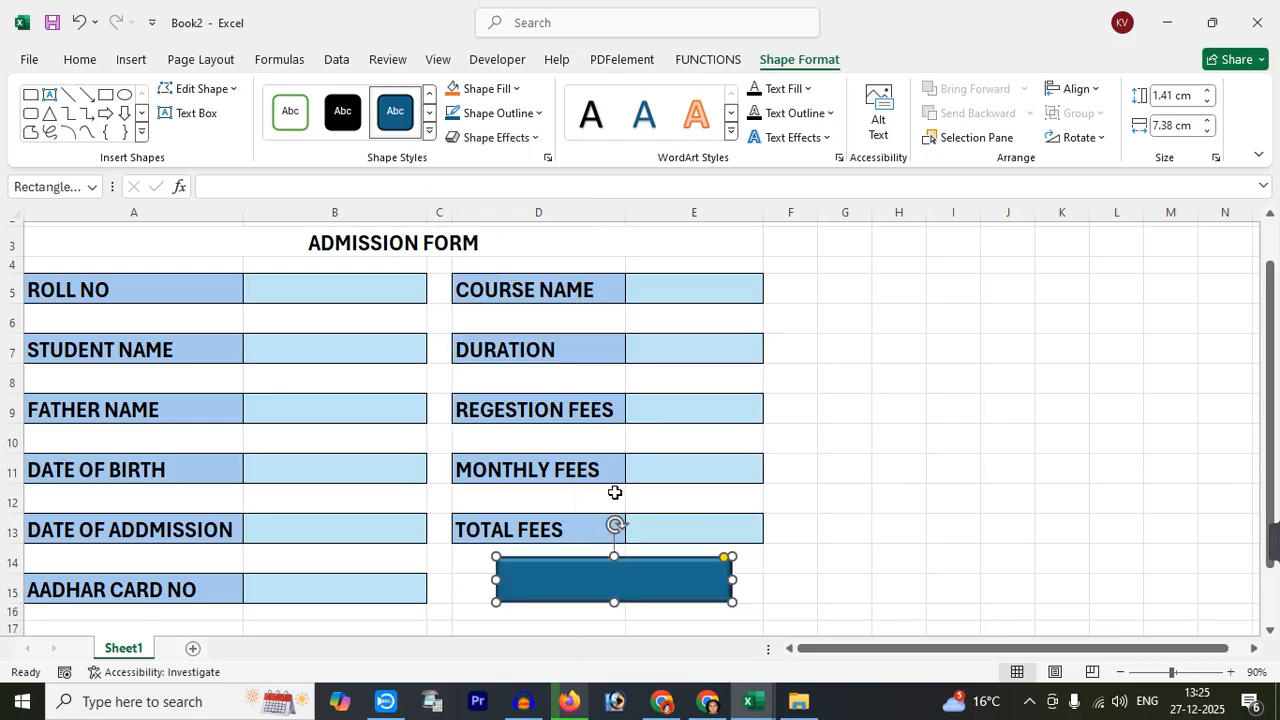
right_click(606, 573)
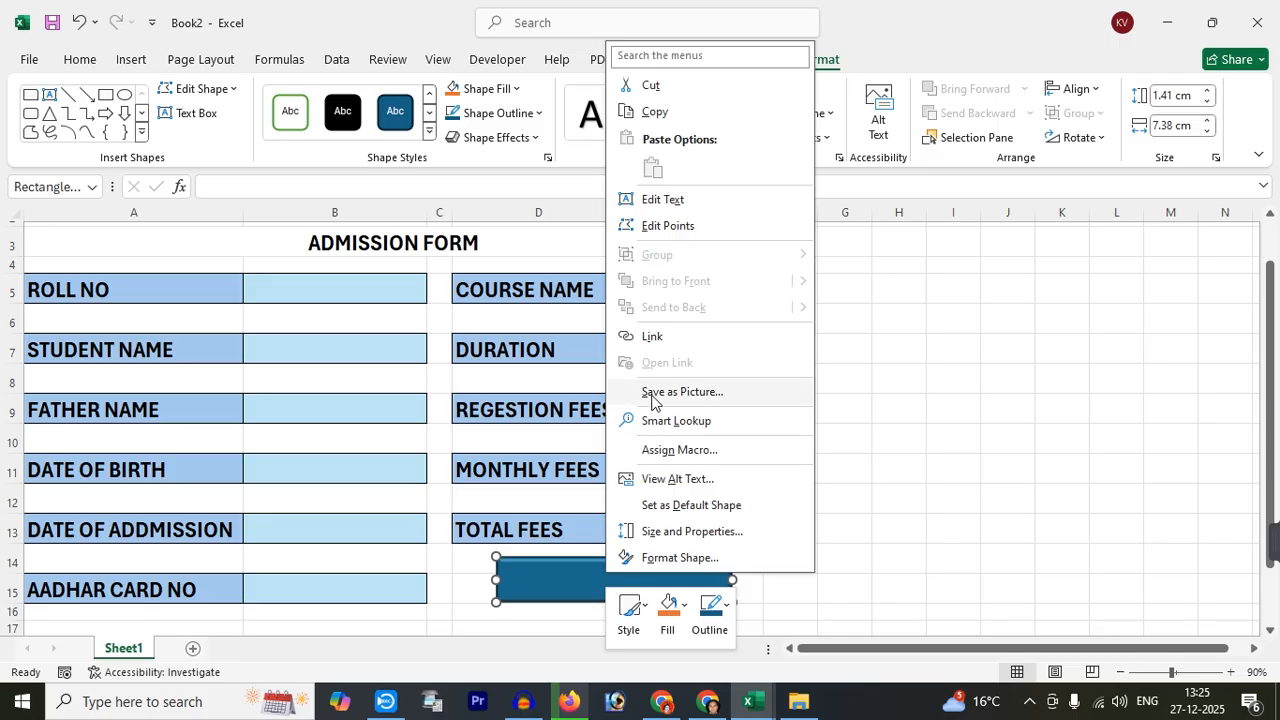
left_click(658, 202)
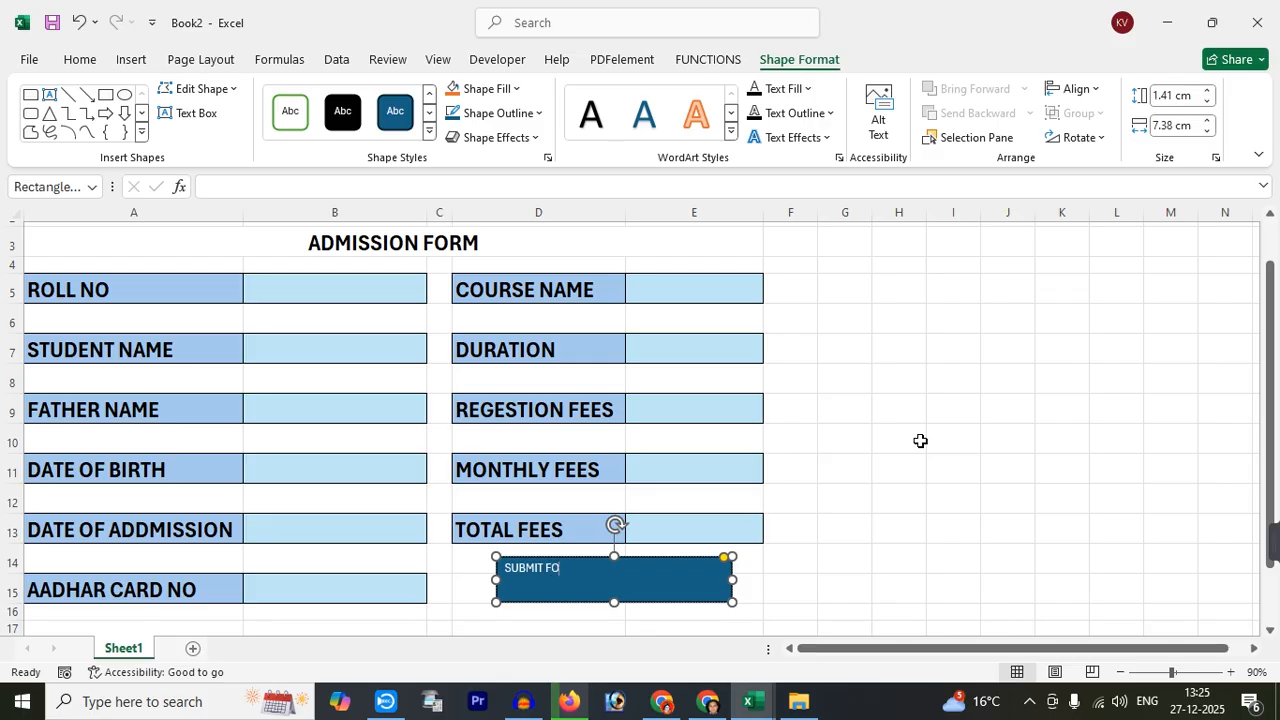
Centre the SUBMIT FORM text both ways, enlarge it to 24 pt, and make it bold
left_click(822, 580)
left_click(683, 580)
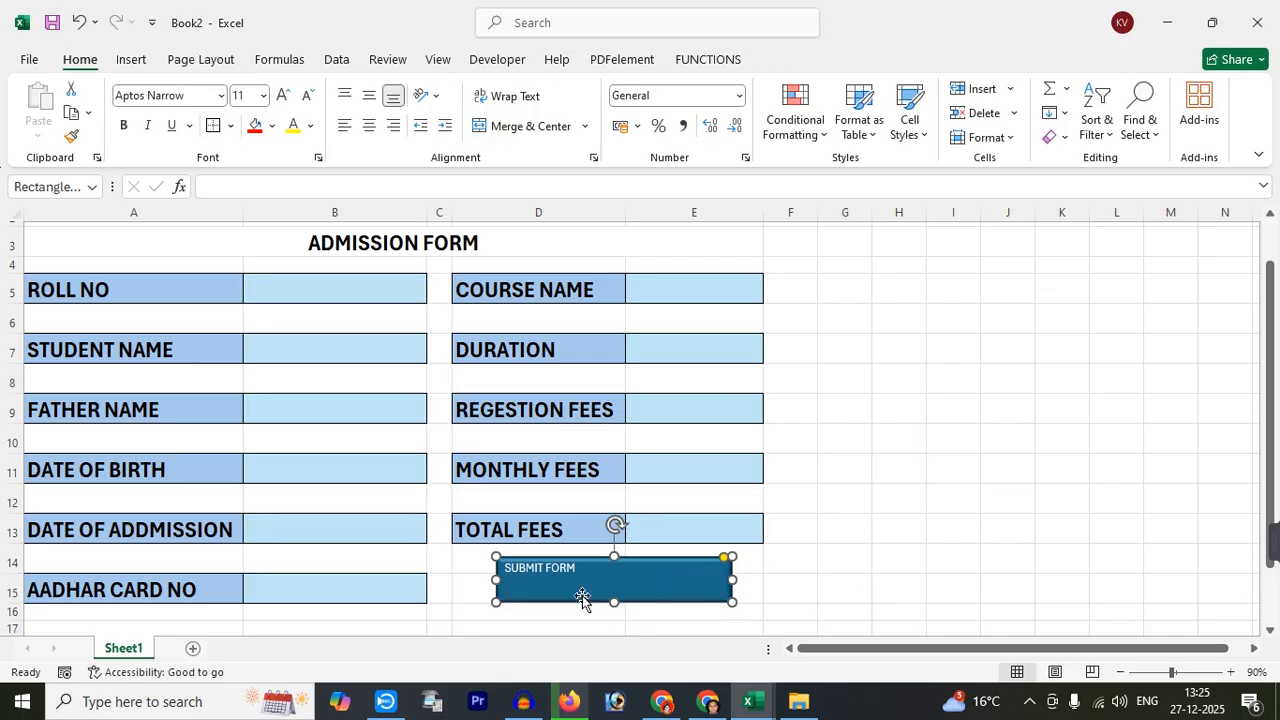
left_click(88, 62)
left_click(368, 127)
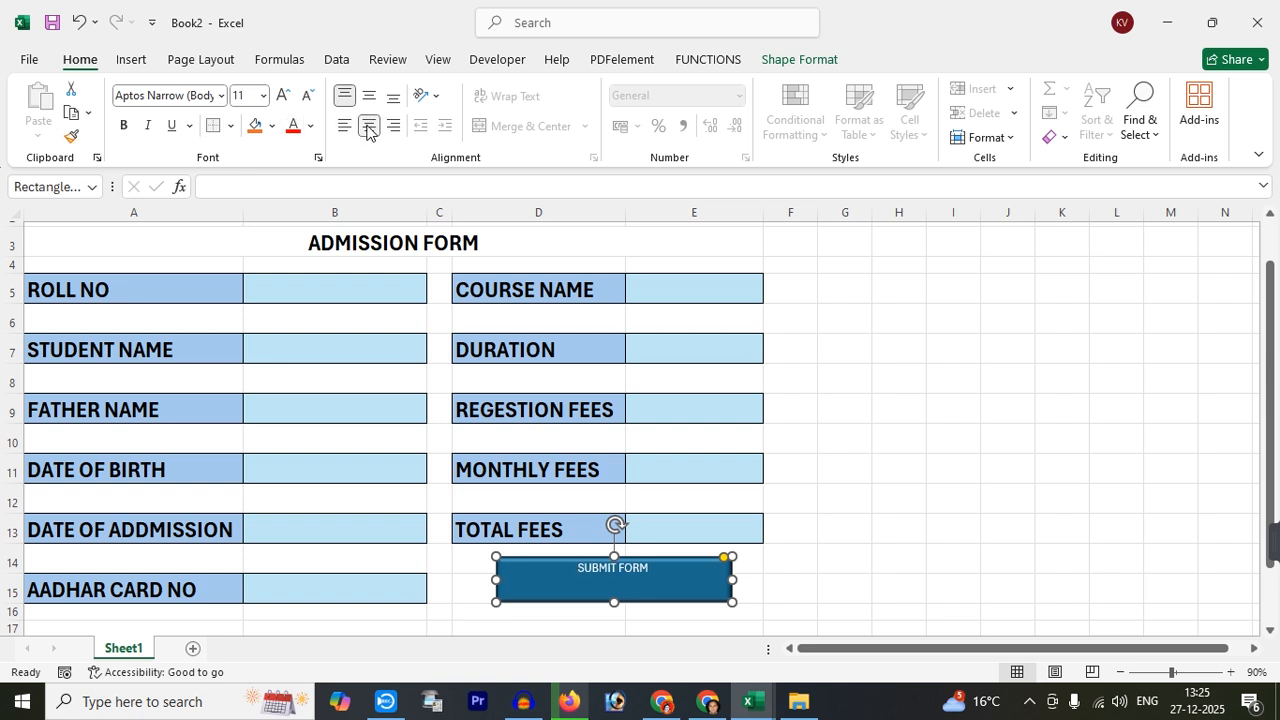
left_click(368, 97)
left_click(282, 95)
left_click(282, 95)
left_click(282, 95)
left_click(282, 95)
left_click(282, 95)
left_click(282, 95)
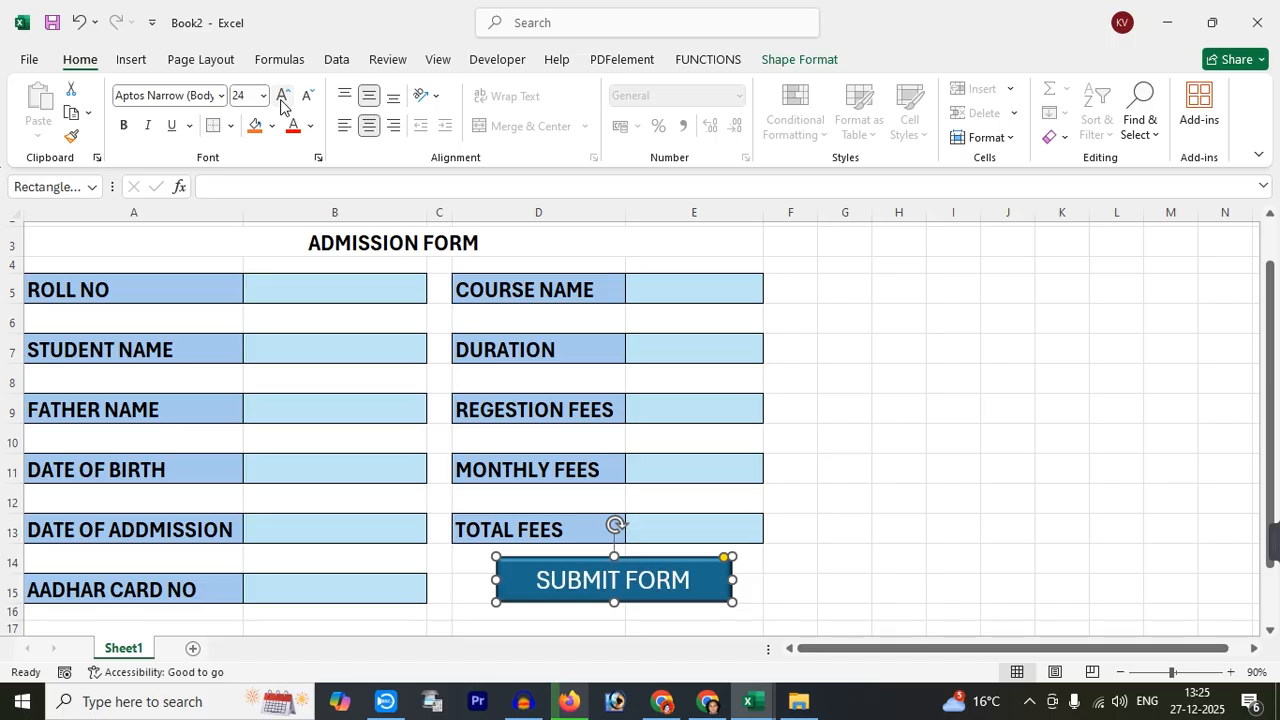
left_click(123, 125)
left_click(855, 414)
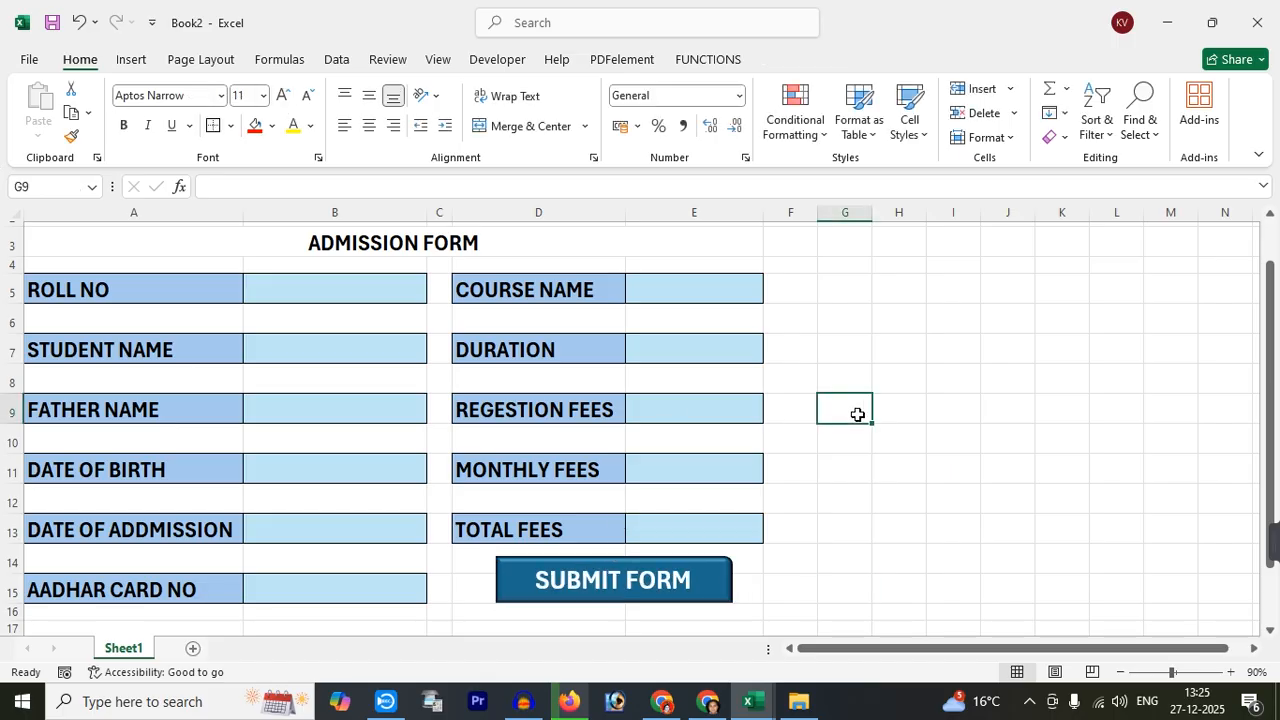
scroll(857, 414, "up", 1)
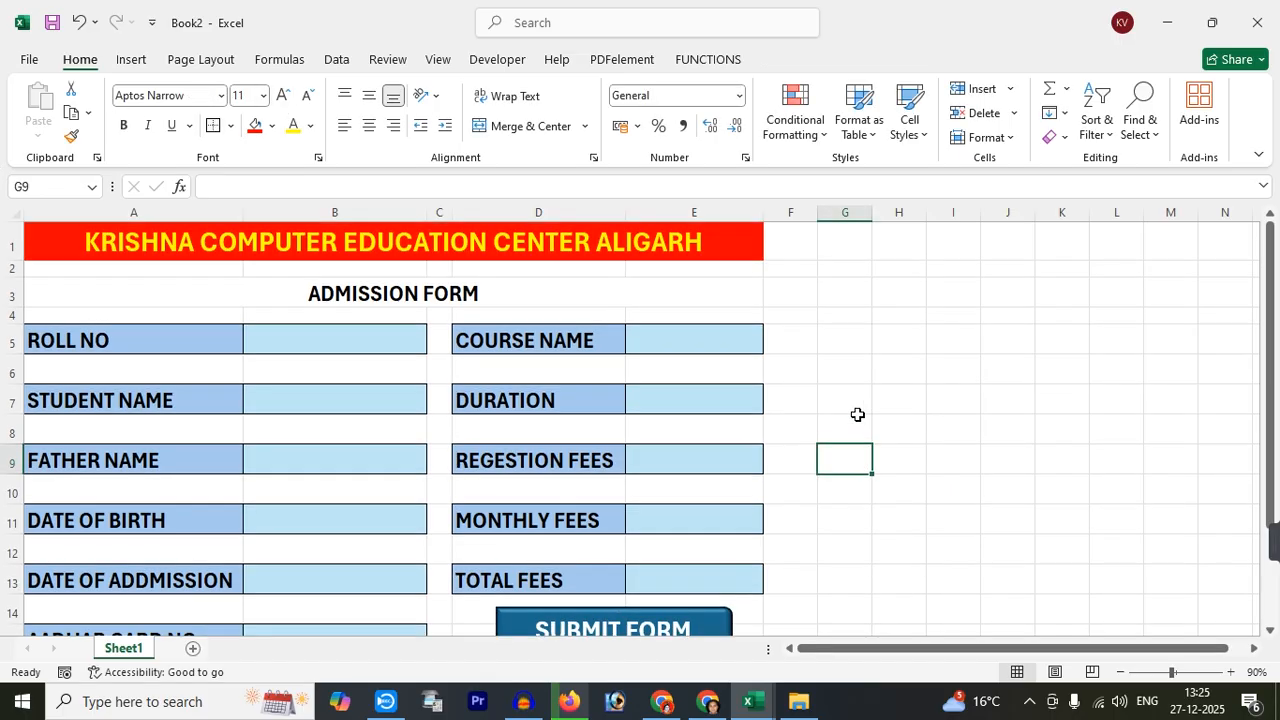
Zoom out and click through the right-hand labels, COURSE NAME to TOTAL FEES
left_click(1121, 672)
left_click(748, 560)
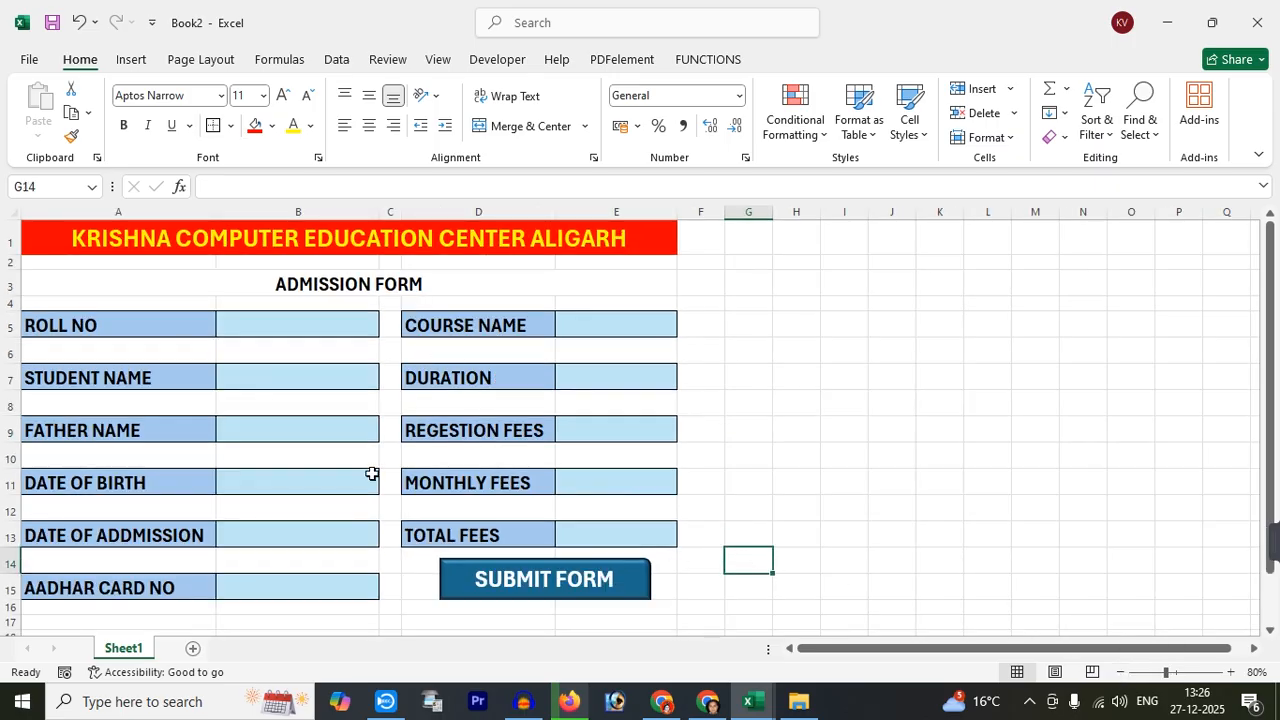
left_click(34, 326)
left_click(425, 332)
left_click(429, 376)
left_click(443, 432)
left_click(447, 484)
left_click(441, 535)
Copy the six left-hand labels, ROLL NO to AADHAR CARD NO, into A18:A23
left_click(87, 326)
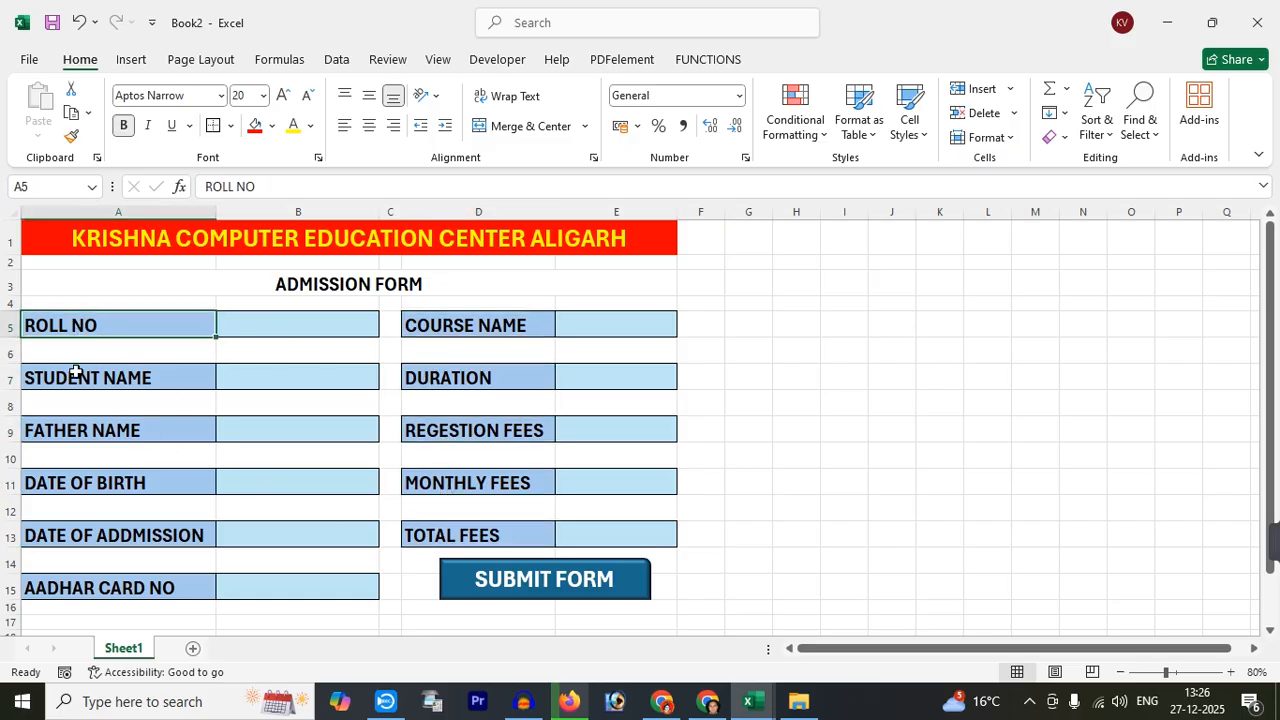
left_click(76, 372, "ctrl")
left_click(100, 428, "ctrl")
left_click(100, 484, "ctrl")
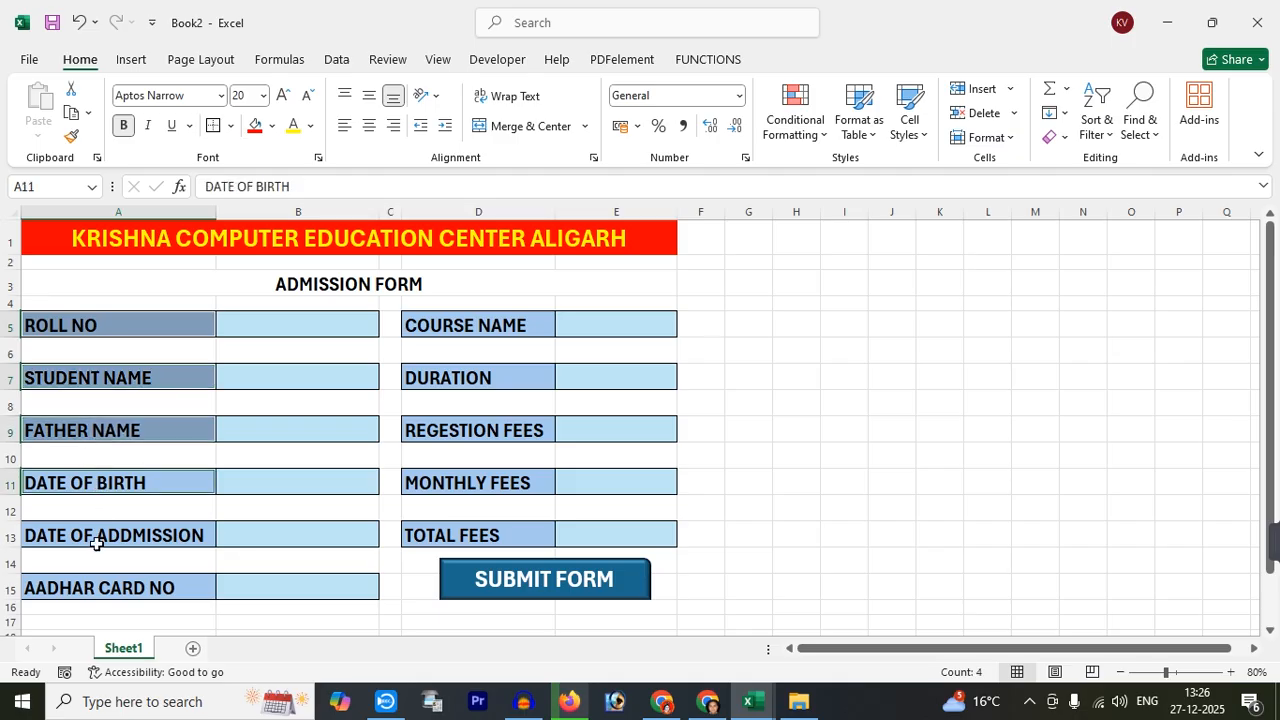
left_click(95, 549, "ctrl")
left_click(94, 533, "ctrl")
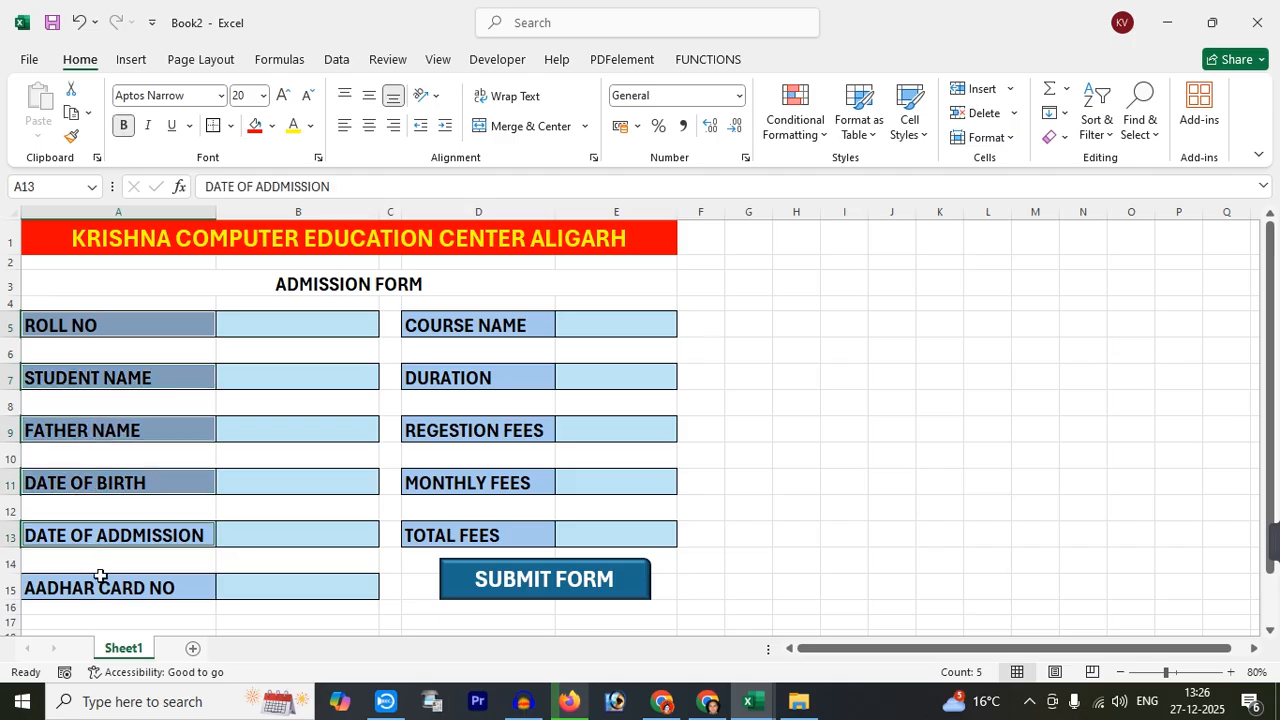
left_click(98, 586, "ctrl")
key("ctrl+c")
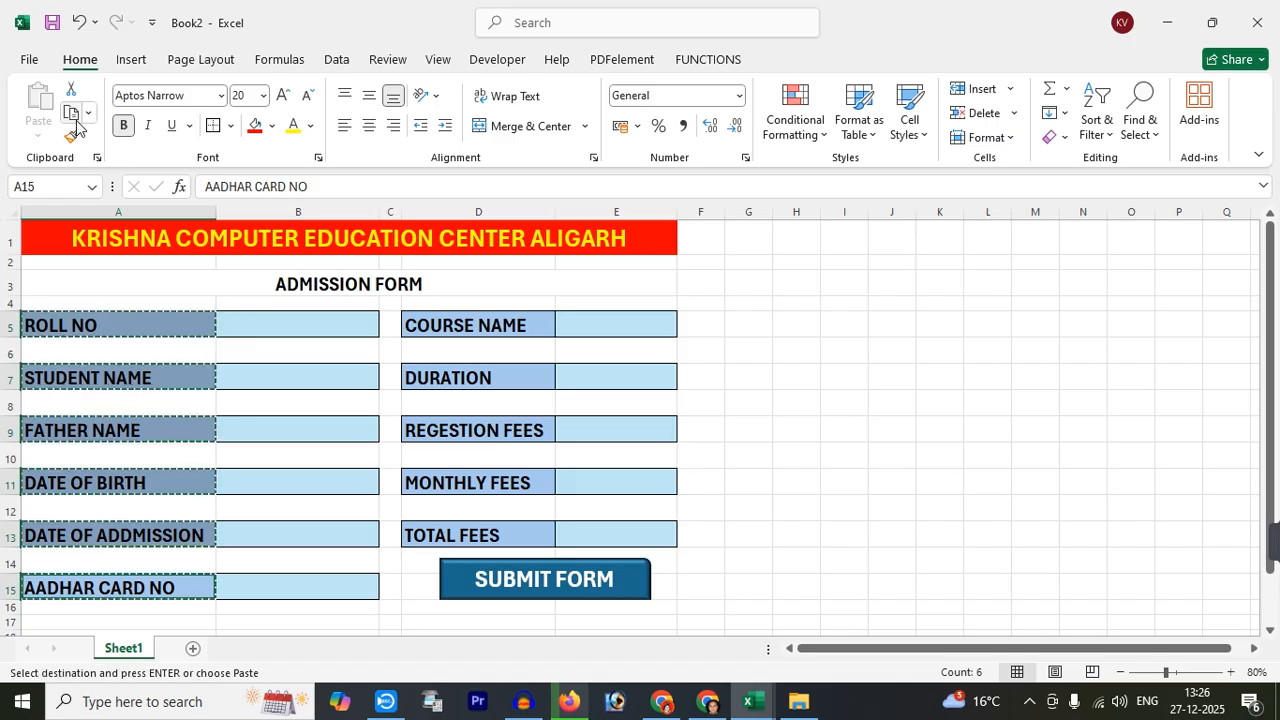
scroll(190, 510, "down", 2)
left_click(114, 500)
key("ctrl+v")
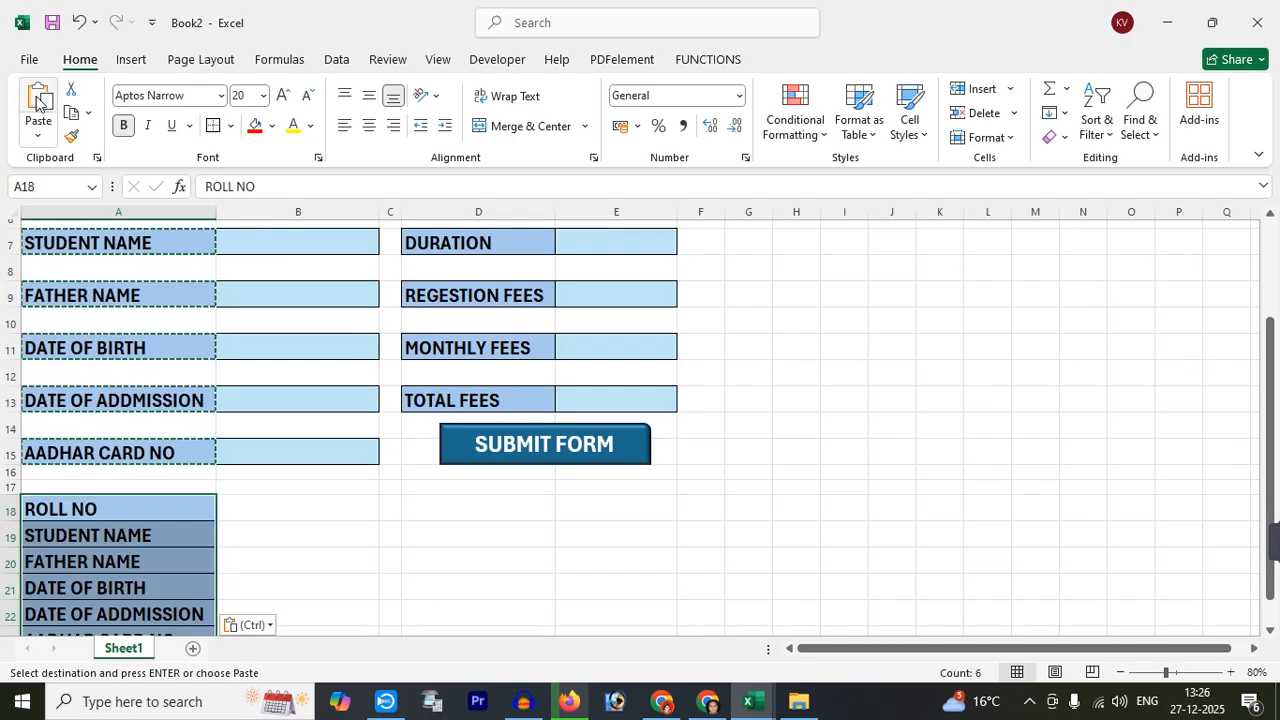
Copy the five right-hand labels, COURSE NAME to TOTAL FEES, into A24:A28
scroll(497, 538, "up", 2)
left_click(440, 326)
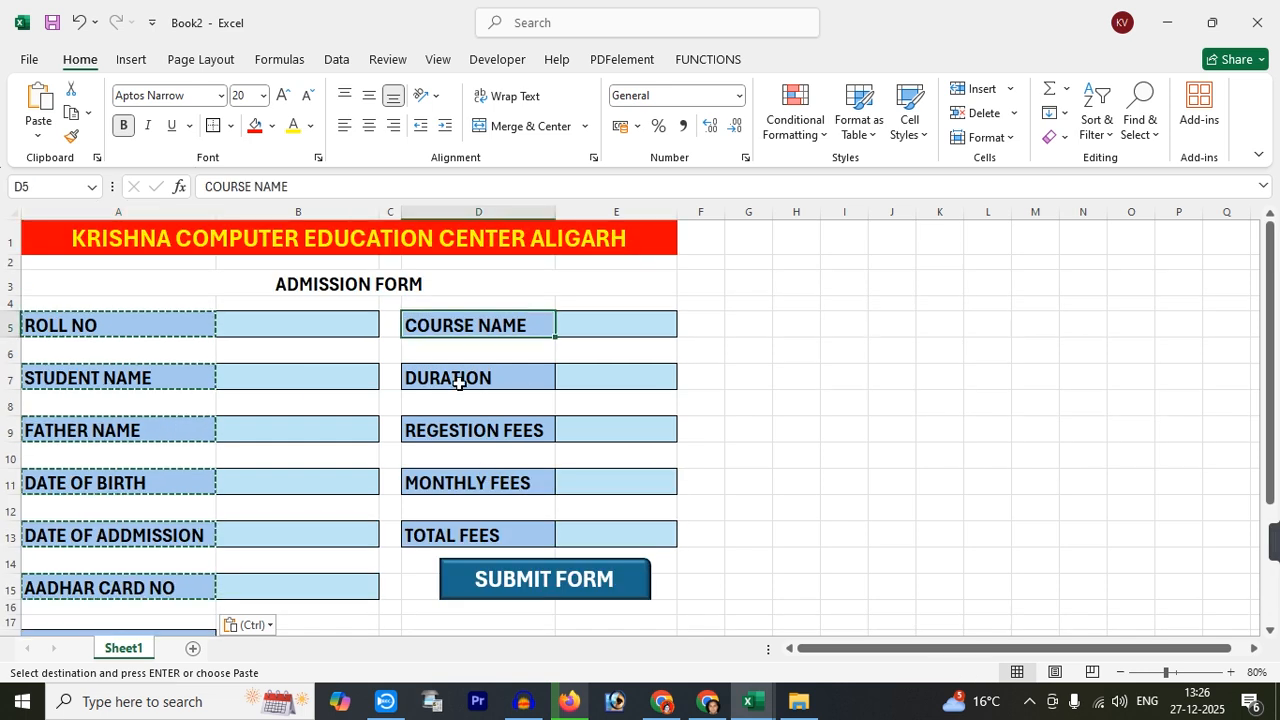
left_click(458, 388, "ctrl")
left_click(457, 428, "ctrl")
left_click(457, 484, "ctrl")
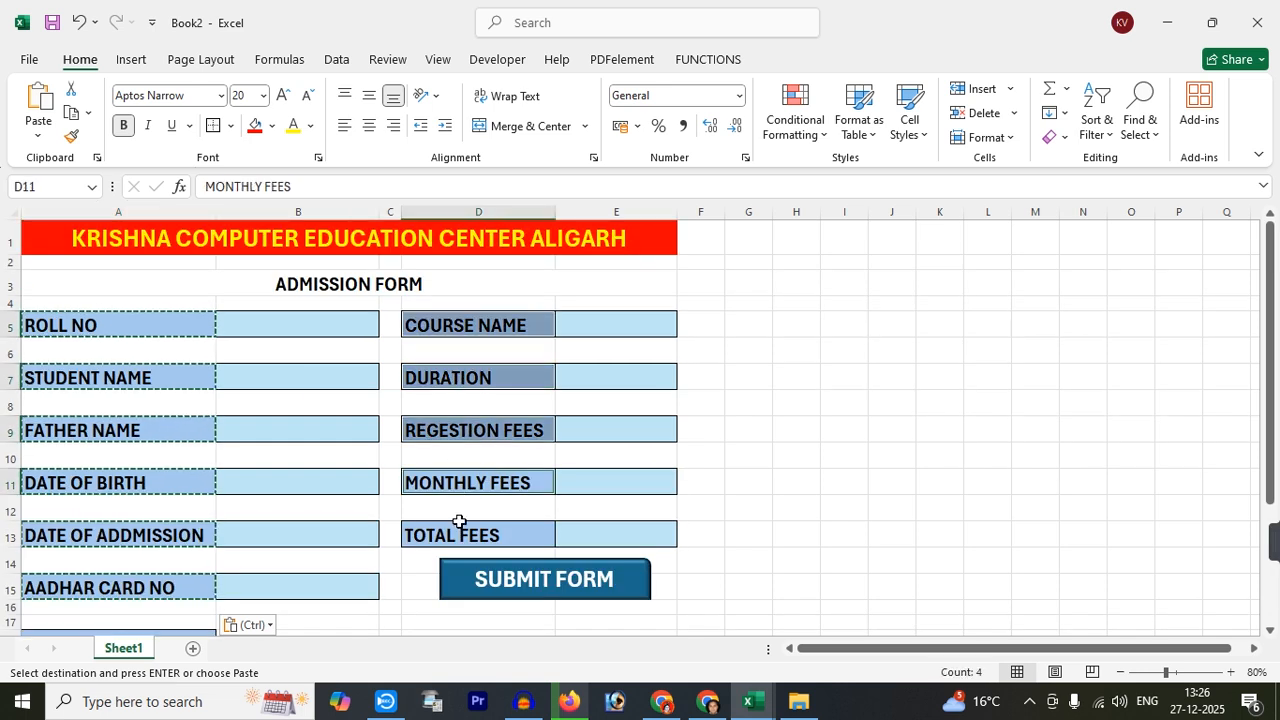
left_click(456, 537, "ctrl")
key("ctrl+c")
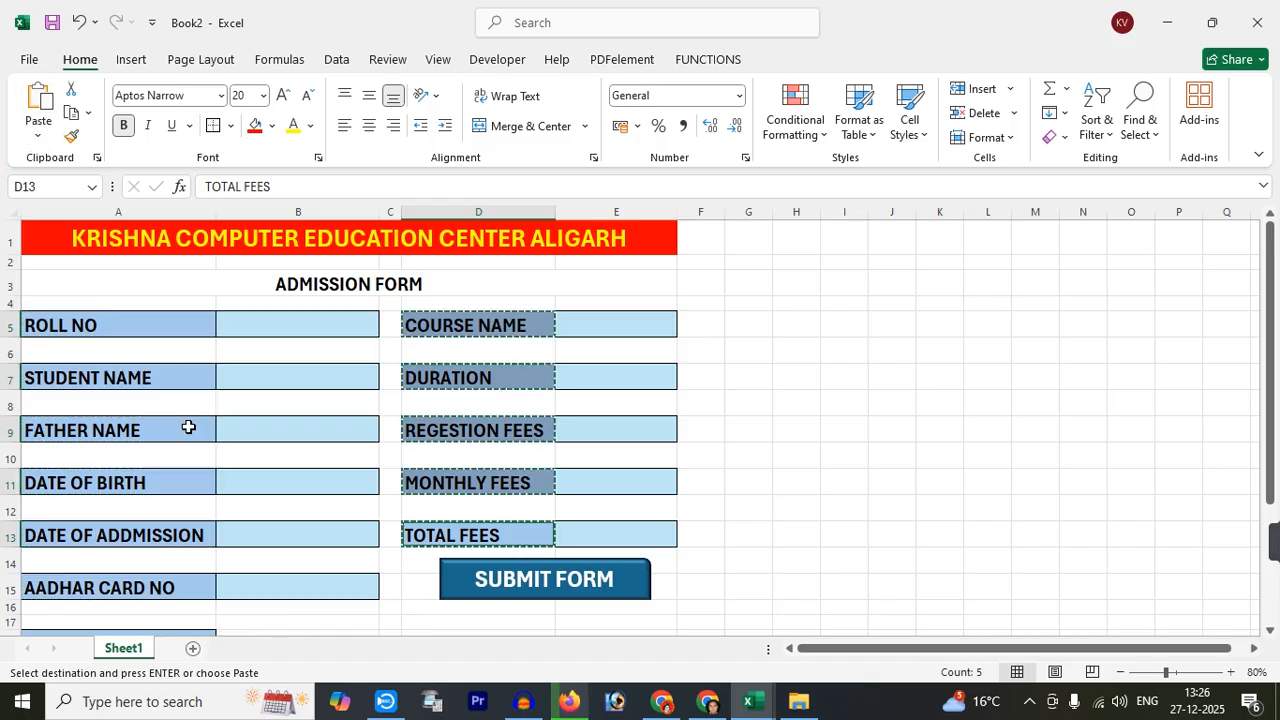
scroll(213, 510, "down", 2)
scroll(213, 510, "down", 2)
left_click(123, 480)
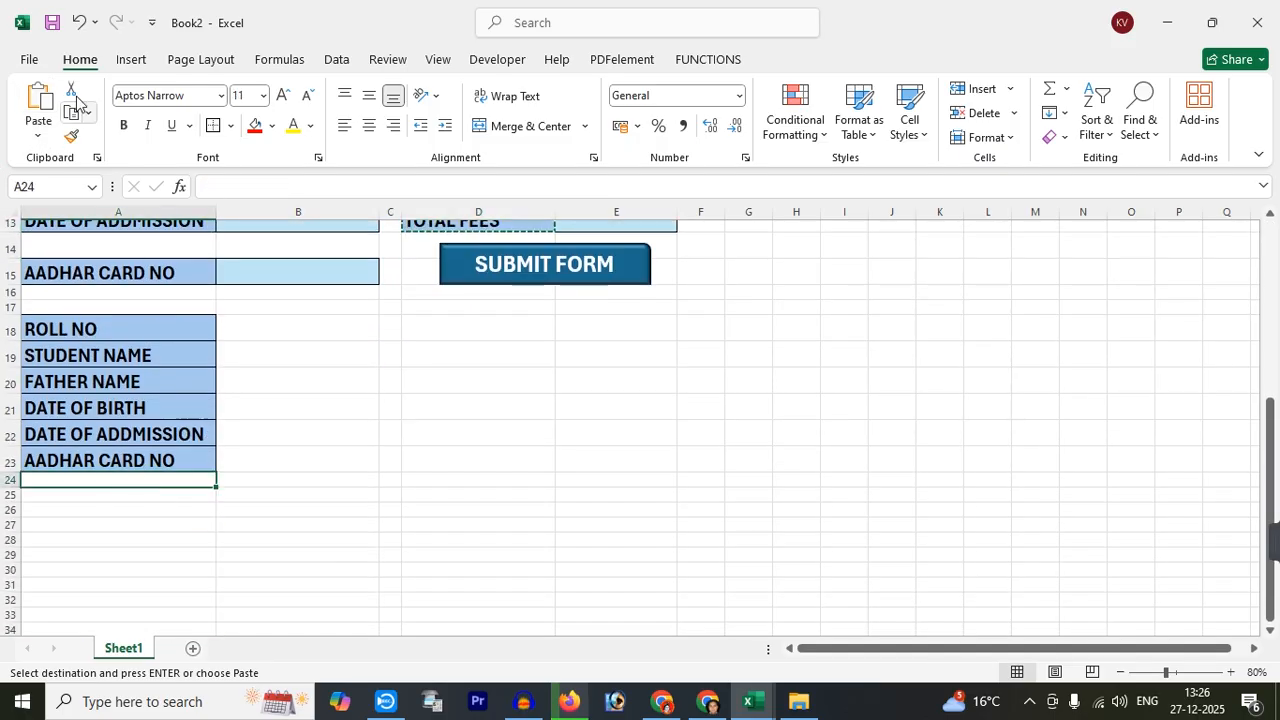
left_click(38, 97)
Remove the blue fill from A18:A28 and shrink the label text three sizes
left_click(274, 408)
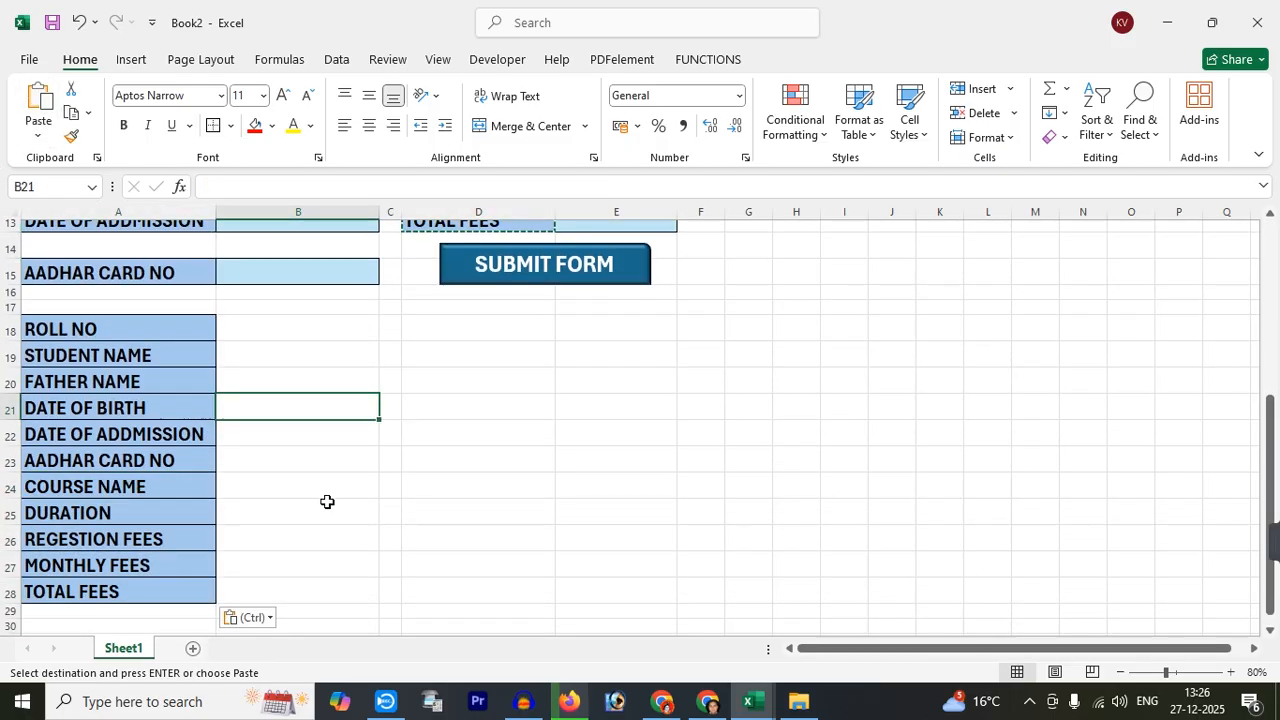
scroll(327, 501, "up", 1)
left_click_drag(171, 371, 170, 605)
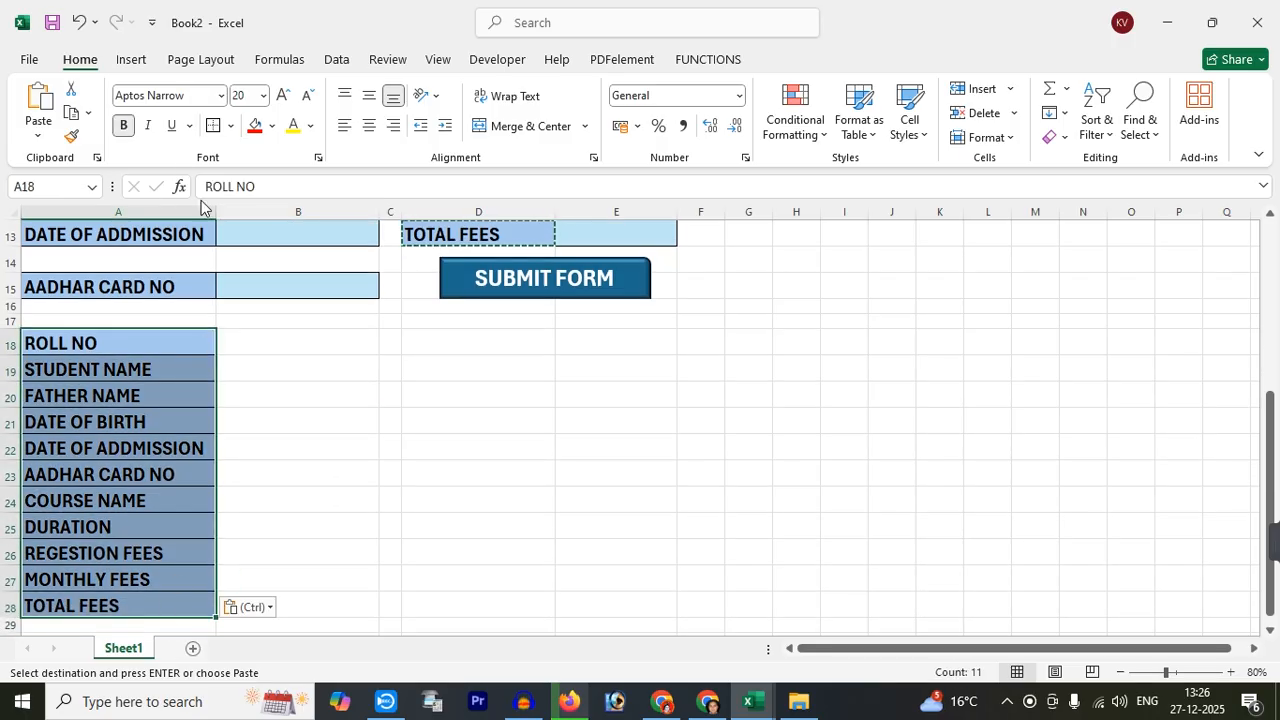
left_click(272, 126)
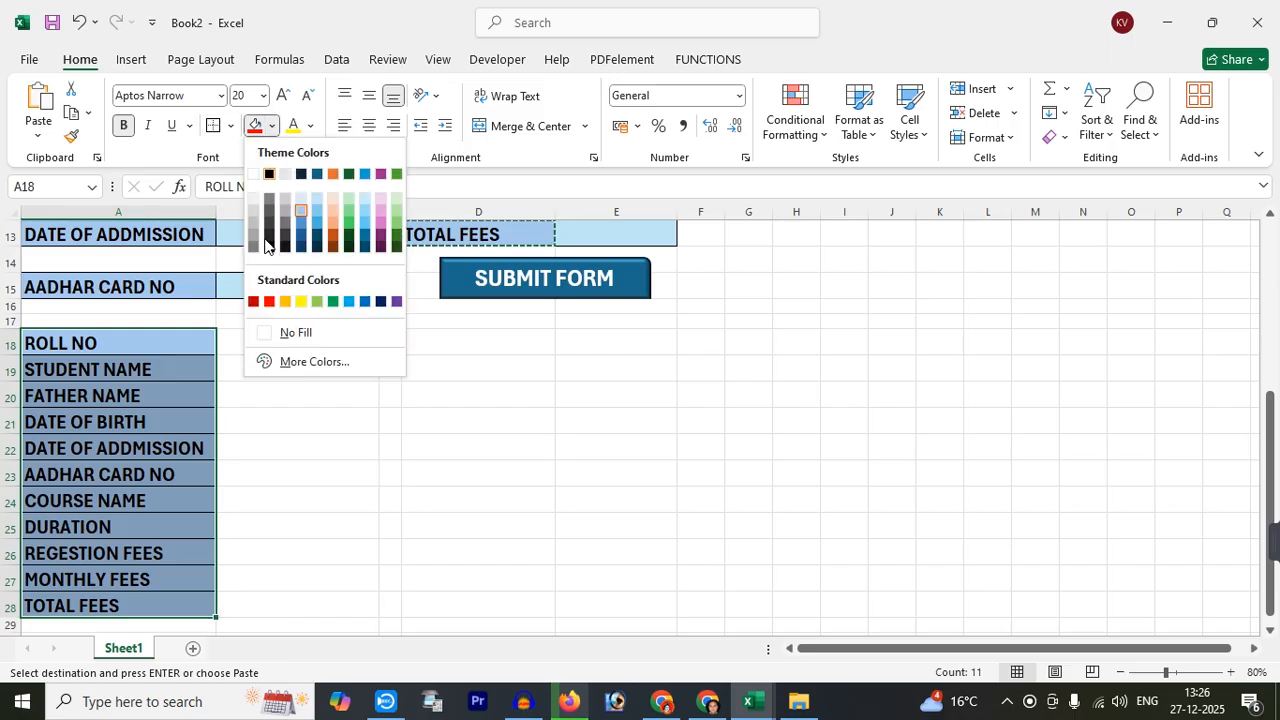
left_click(272, 331)
left_click(304, 96)
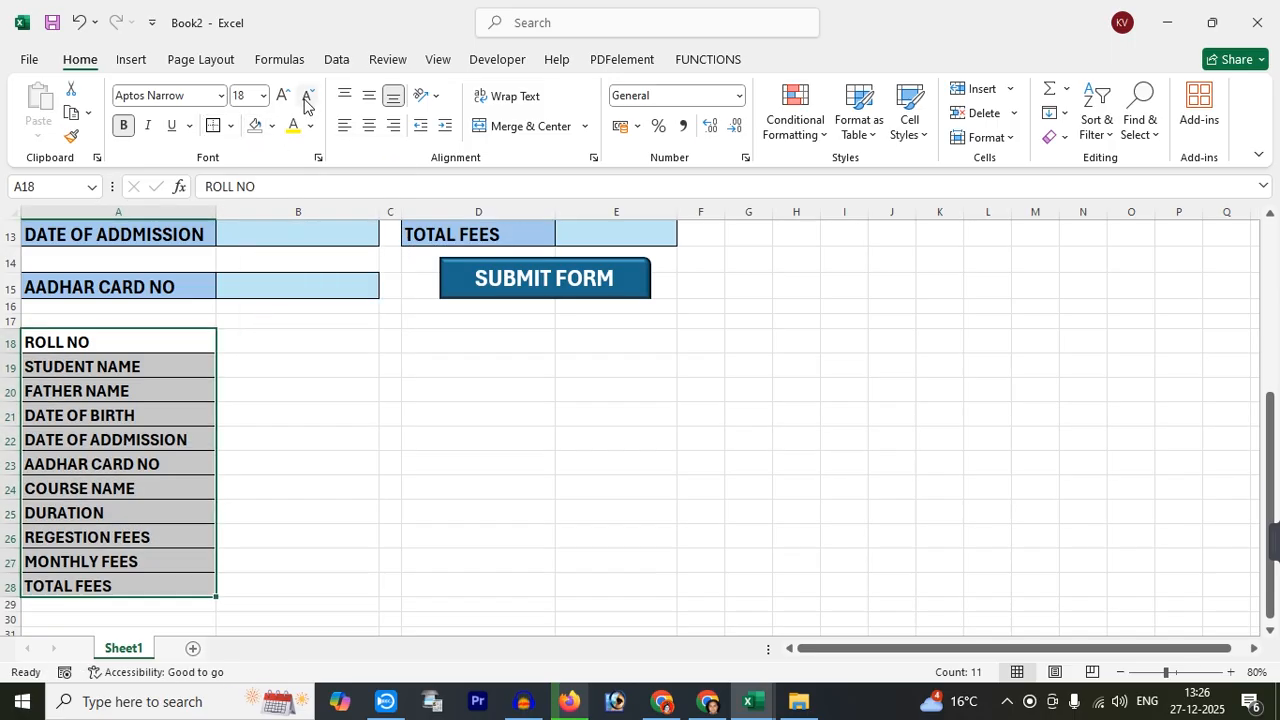
left_click(304, 96)
left_click(304, 96)
left_click(304, 96)
left_click(246, 402)
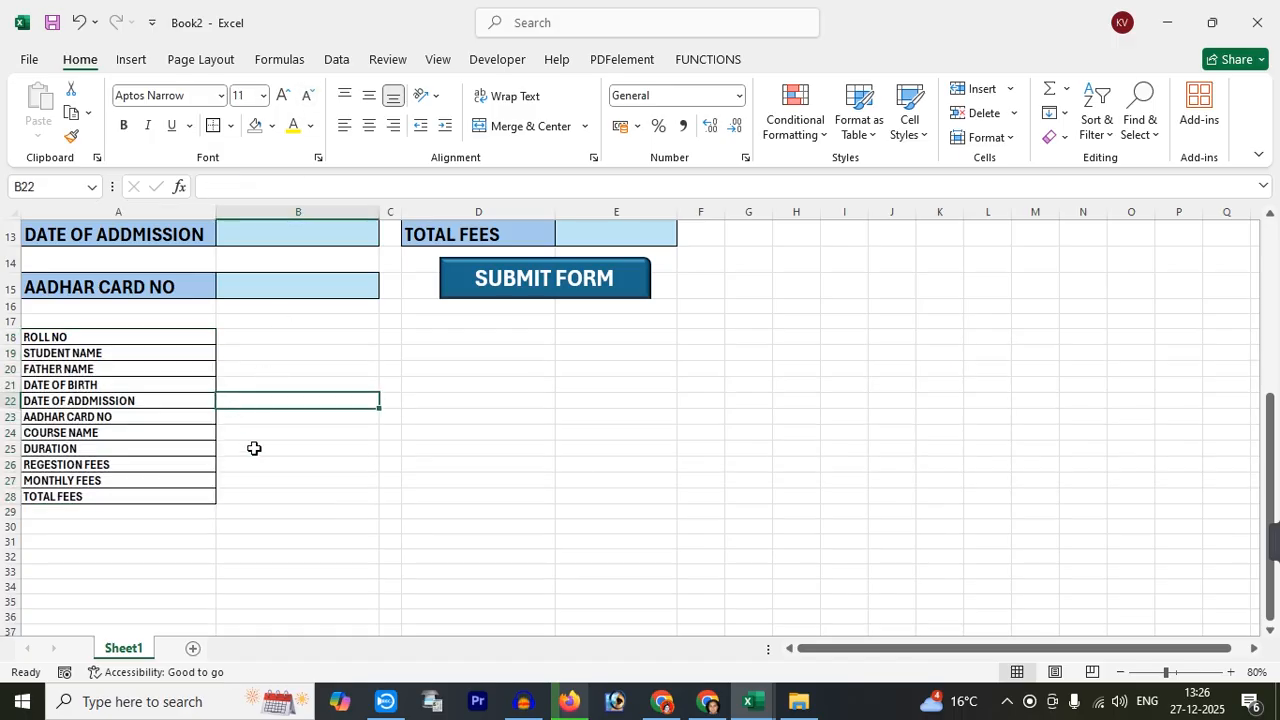
scroll(313, 506, "up", 1)
scroll(313, 506, "up", 2)
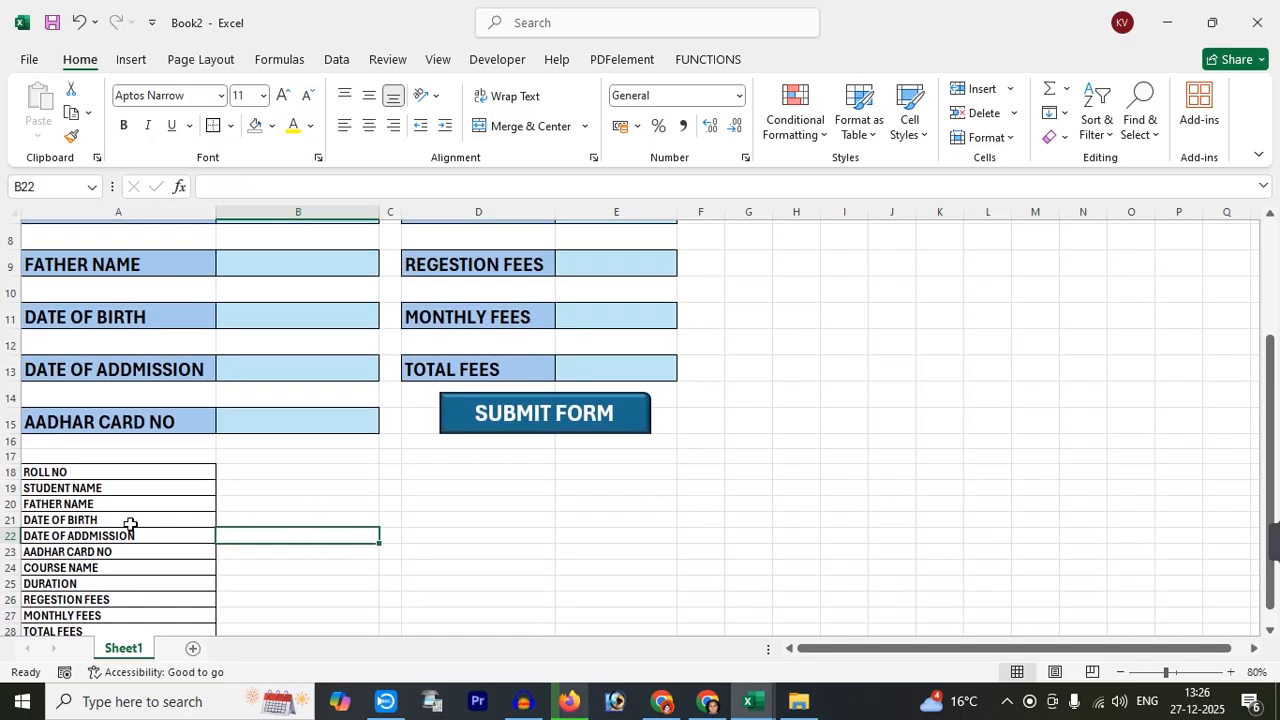
scroll(365, 321, "up", 2)
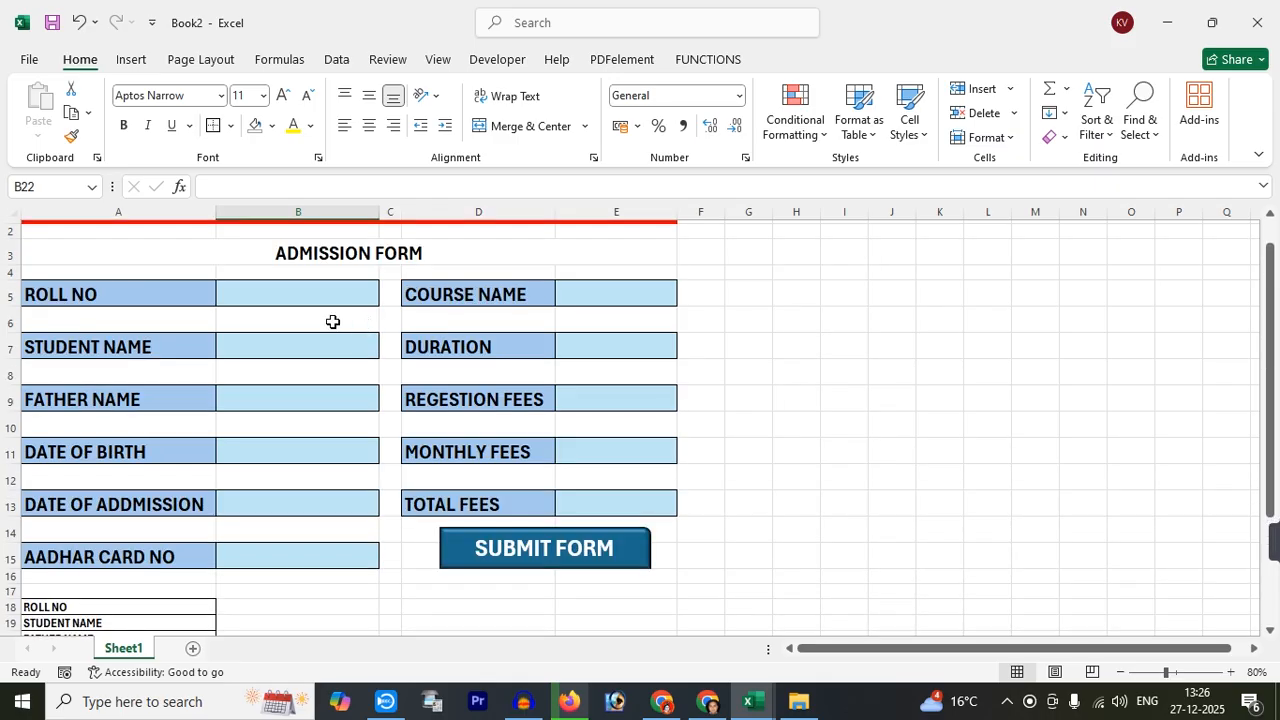
scroll(376, 428, "down", 1)
scroll(374, 429, "up", 1)
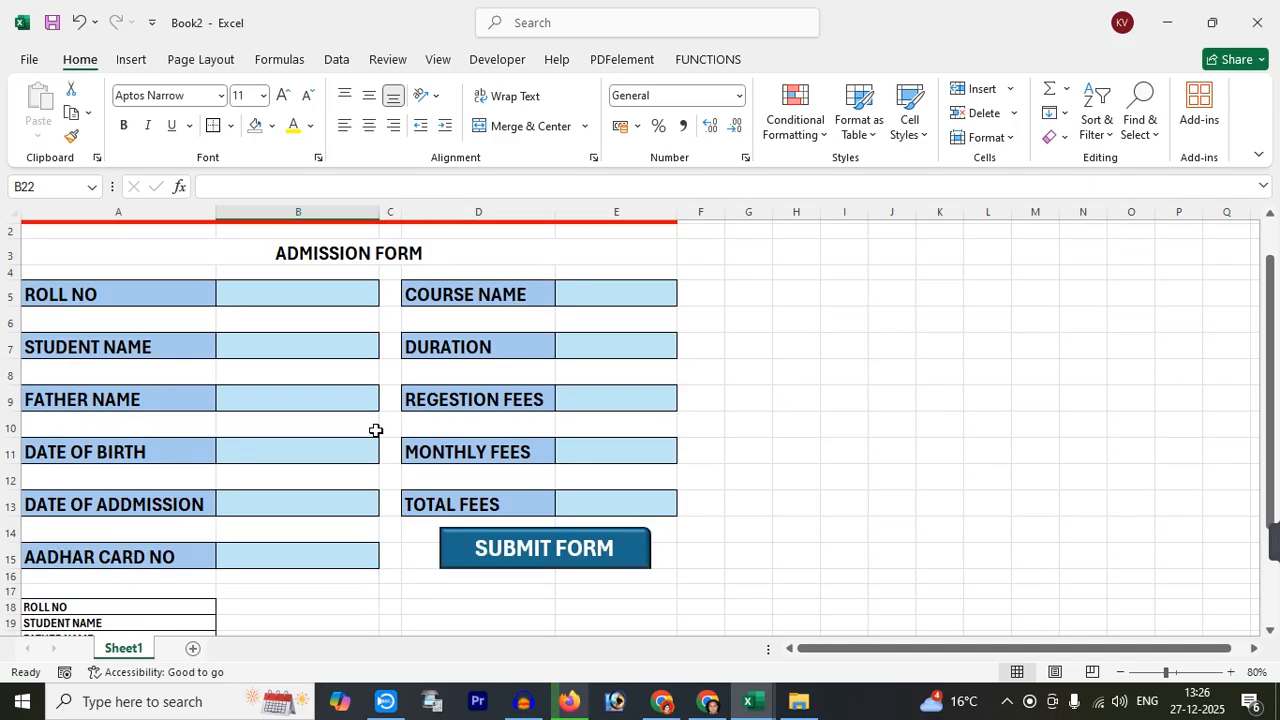
Enter roll number 01 in the ROLL NO cell B5
left_click(256, 294)
type("RA")
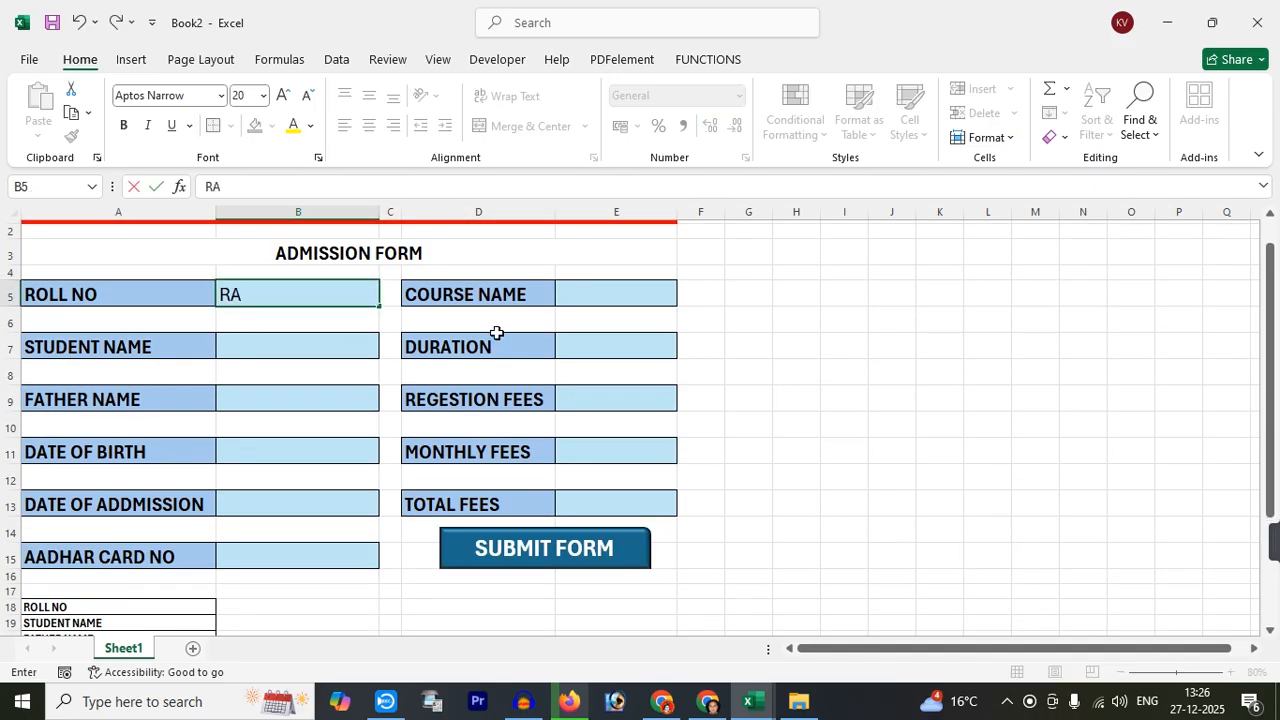
key("Return")
key("Return")
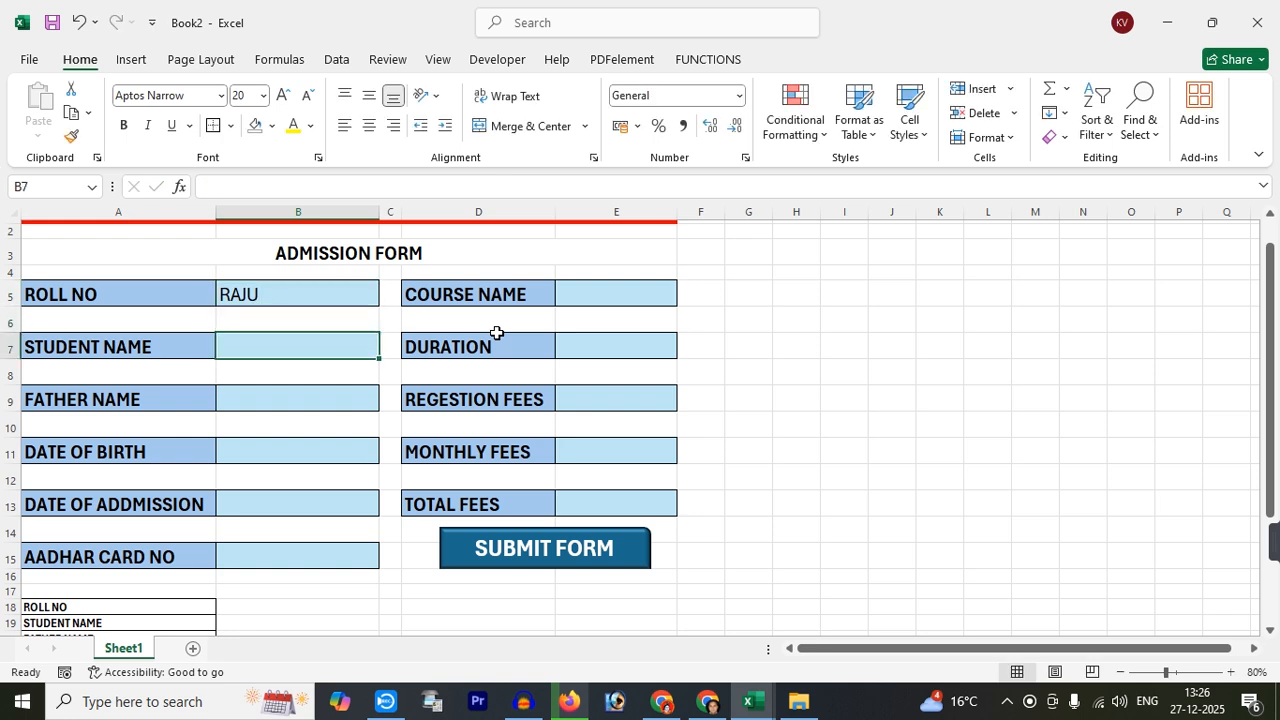
left_click(316, 287)
type("01")
key("Return")
key("Return")
Fill in the student's name, father's name, birth date 01/01/2000, admission date 01/05/20 and Aadhar number
type("RAJU")
key("Return")
key("Return")
type("SUNIL")
key("Return")
key("Return")
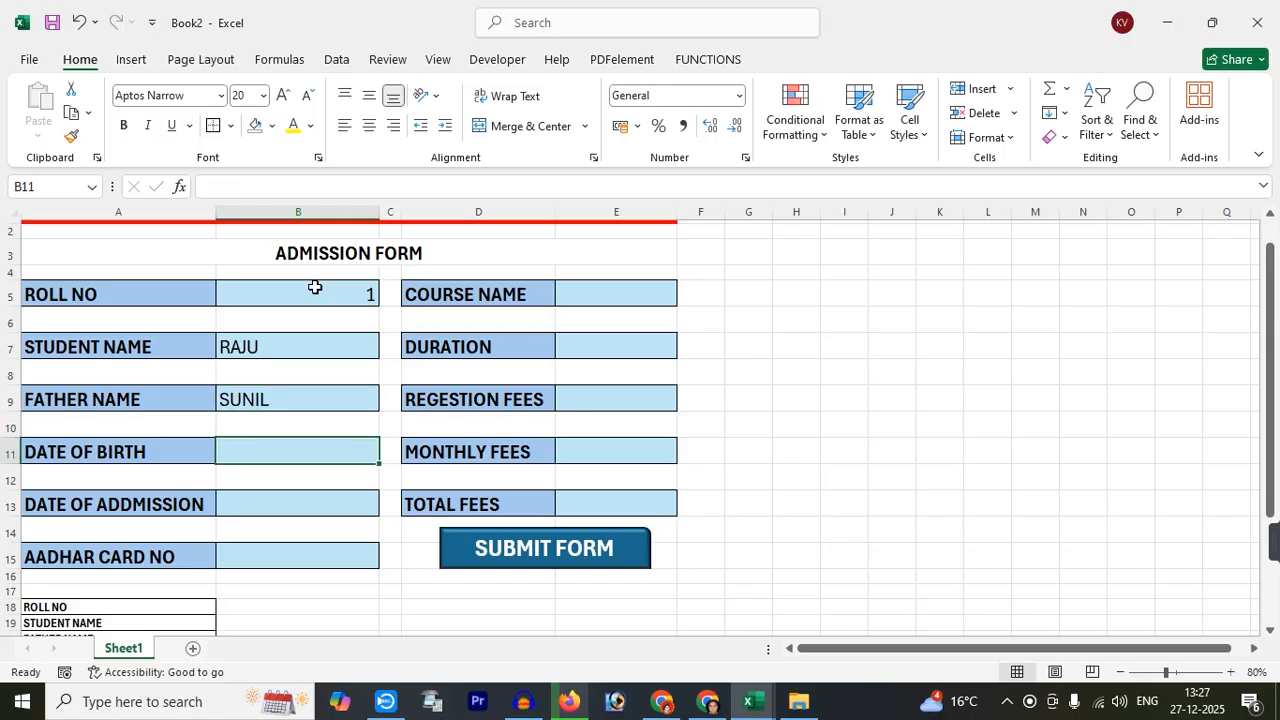
type("01/01/2000")
key("Return")
key("Return")
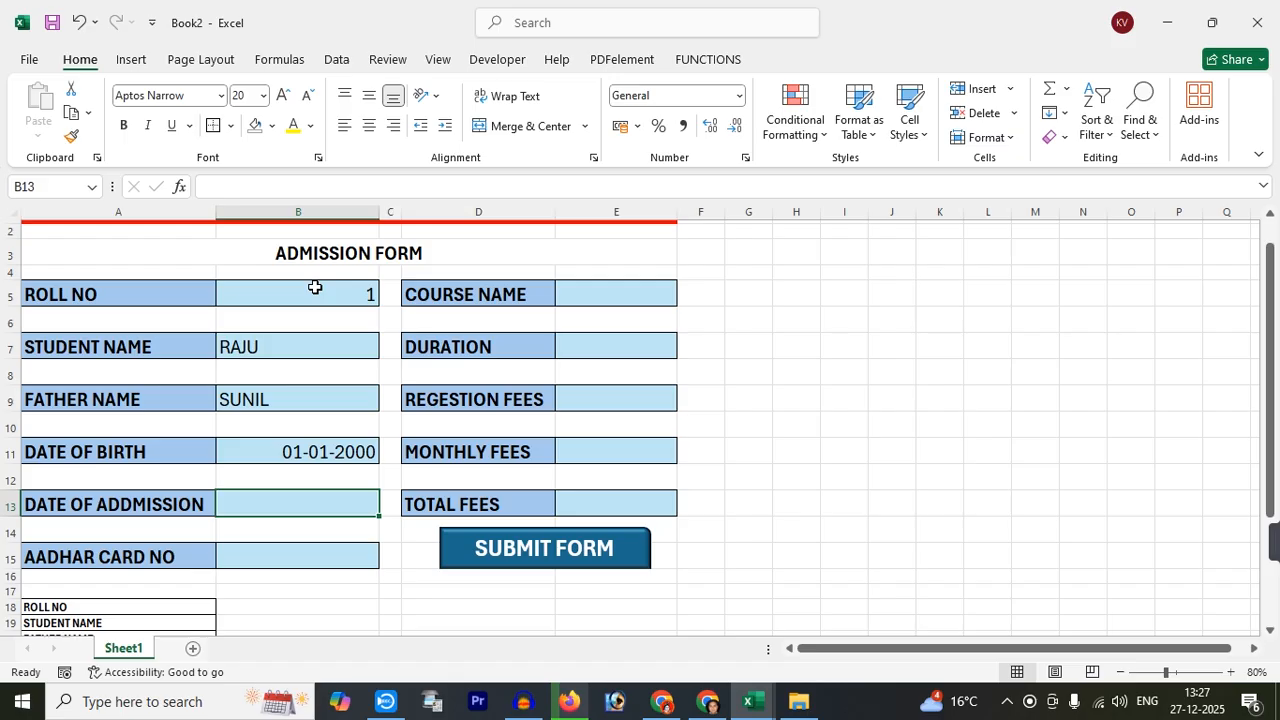
type("01/05/20")
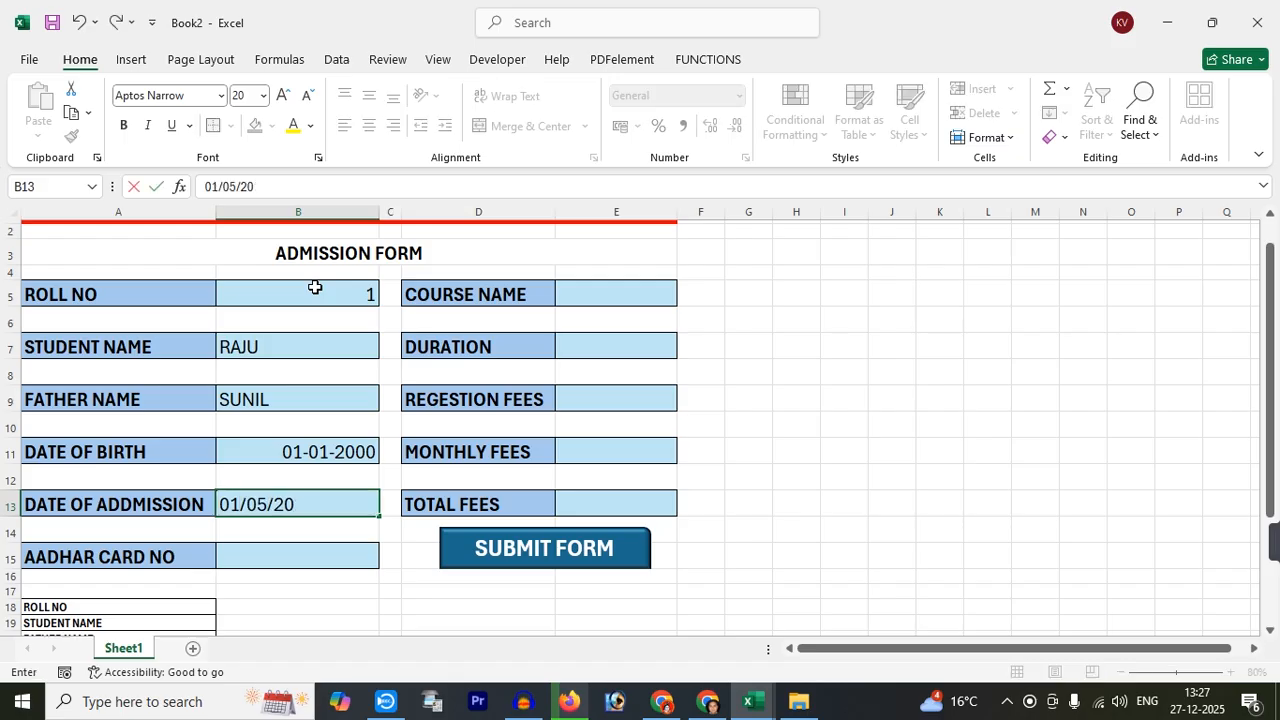
key("Return")
key("Return")
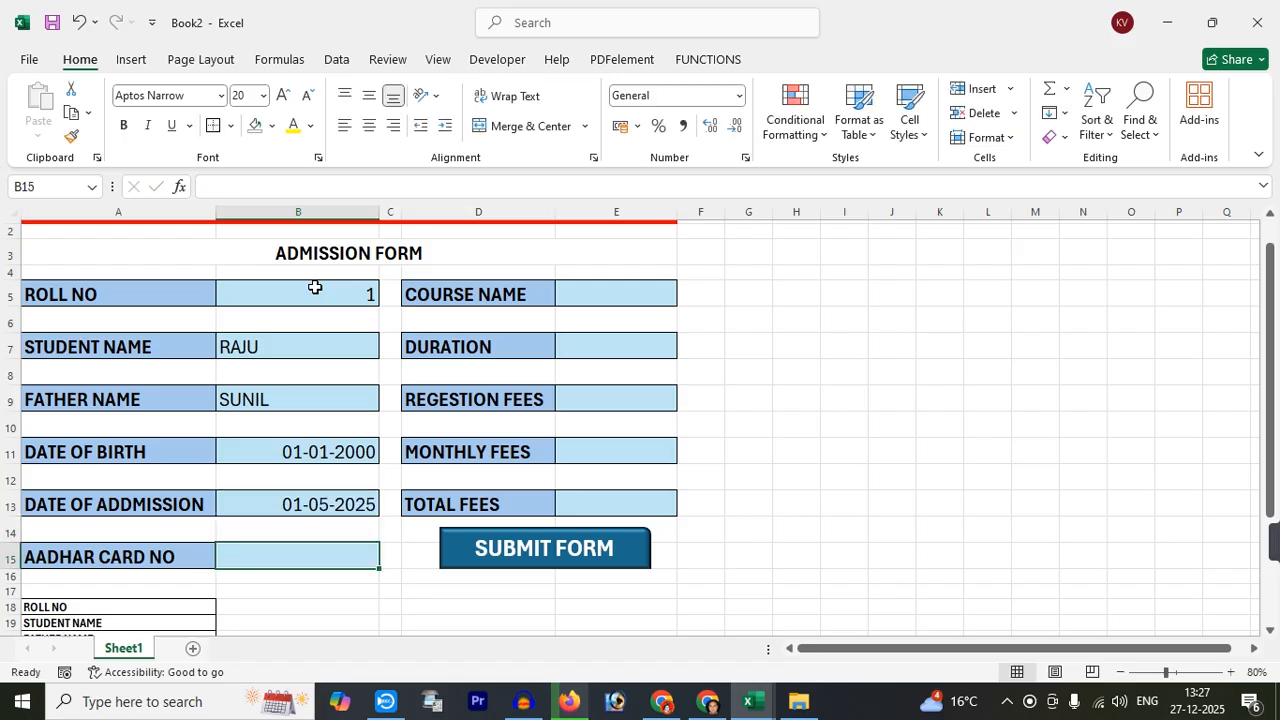
type("123456123654")
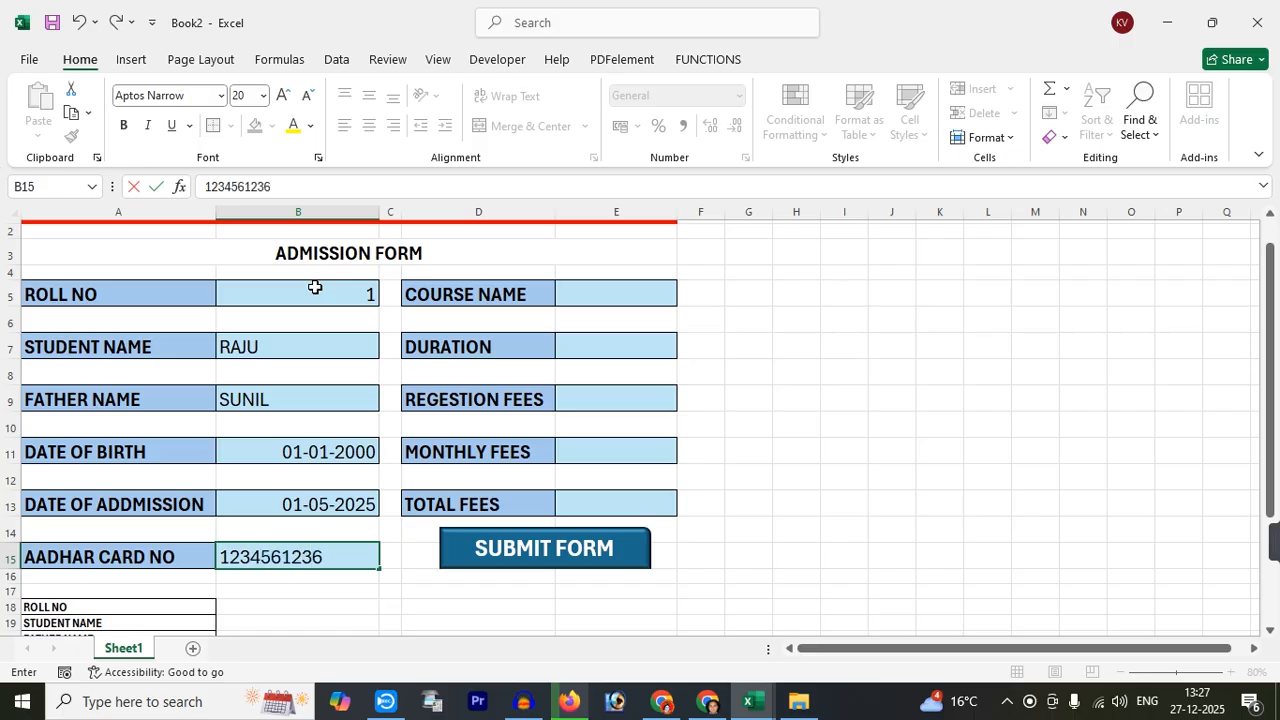
Enter course DCA, duration 6, registration fees 200 and monthly fees 600 in column E
left_click(633, 295)
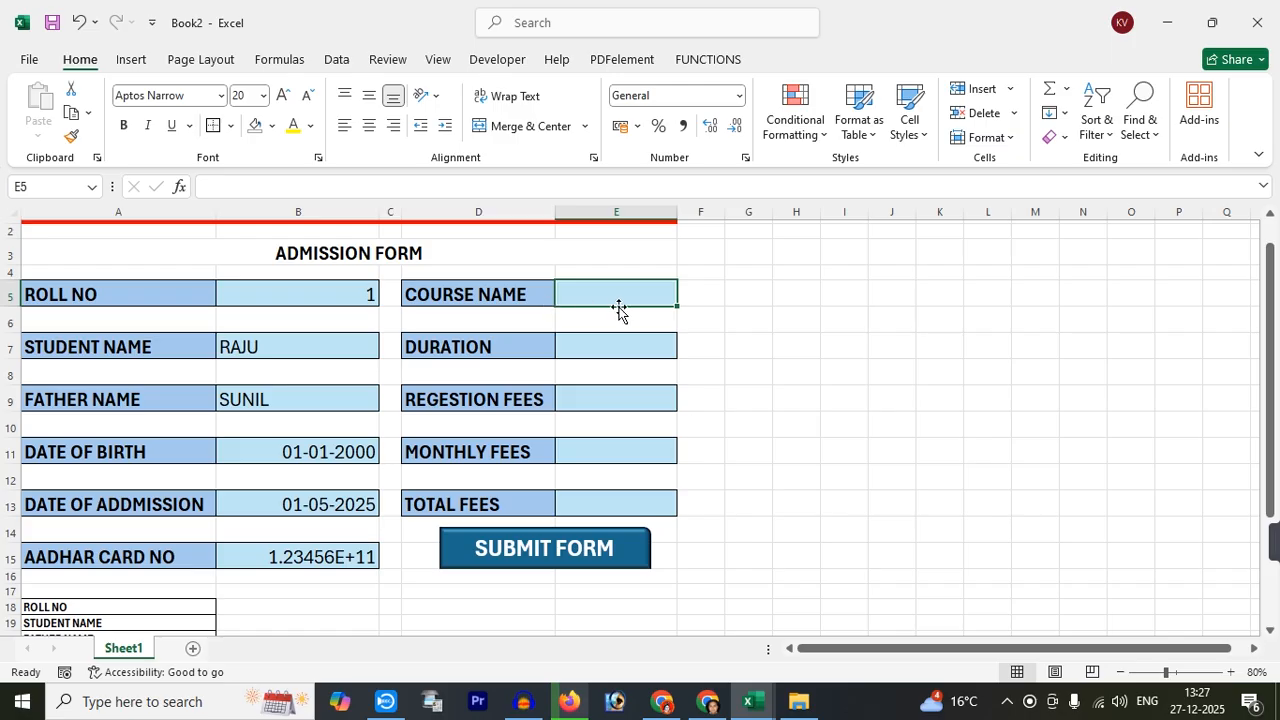
type("DCA")
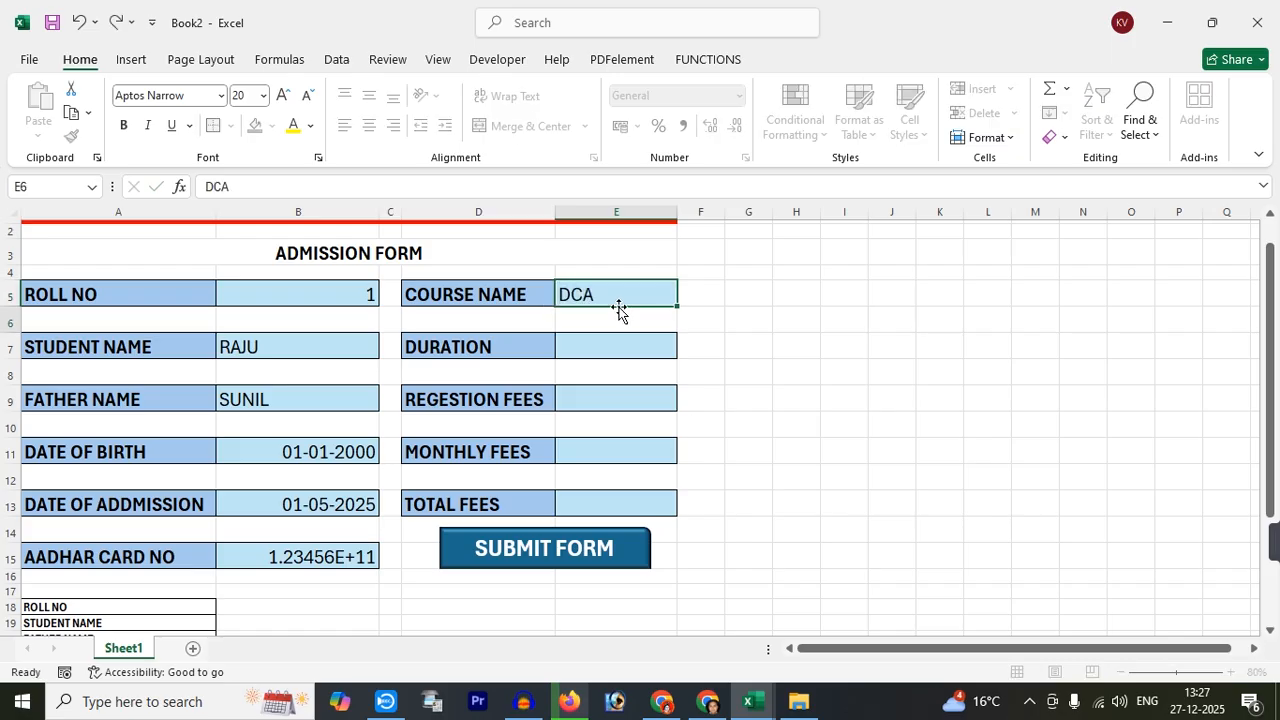
key("Return")
key("Return")
type("6")
key("Return")
key("Return")
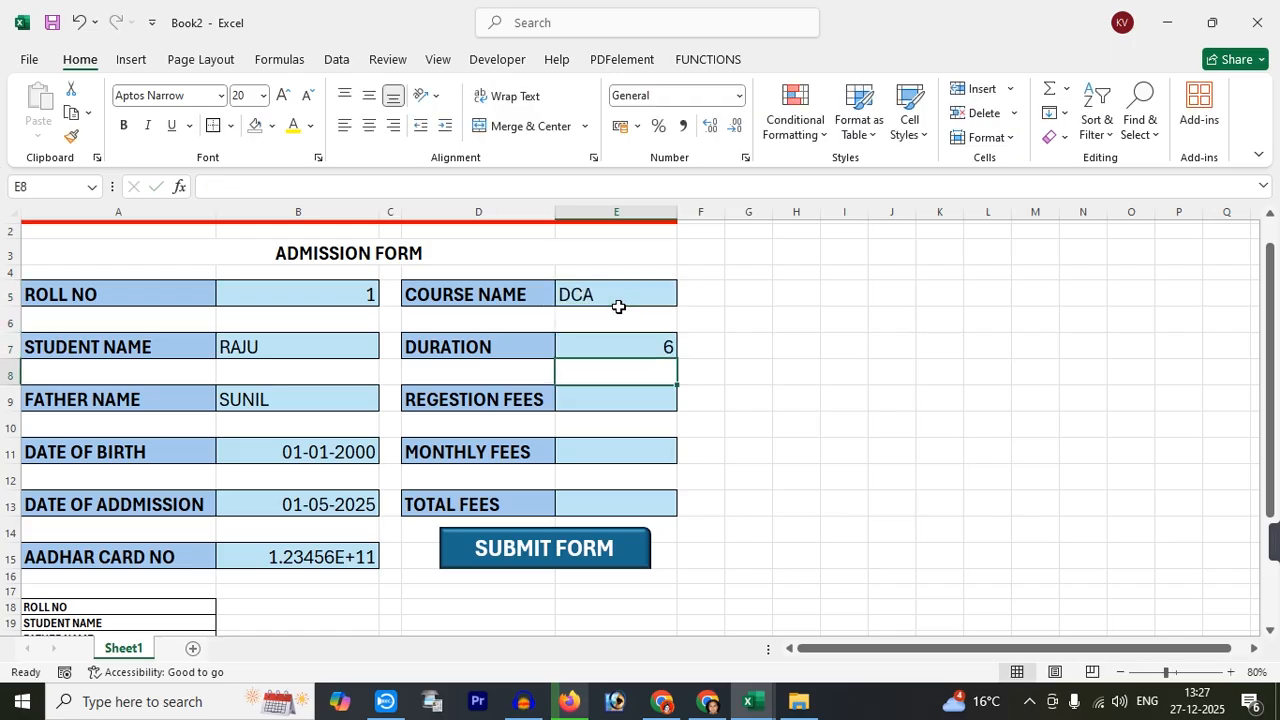
type("200")
key("Return")
key("Return")
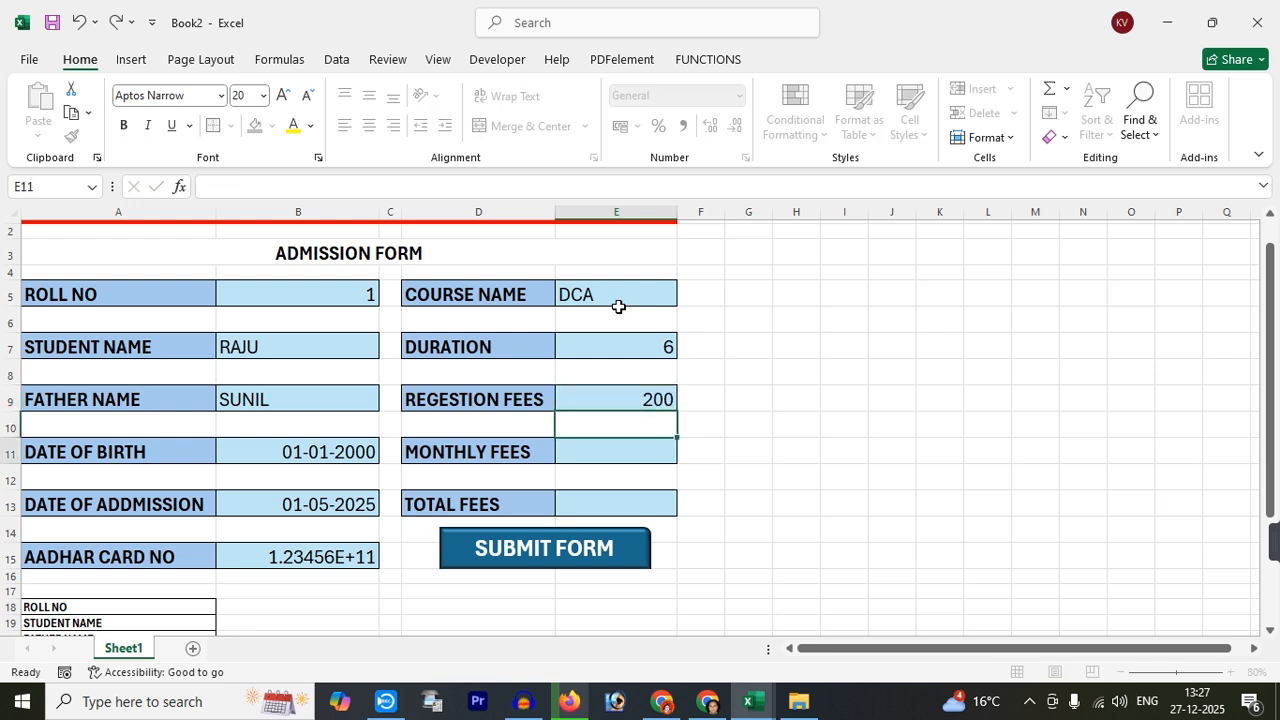
type("69")
key("BackSpace")
key("BackSpace")
type("00")
key("Return")
key("Return")
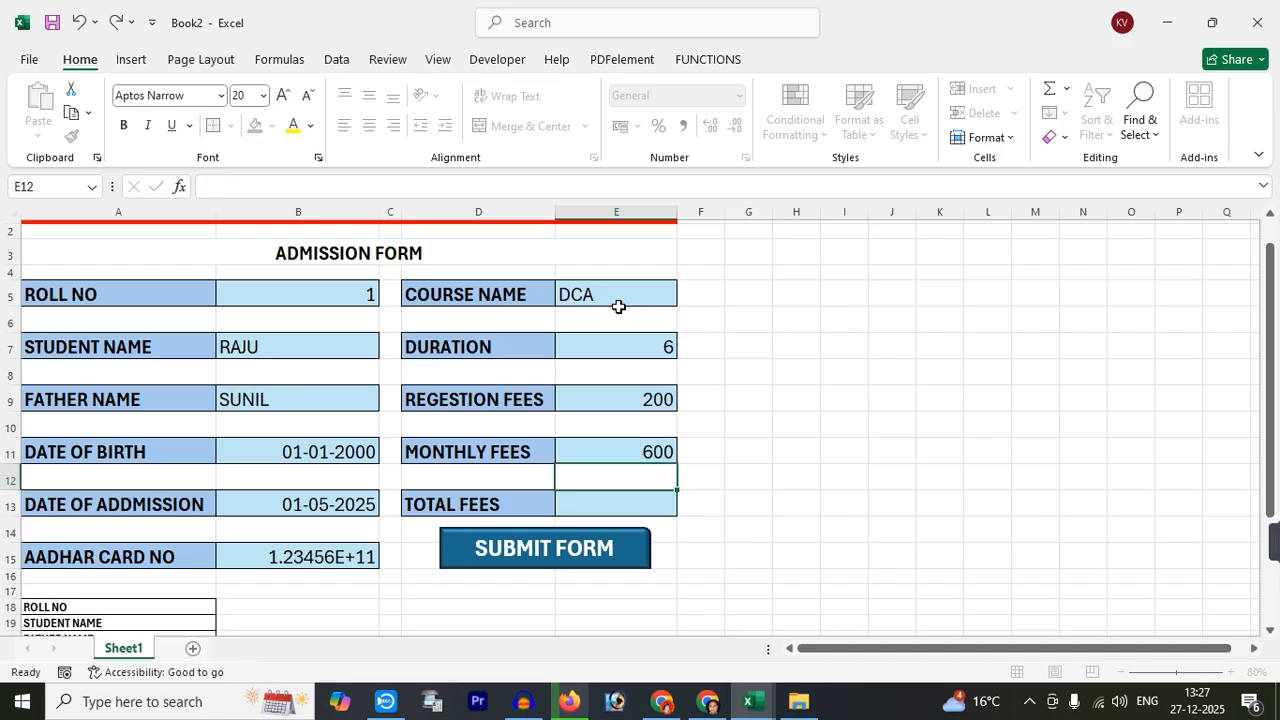
Enter the total fees formula =E11*E7+E9 in E13, giving 3800
type("=")
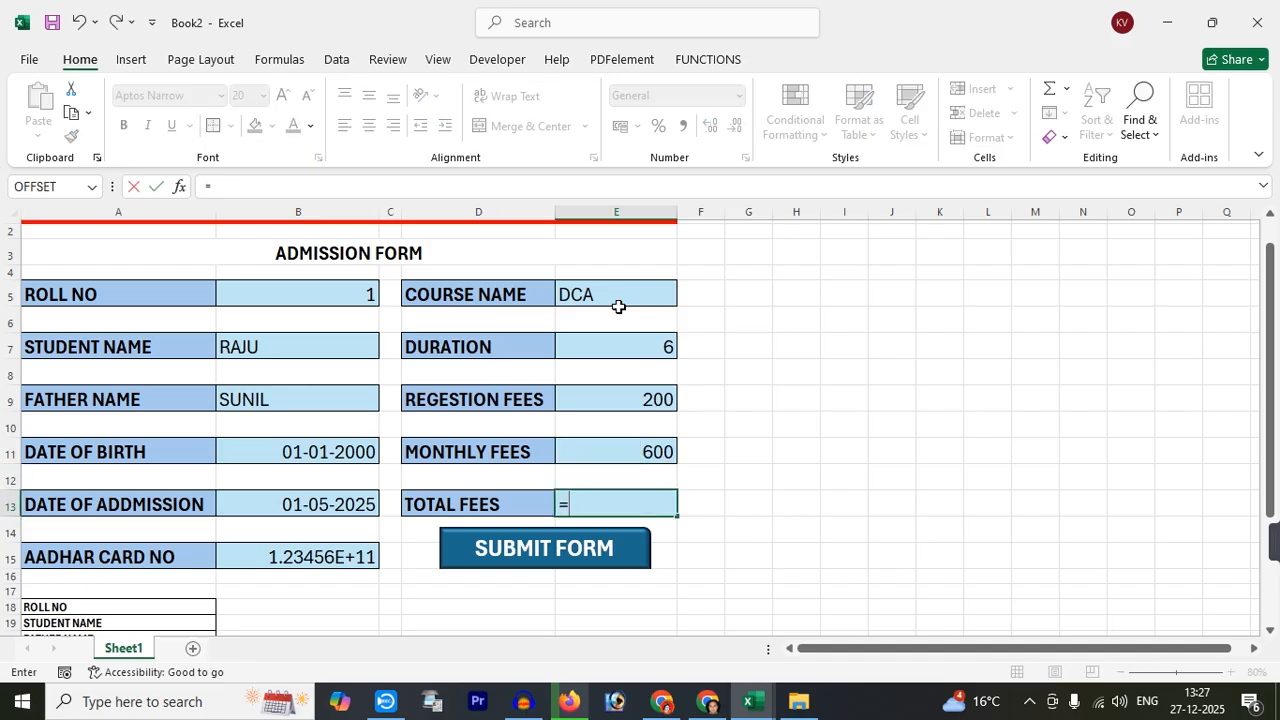
left_click(634, 456)
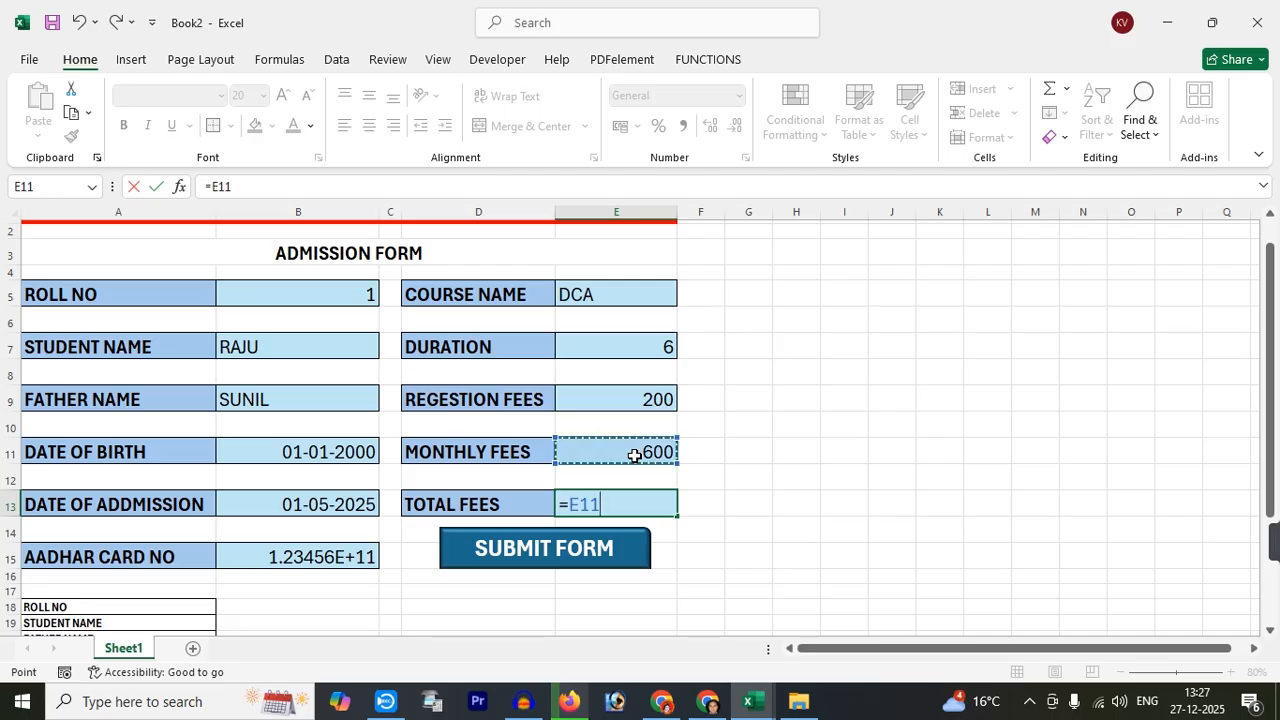
type("*")
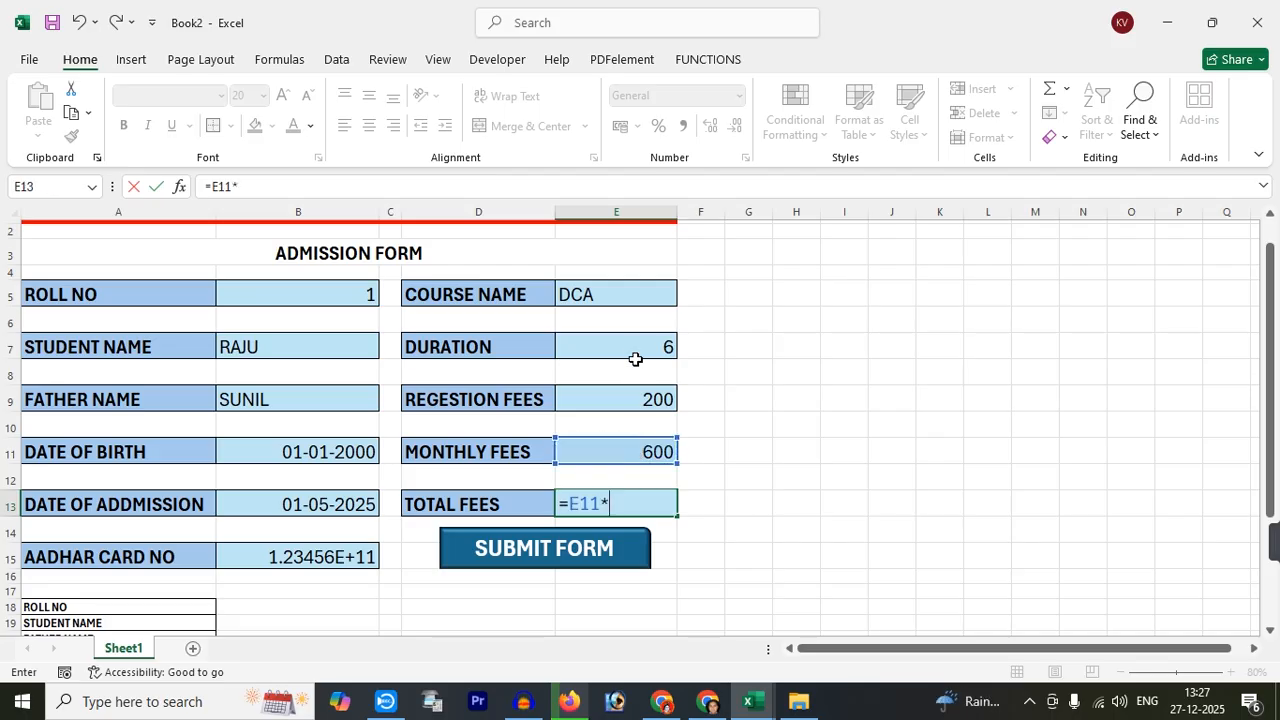
left_click(634, 352)
type("+")
left_click(628, 409)
key("Return")
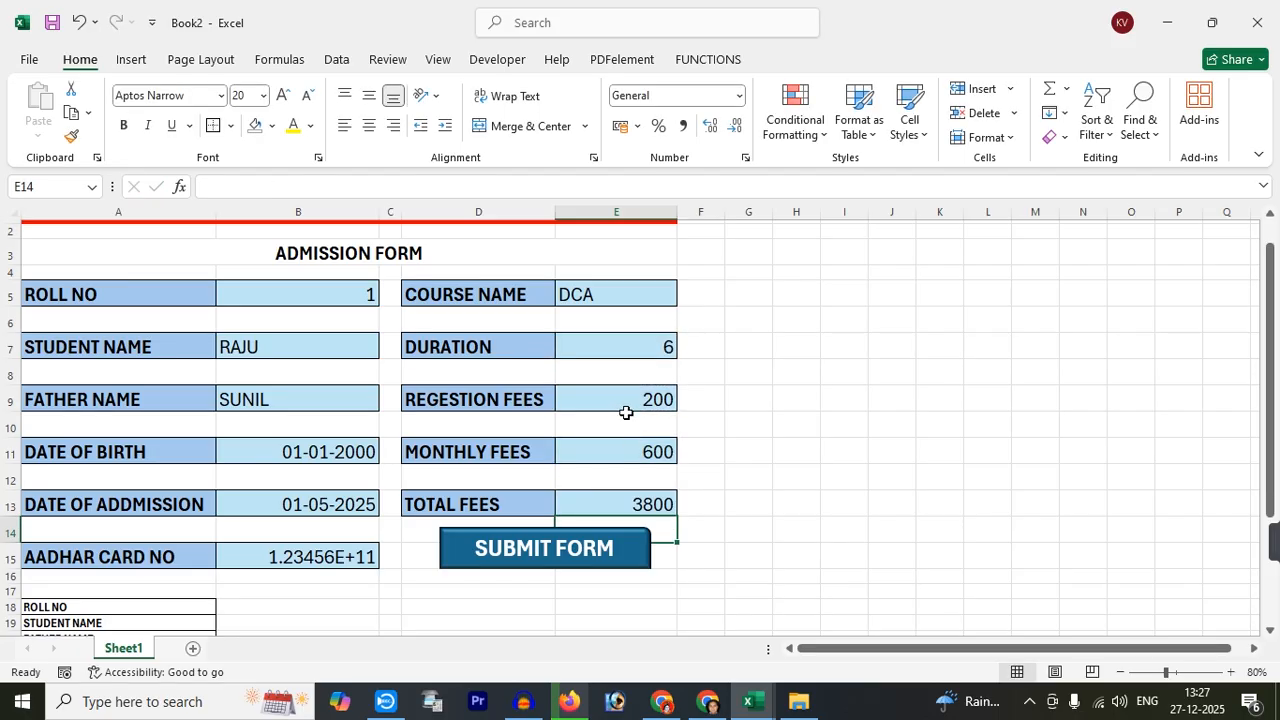
left_click(612, 510)
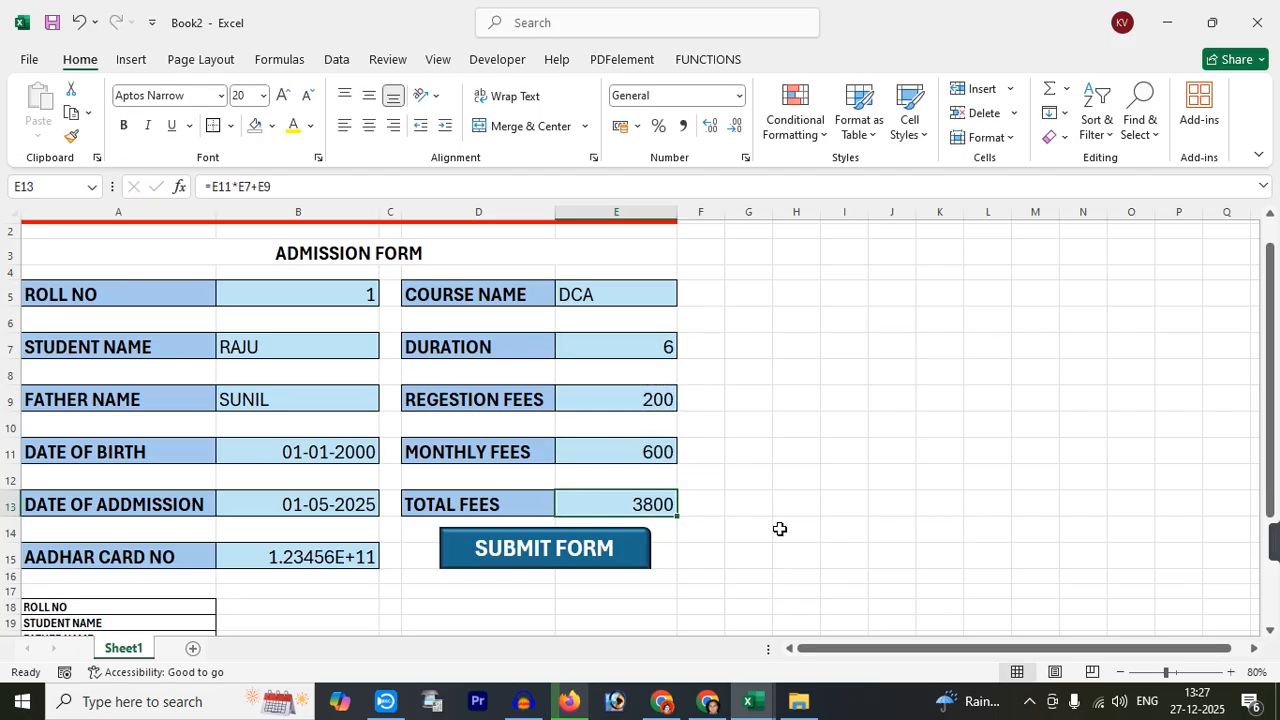
Apply Fraction number format to B15 so the Aadhar number shows in full
left_click(335, 562)
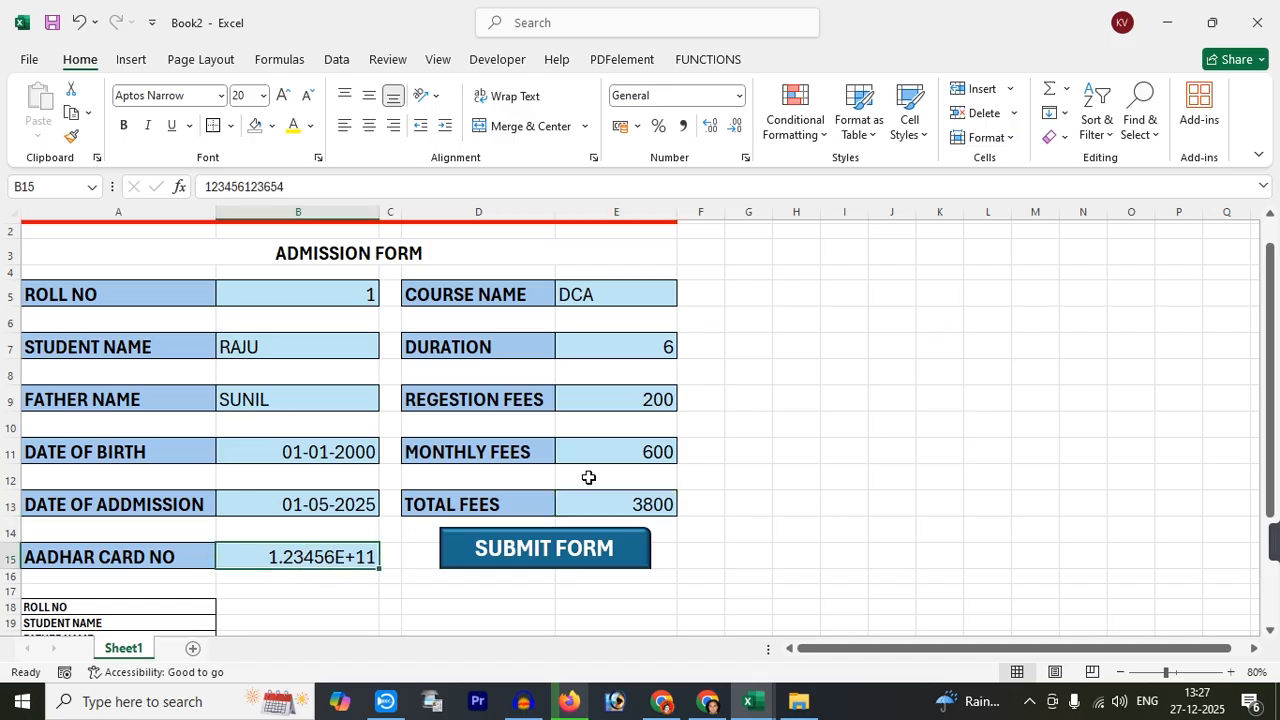
left_click(739, 96)
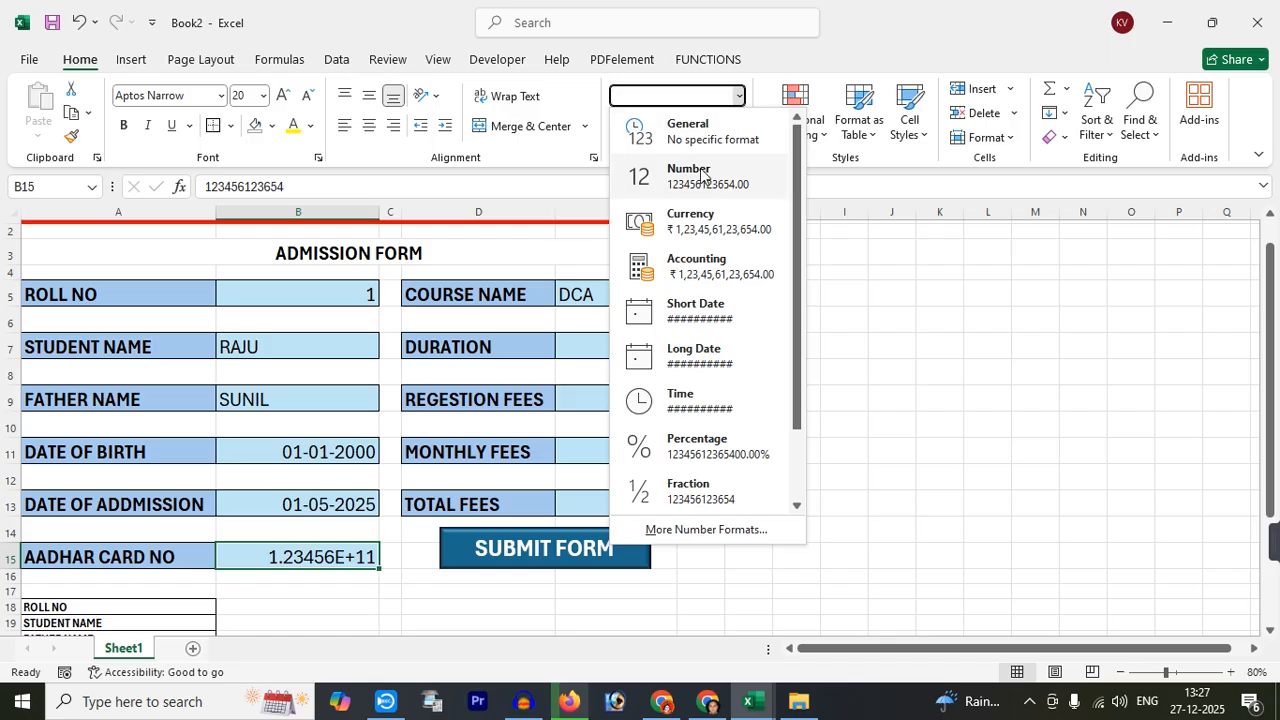
left_click(699, 493)
Center and middle-align the form values in B5:B15 and E5:E13
scroll(300, 300, "down", 1)
left_click_drag(254, 255, 257, 523)
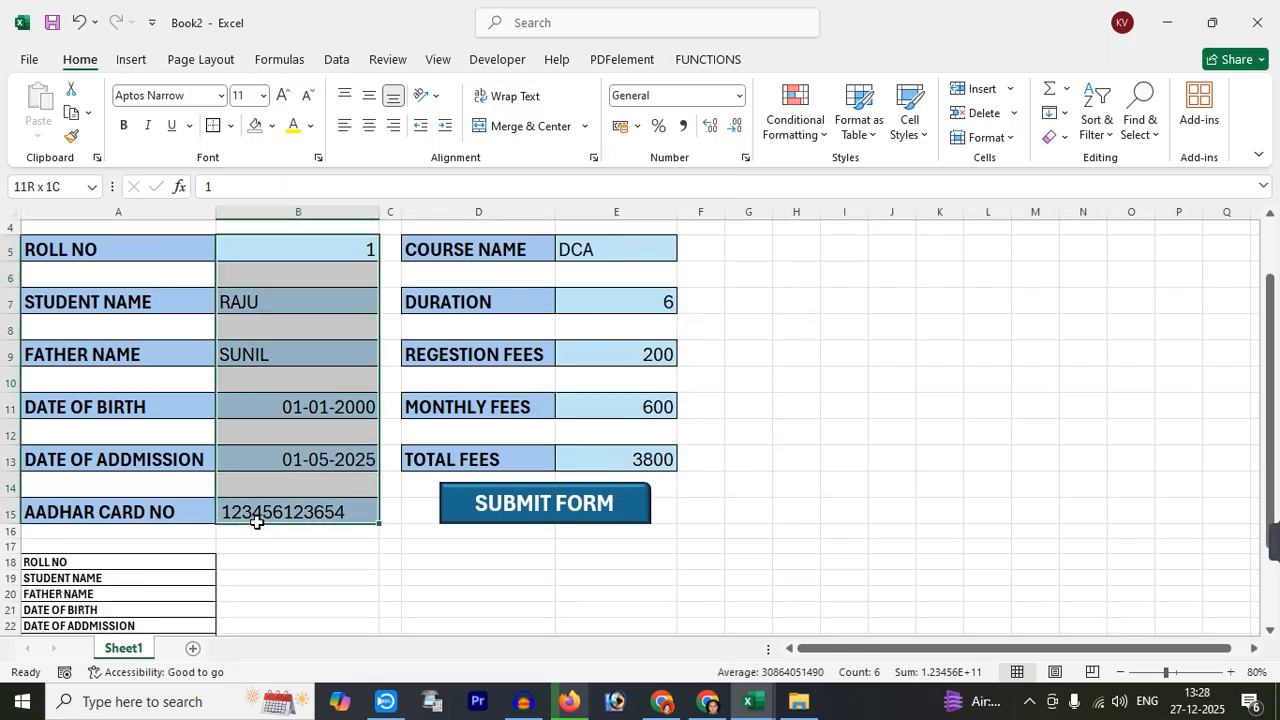
left_click(368, 126)
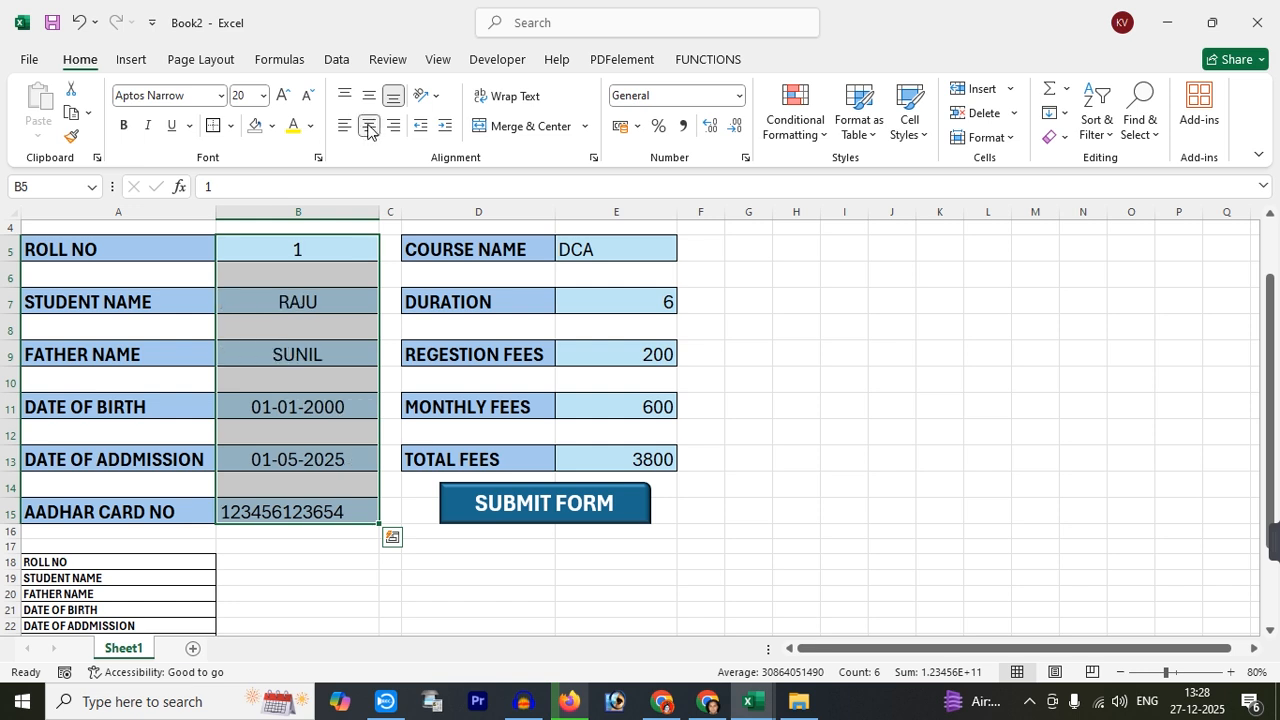
left_click(369, 95)
left_click_drag(606, 249, 606, 458)
left_click(368, 126)
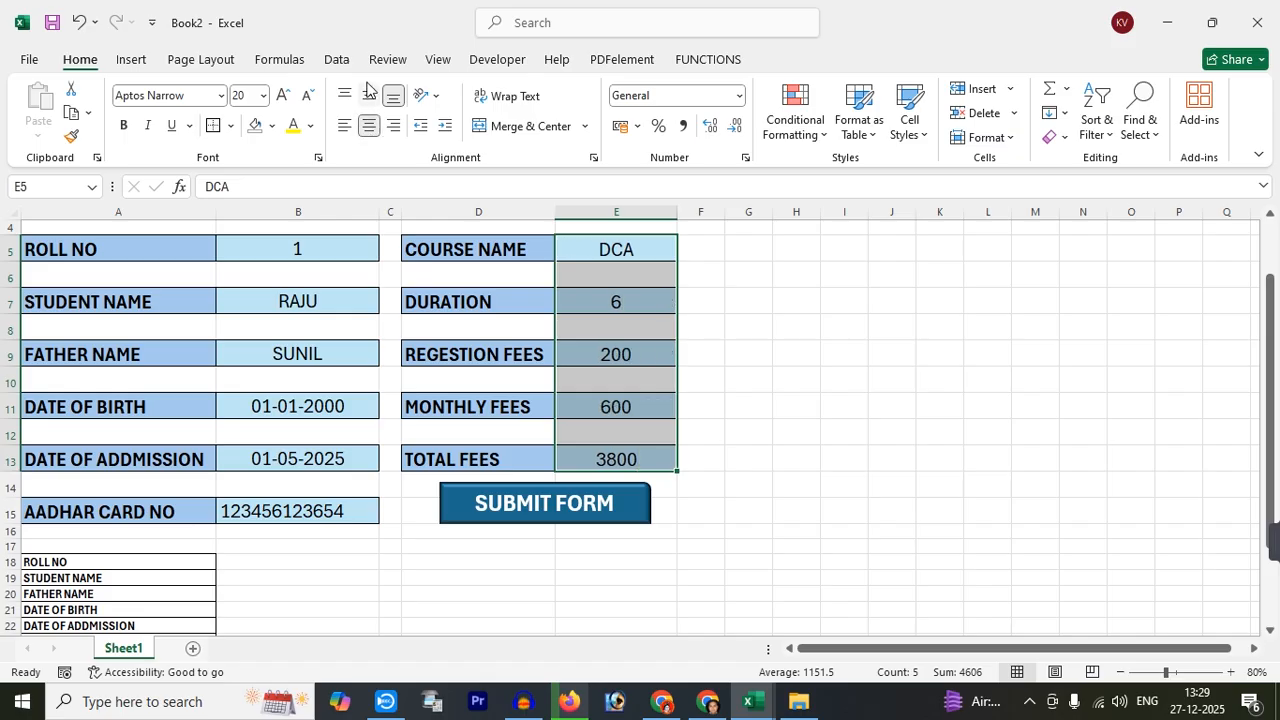
left_click(369, 95)
left_click(748, 347)
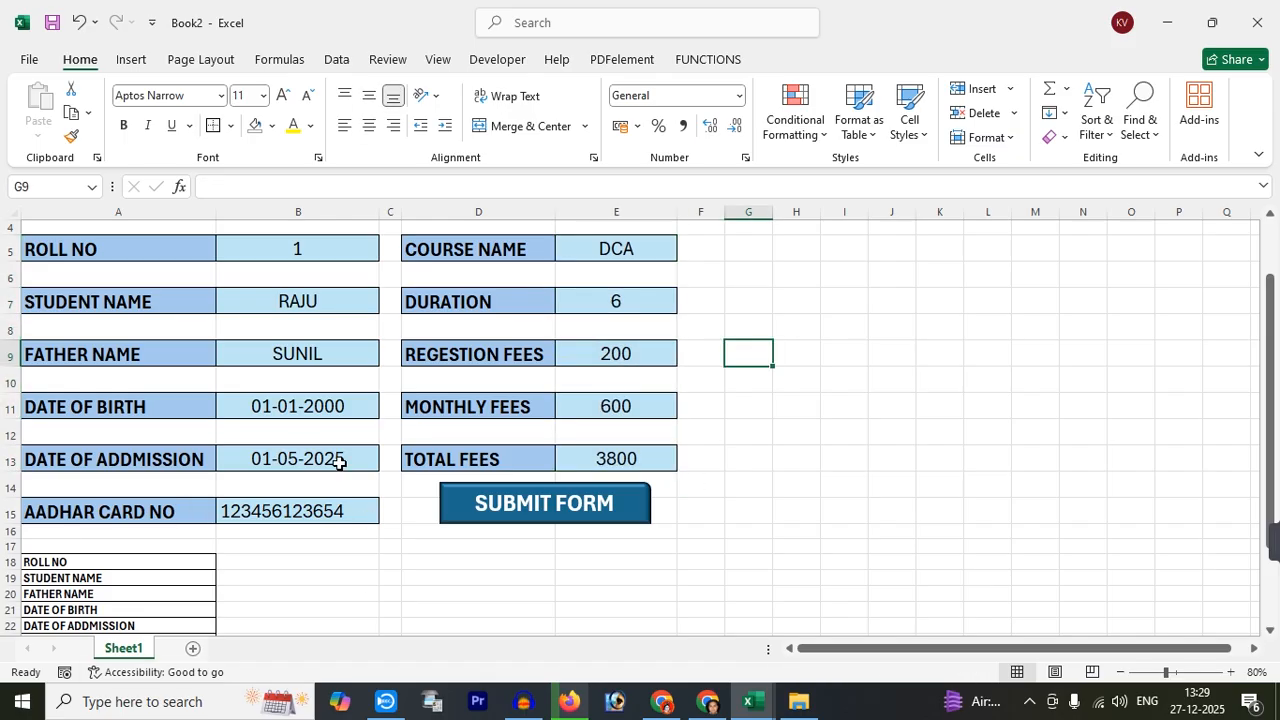
scroll(297, 372, "up", 1)
left_click(301, 297)
scroll(275, 420, "down", 1)
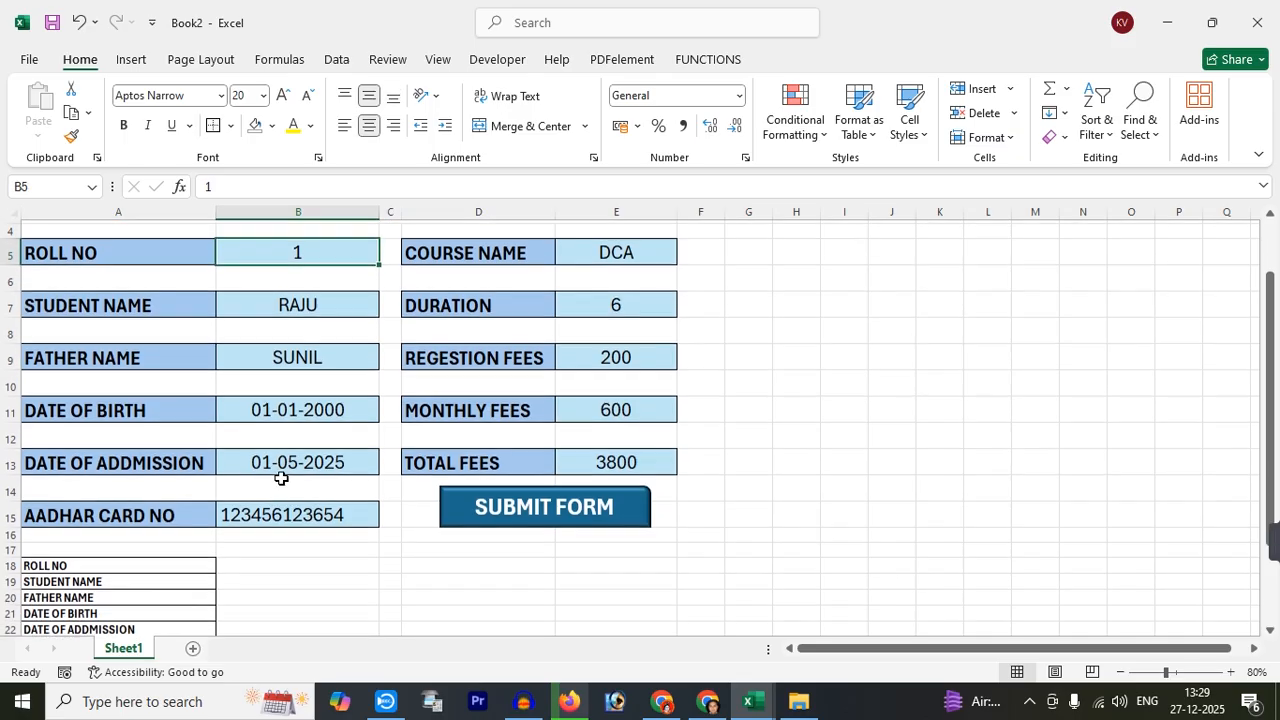
Link B18, B19 and B20 to the roll number B5, student name B7 and father name B9
left_click(263, 561)
type("=")
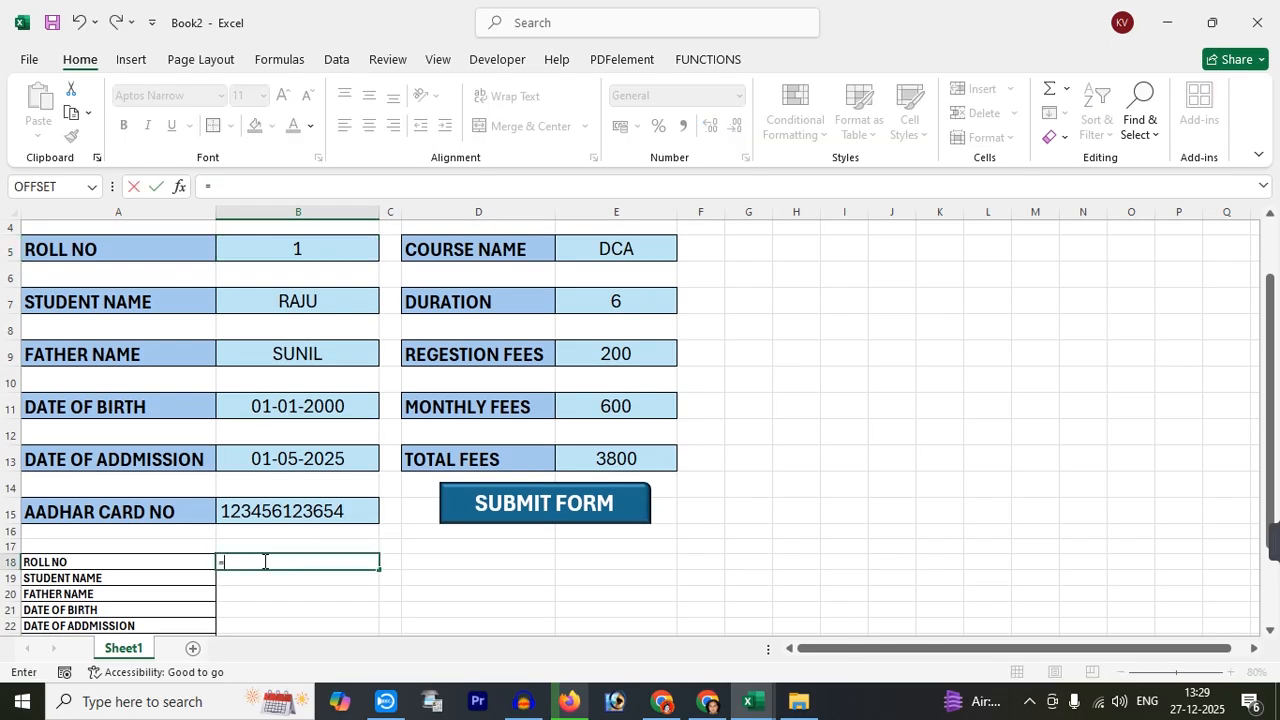
left_click(290, 250)
key("Return")
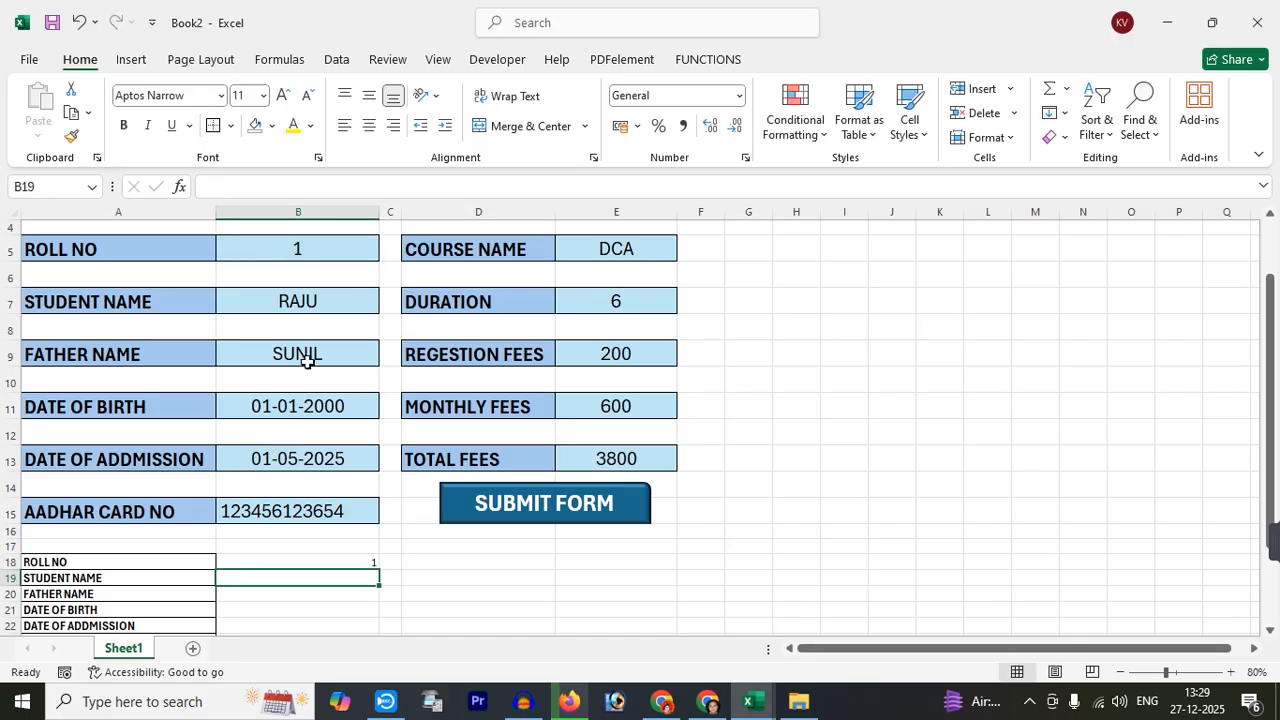
type("=")
left_click(303, 298)
key("Return")
type("=")
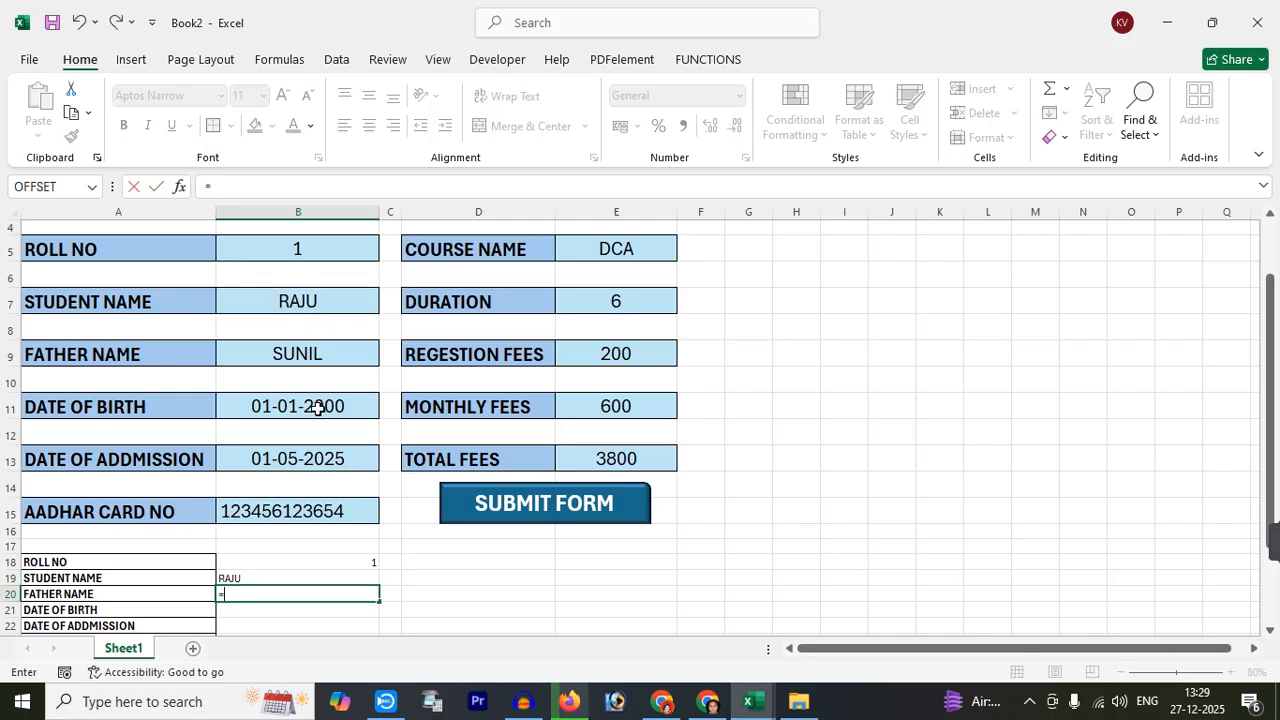
left_click(297, 362)
key("Return")
Link B21, B22 and B23 to the birth date B11, admission date B13 and Aadhar number B15
type("=")
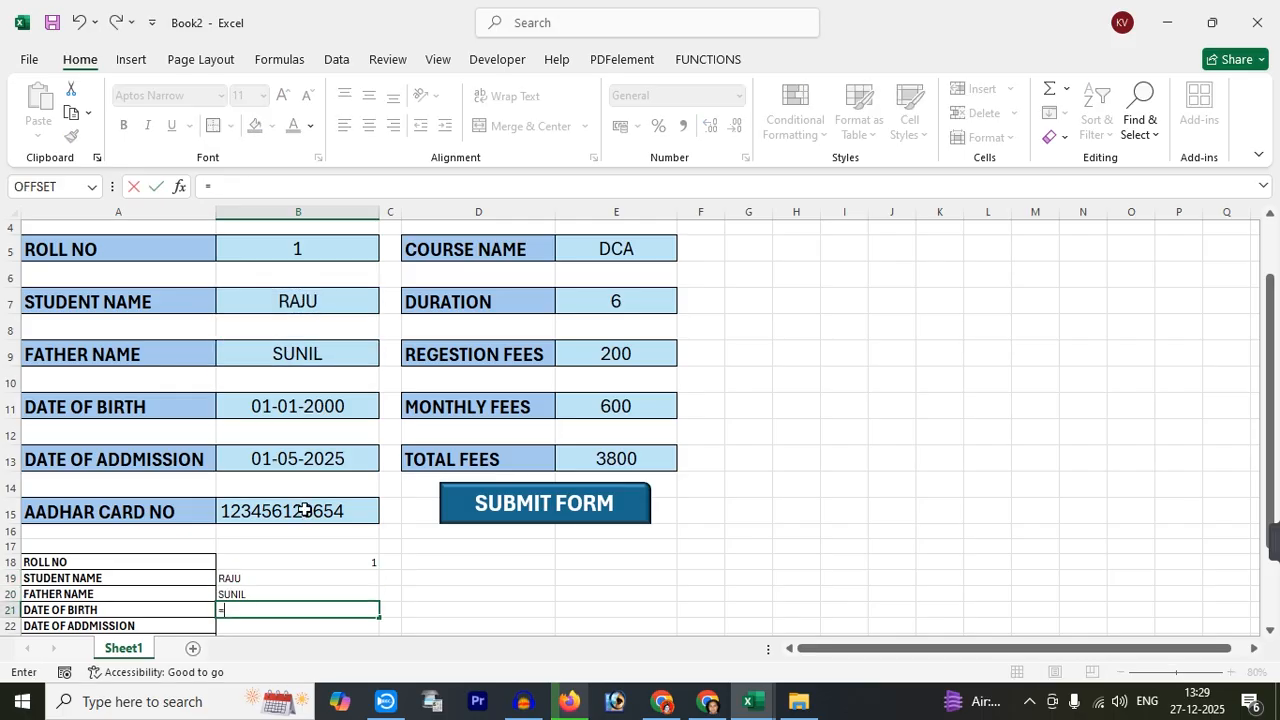
left_click(297, 423)
left_click(294, 409)
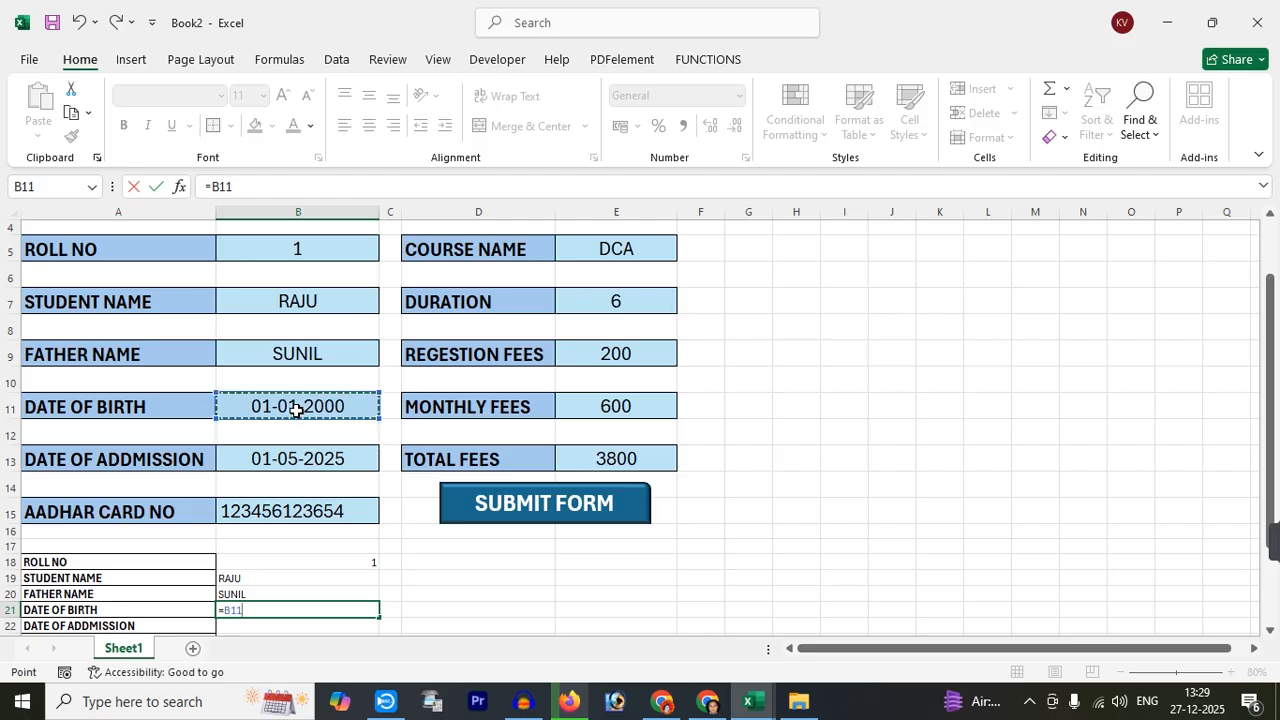
key("Return")
type("=")
left_click(302, 458)
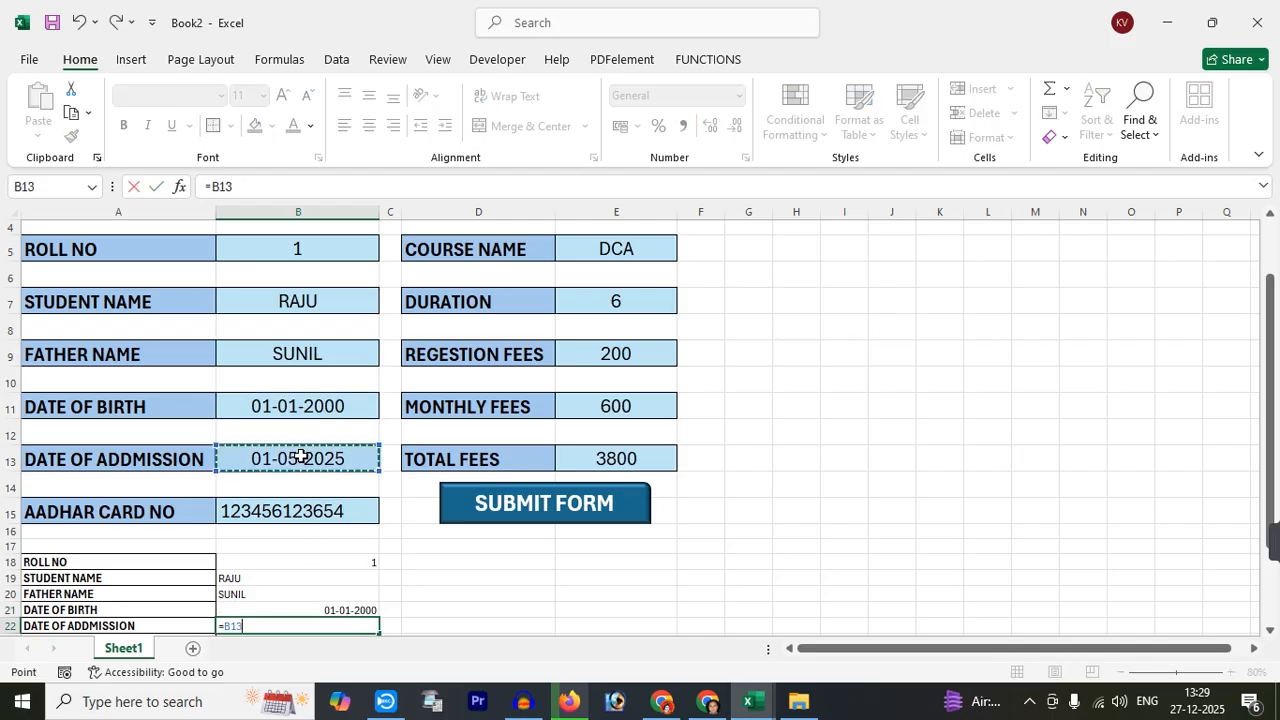
key("Return")
scroll(317, 464, "down", 2)
type("=")
left_click(308, 407)
key("Return")
Link B24 through B28 to course E5, duration E7, fees E9, E11 and total fees E13
scroll(643, 470, "up", 2)
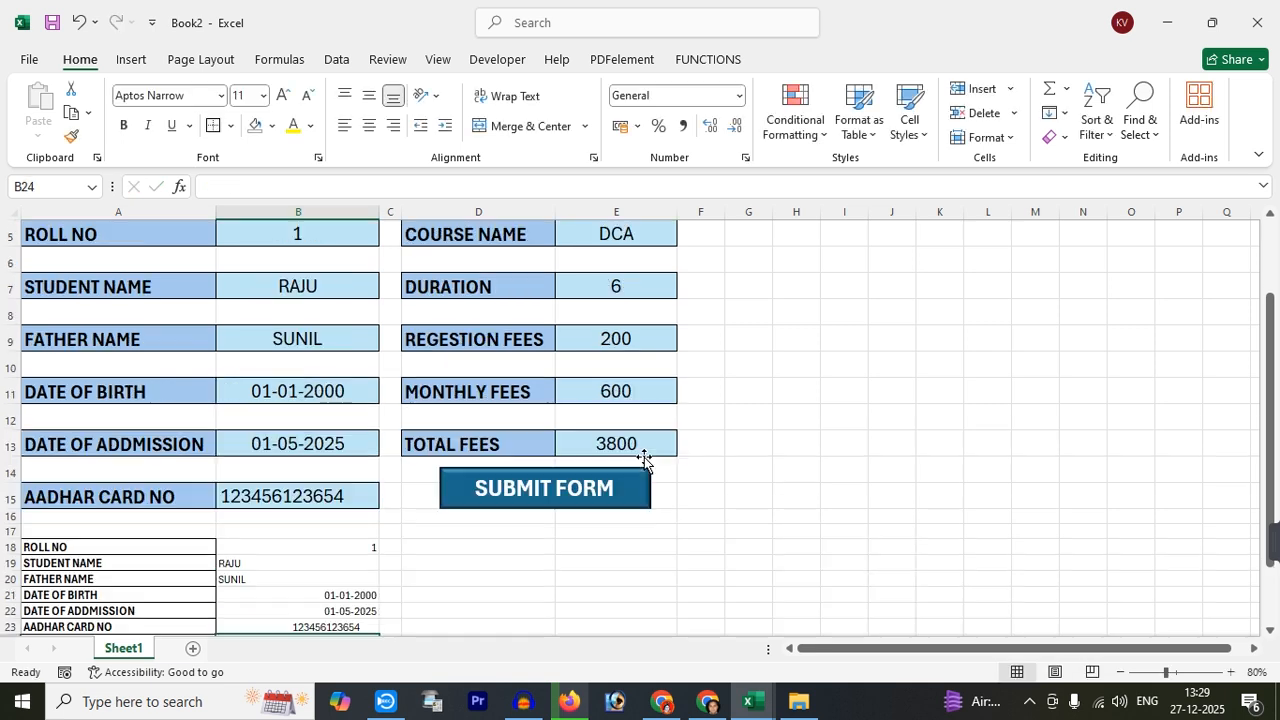
type("=")
scroll(622, 366, "up", 2)
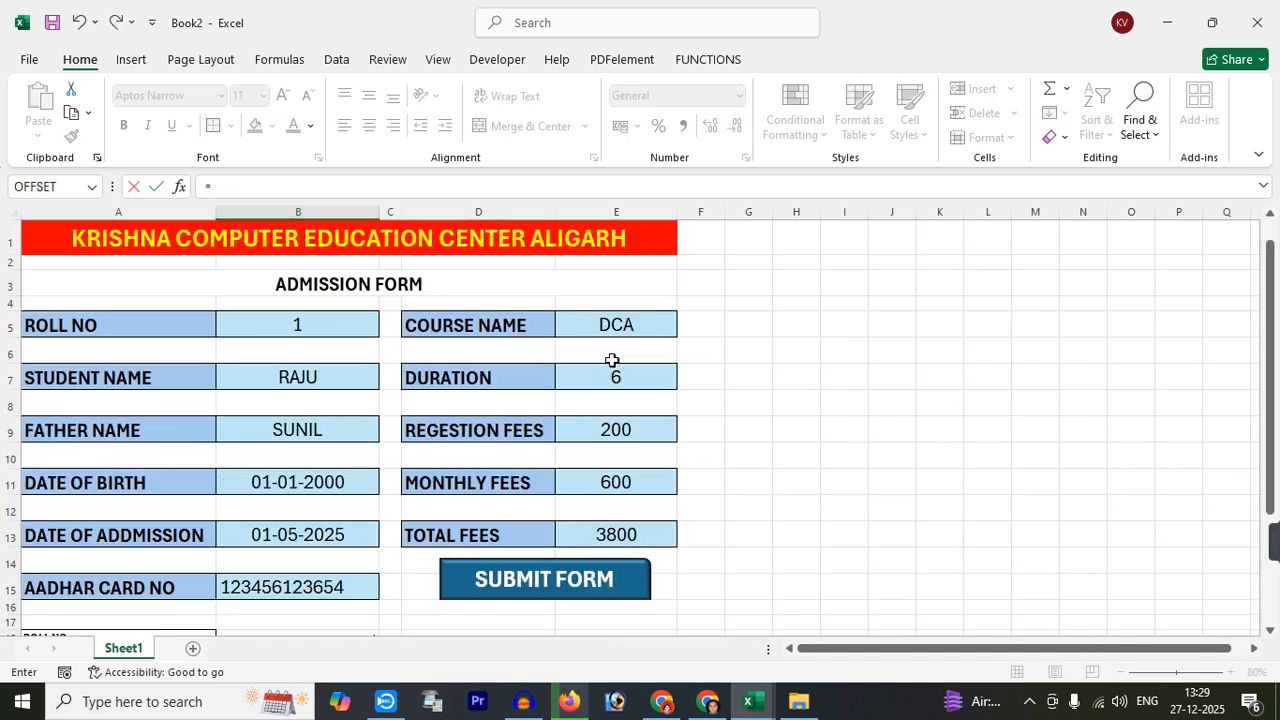
left_click(612, 322)
key("Return")
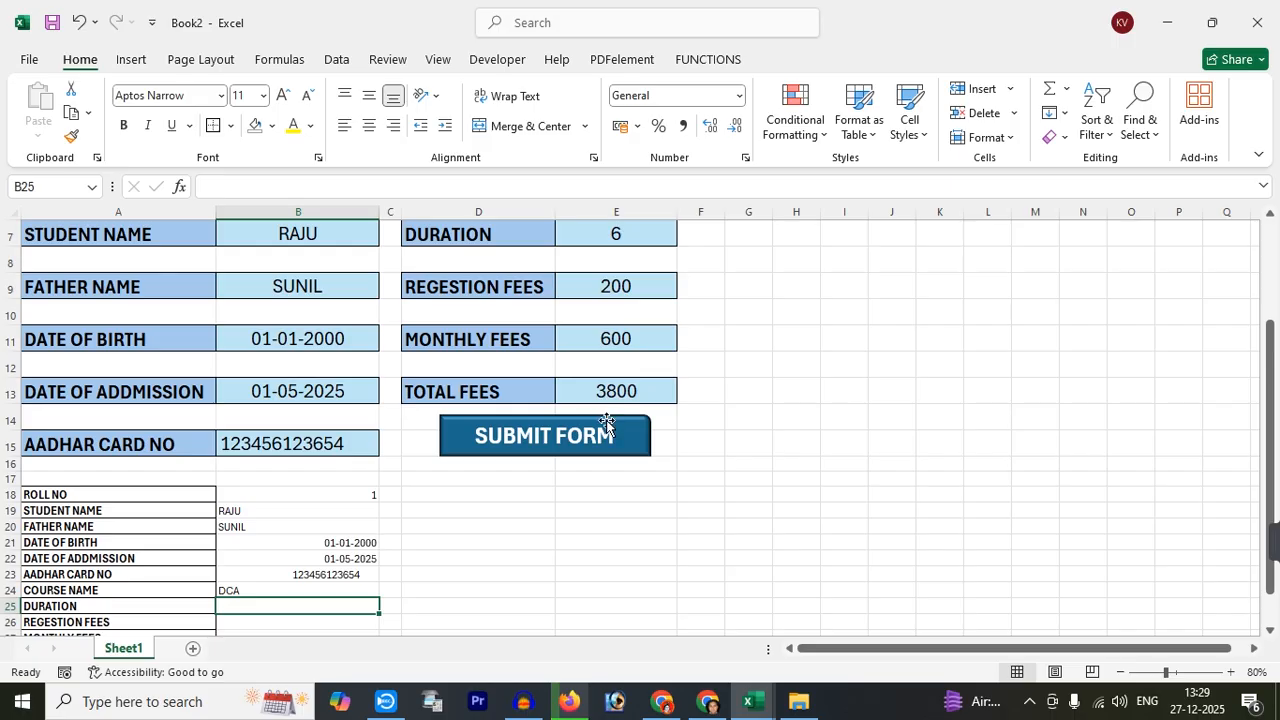
type("=")
left_click(606, 237)
key("Return")
type("=")
left_click(605, 287)
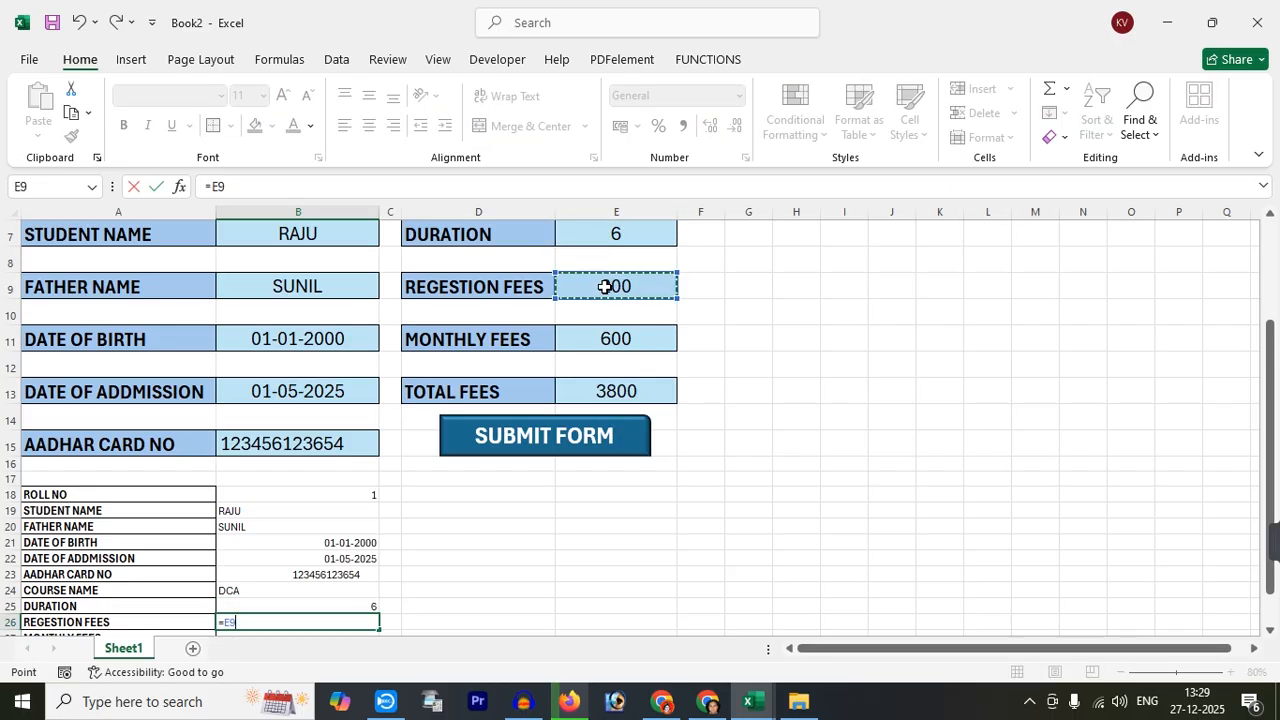
key("Return")
type("=")
left_click(605, 312)
key("Return")
type("=")
left_click(607, 366)
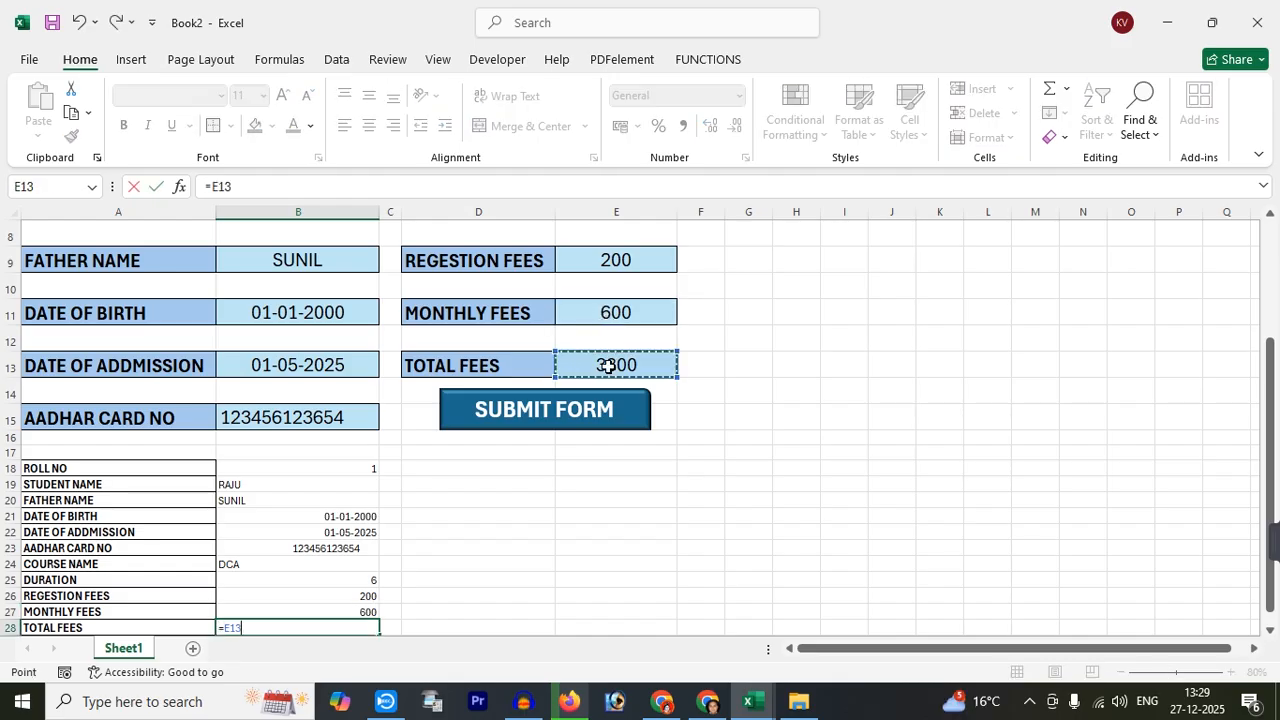
key("Return")
Left-align the record values in B18:B28
left_click_drag(304, 441, 309, 603)
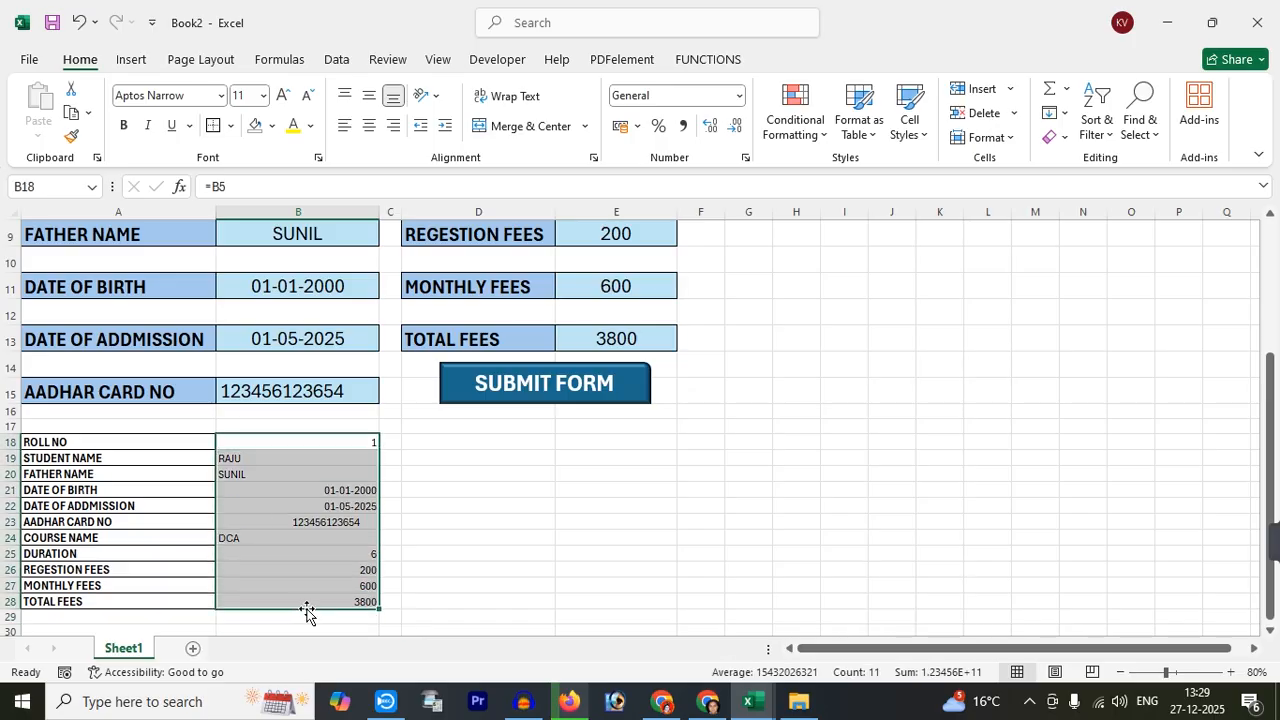
left_click(345, 126)
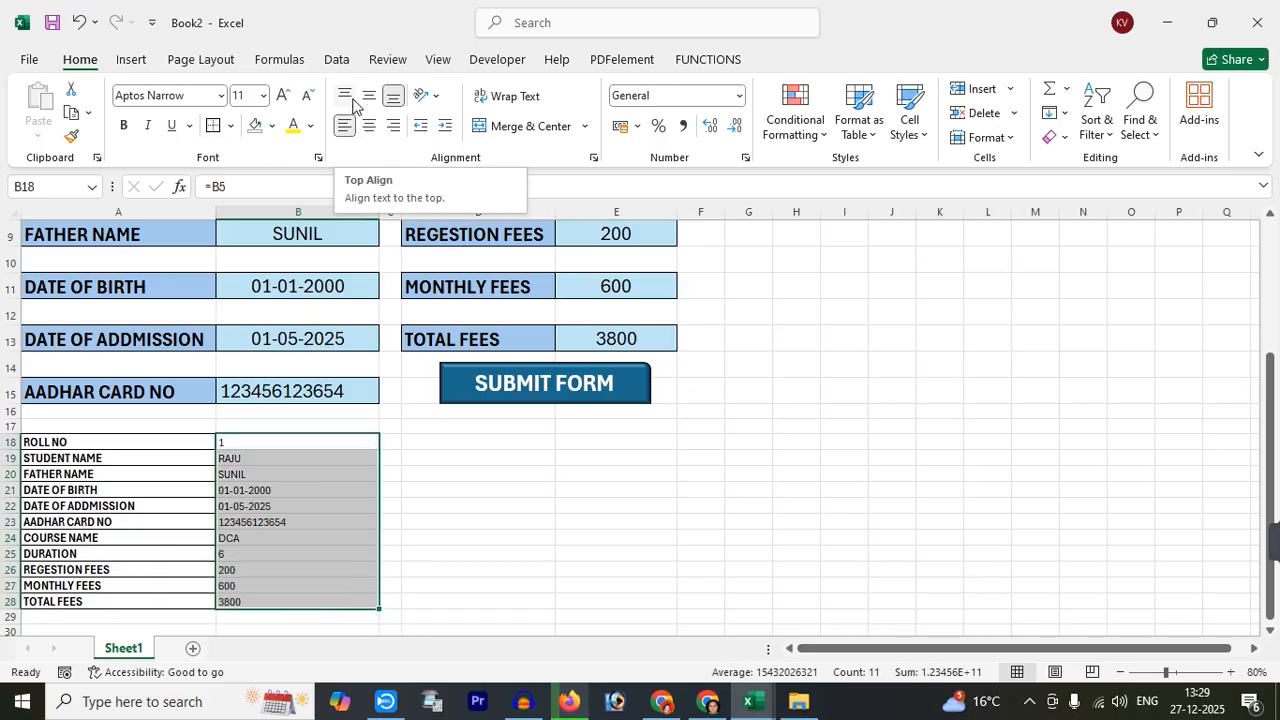
left_click(407, 523)
Put a thick outside border around the admission form A1:E16
scroll(420, 530, "up", 3)
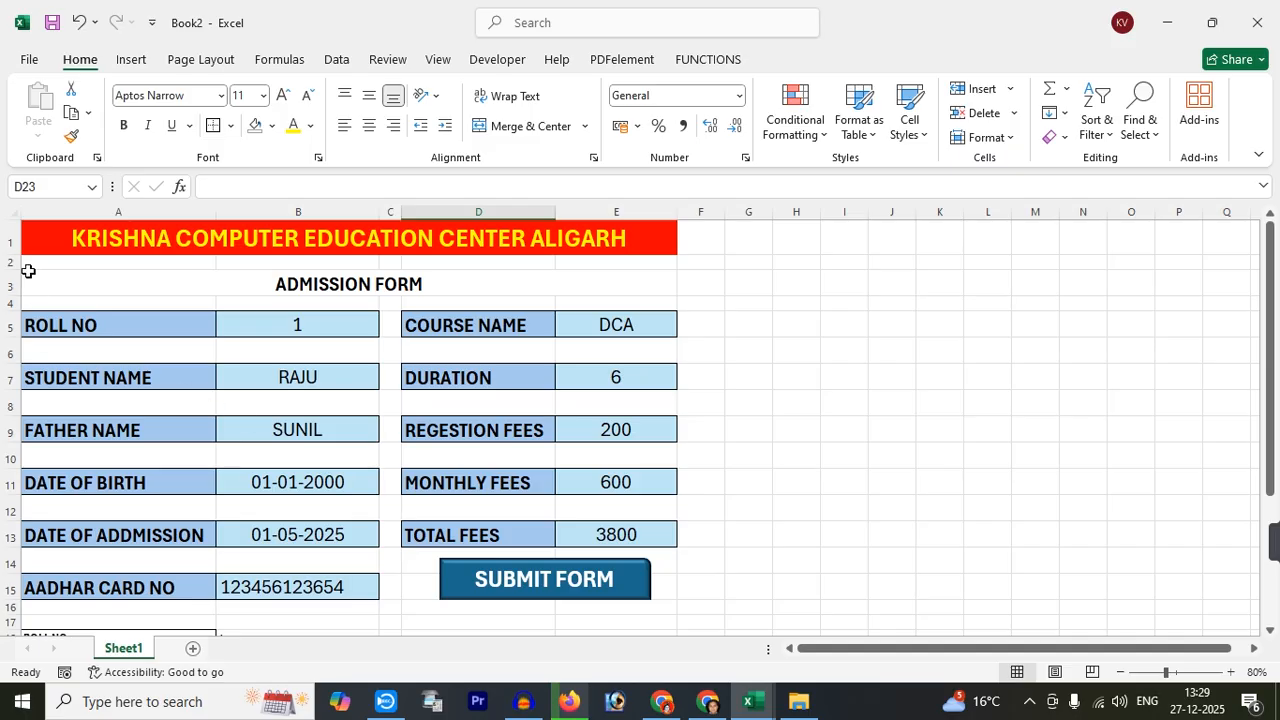
left_click_drag(24, 238, 43, 610)
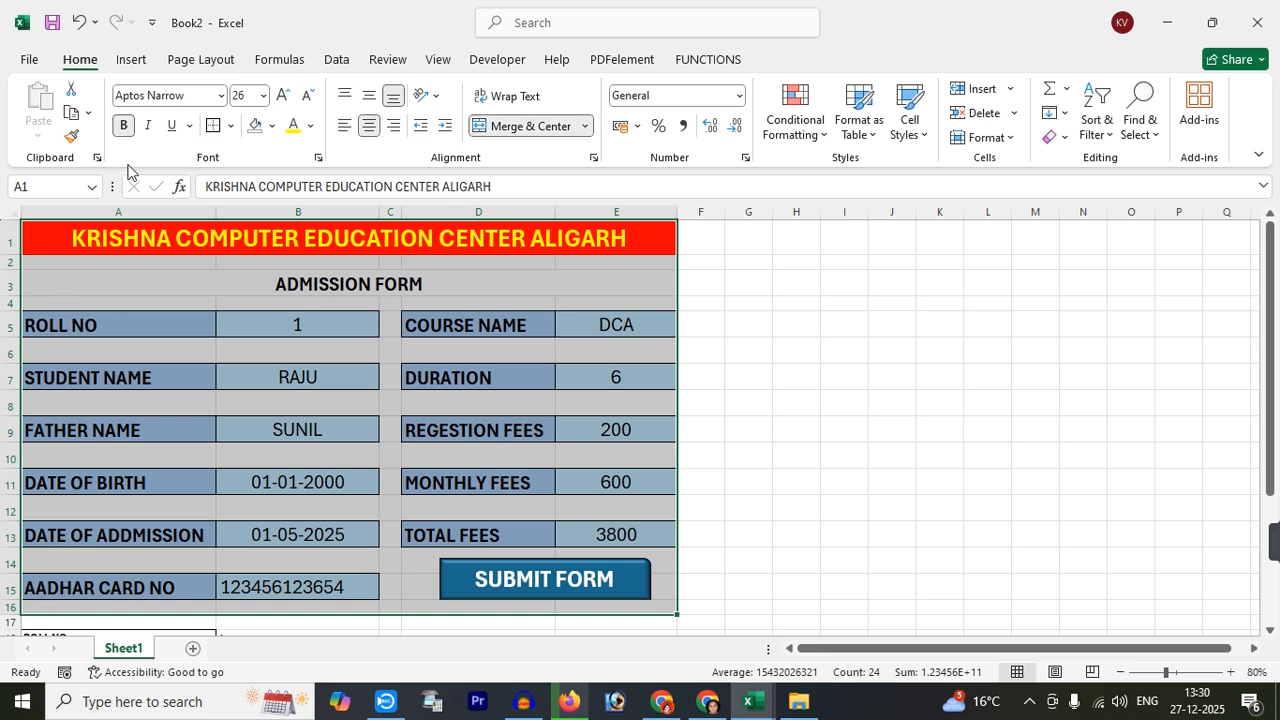
left_click(230, 126)
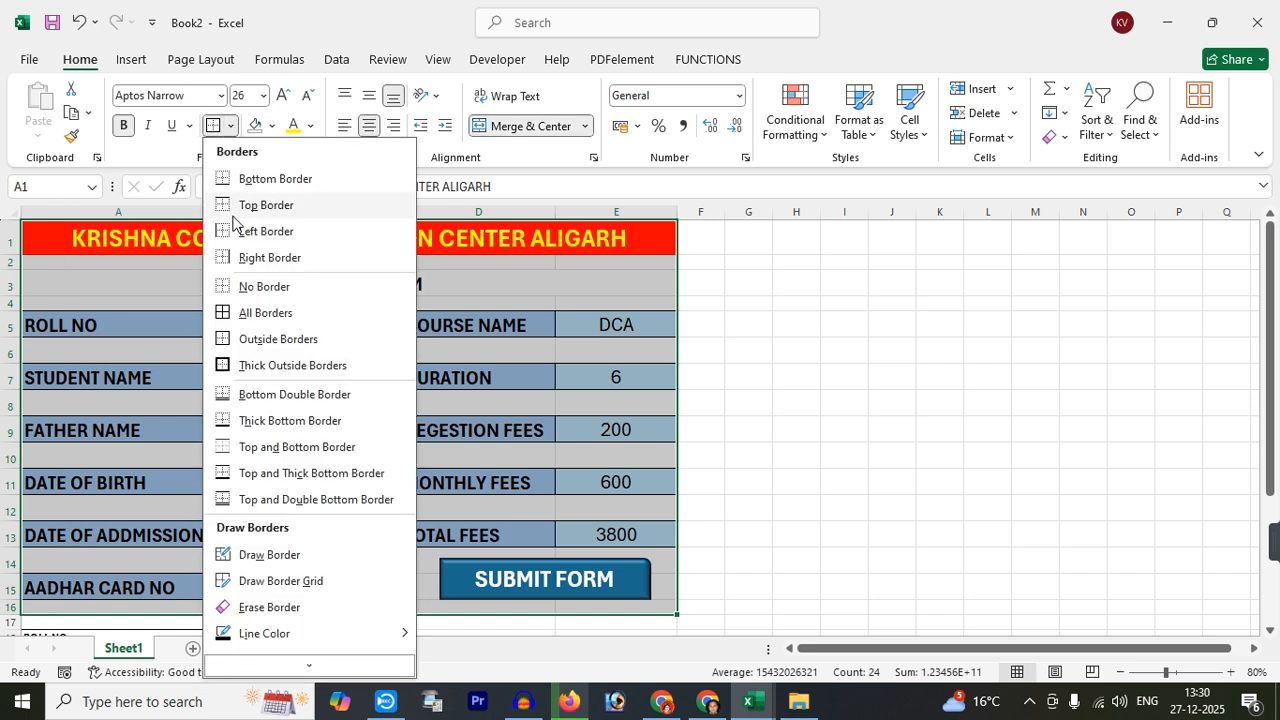
left_click(249, 366)
left_click(899, 509)
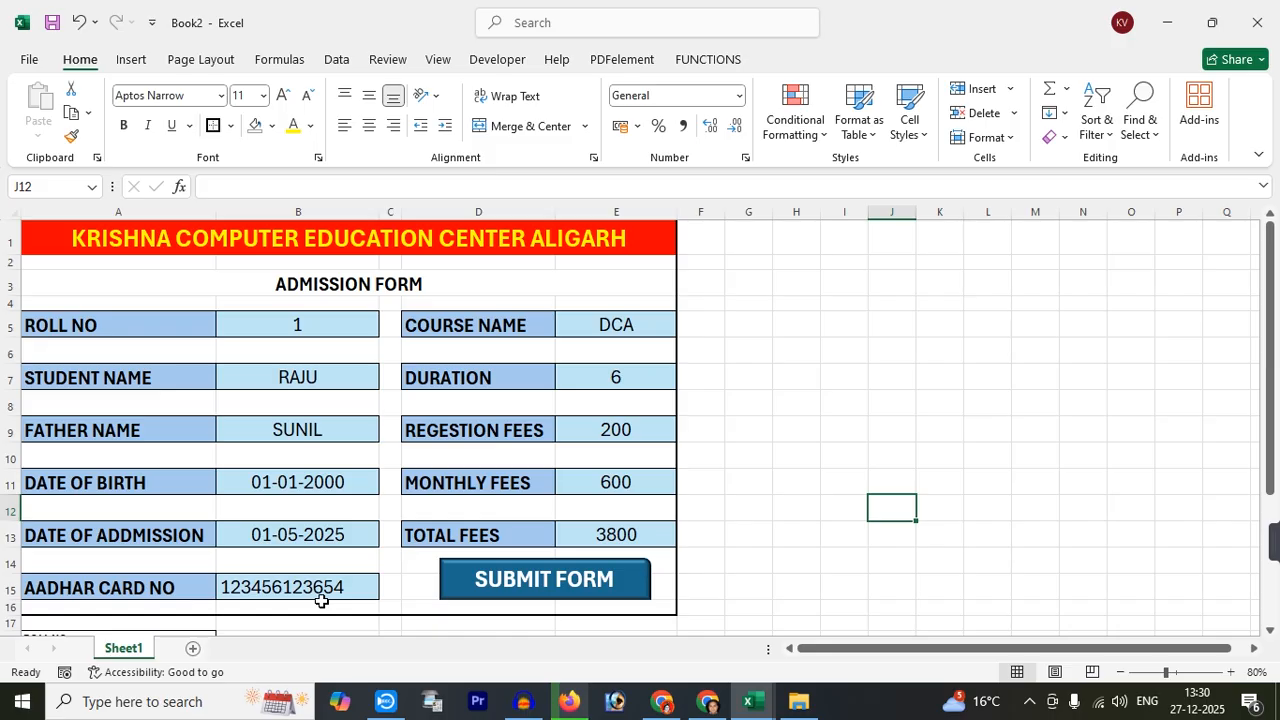
Copy labels A18:A28 and paste them as transposed values across row 1 of a new Sheet2
scroll(321, 600, "down", 3)
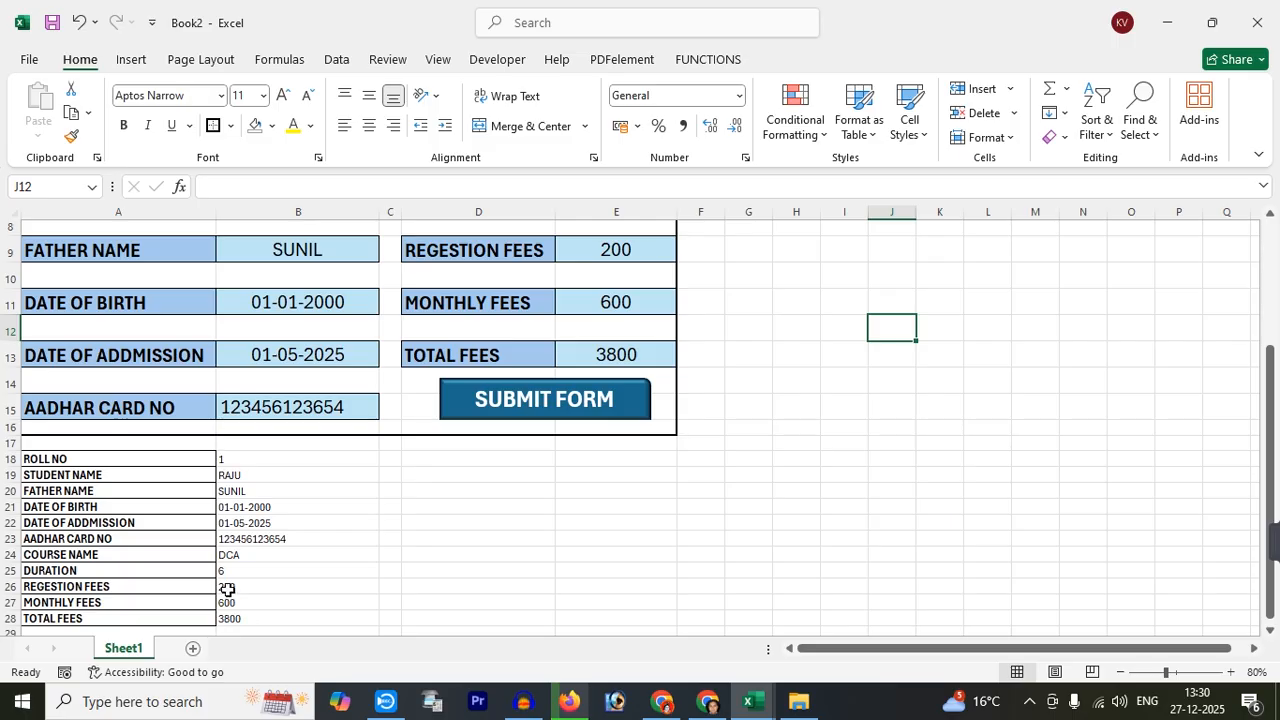
left_click_drag(84, 463, 73, 618)
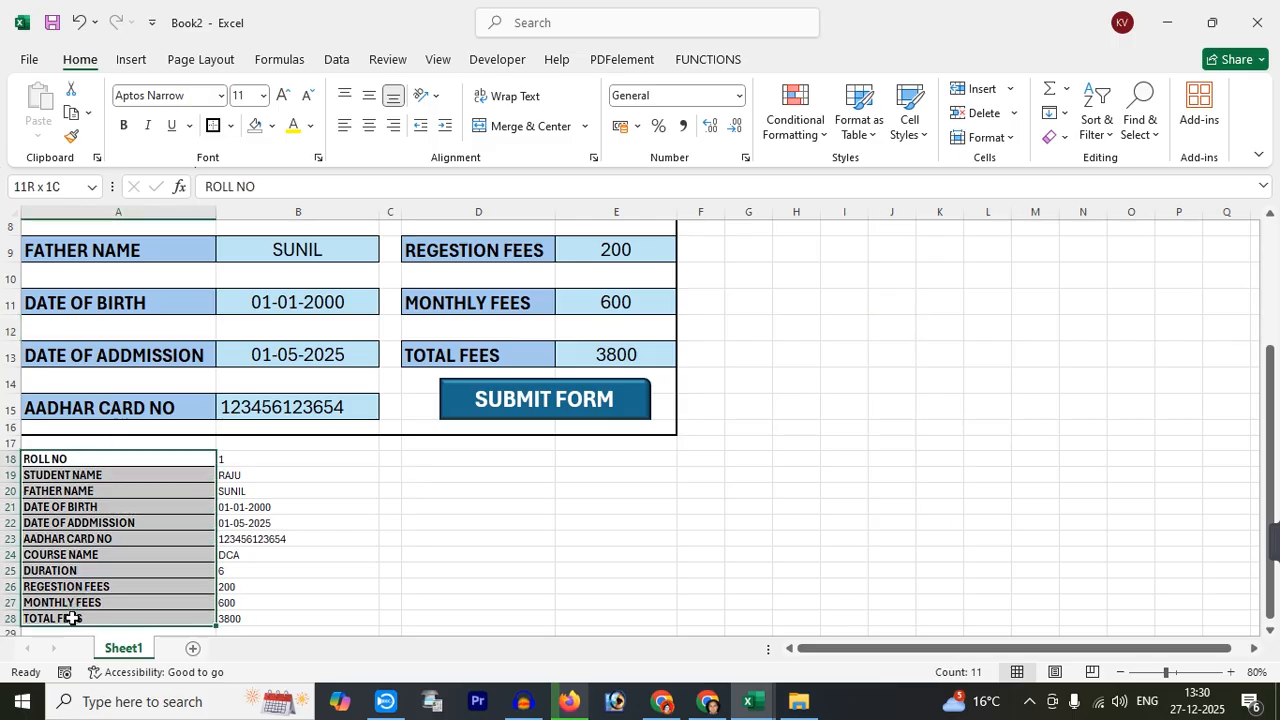
left_click(71, 112)
left_click(192, 648)
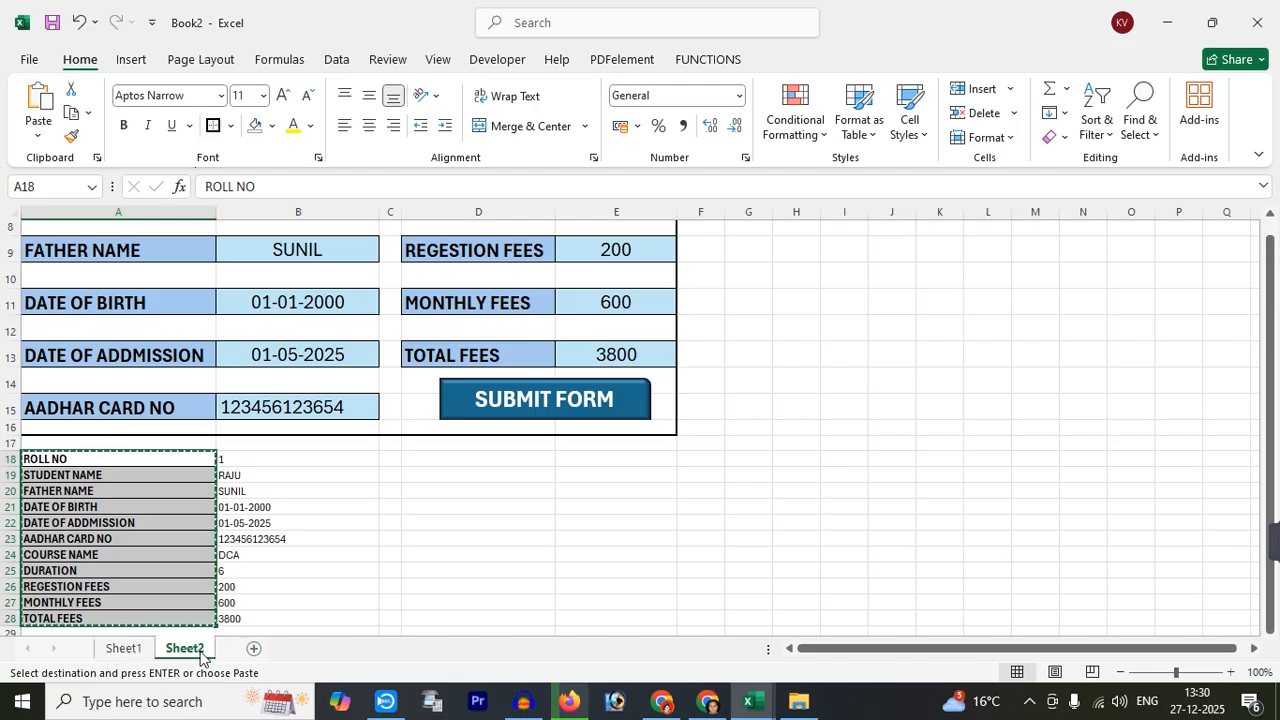
left_click(37, 138)
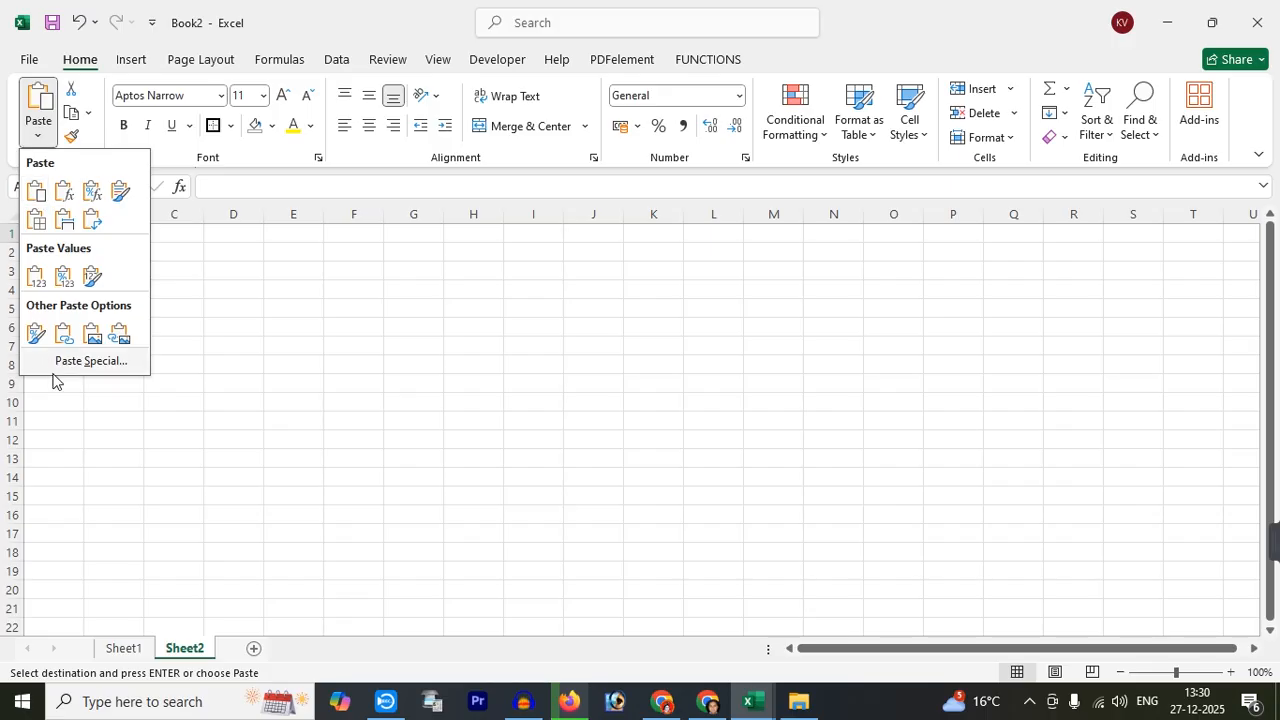
left_click(89, 363)
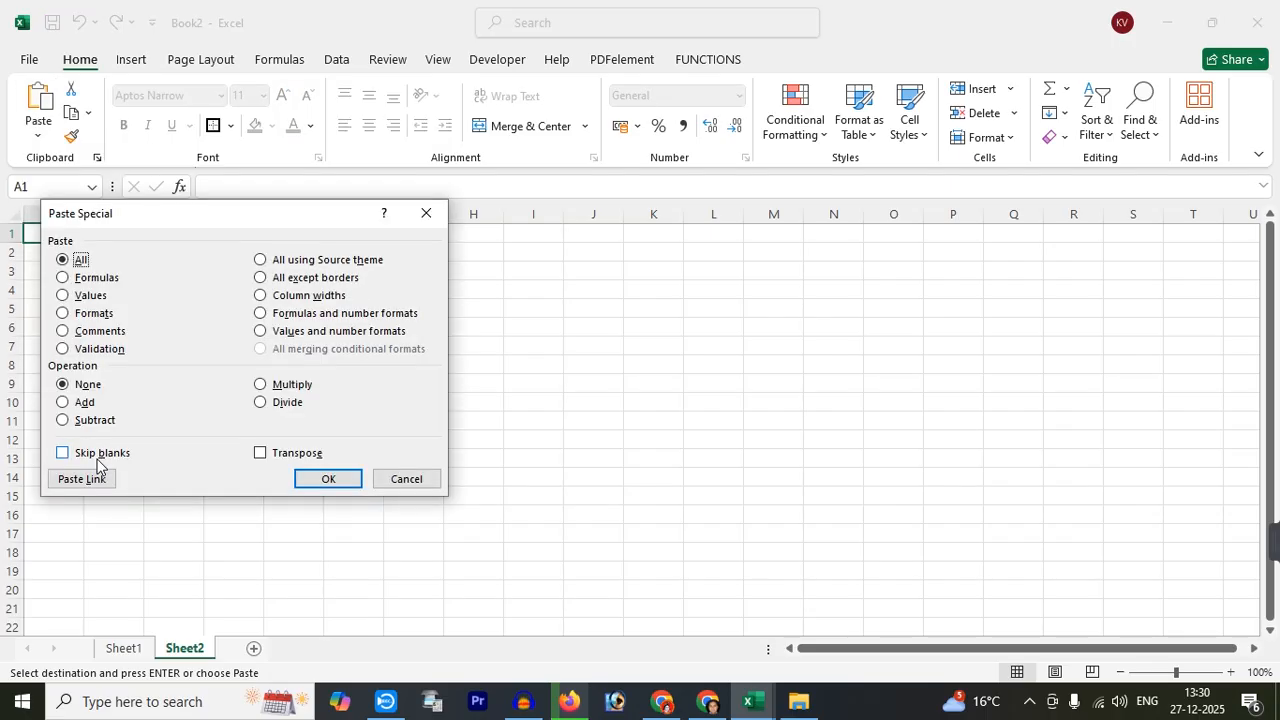
left_click(85, 298)
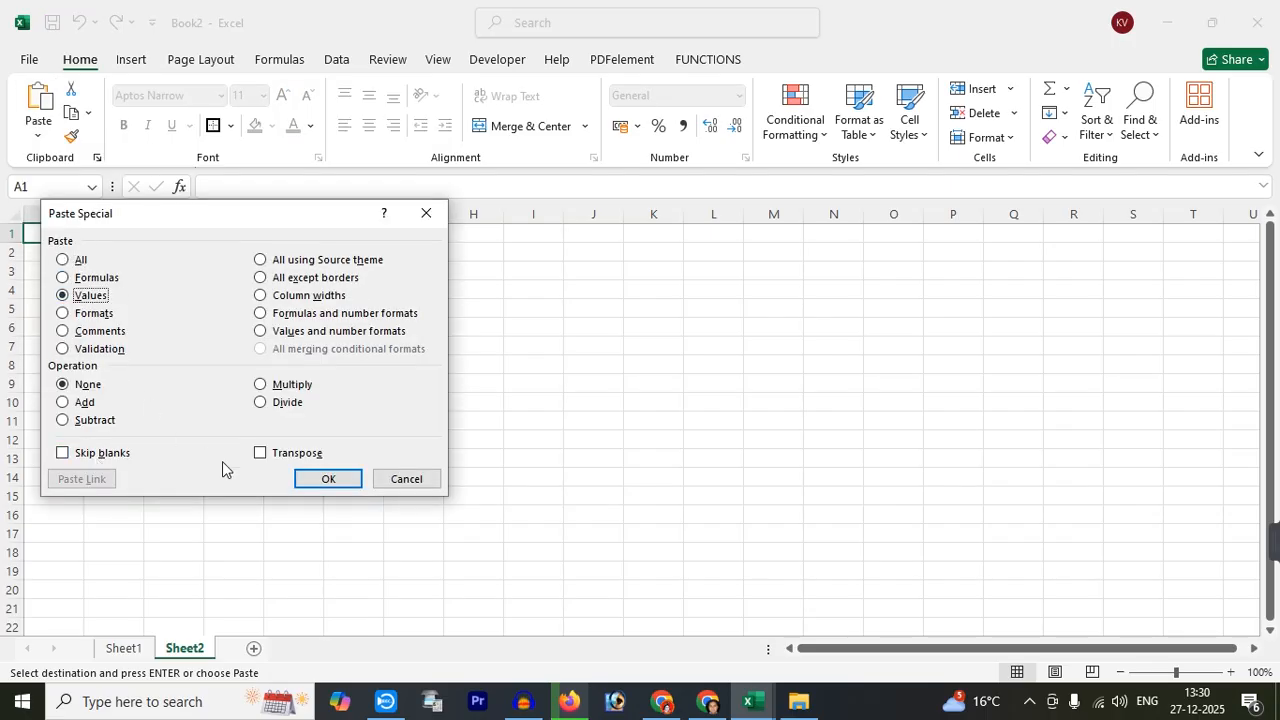
left_click(288, 456)
left_click(335, 481)
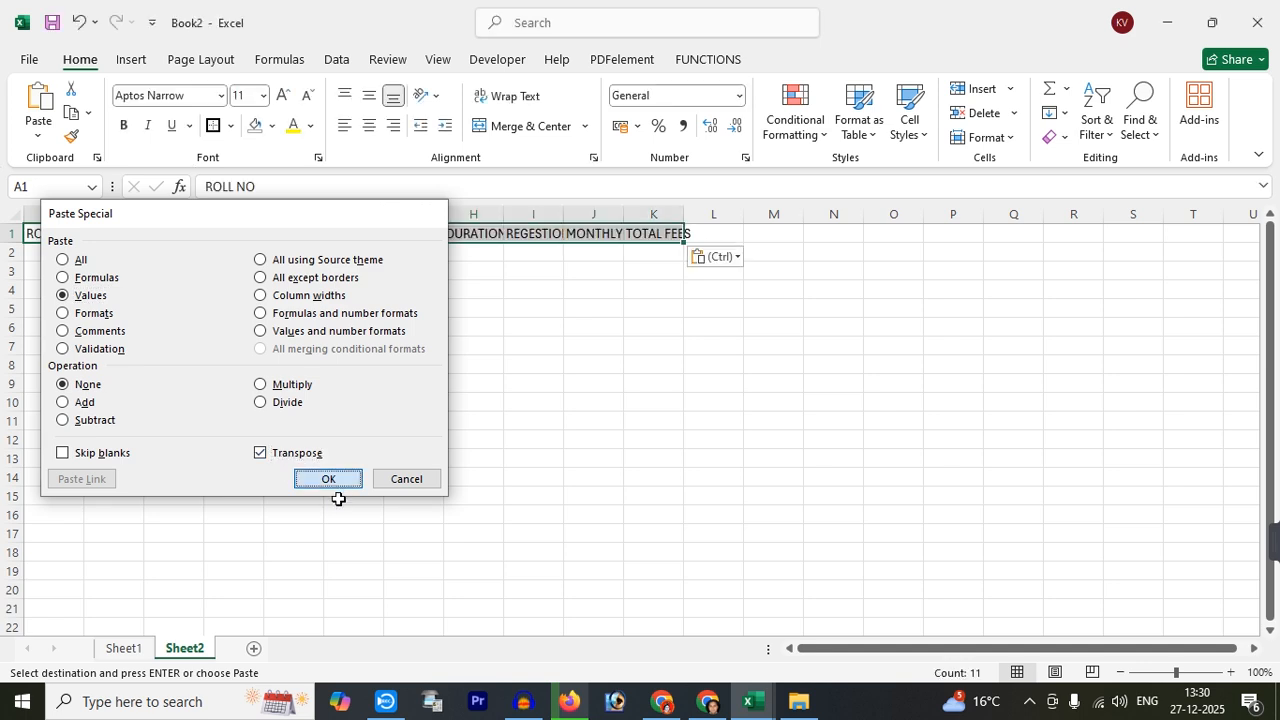
Compare the Sheet1 labels with the new Sheet2 headers, ending on Sheet2
left_click(125, 649)
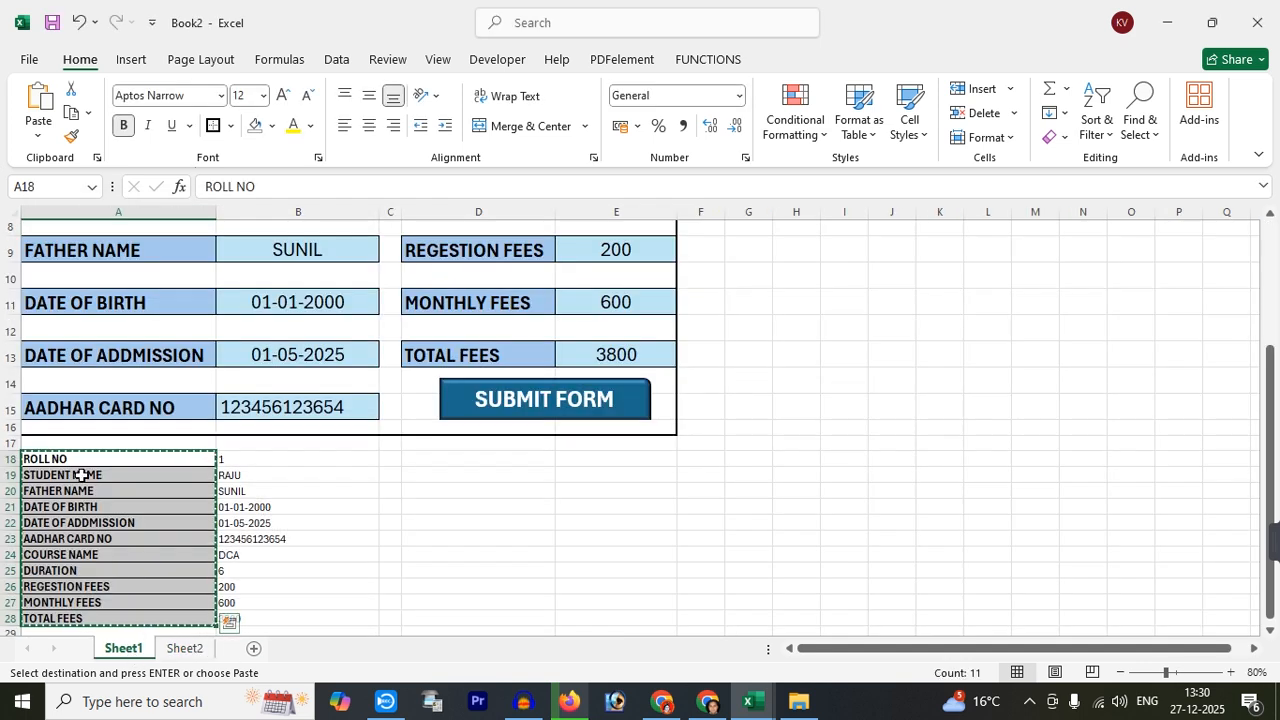
left_click(184, 649)
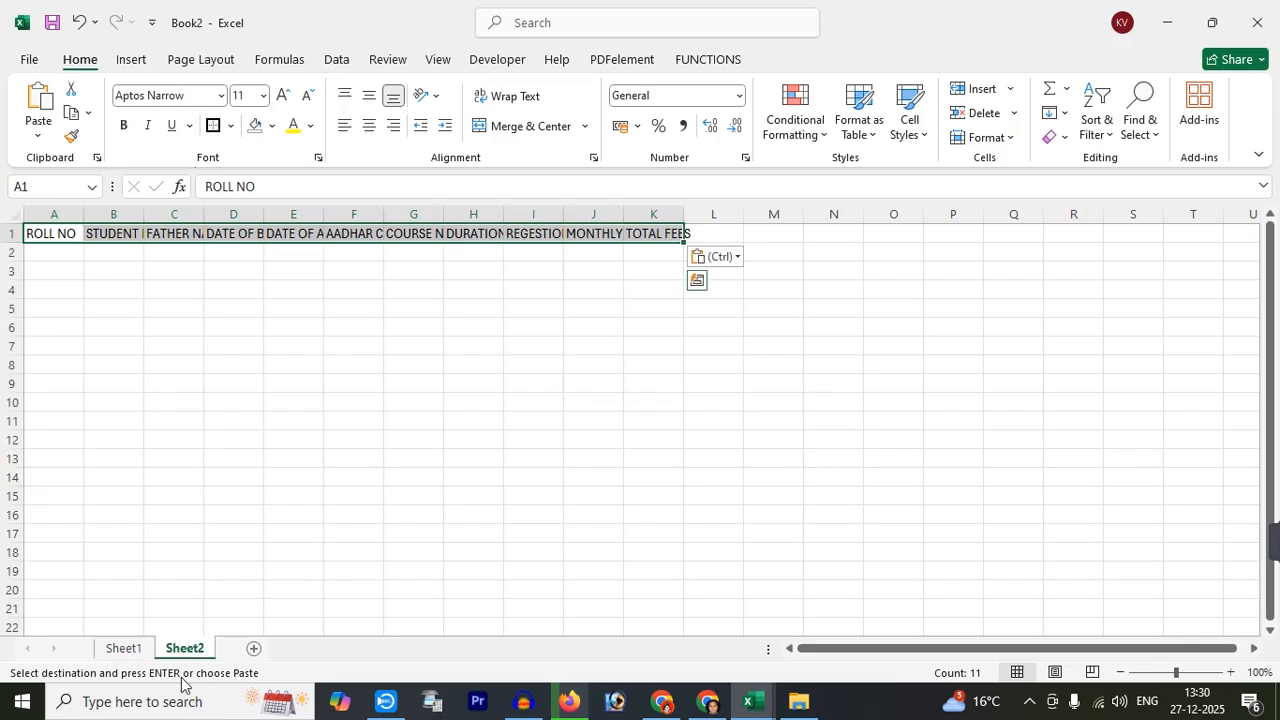
left_click(125, 649)
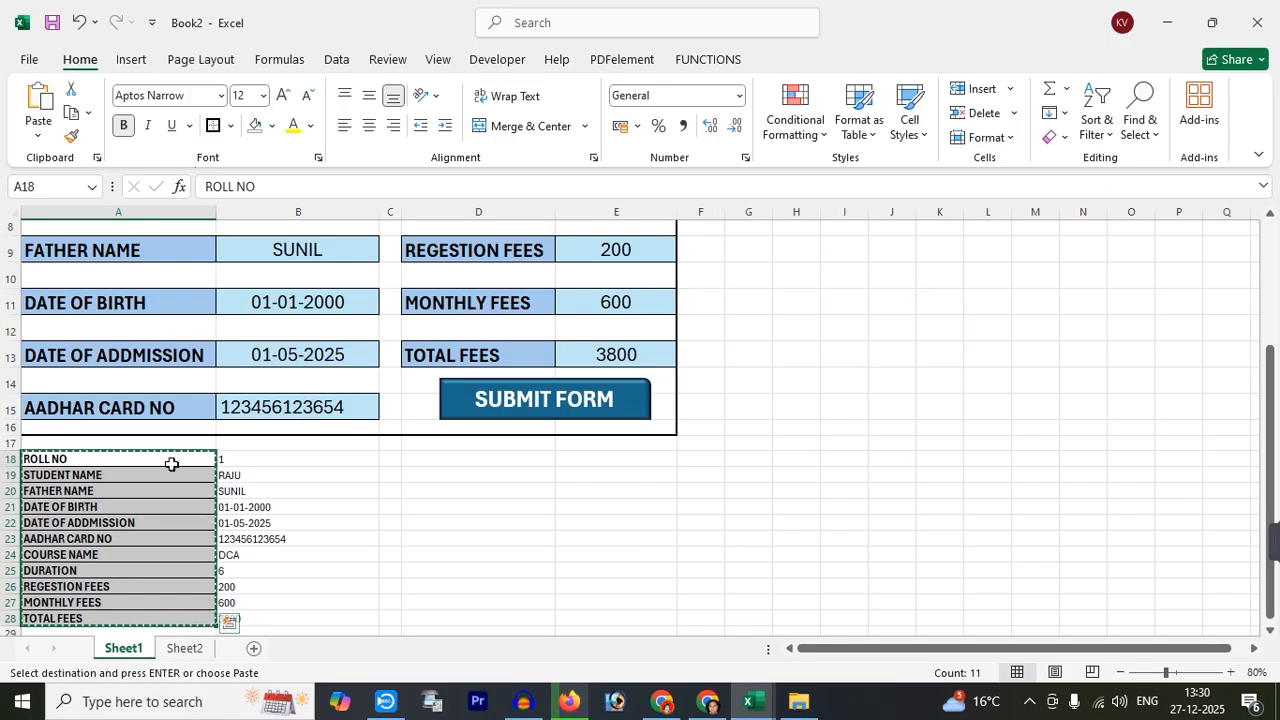
left_click(185, 649)
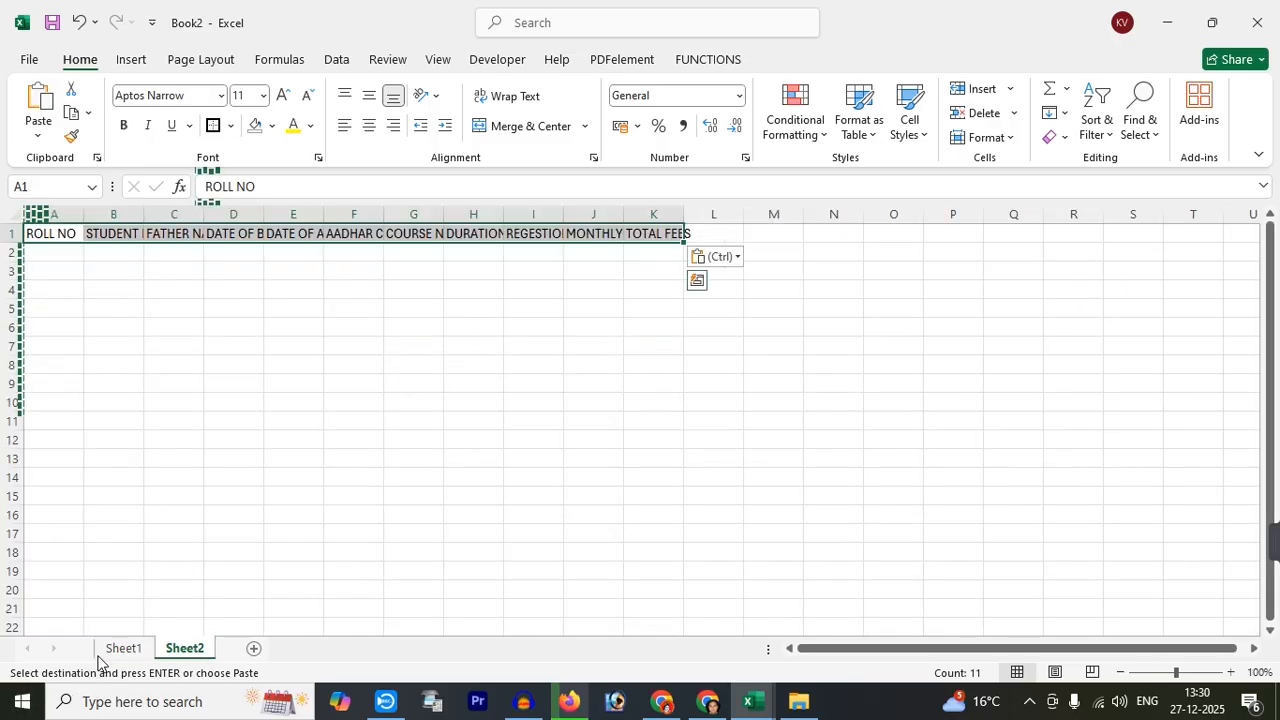
left_click(121, 649)
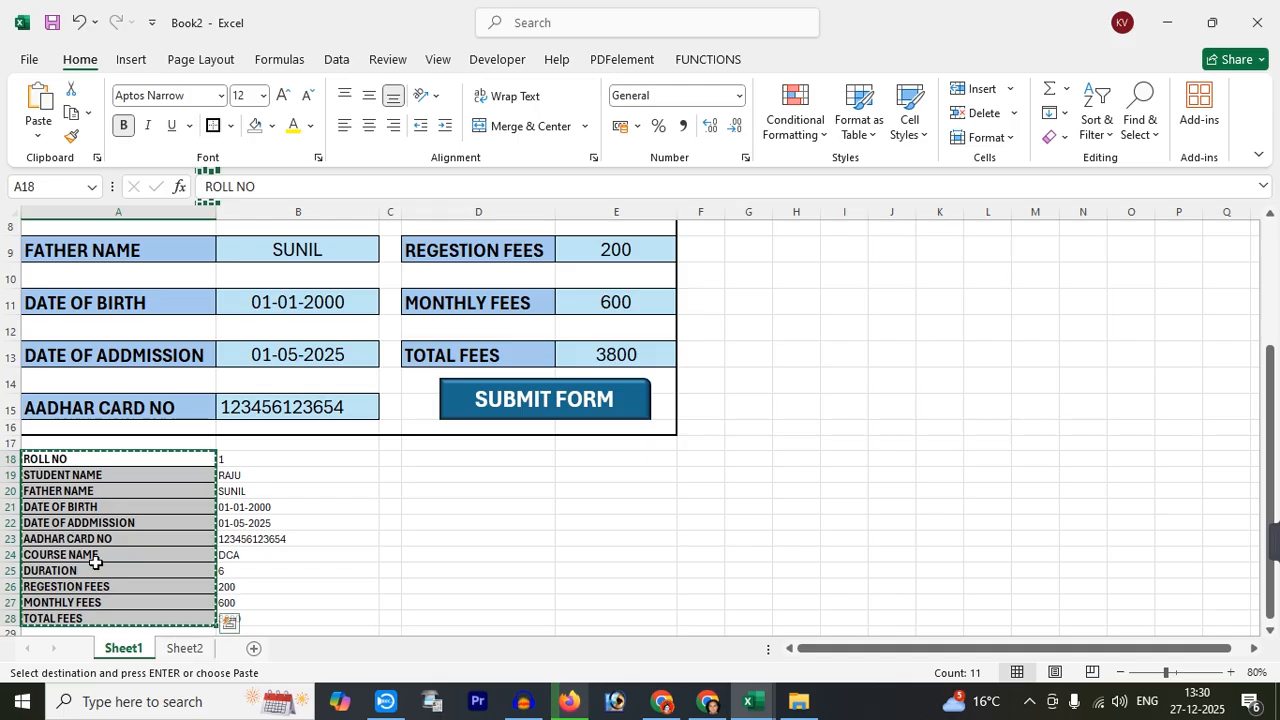
left_click(184, 648)
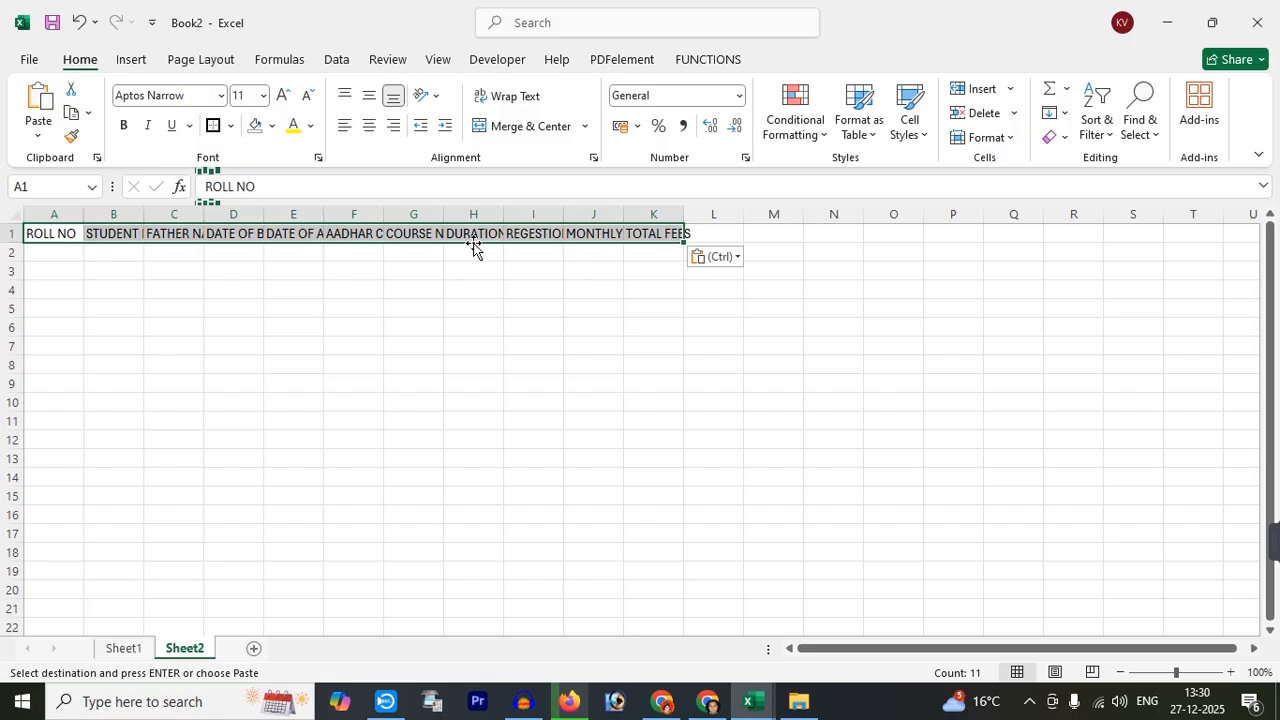
Widen column A for ROLL NO, then AutoFit row 1's height and the column widths
left_click_drag(84, 214, 113, 220)
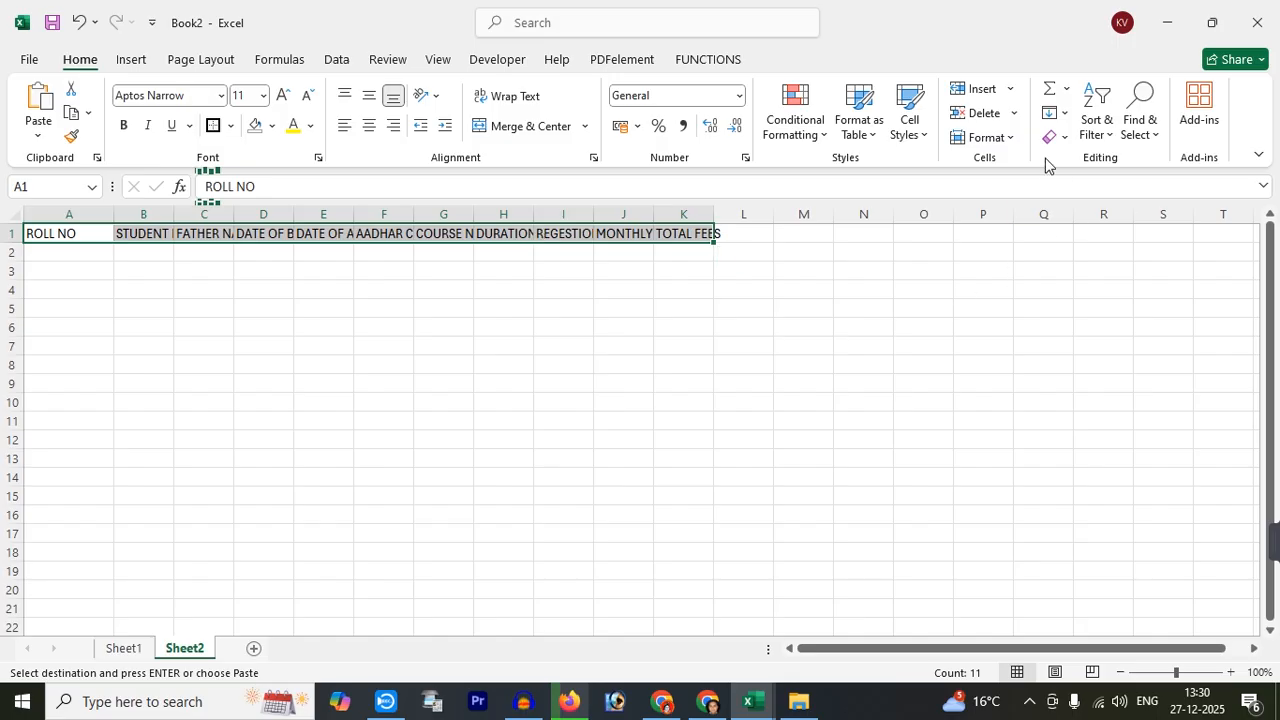
left_click(986, 137)
left_click(990, 219)
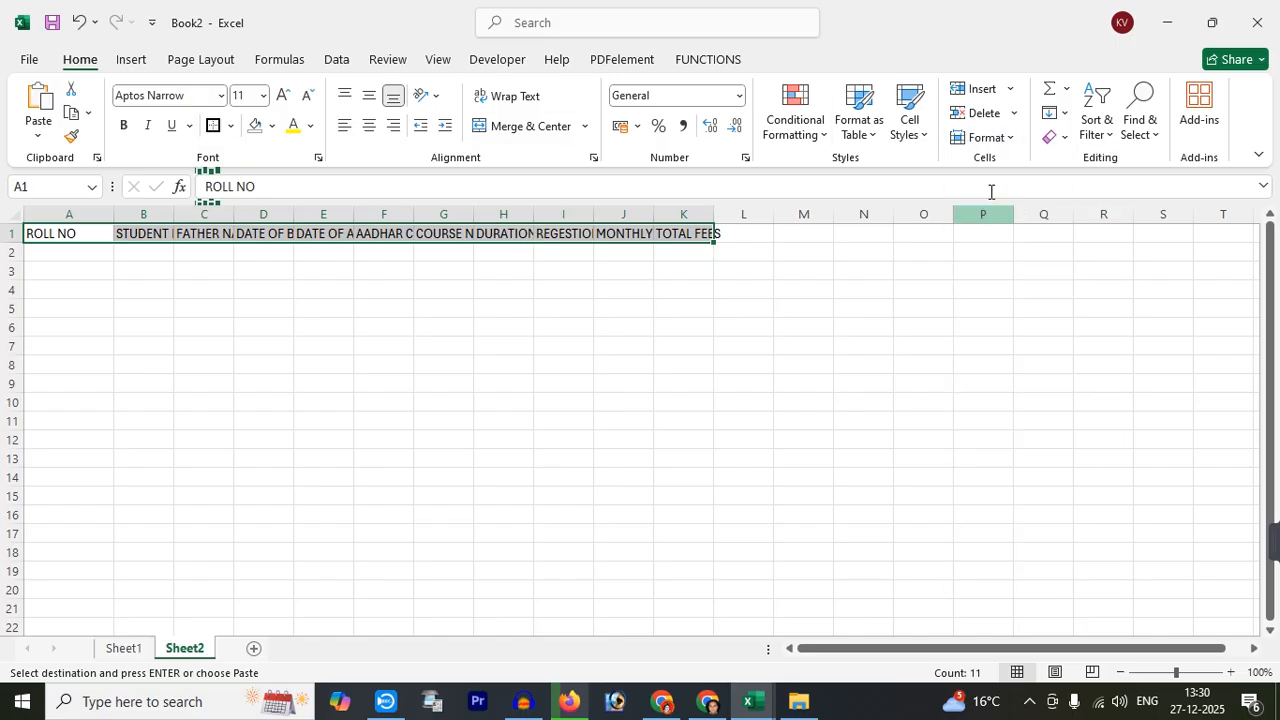
left_click(986, 137)
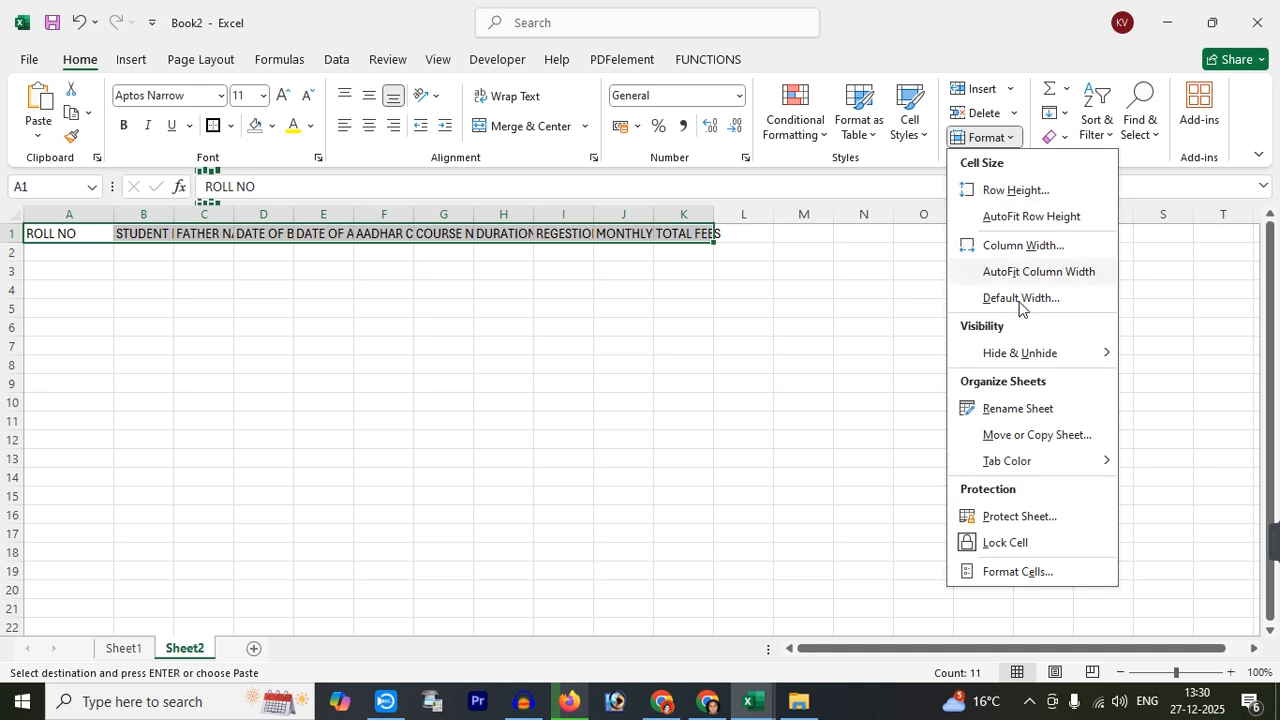
left_click(1020, 271)
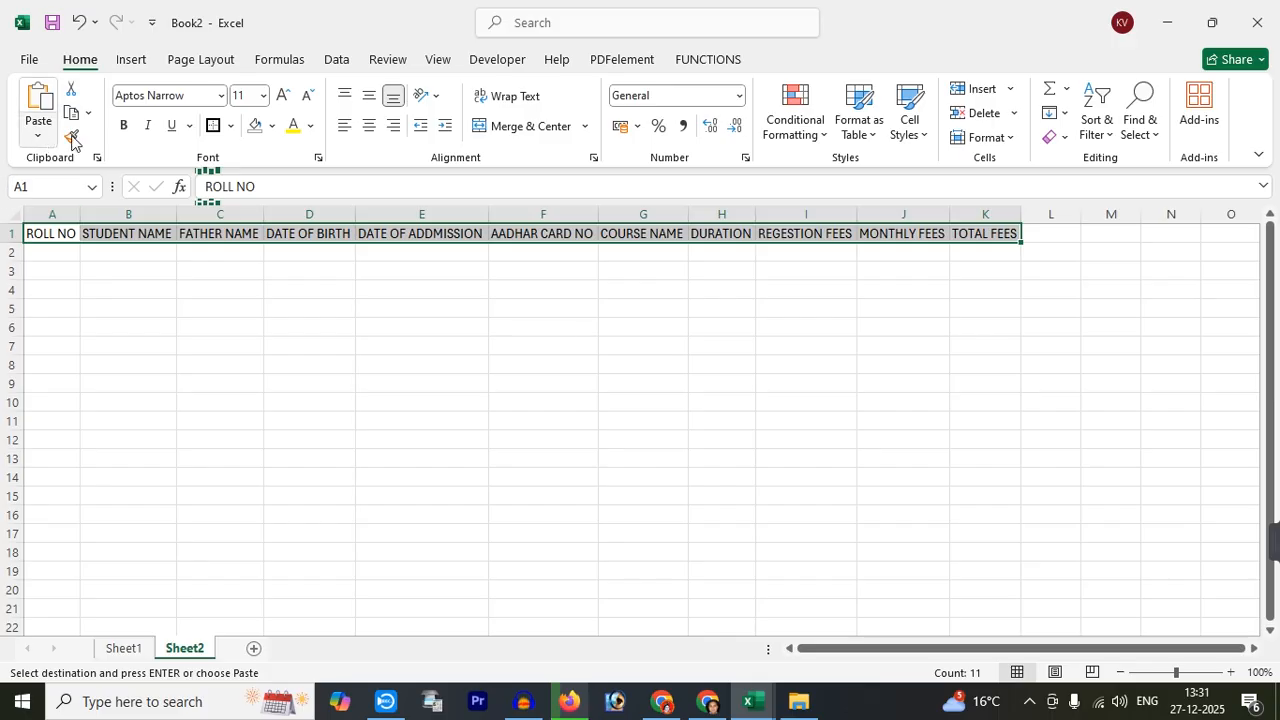
Format the Sheet2 header row as bold with all borders, blue fill and black text
left_click(125, 126)
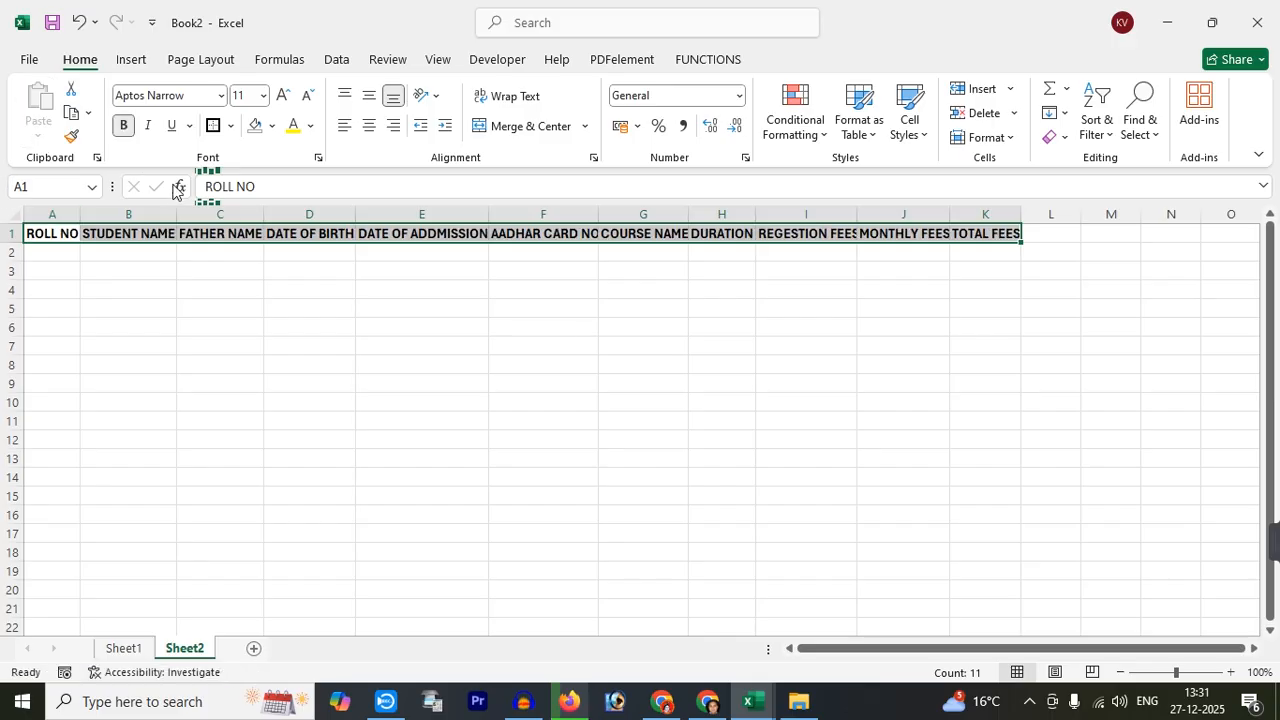
left_click(230, 127)
left_click(232, 312)
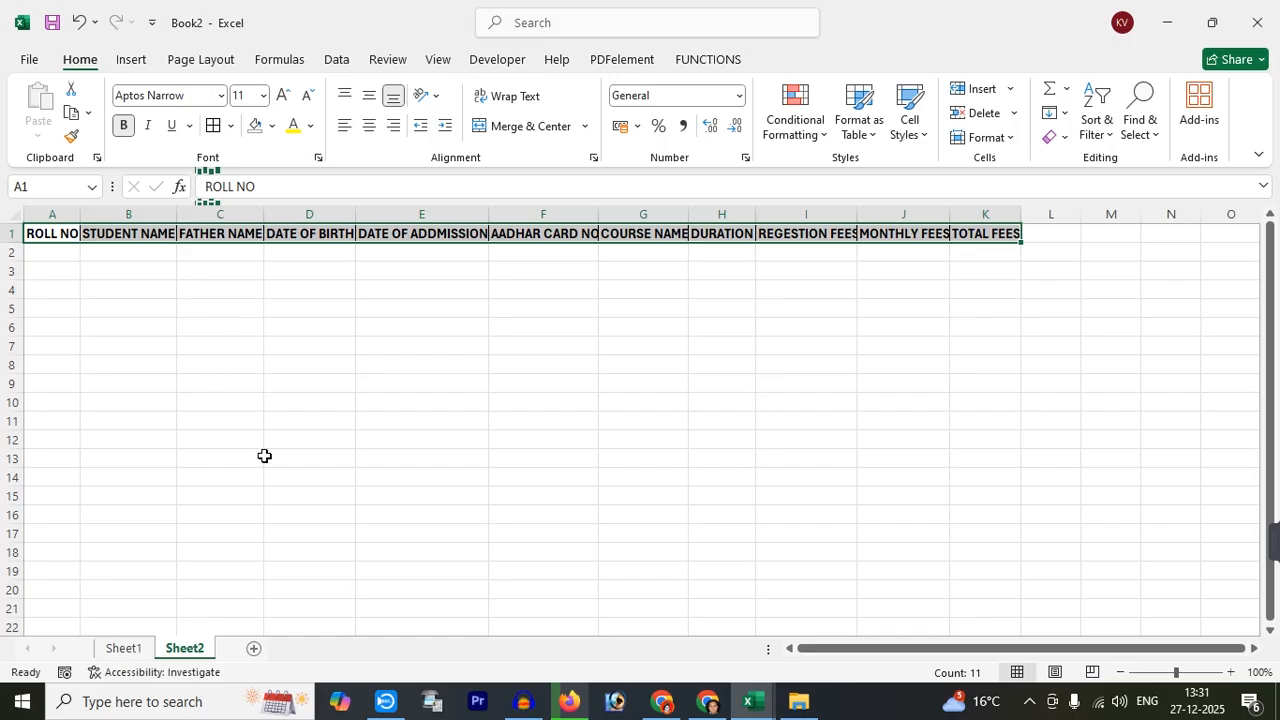
left_click(271, 126)
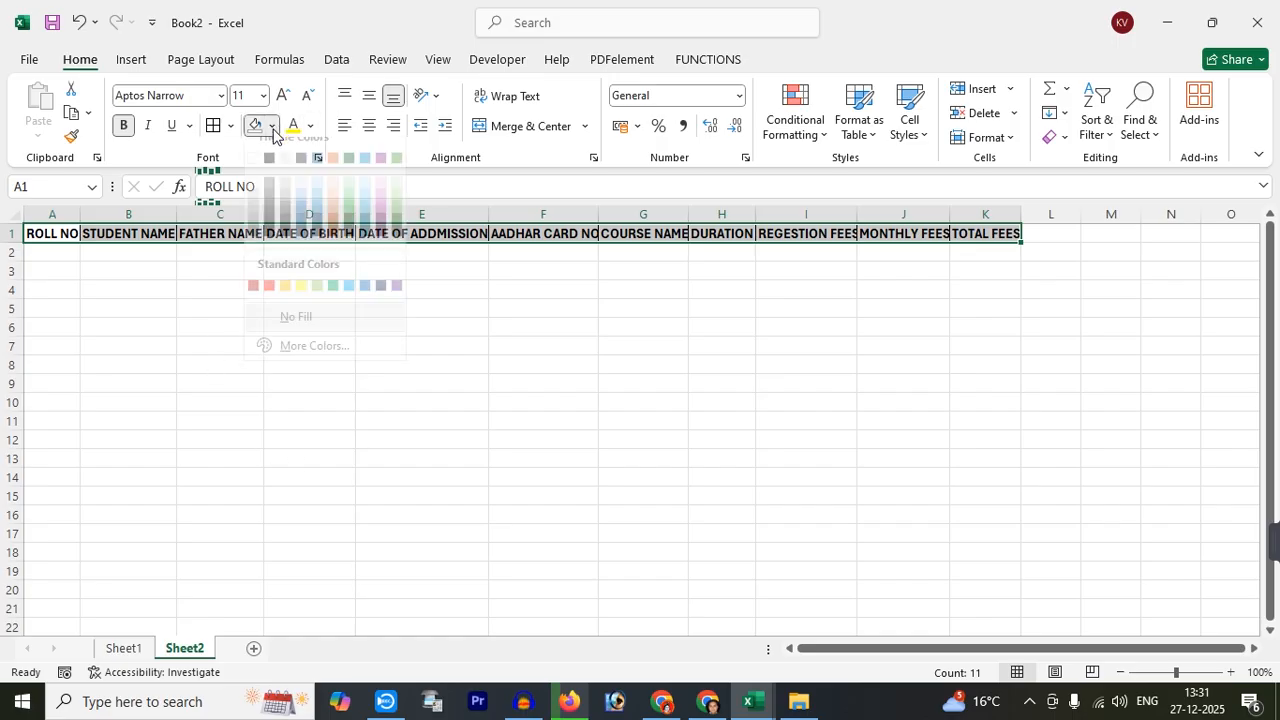
left_click(302, 207)
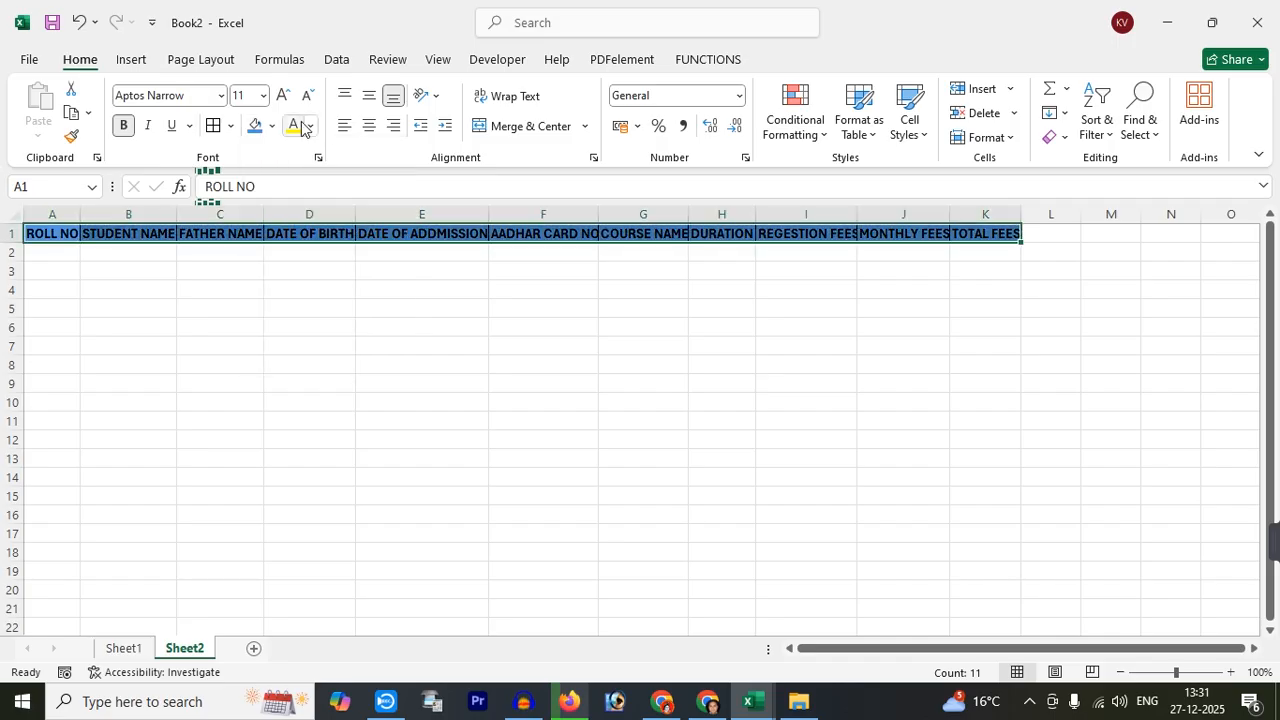
left_click(302, 126)
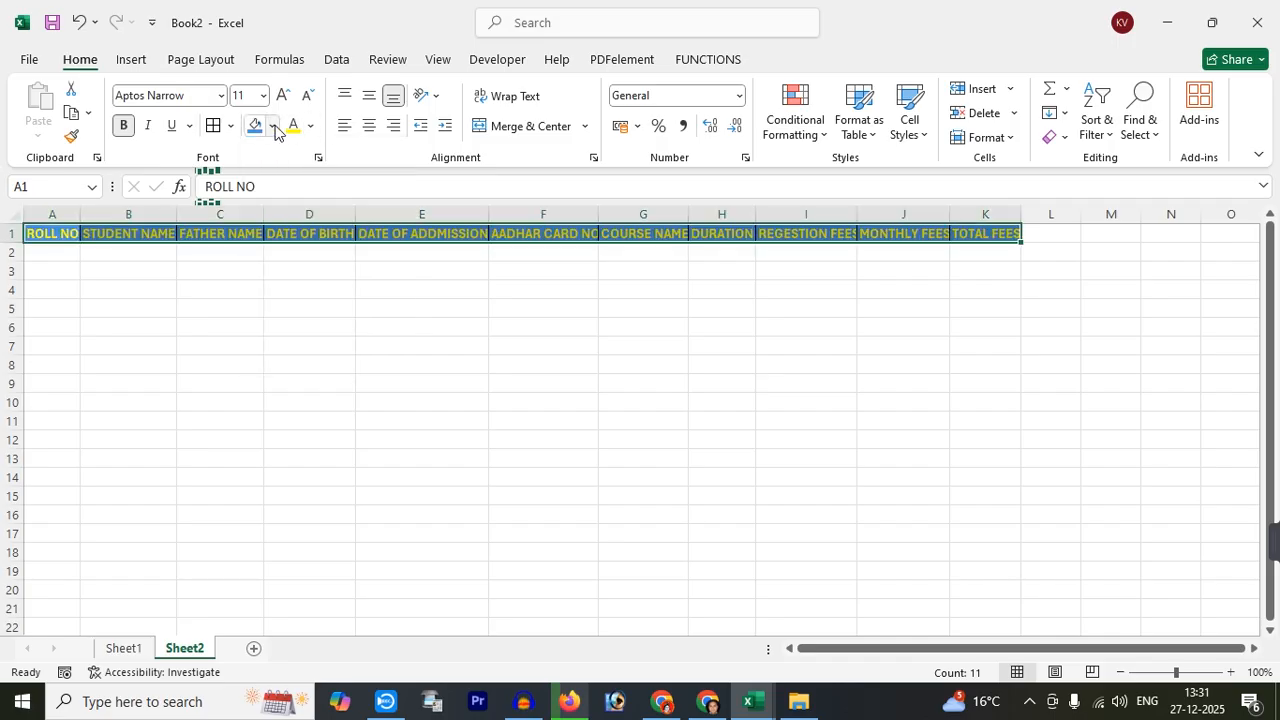
left_click(271, 126)
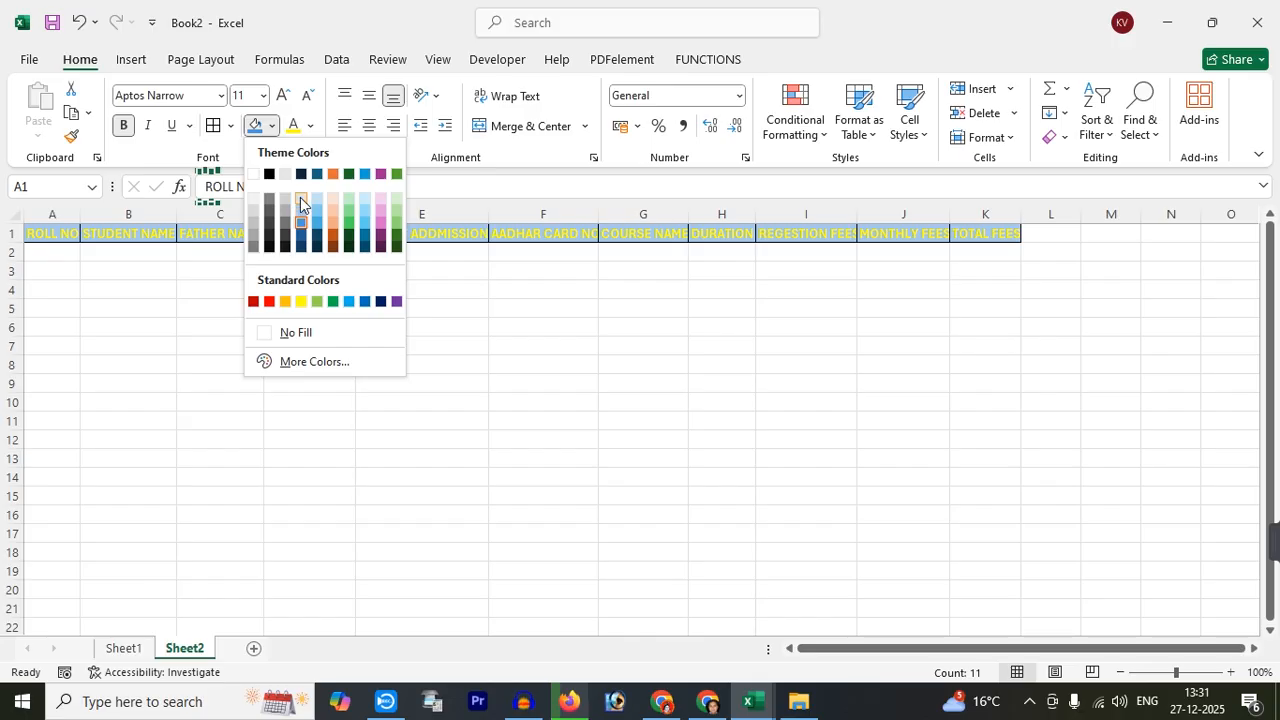
left_click(268, 246)
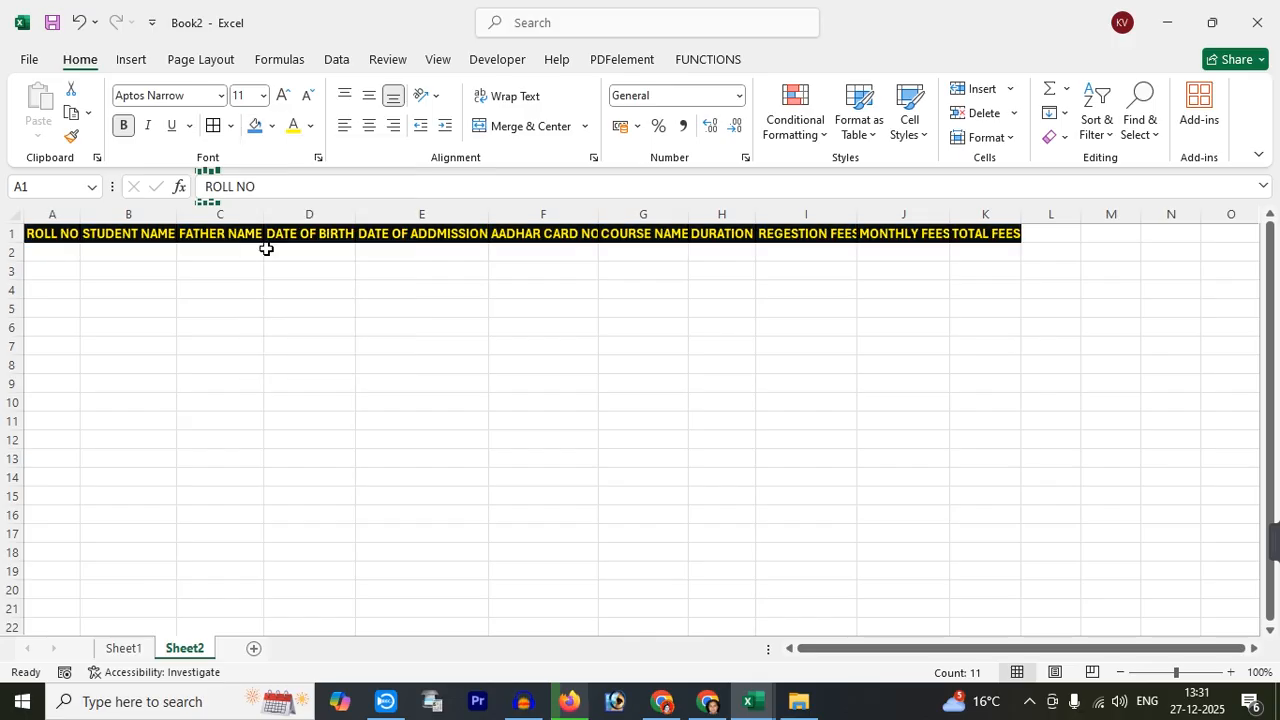
left_click(271, 126)
left_click(317, 226)
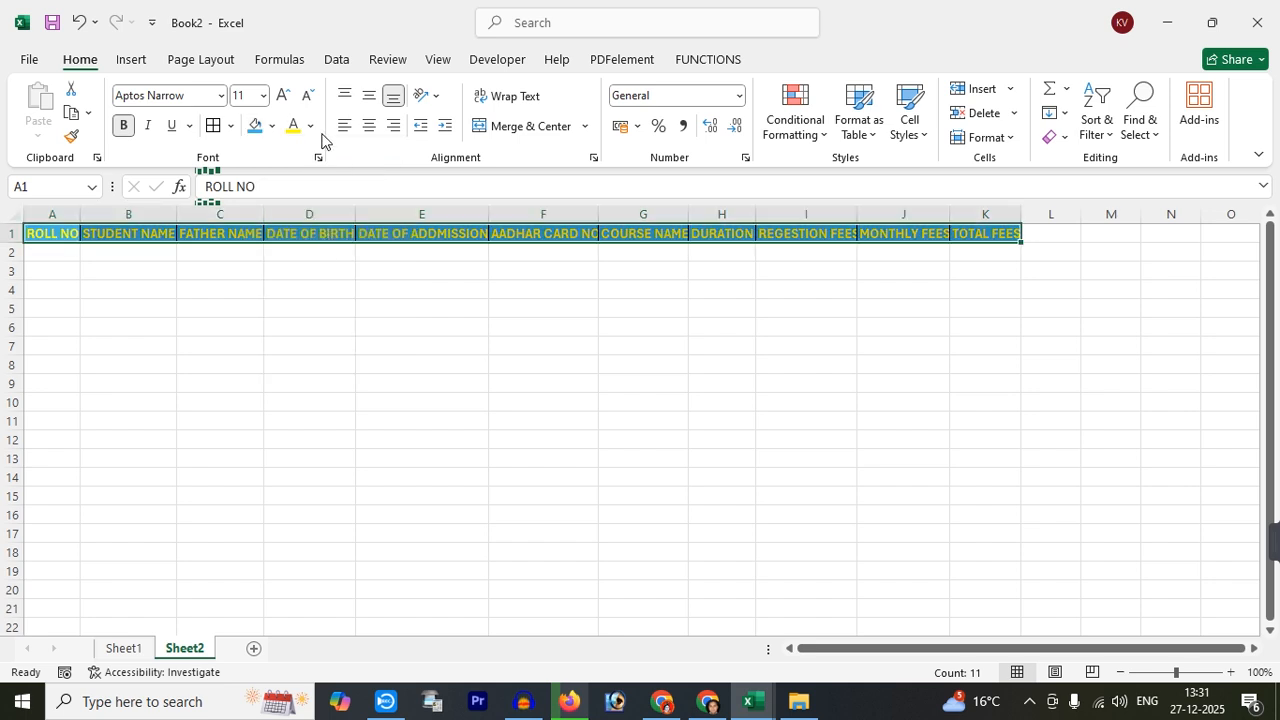
left_click(310, 126)
left_click(307, 204)
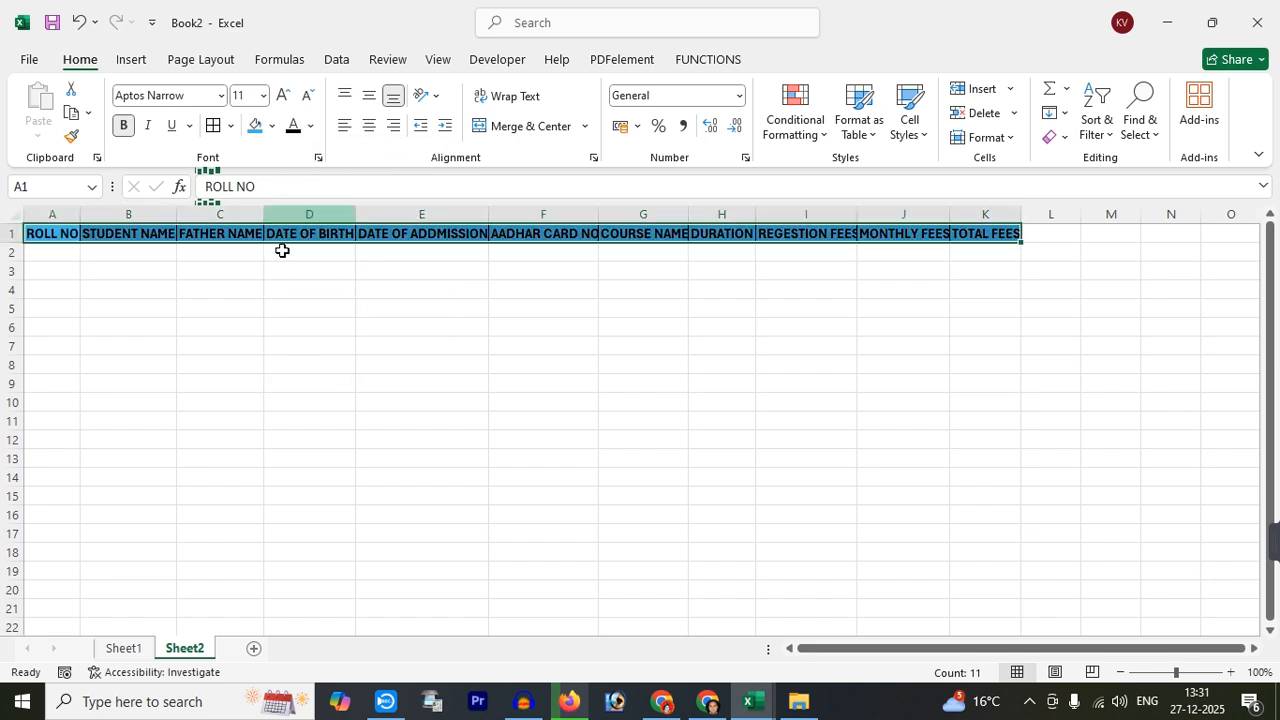
left_click(257, 305)
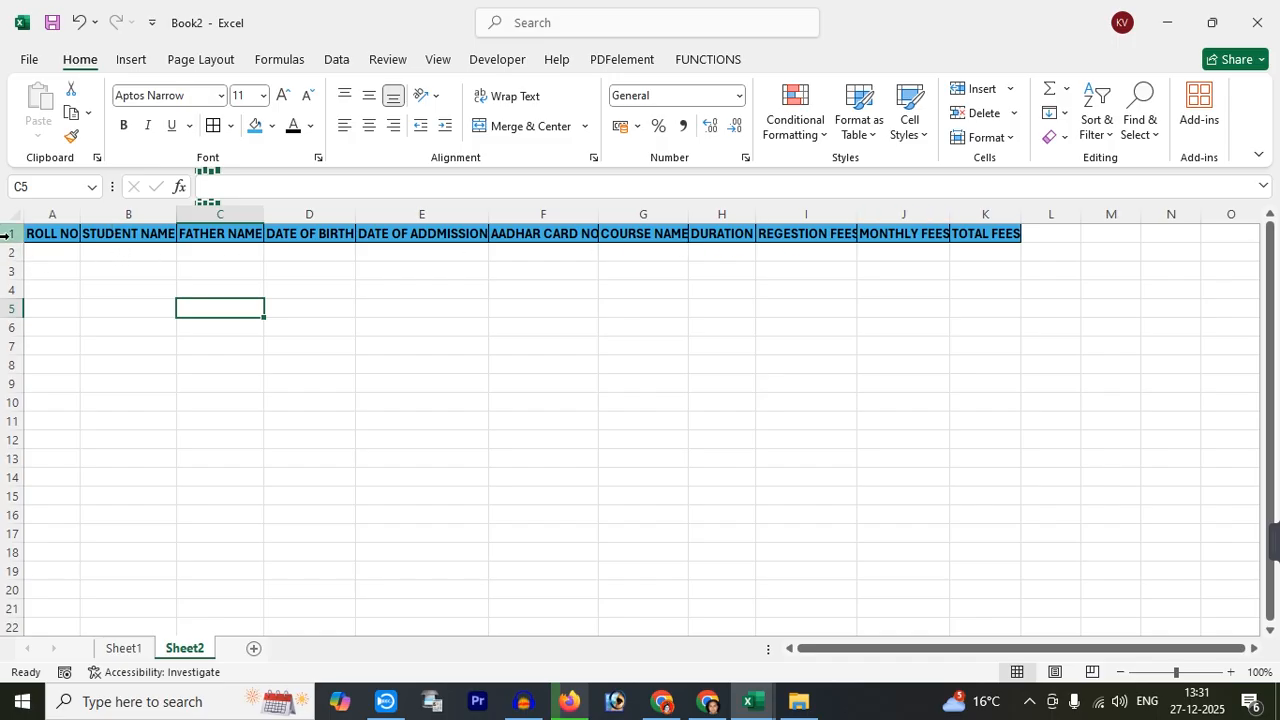
AutoFit the header row height and the widths of columns A–K
left_click_drag(46, 232, 985, 253)
left_click(997, 148)
left_click(1023, 214)
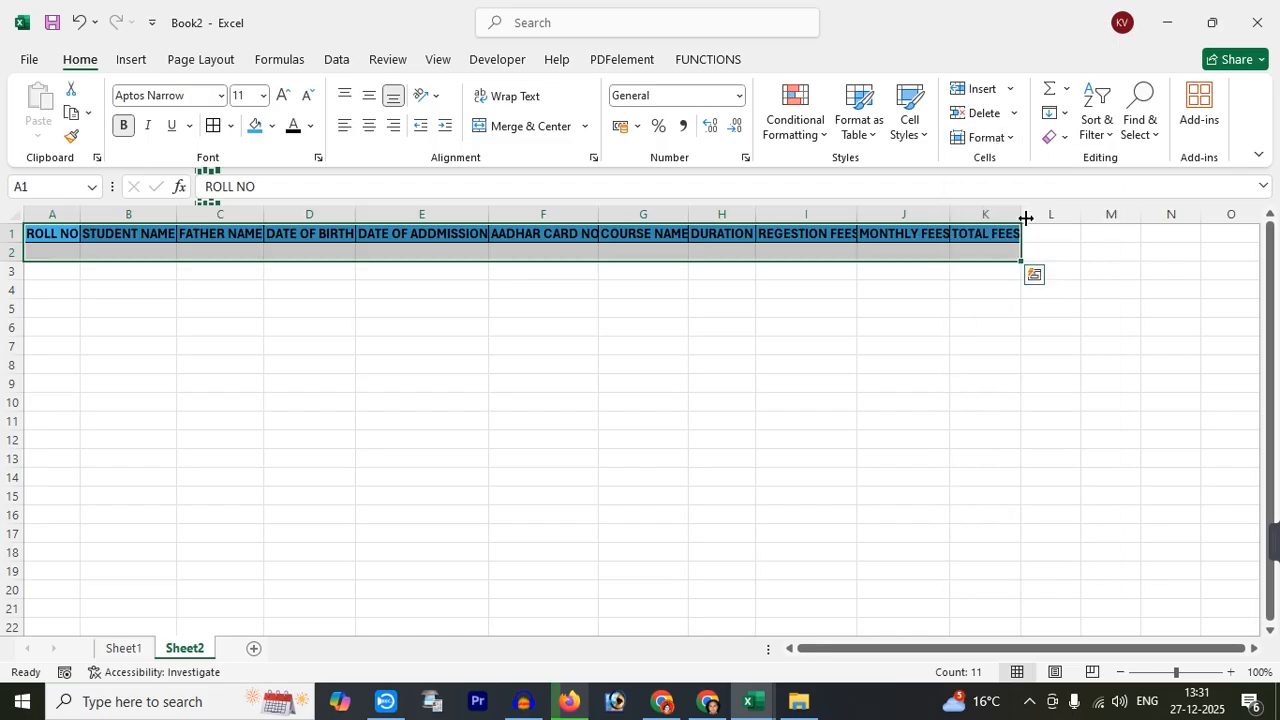
left_click(987, 143)
left_click(1022, 272)
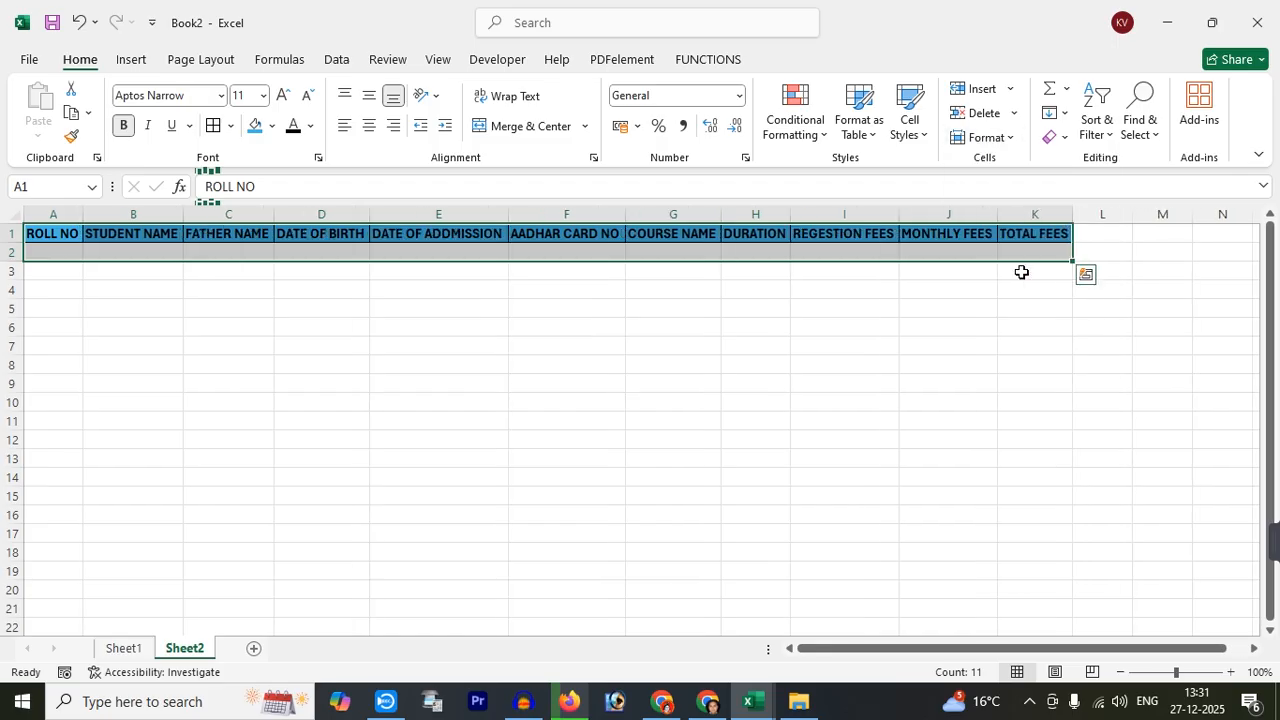
left_click(566, 345)
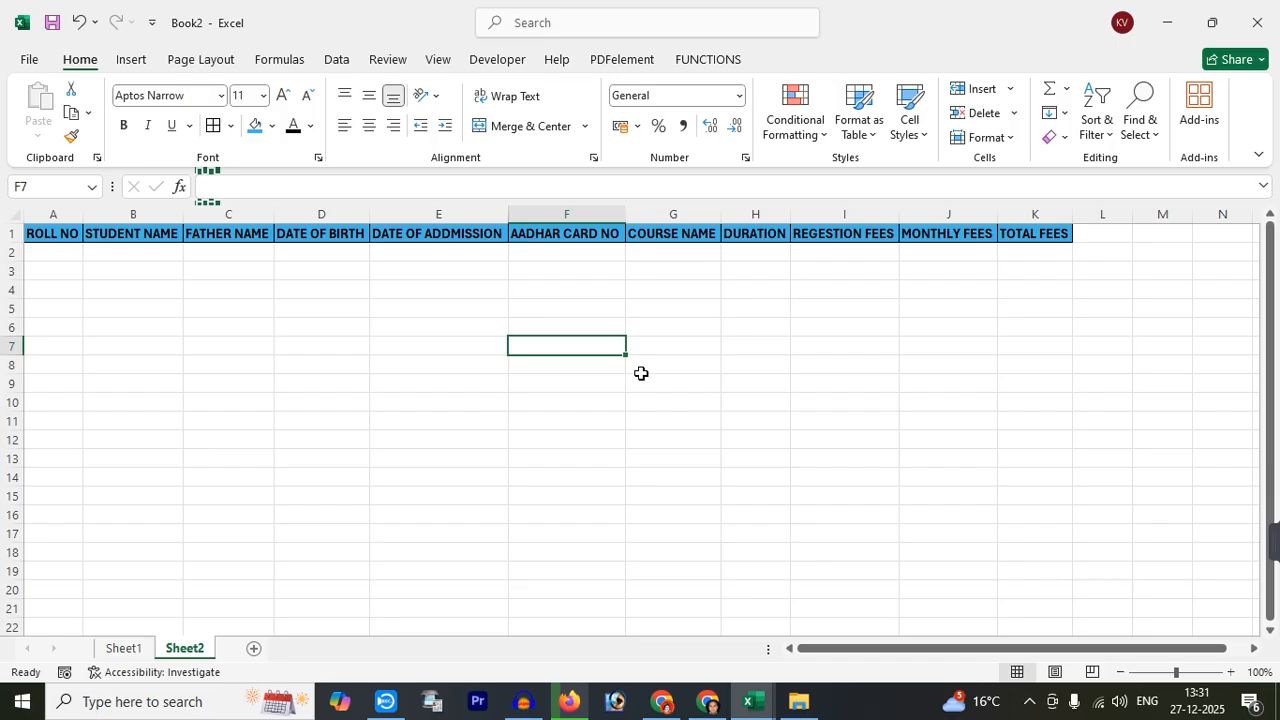
Return to the Sheet1 admission form at the top and bring up the Developer tab
left_click(125, 650)
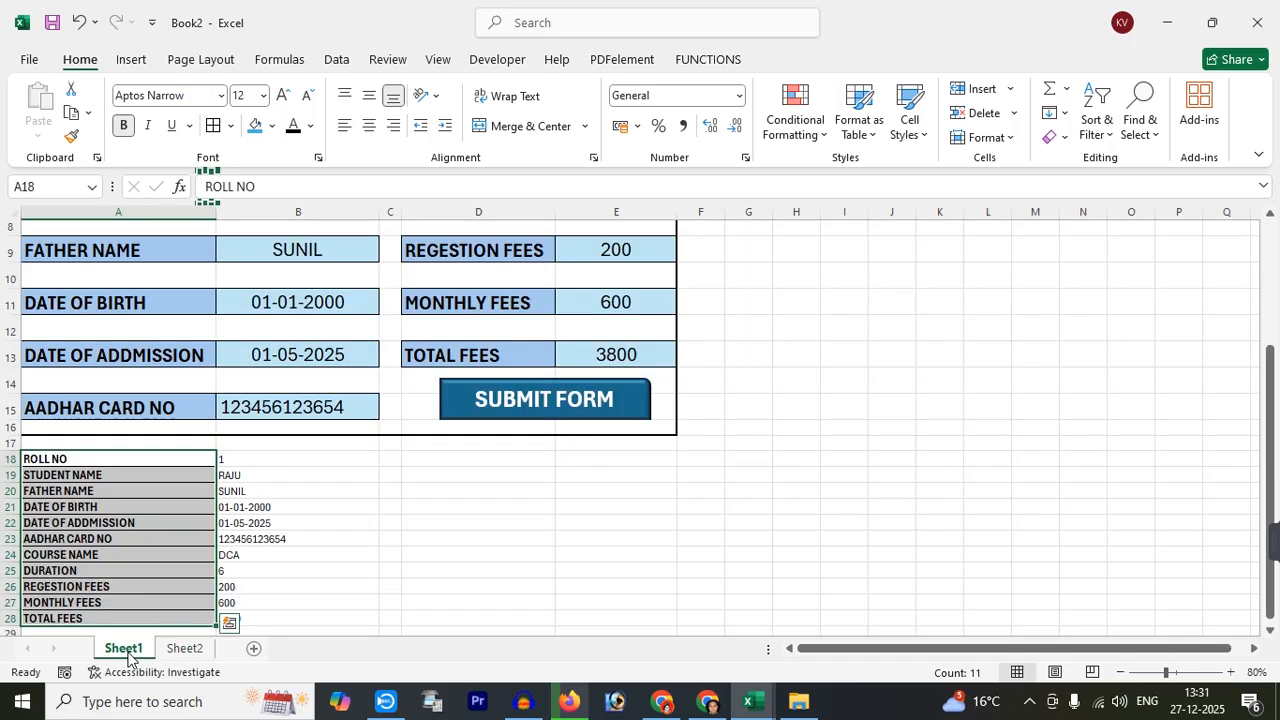
scroll(356, 520, "up", 2)
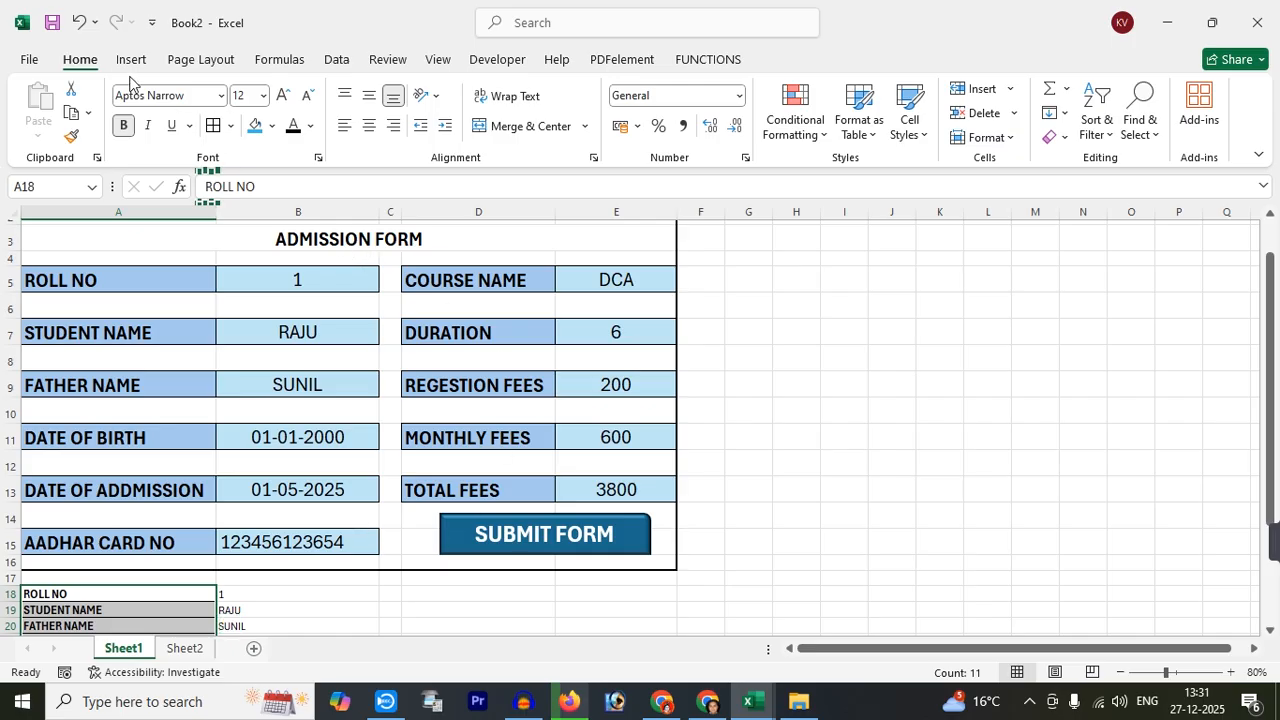
left_click(492, 60)
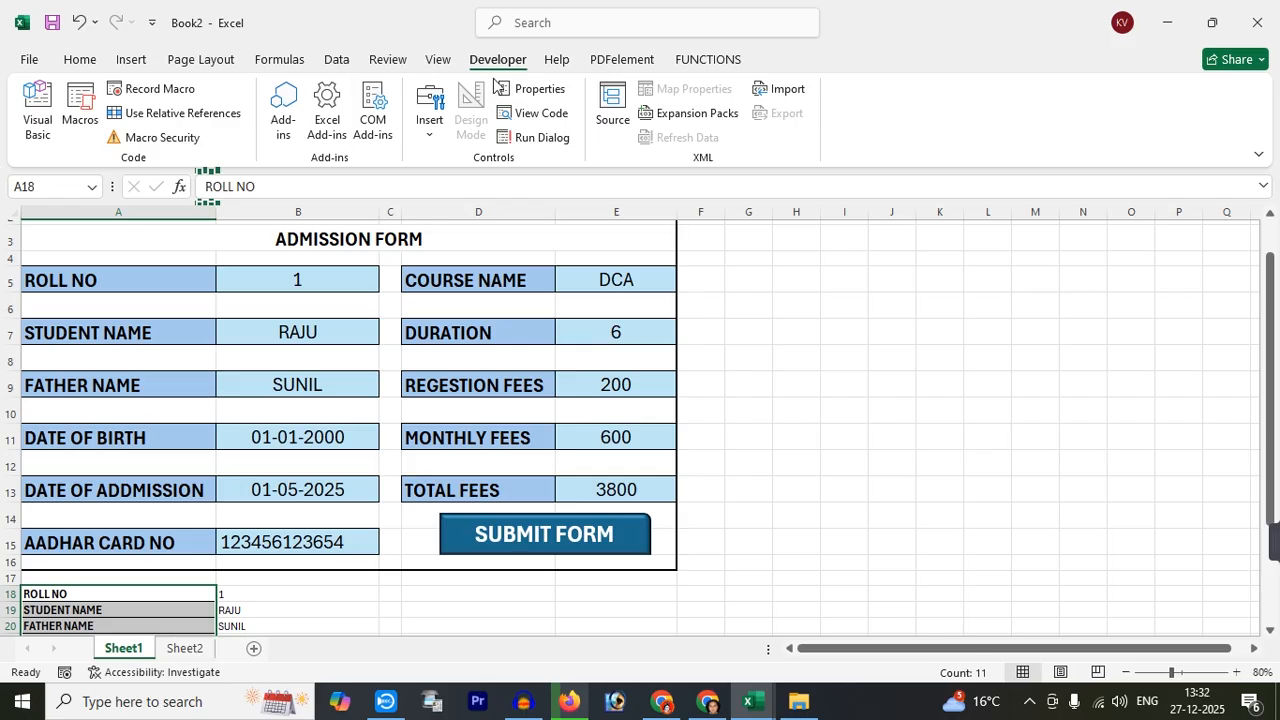
Make sure Developer is ticked under Customize Ribbon in Excel Options, then close Options
left_click(29, 59)
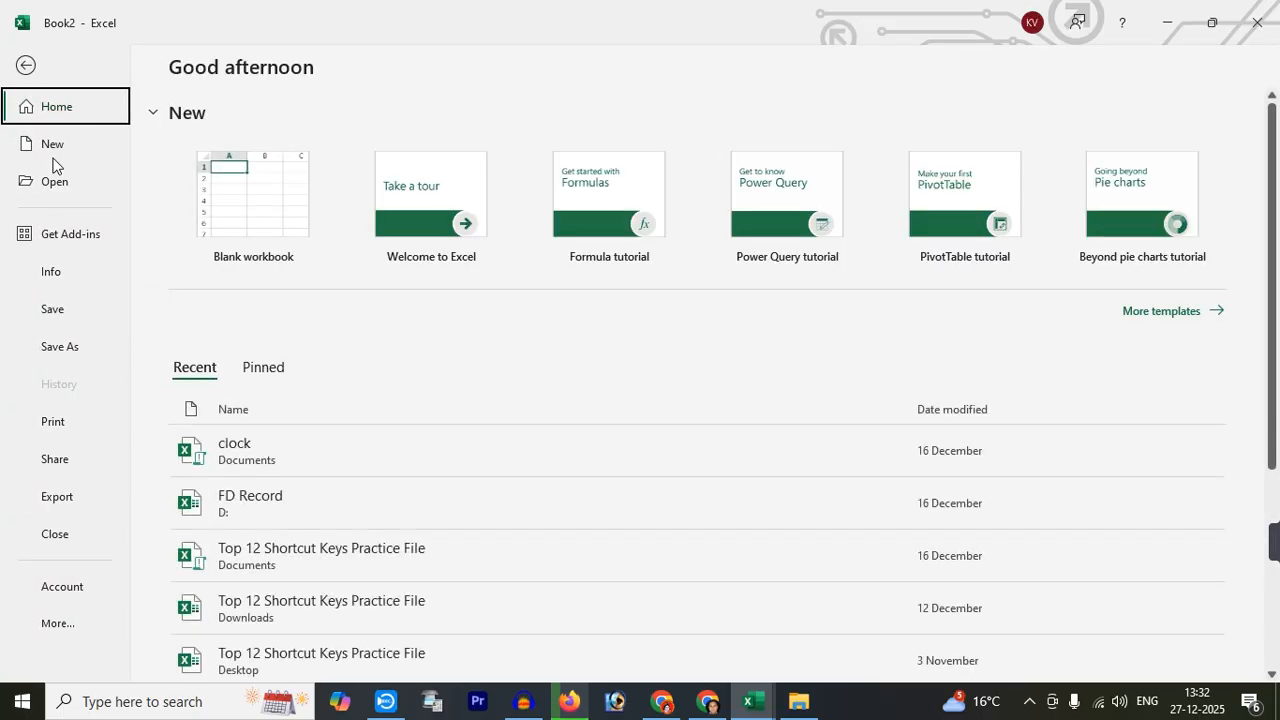
left_click(64, 626)
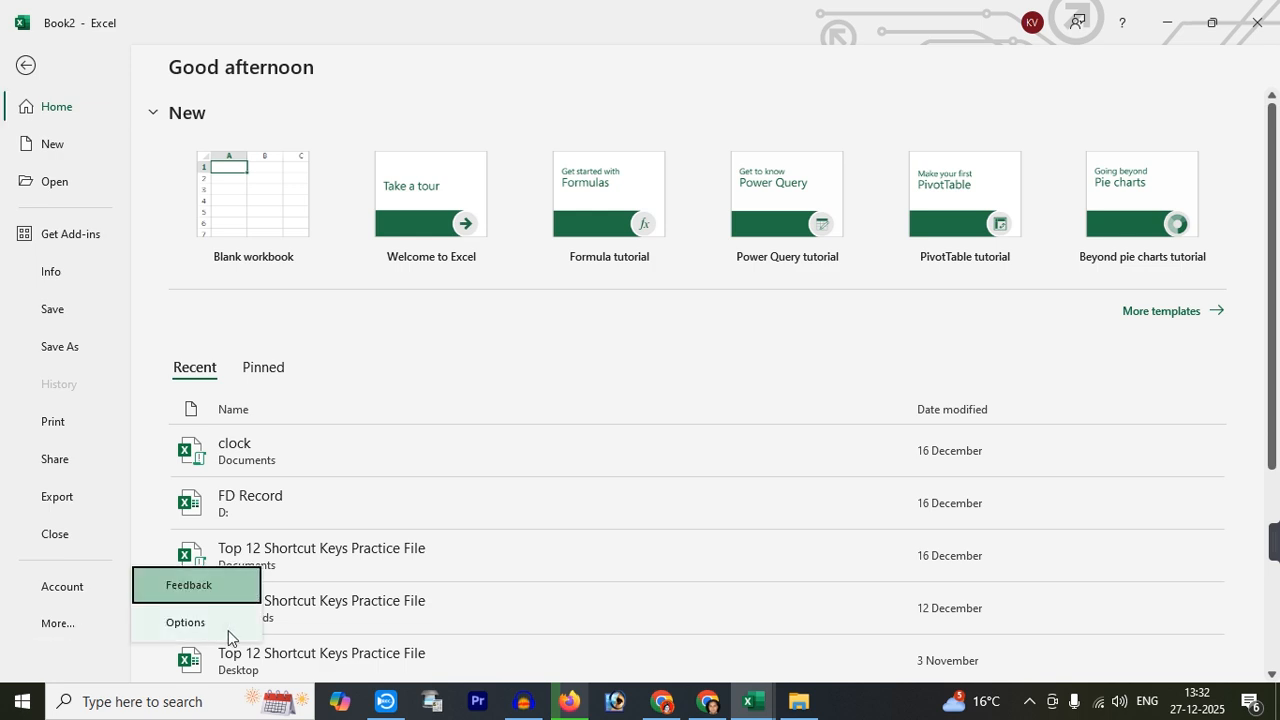
left_click(185, 622)
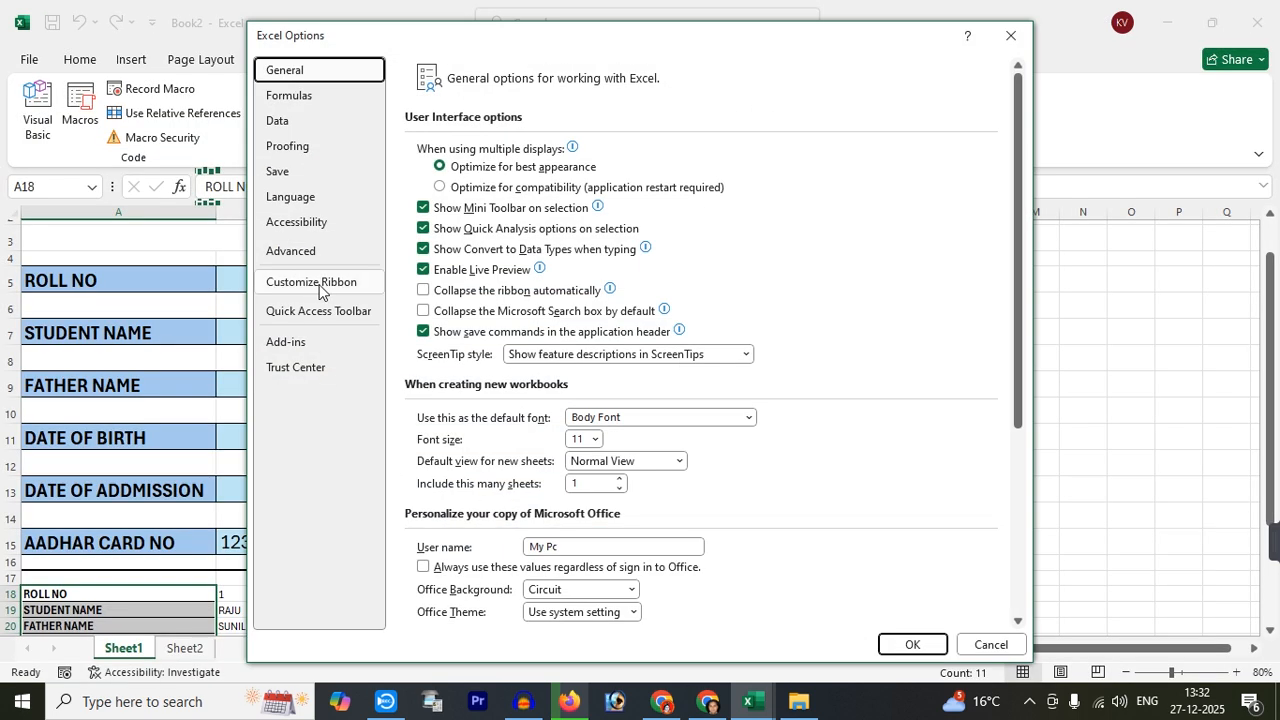
left_click(349, 291)
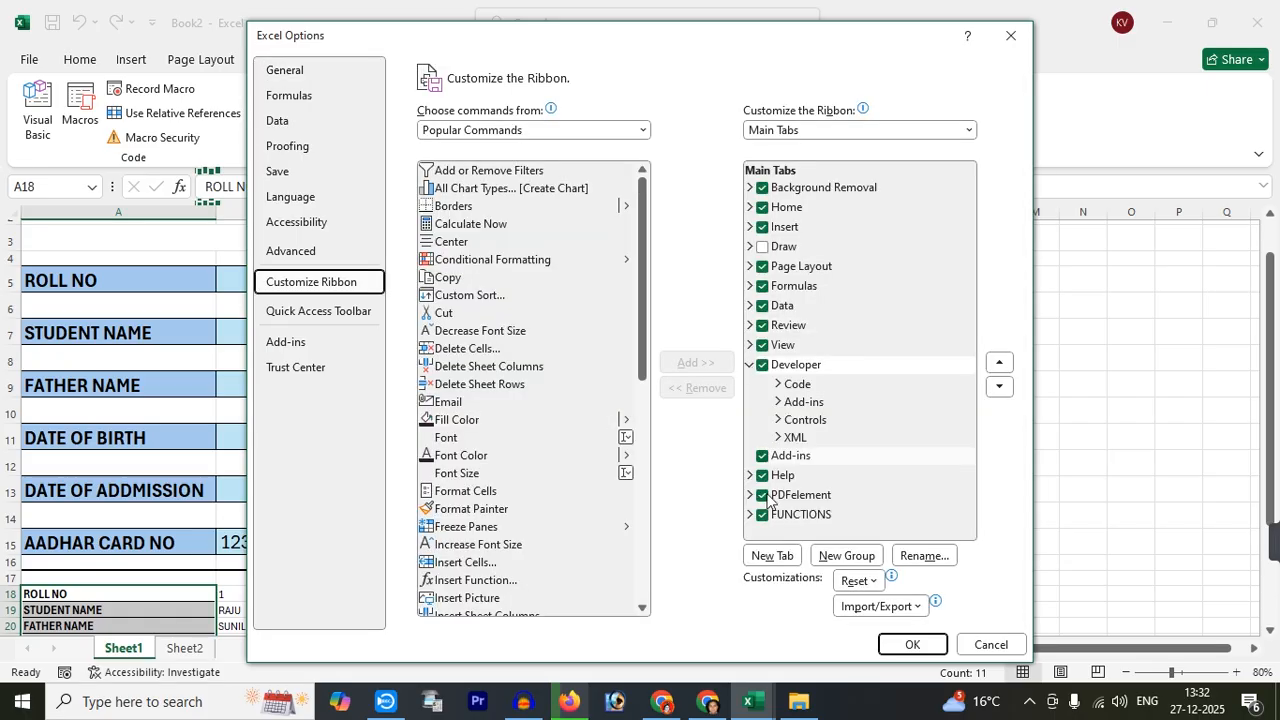
left_click(766, 371)
left_click(766, 369)
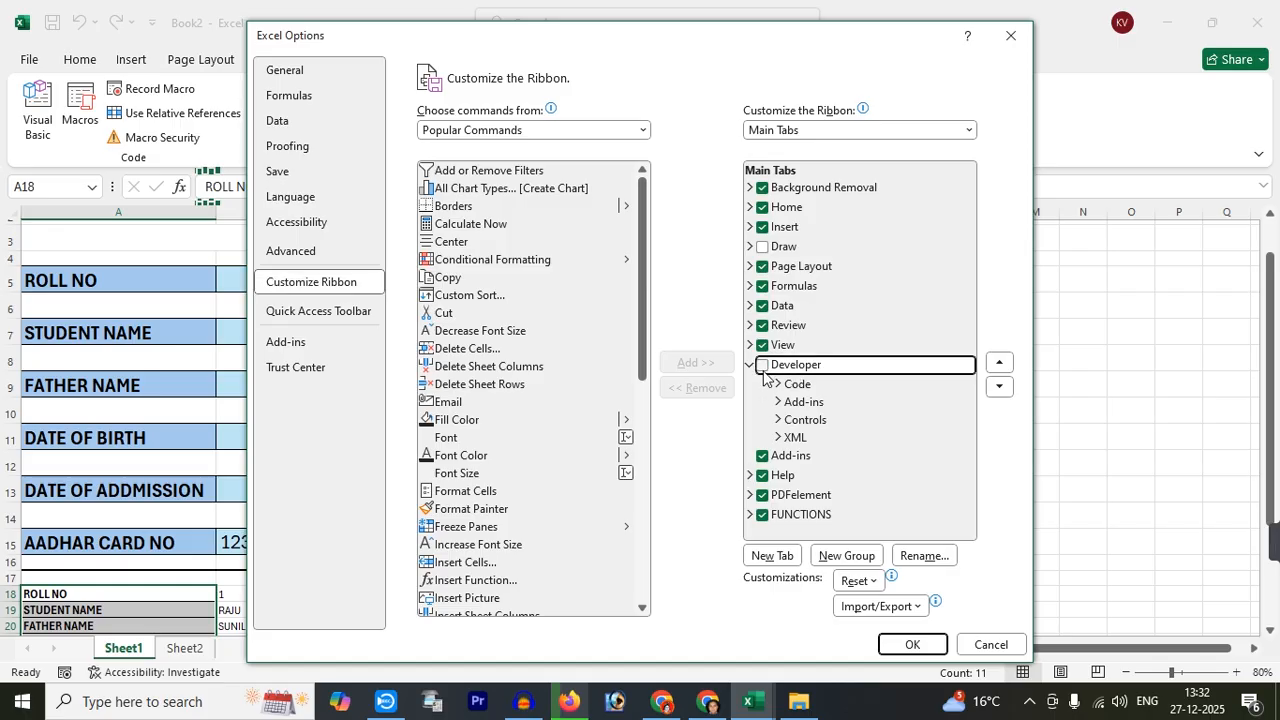
left_click(906, 644)
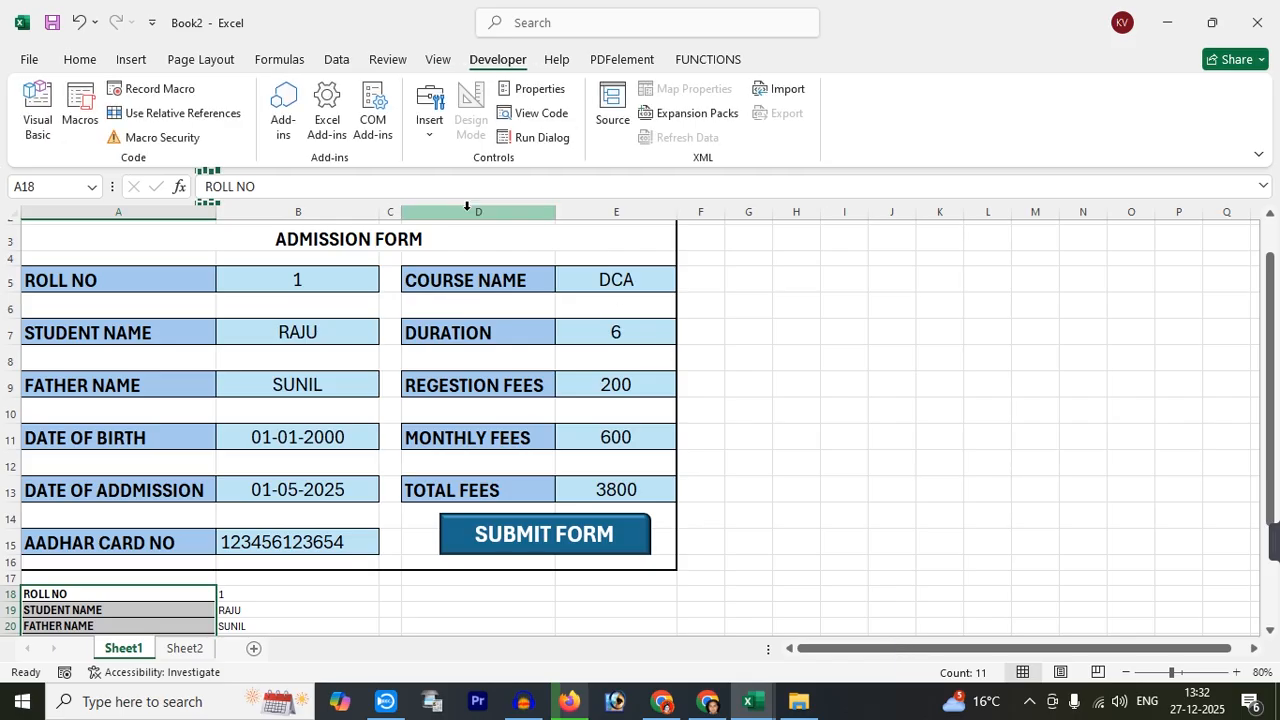
Start recording macro SAVE_RECORD in This Workbook, after the spaced name is rejected
left_click(150, 91)
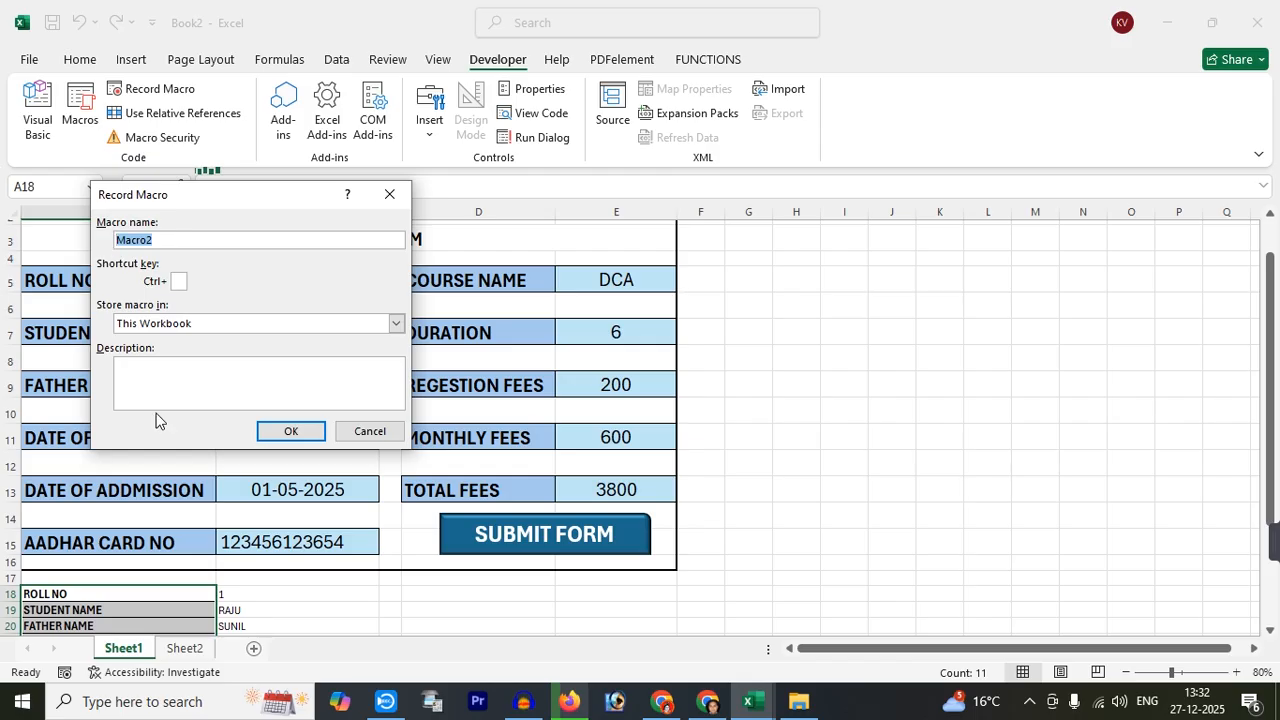
type("sA")
left_click(290, 432)
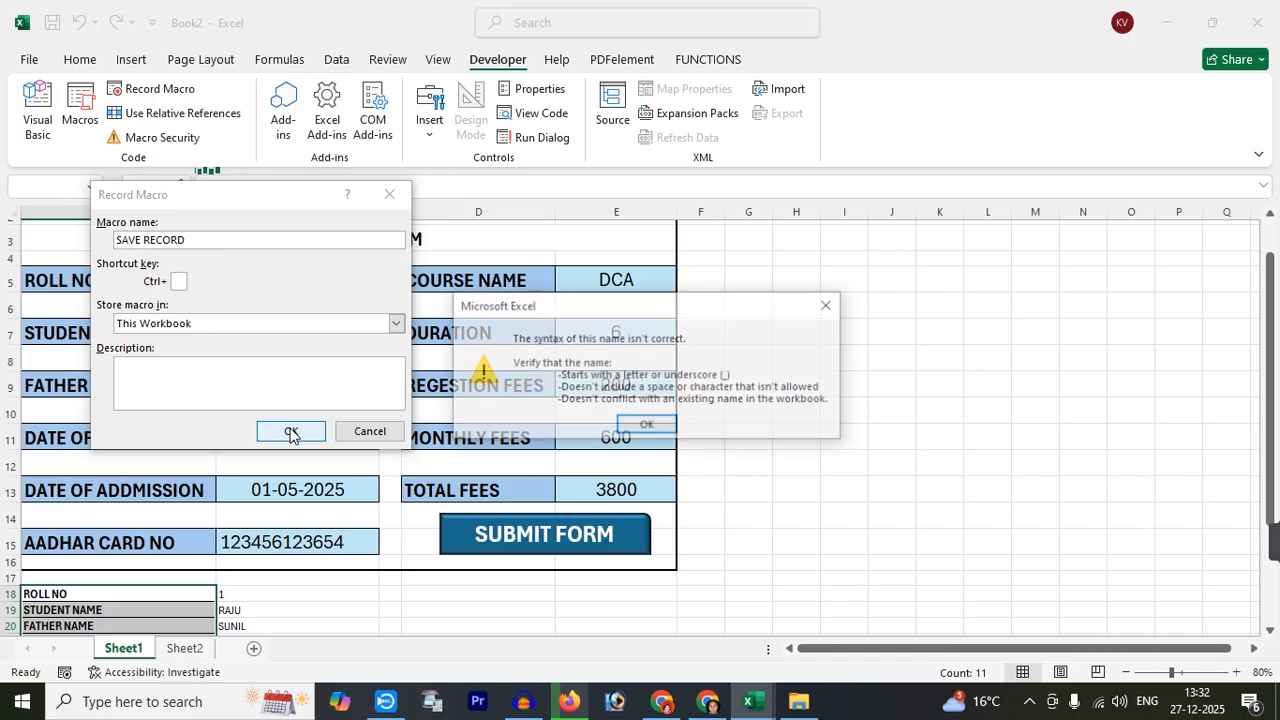
left_click(640, 425)
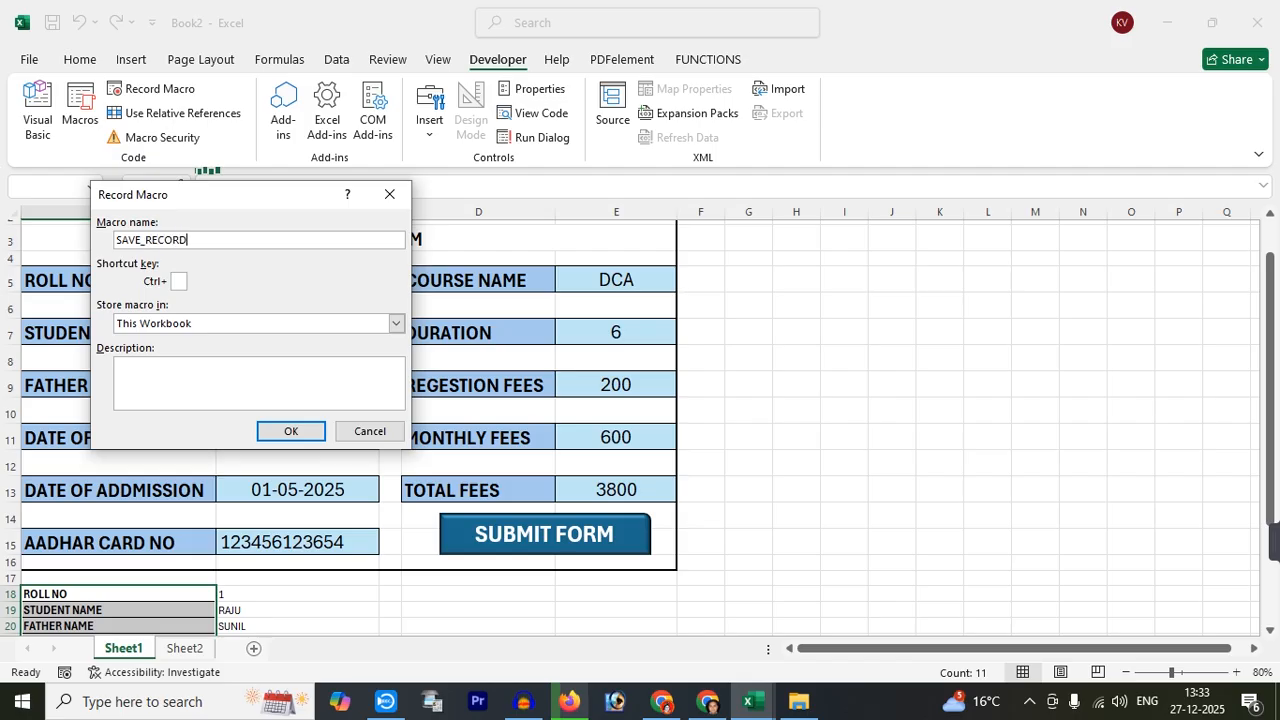
left_click(307, 431)
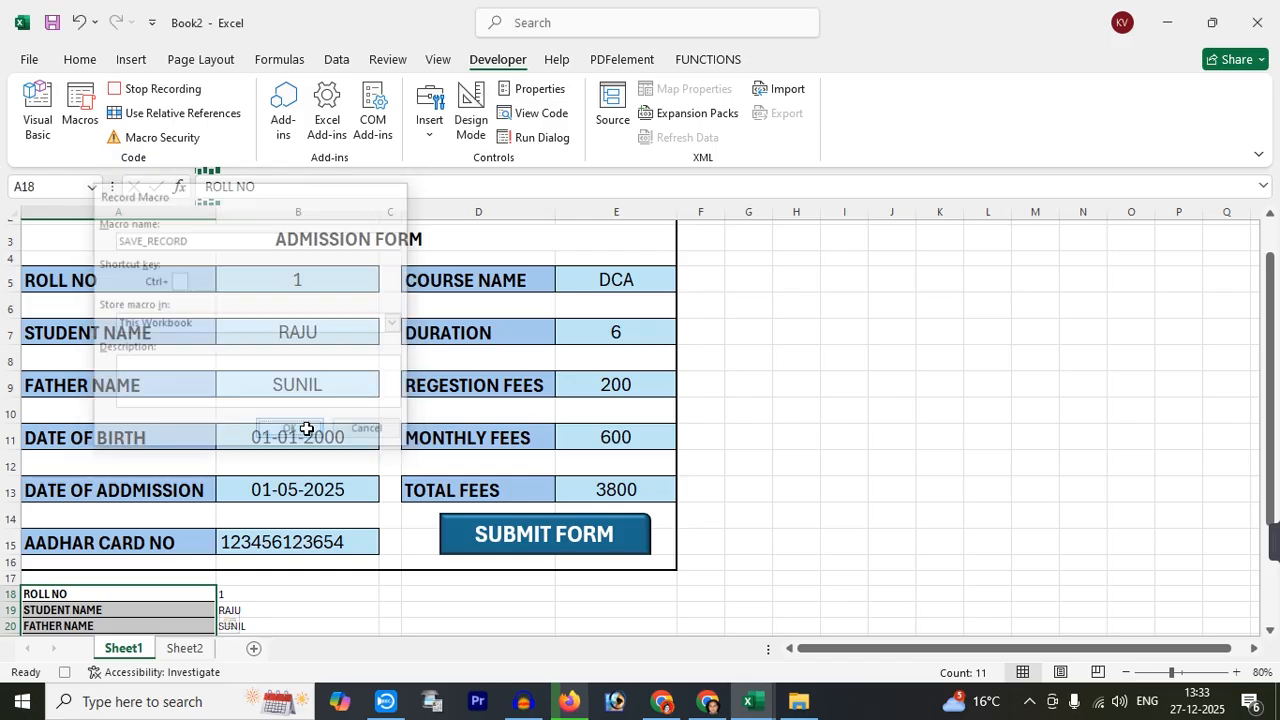
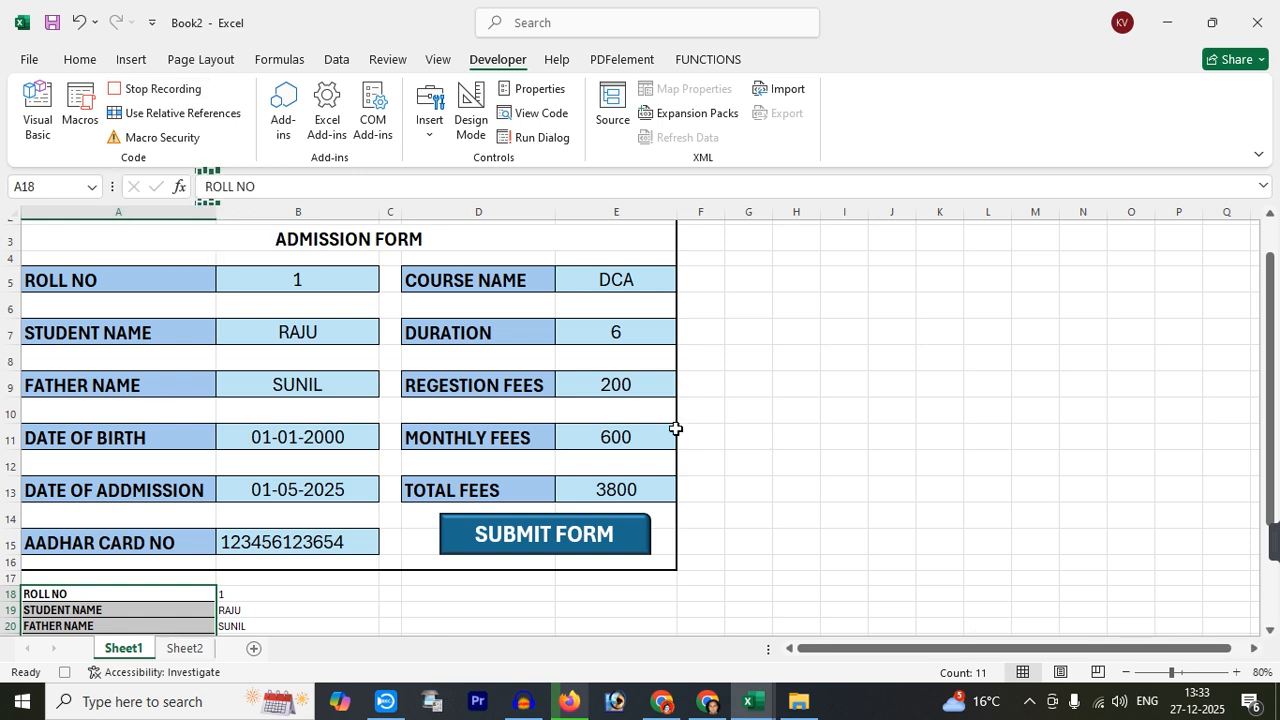
Insert a new blank row 2 directly under the Sheet2 header row
left_click(183, 650)
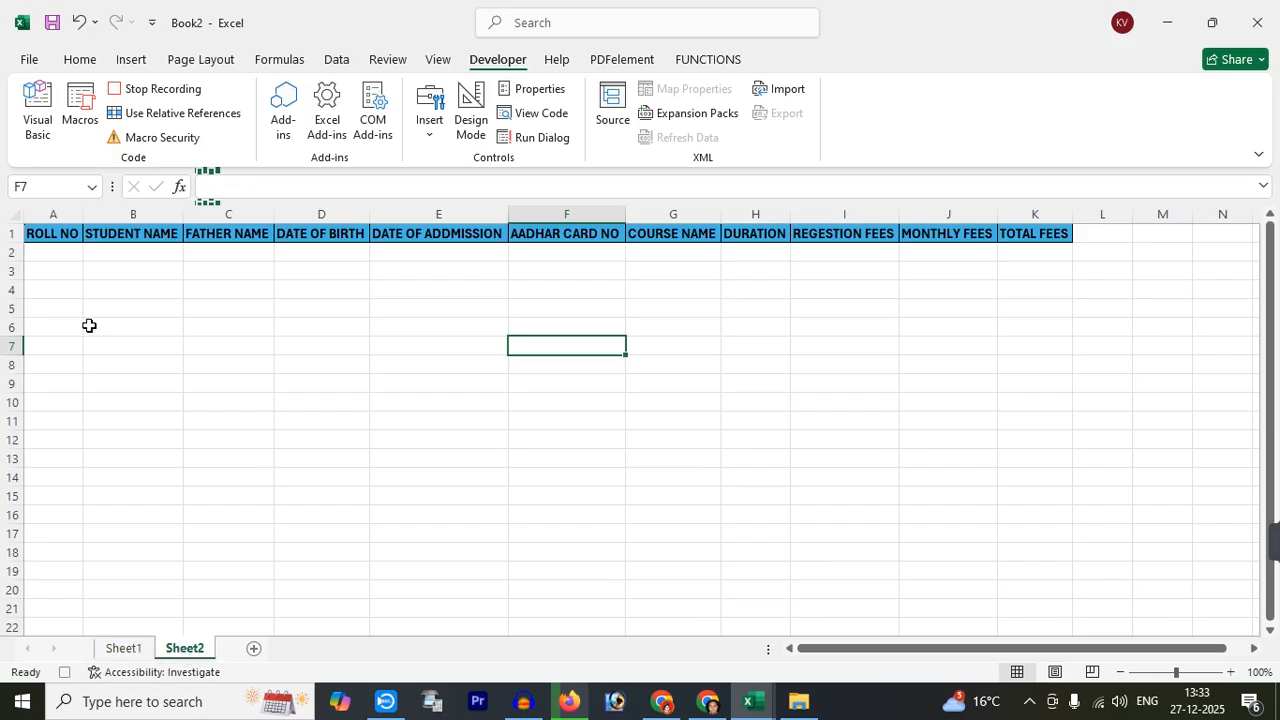
left_click(9, 252)
right_click(8, 252)
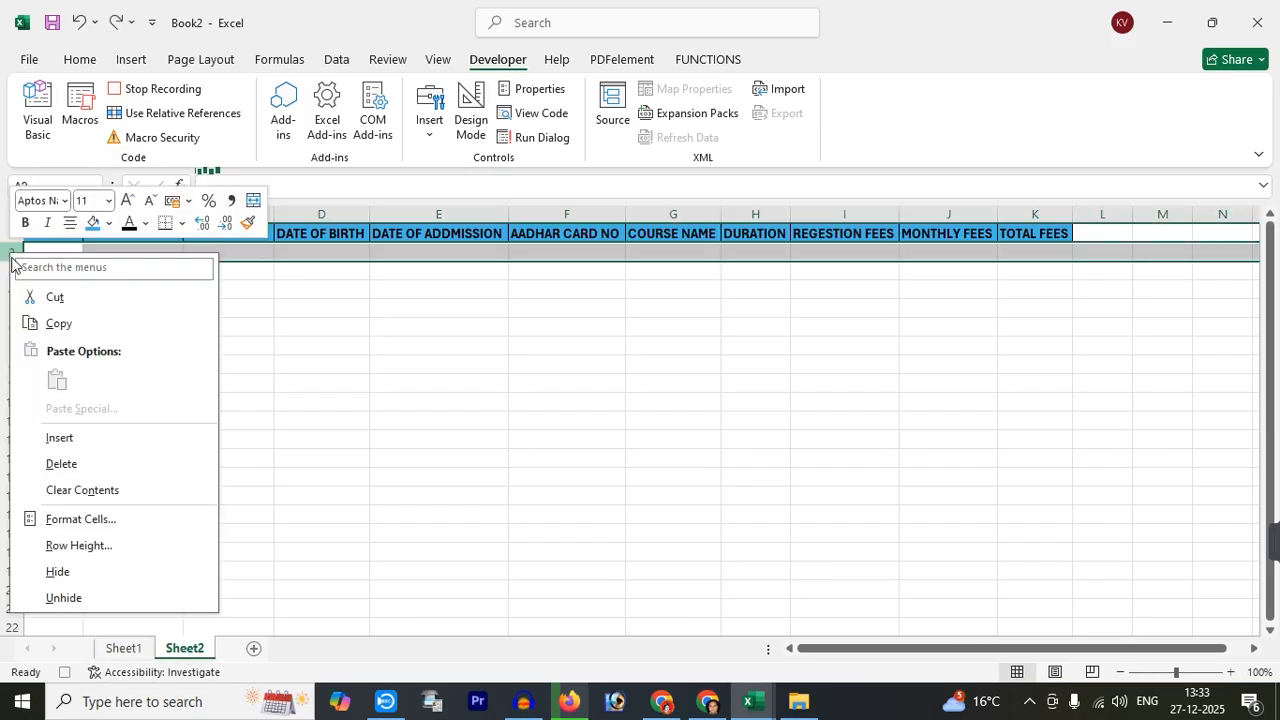
left_click(60, 435)
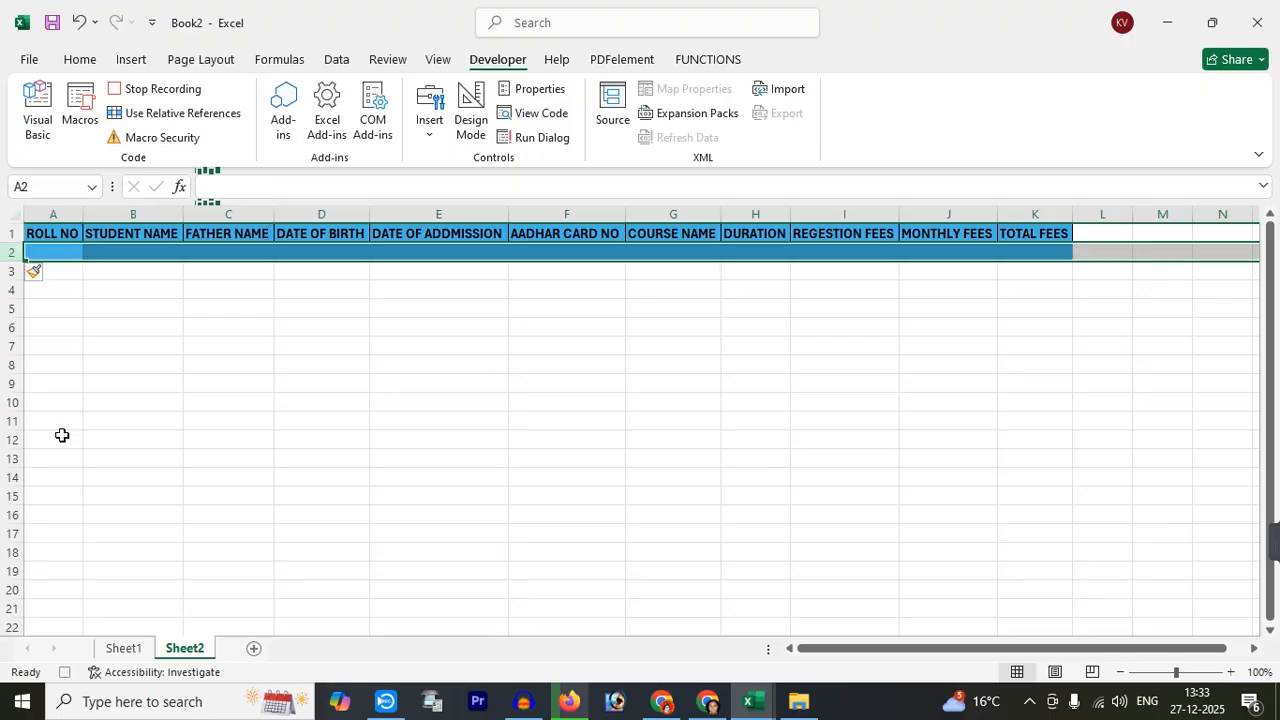
Set the new row 2 to No Fill, then return to the Sheet1 form
left_click(80, 62)
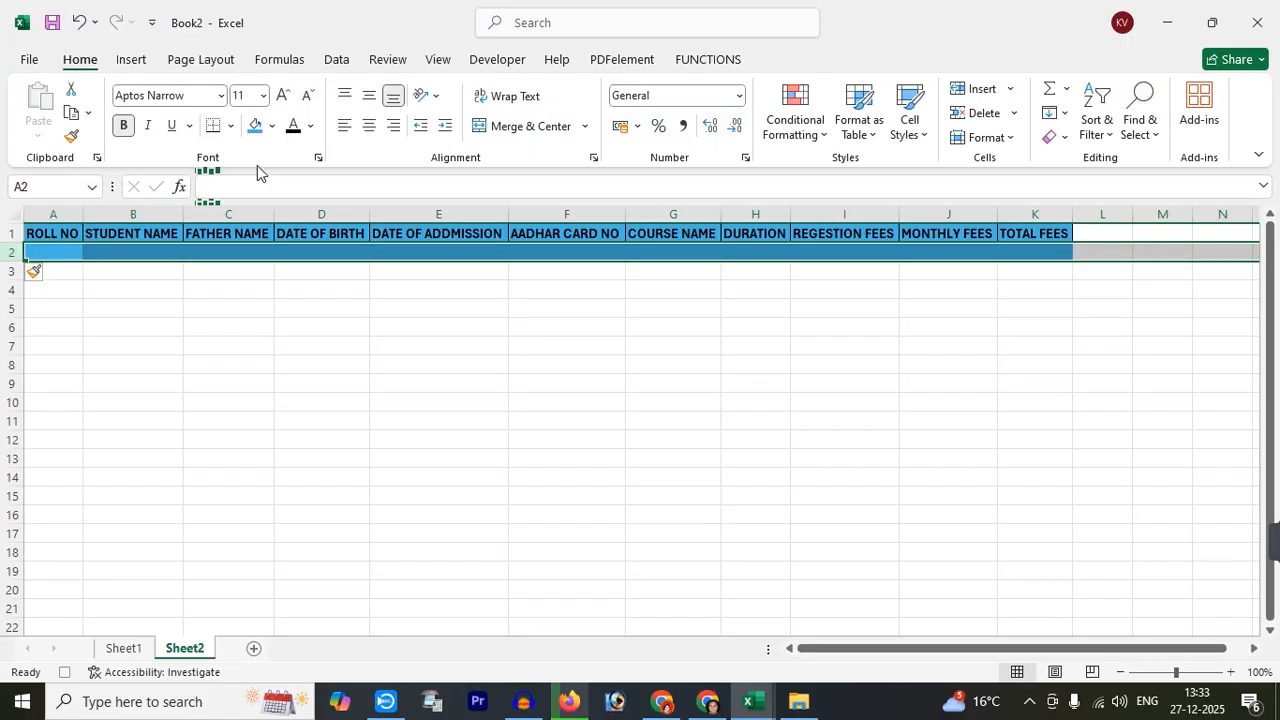
left_click(272, 126)
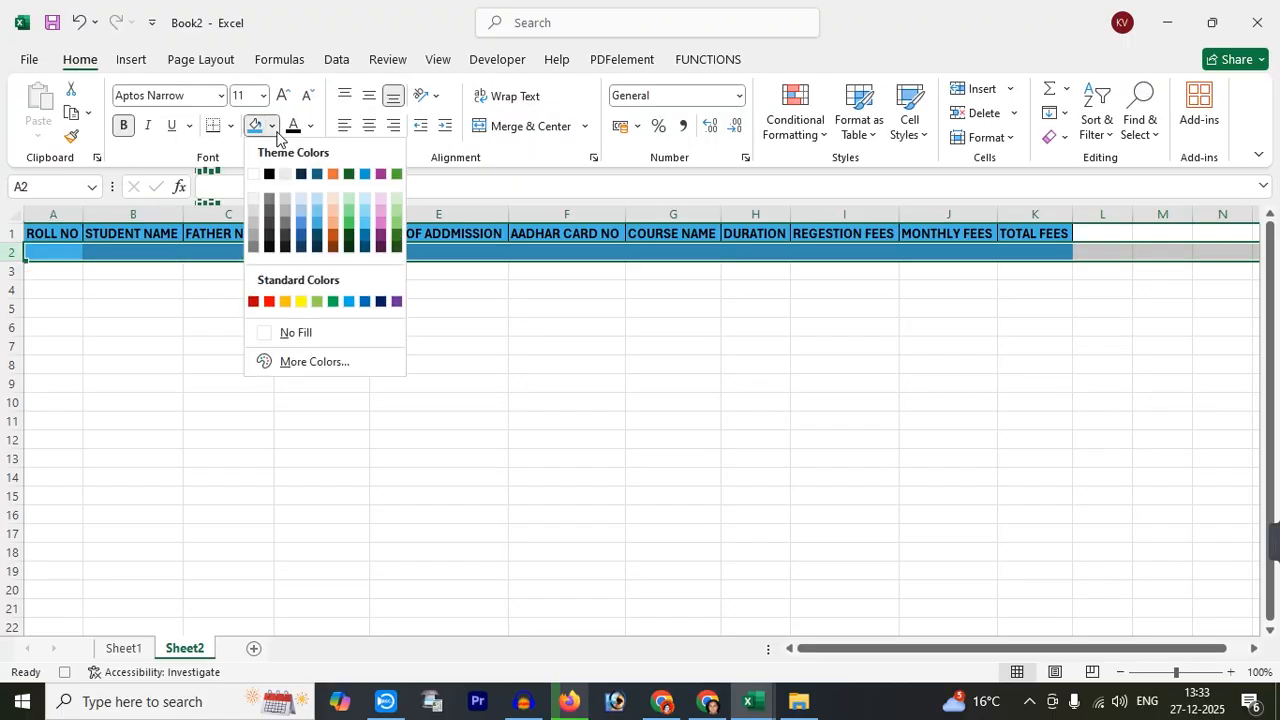
left_click(287, 332)
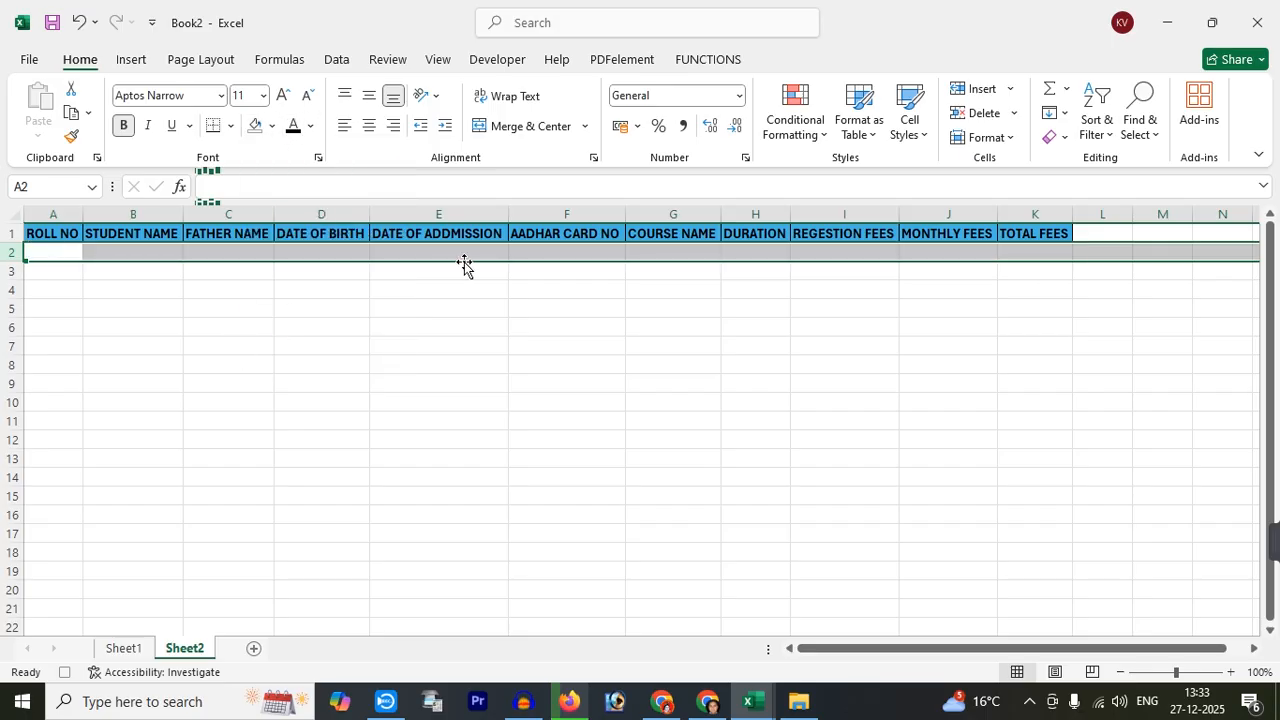
left_click(125, 649)
Copy Sheet1's B18:B28 and paste it into Sheet2 A2 as transposed values
scroll(393, 599, "down", 3)
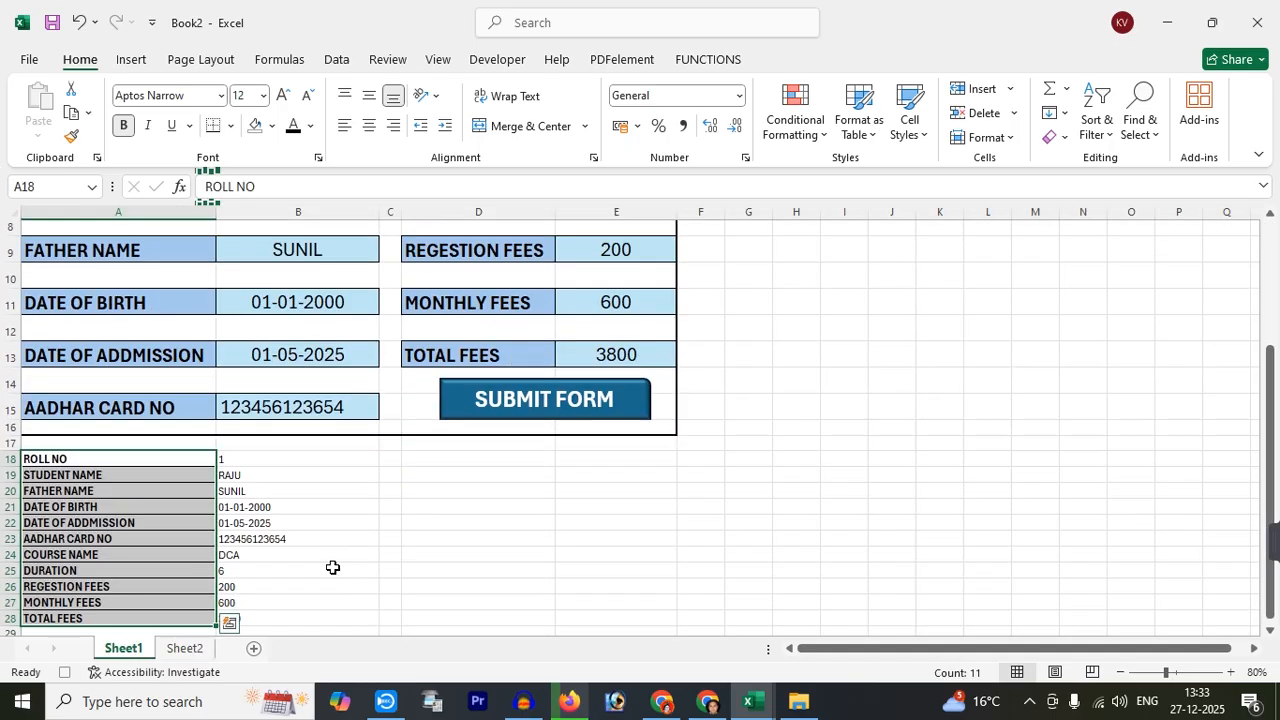
left_click_drag(254, 369, 257, 528)
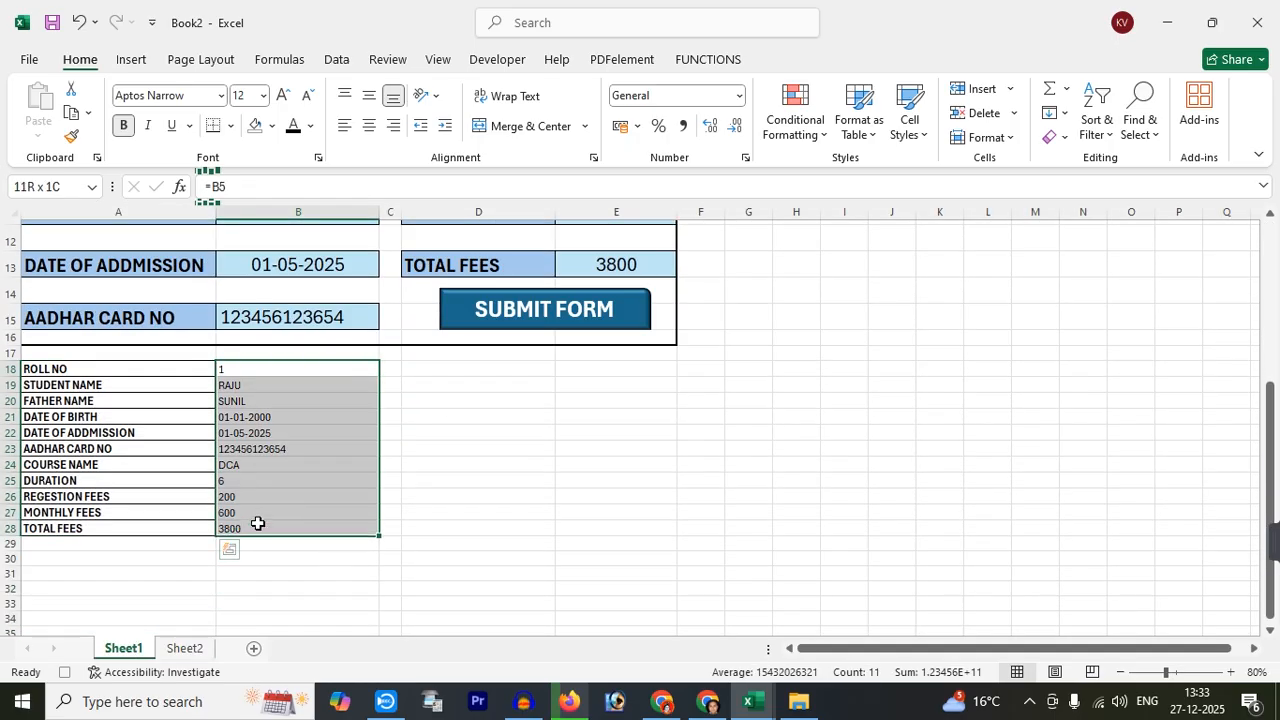
left_click(74, 116)
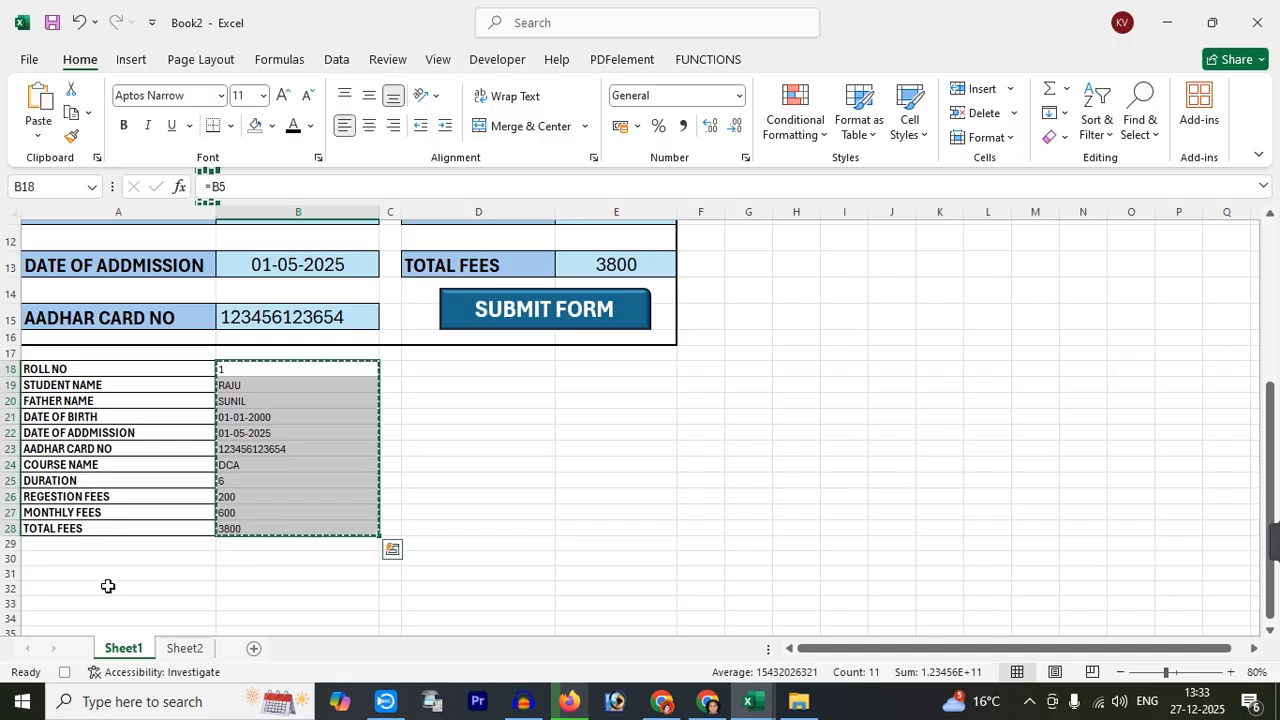
left_click(184, 649)
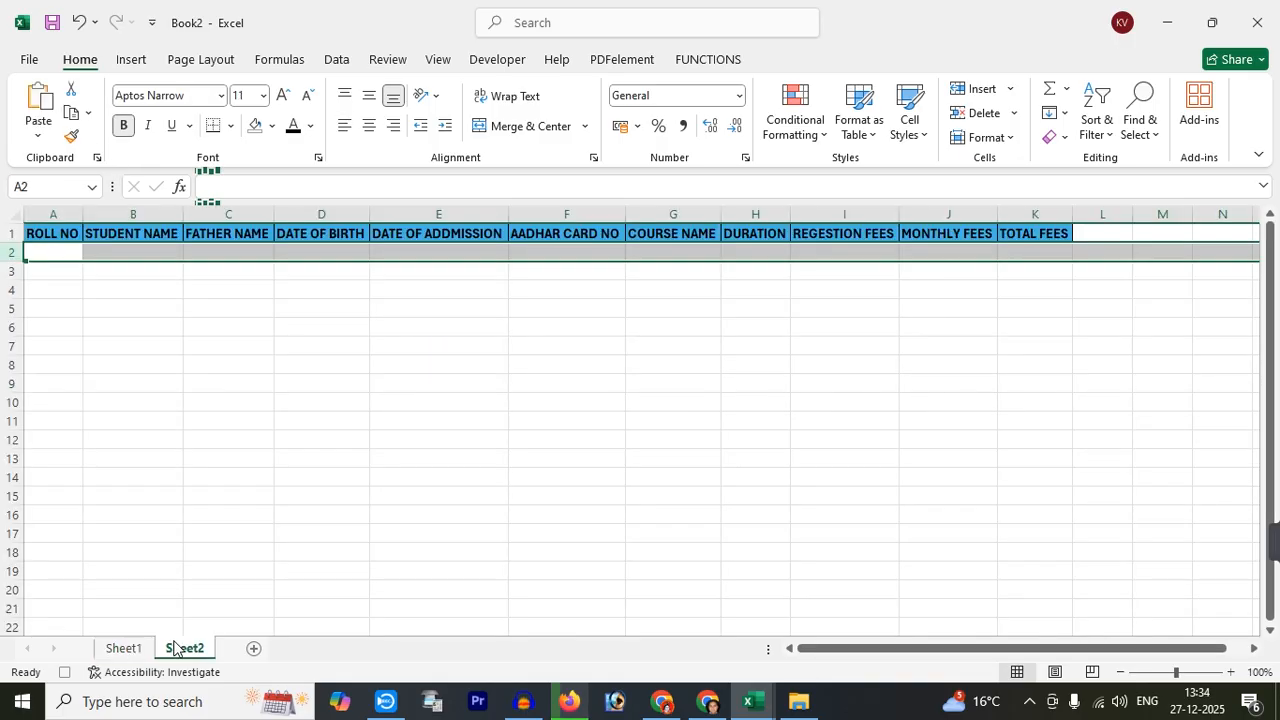
left_click(50, 248)
left_click(38, 134)
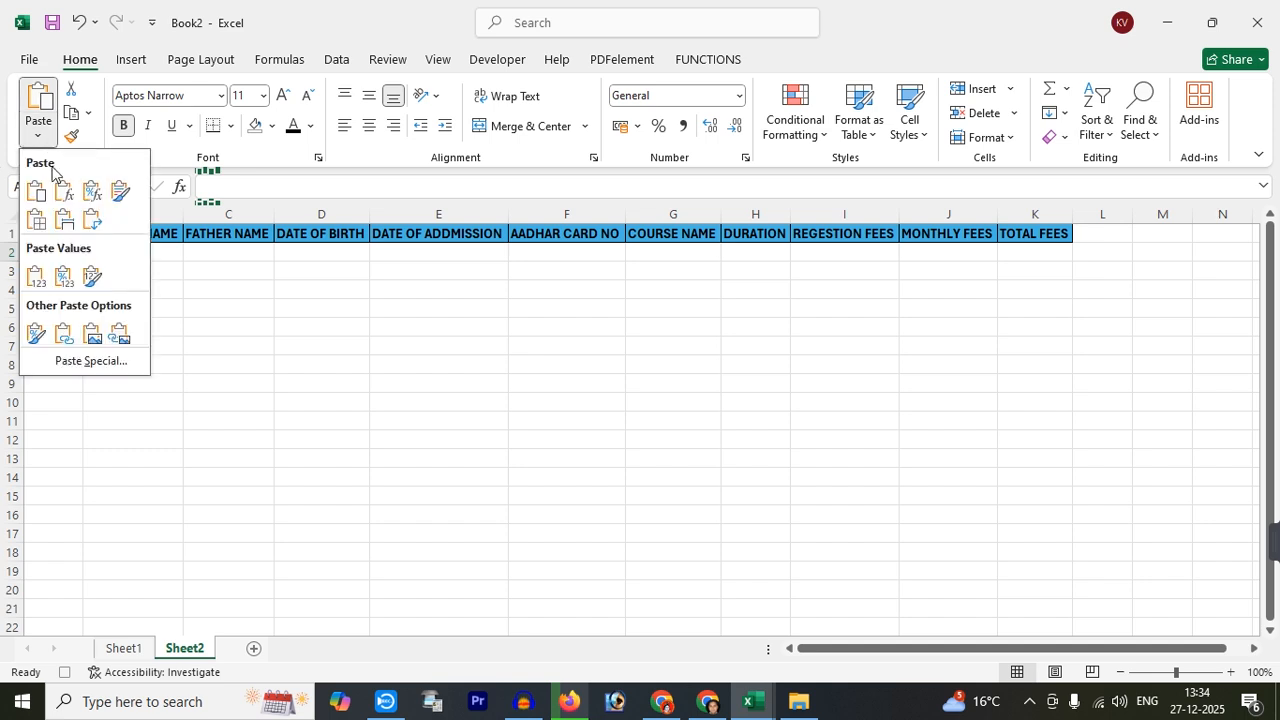
left_click(67, 365)
left_click(90, 295)
left_click(285, 455)
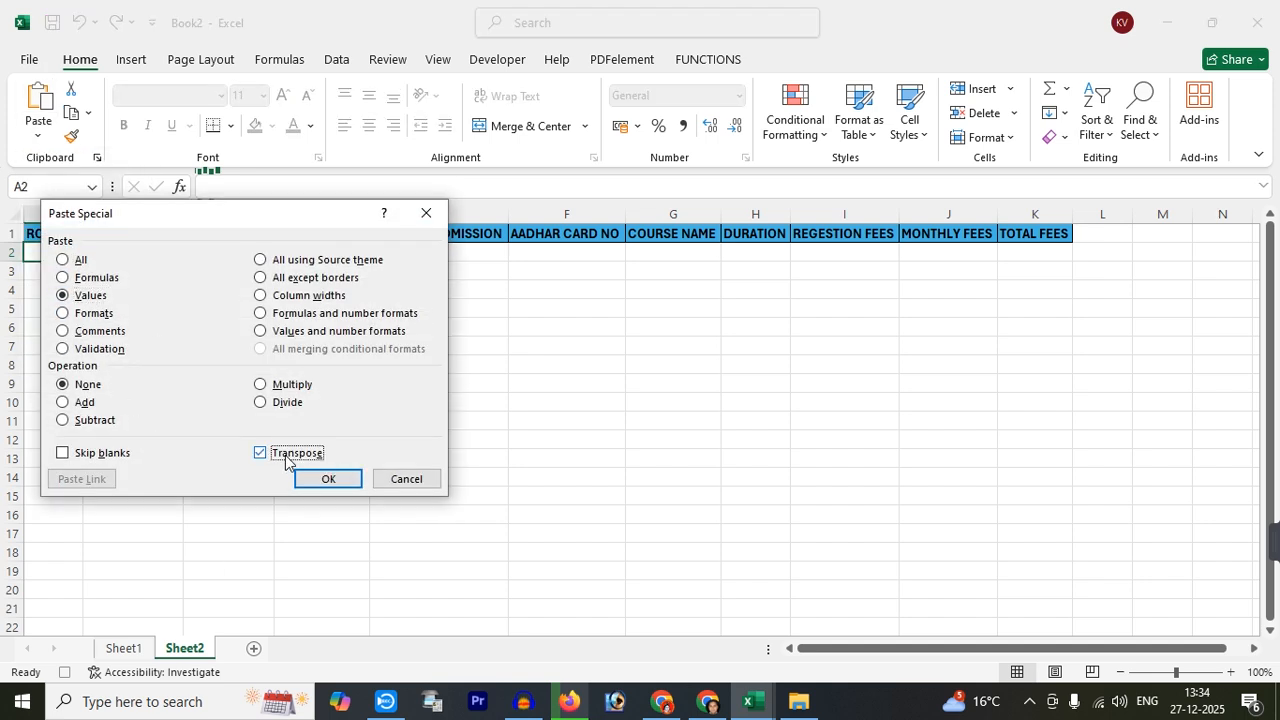
left_click(305, 478)
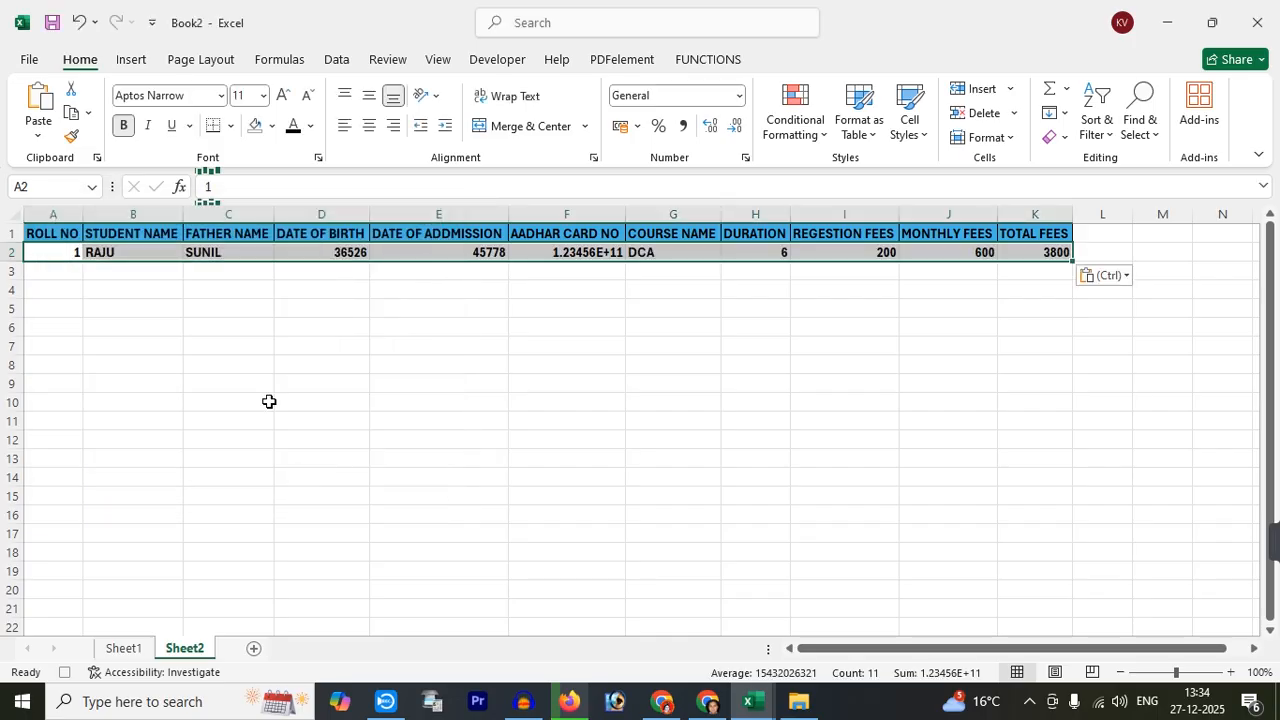
Give F2 the Fraction number format so the Aadhar number shows in full, then return to Sheet1
left_click(552, 252)
left_click(739, 95)
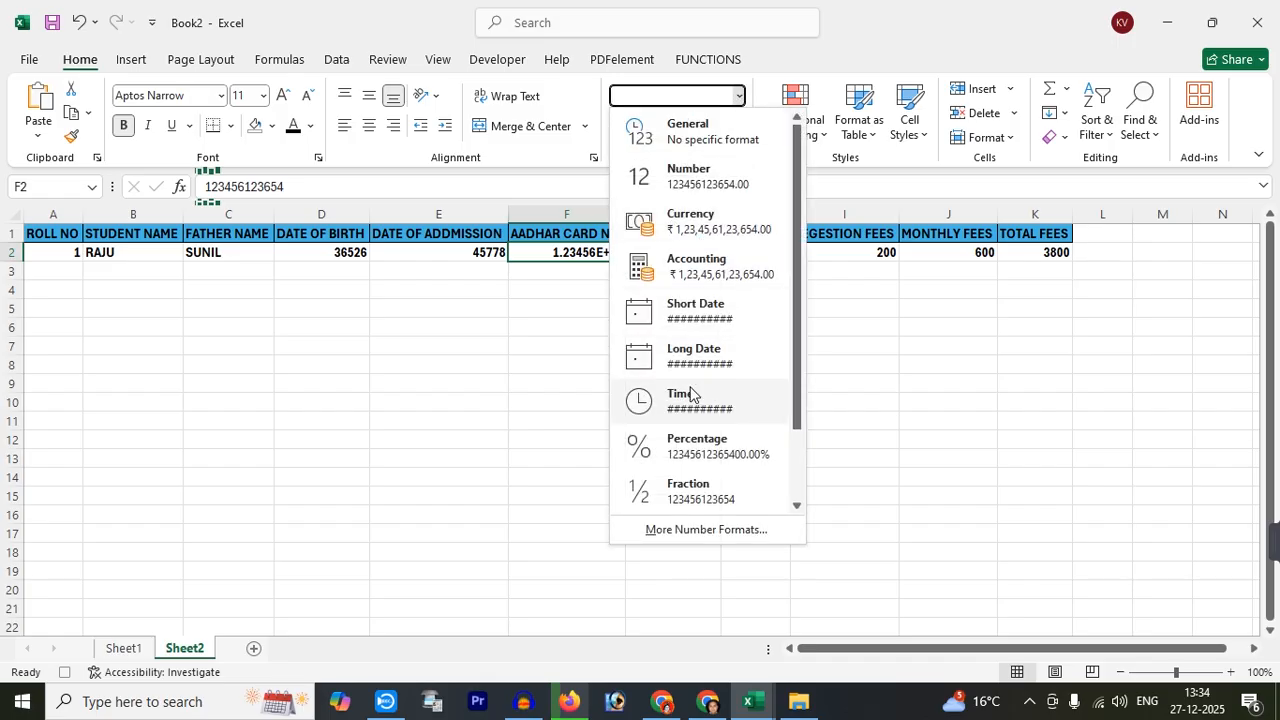
left_click(690, 488)
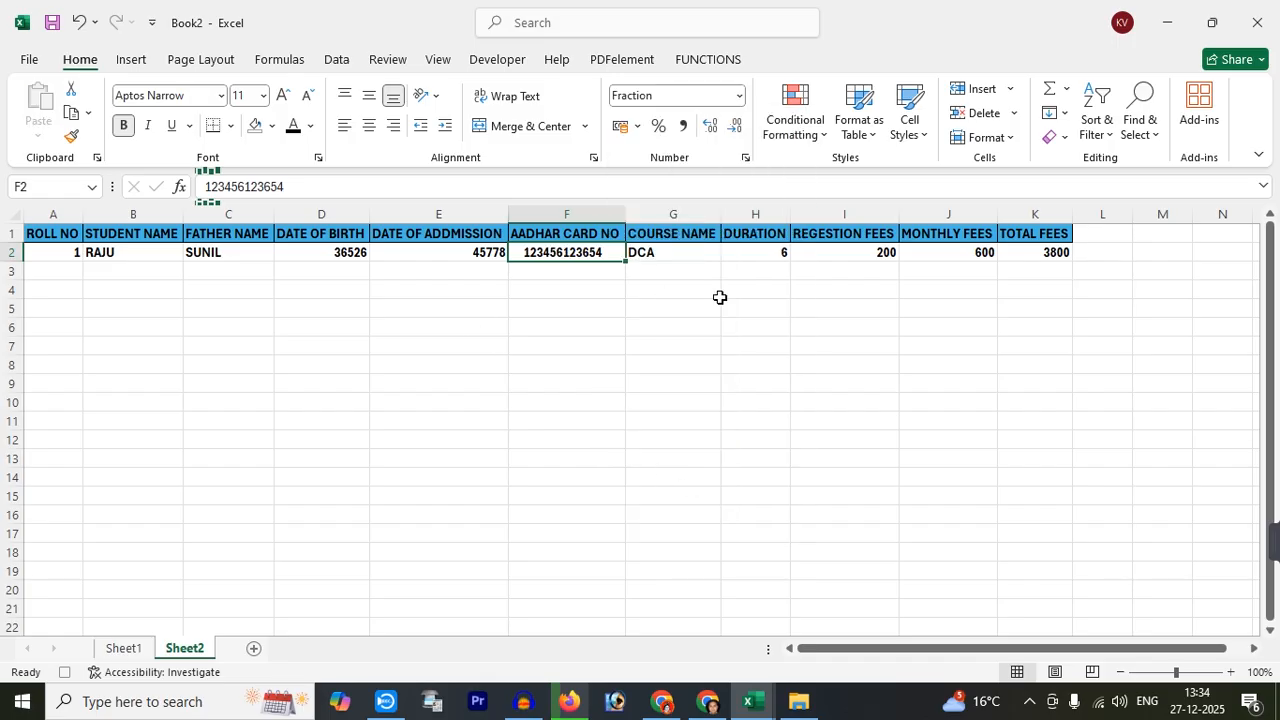
left_click(124, 650)
Clear the left-column entries: roll no, names, both dates and Aadhar number
scroll(340, 430, "up", 4)
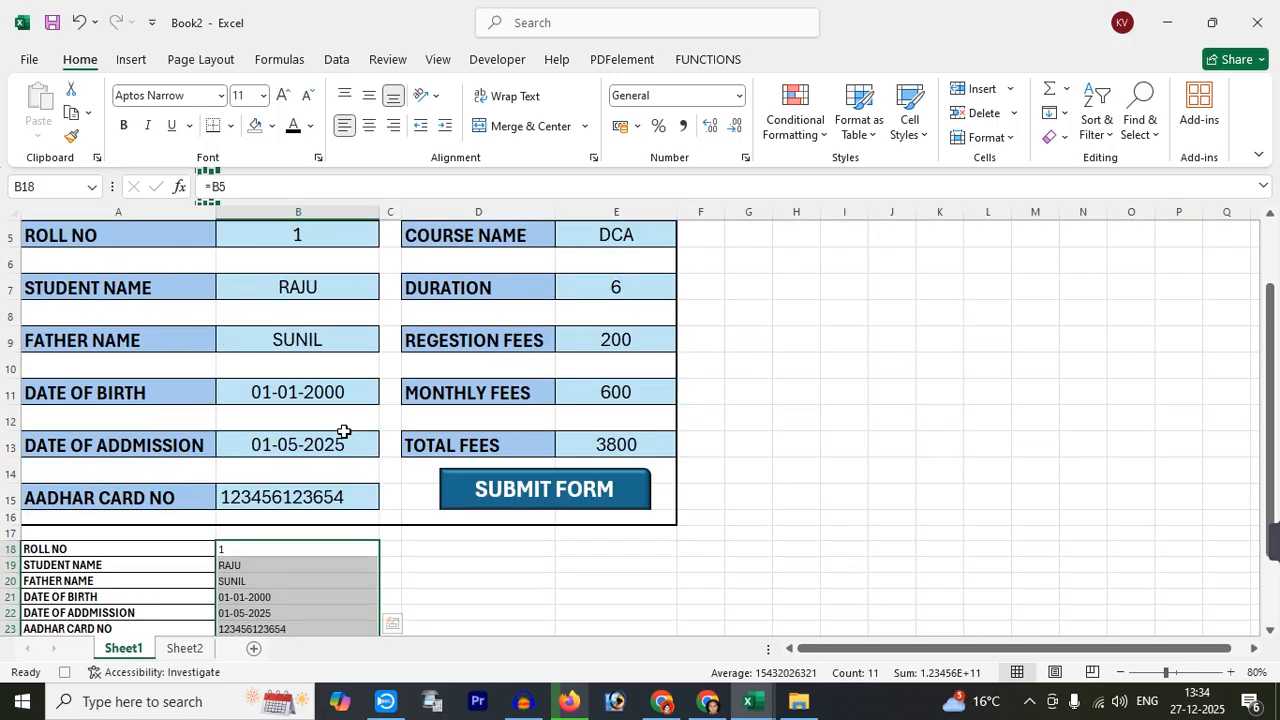
left_click(307, 322)
key("Delete")
left_click(300, 375)
key("Delete")
left_click(302, 428)
key("Delete")
left_click(305, 478)
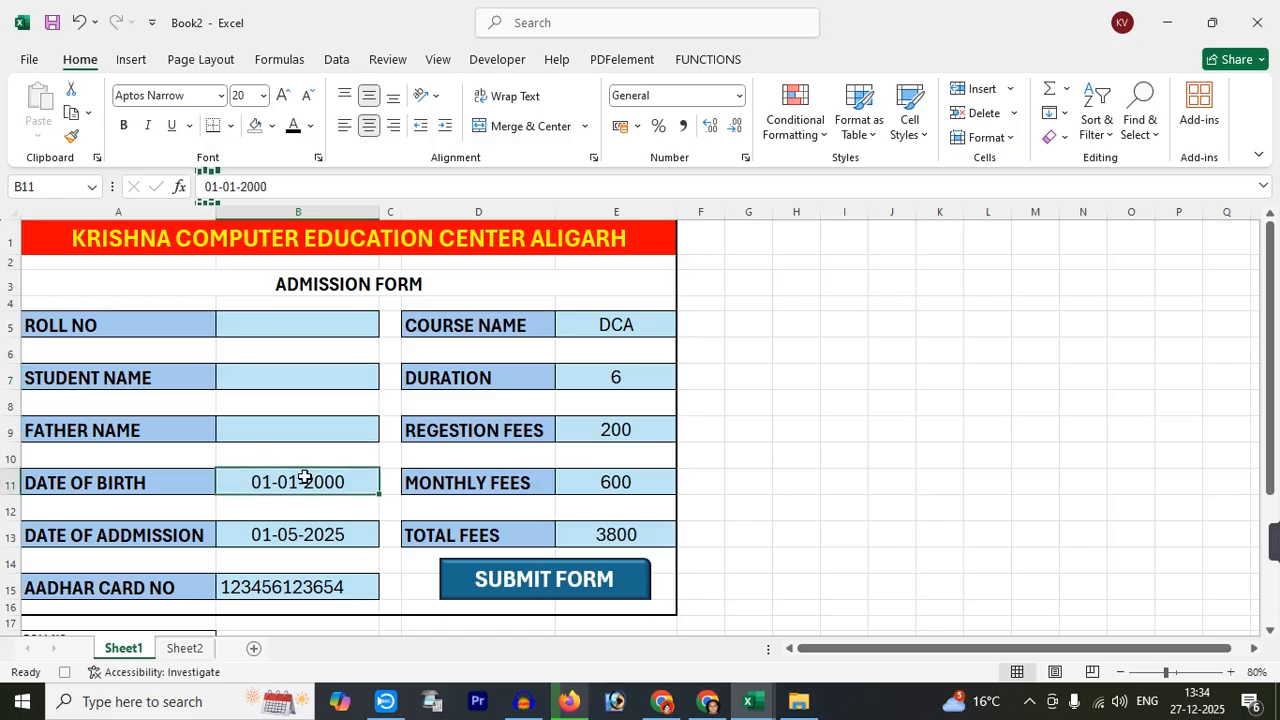
key("Delete")
left_click(305, 531)
key("Delete")
left_click(320, 587)
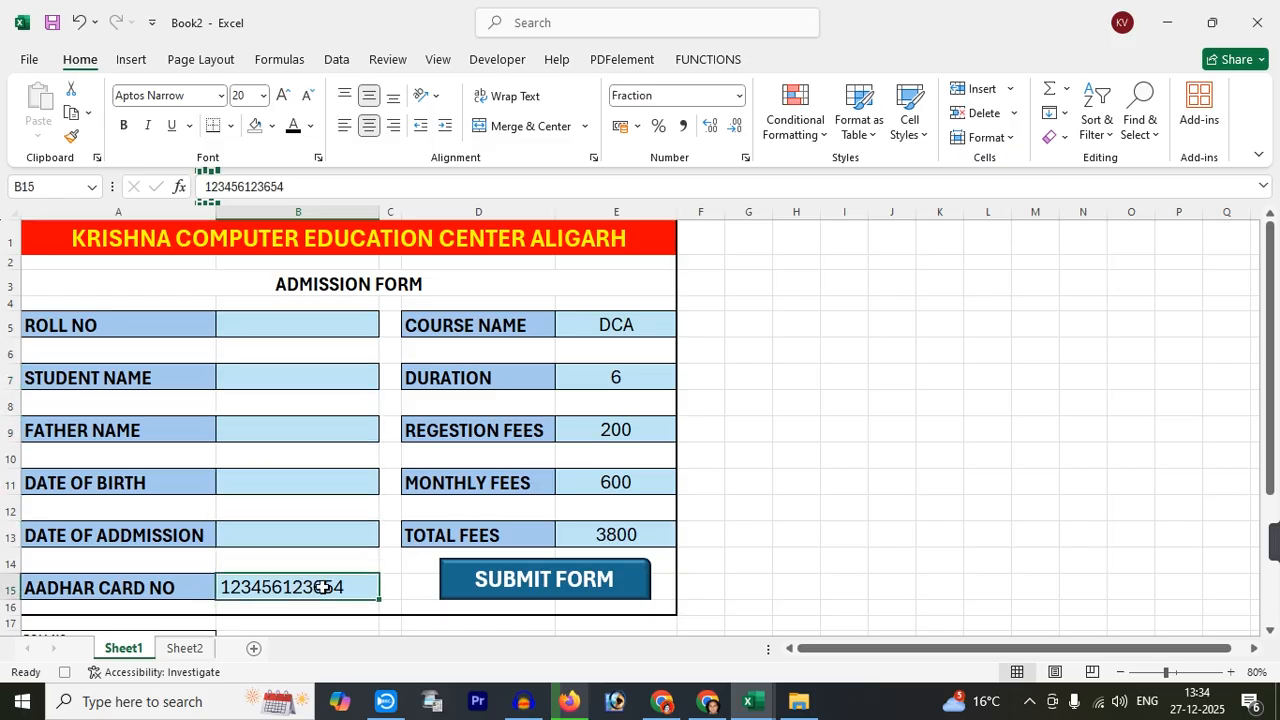
key("Delete")
Clear the course name, duration, registration fees and monthly fees values
left_click(590, 343)
key("Delete")
left_click(597, 375)
key("Delete")
left_click(596, 432)
key("Delete")
left_click(592, 480)
key("Delete")
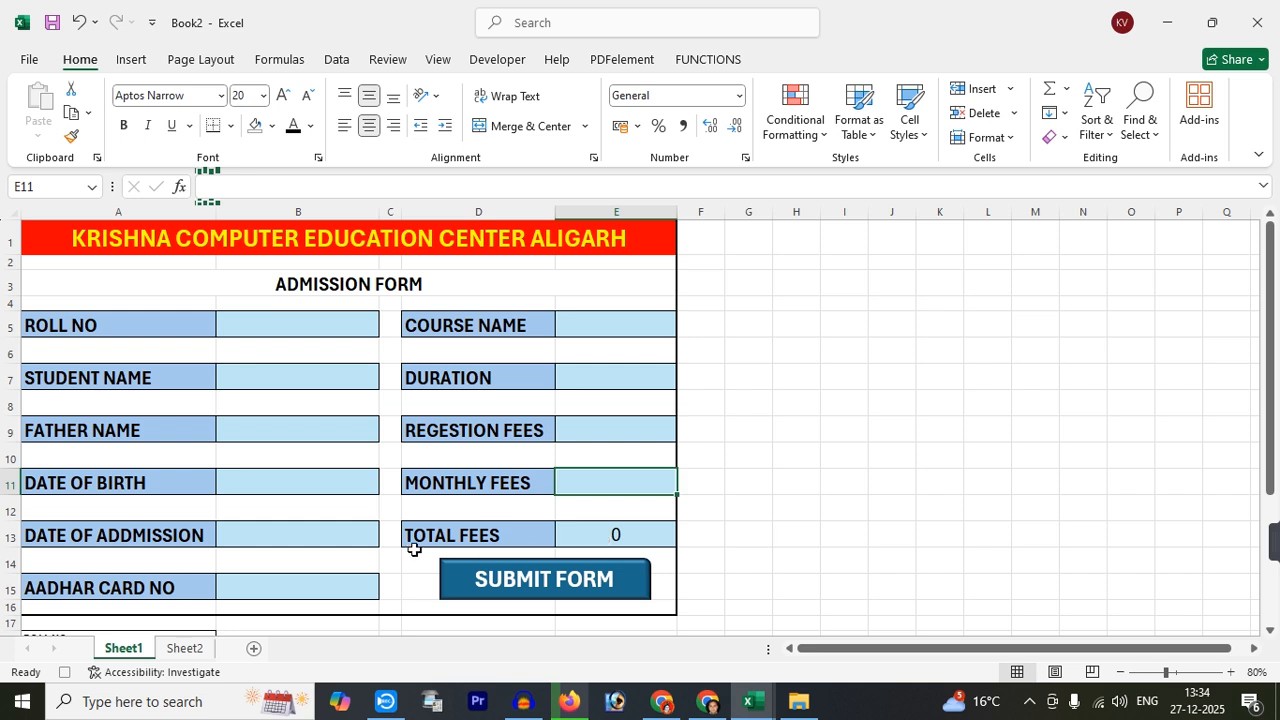
Stop recording the SAVE_RECORD macro from the Developer tab
left_click(262, 330)
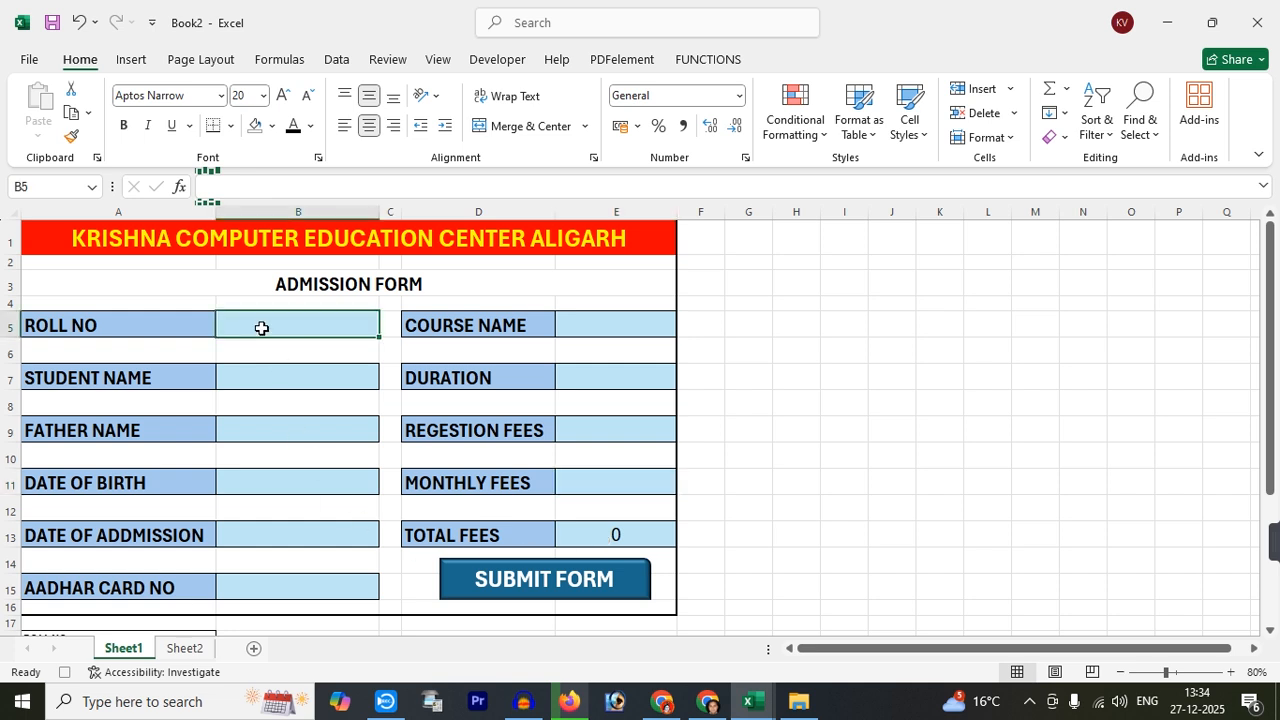
left_click(497, 60)
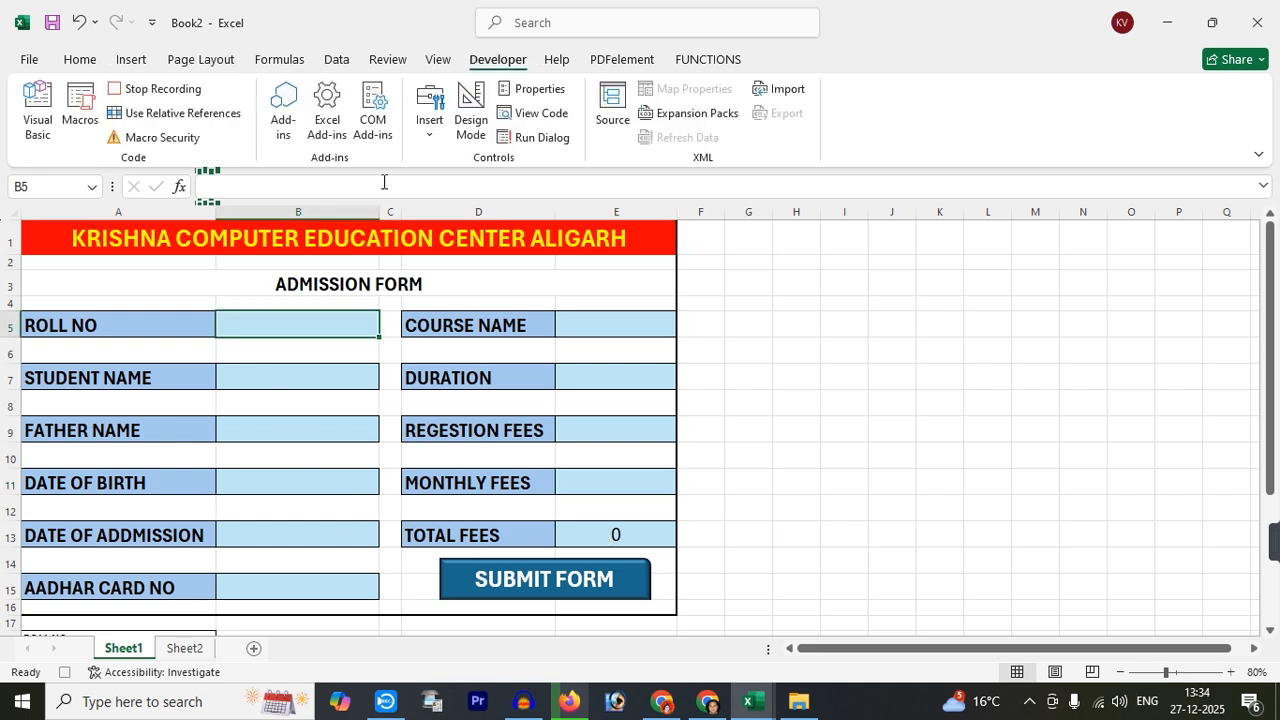
left_click(160, 89)
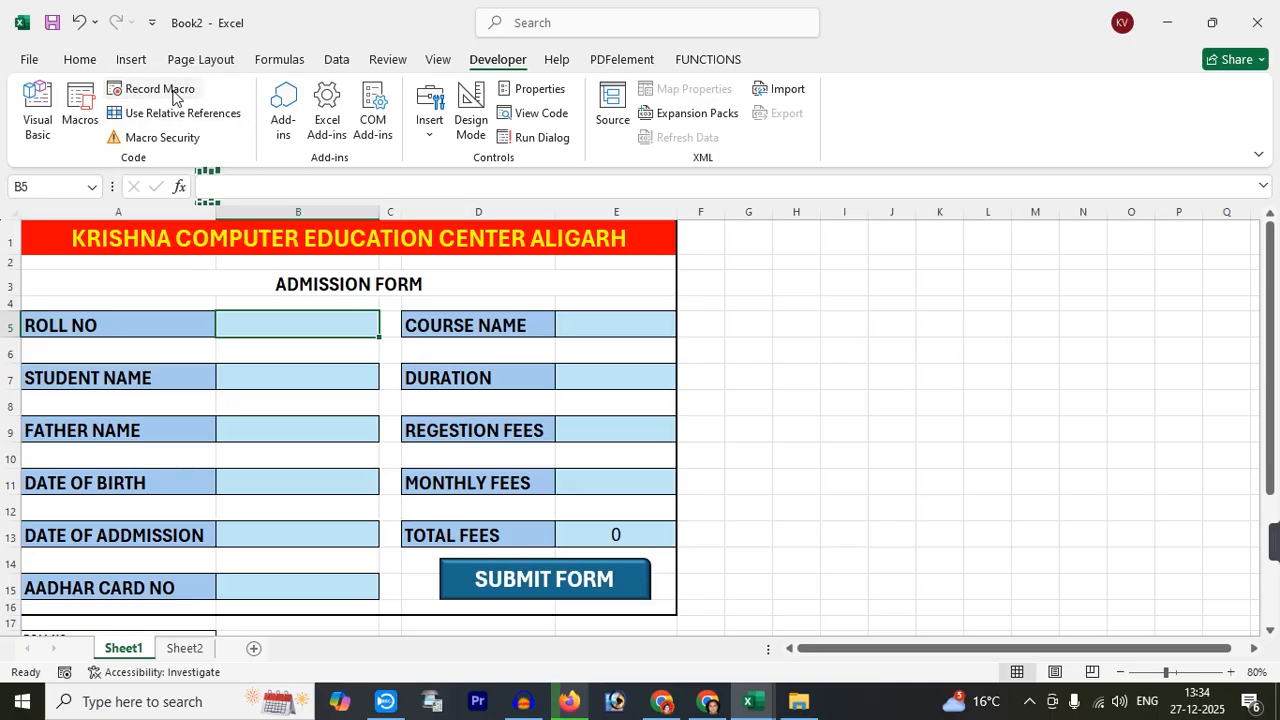
scroll(823, 423, "down", 4)
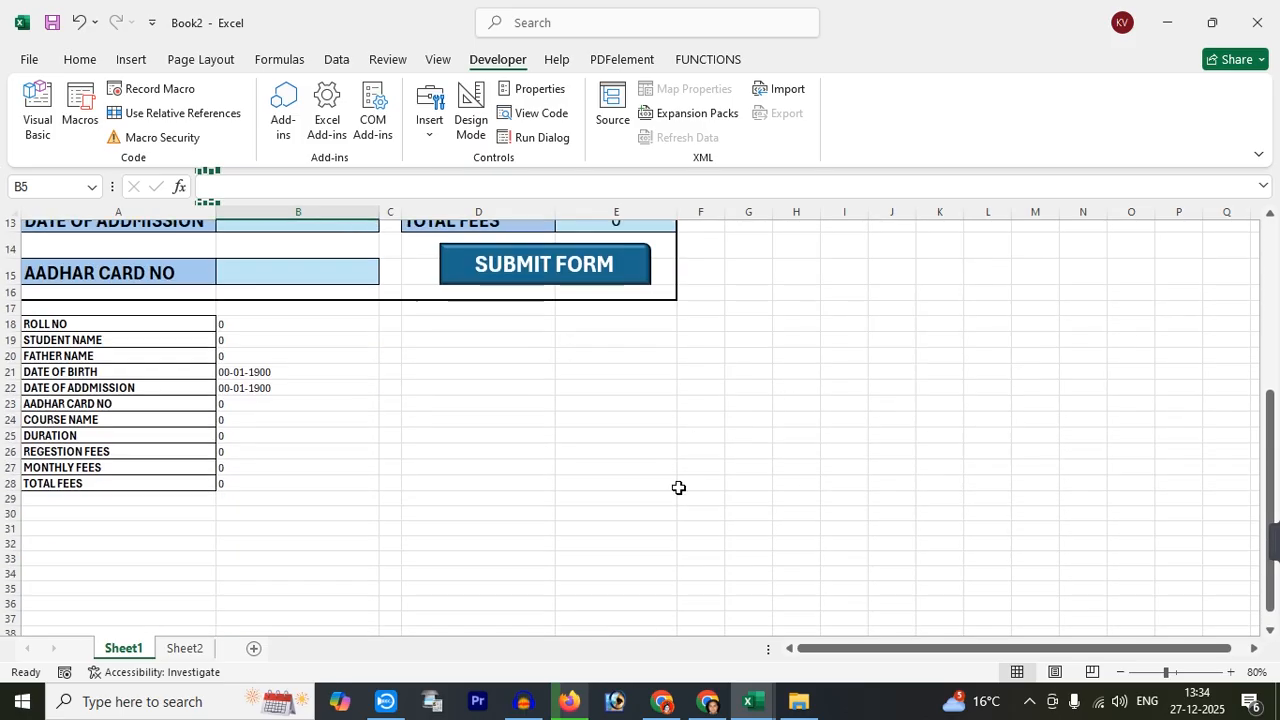
Delete the test record from Sheet2 row 2, then return to the Sheet1 form
left_click(189, 651)
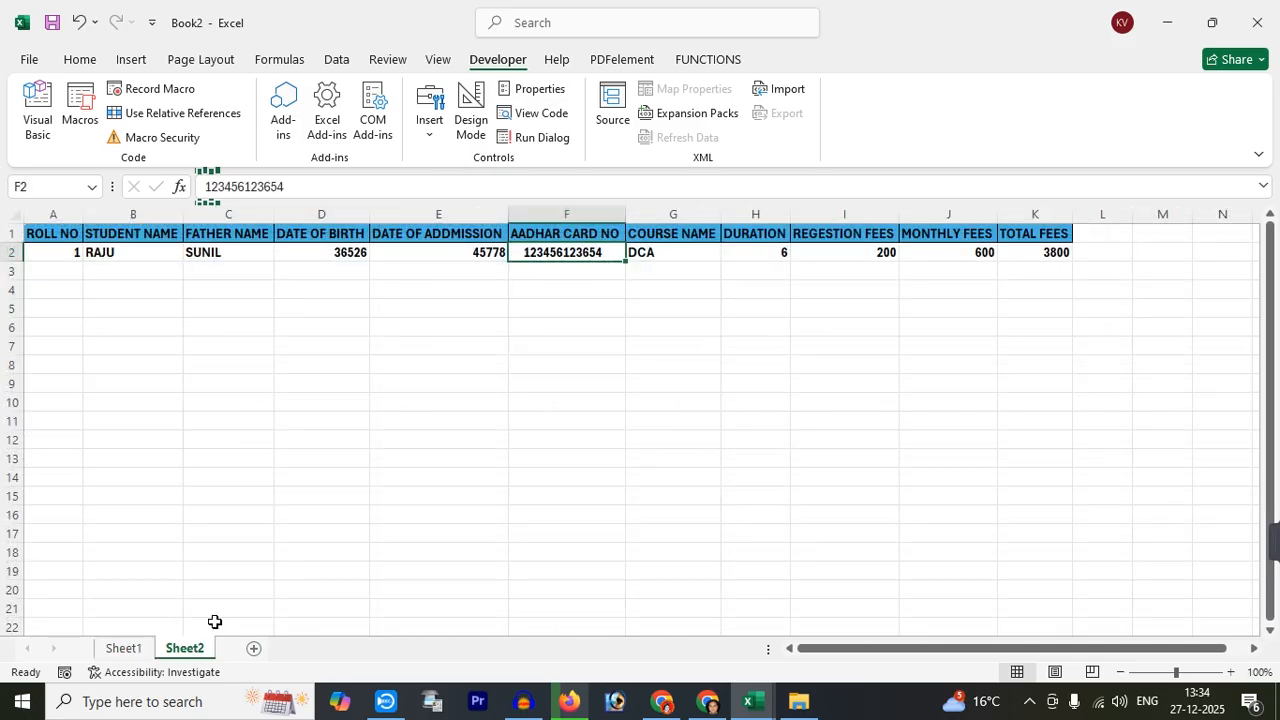
left_click(12, 252)
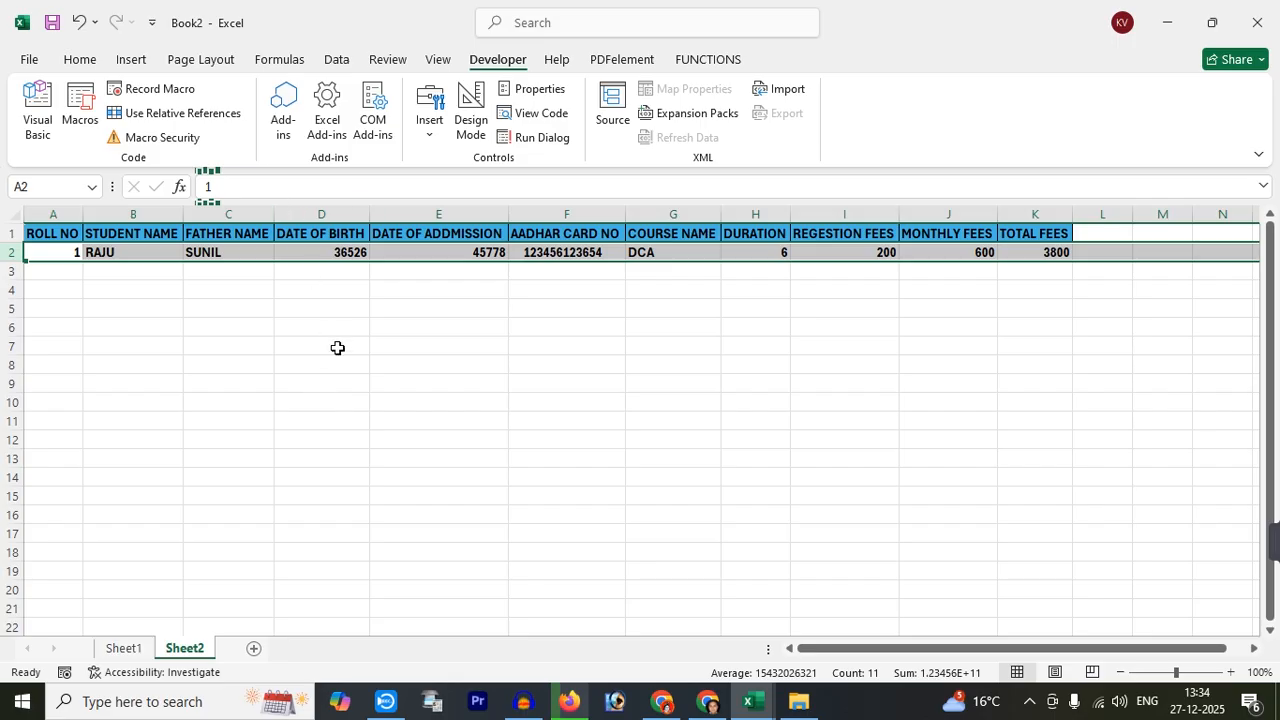
key("Delete")
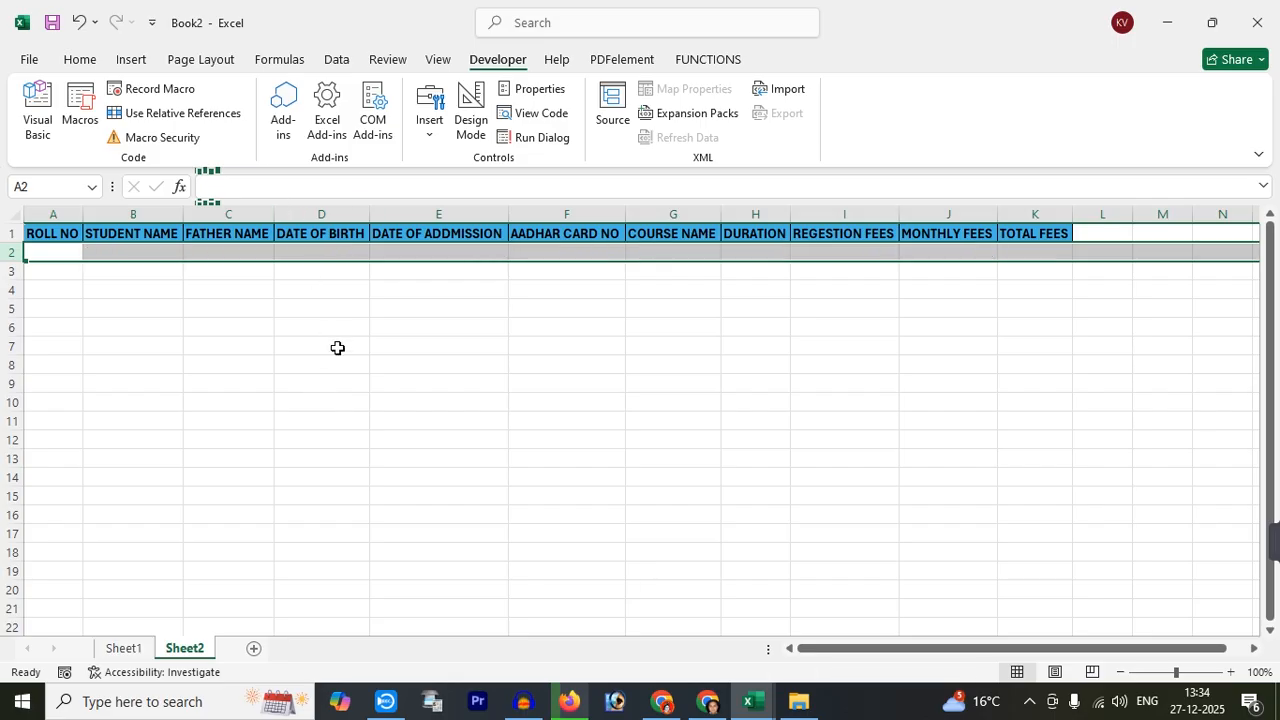
left_click(80, 59)
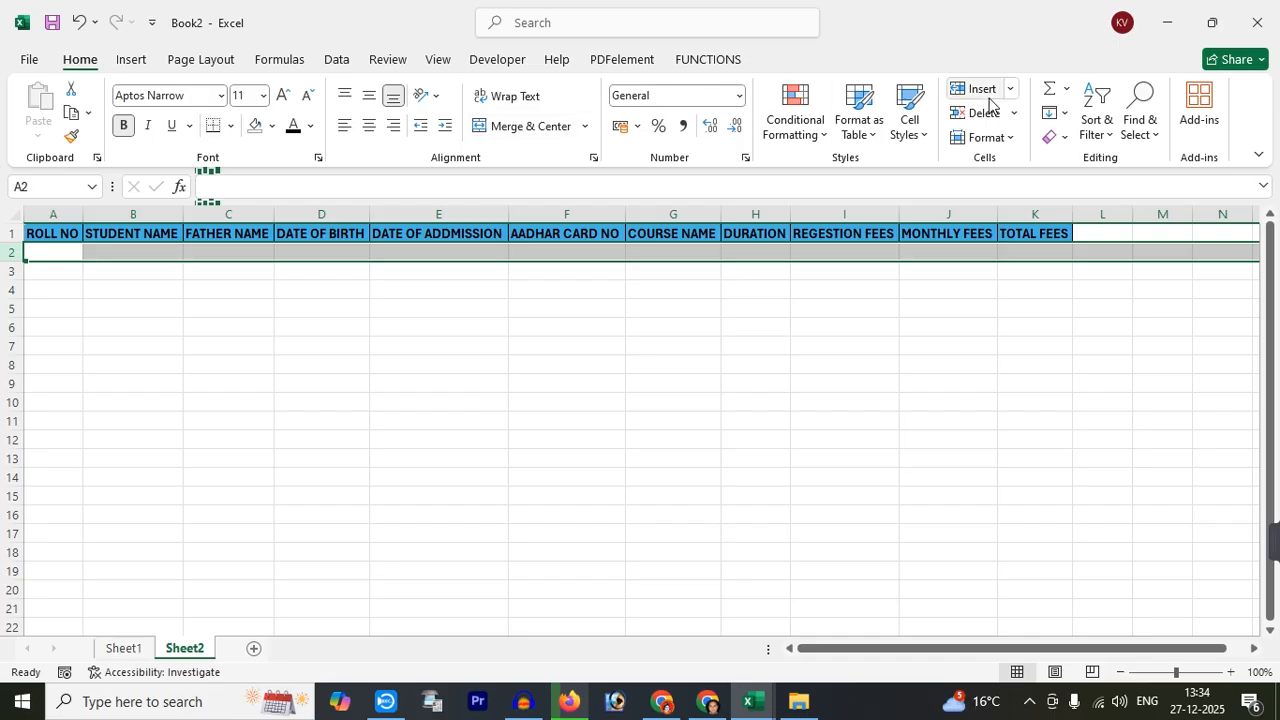
left_click(405, 440)
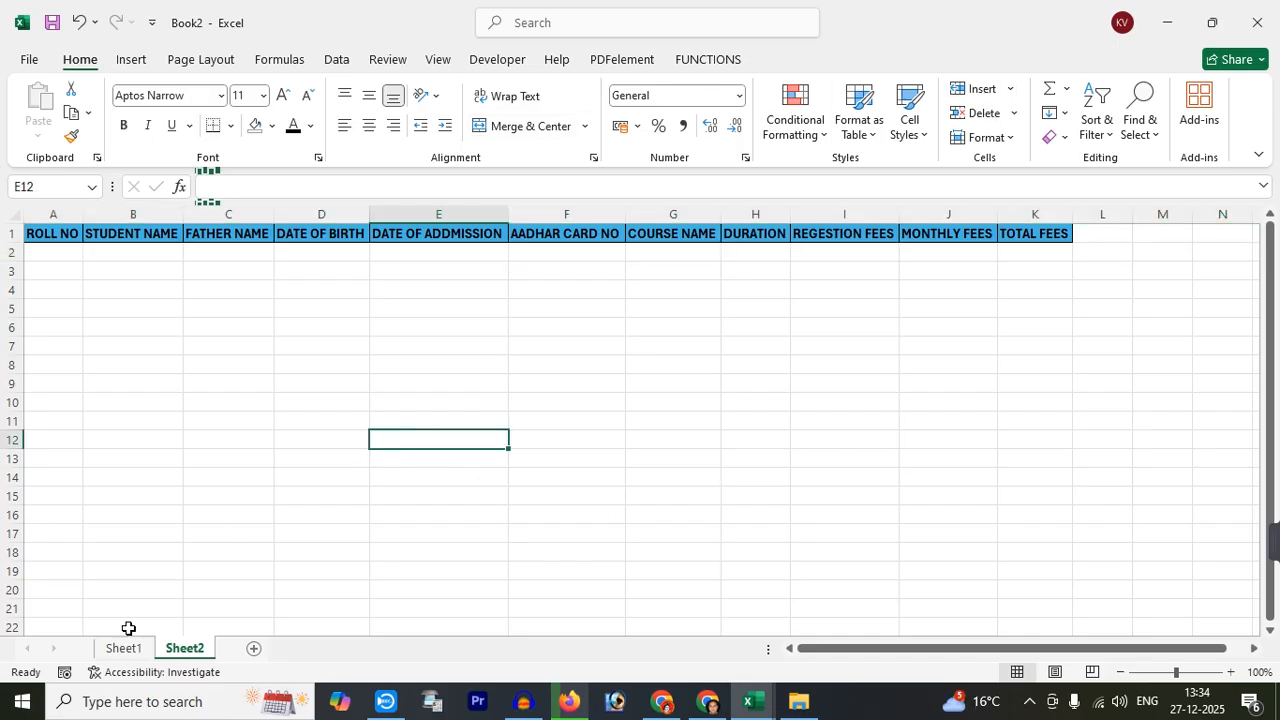
left_click(125, 648)
scroll(574, 403, "up", 5)
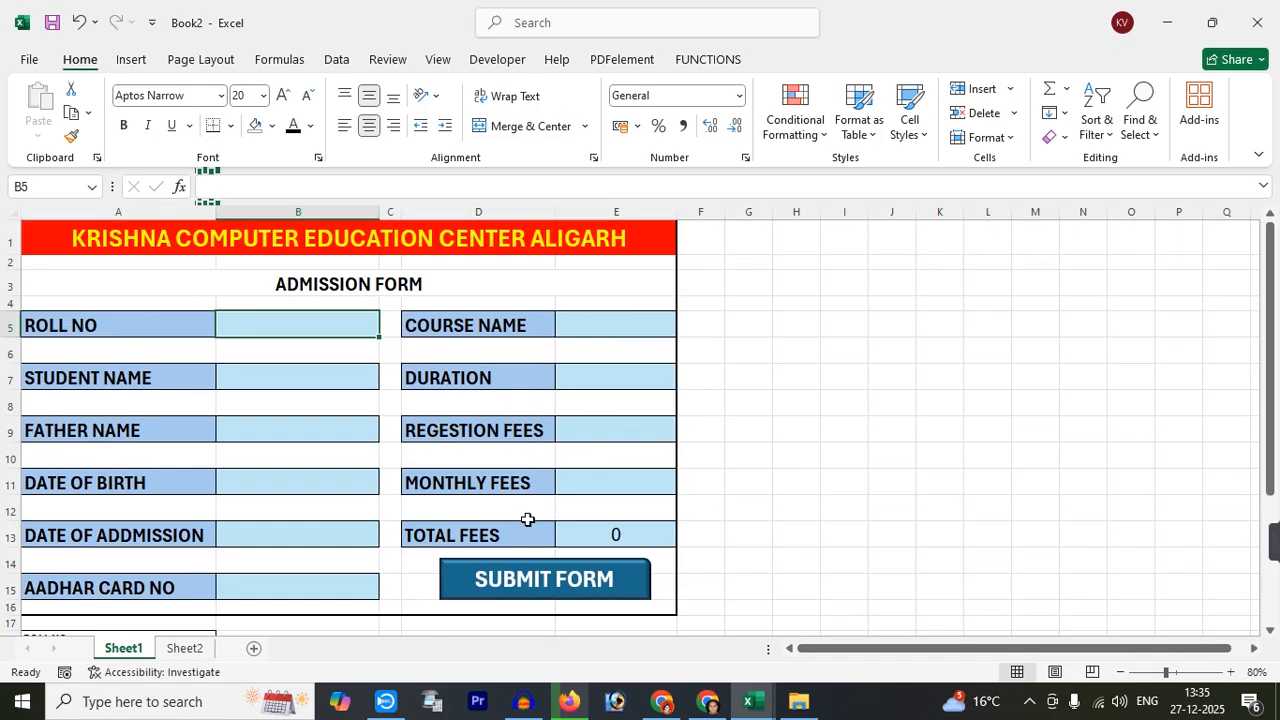
Assign the SAVE_RECORD macro to the SUBMIT FORM shape
left_click(630, 564)
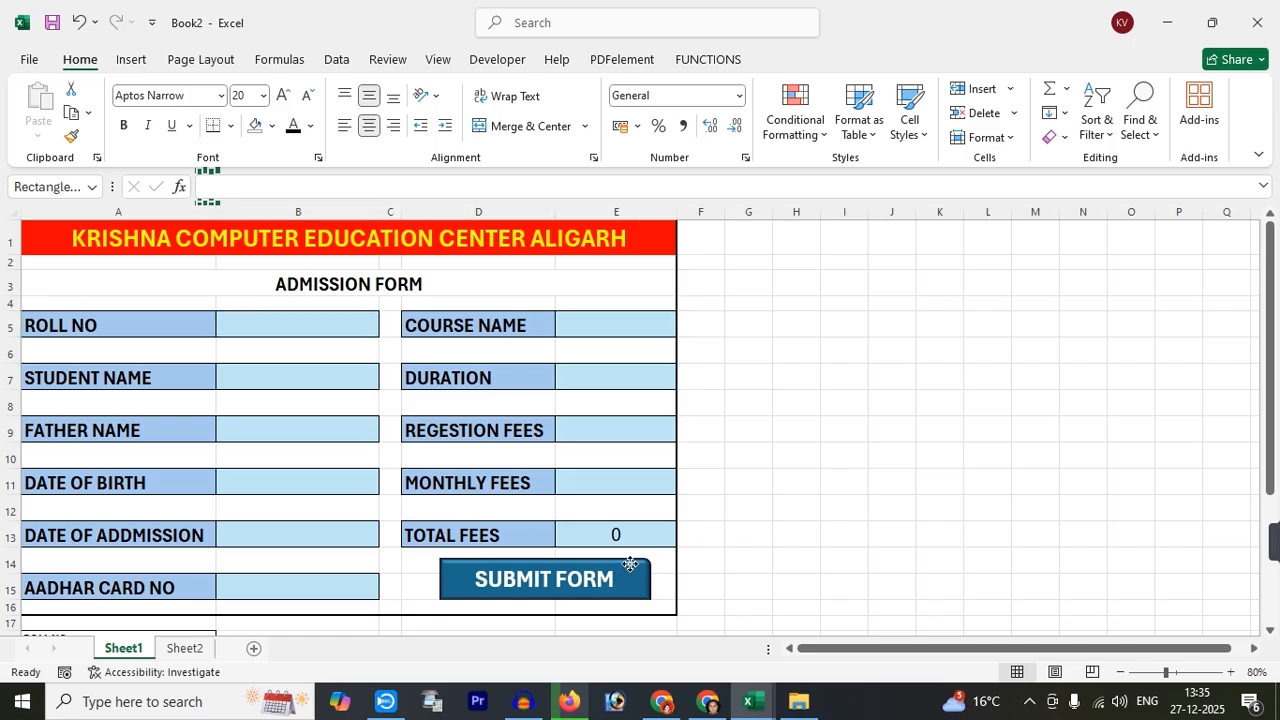
right_click(631, 566)
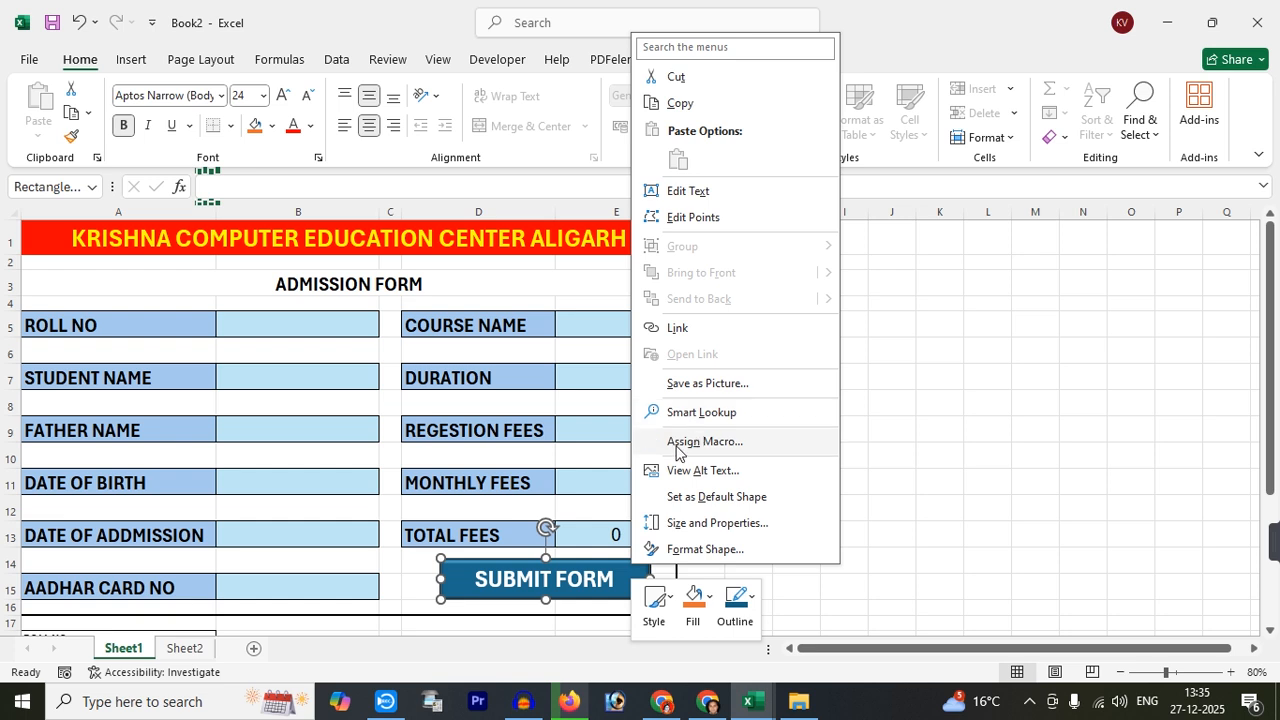
left_click(718, 446)
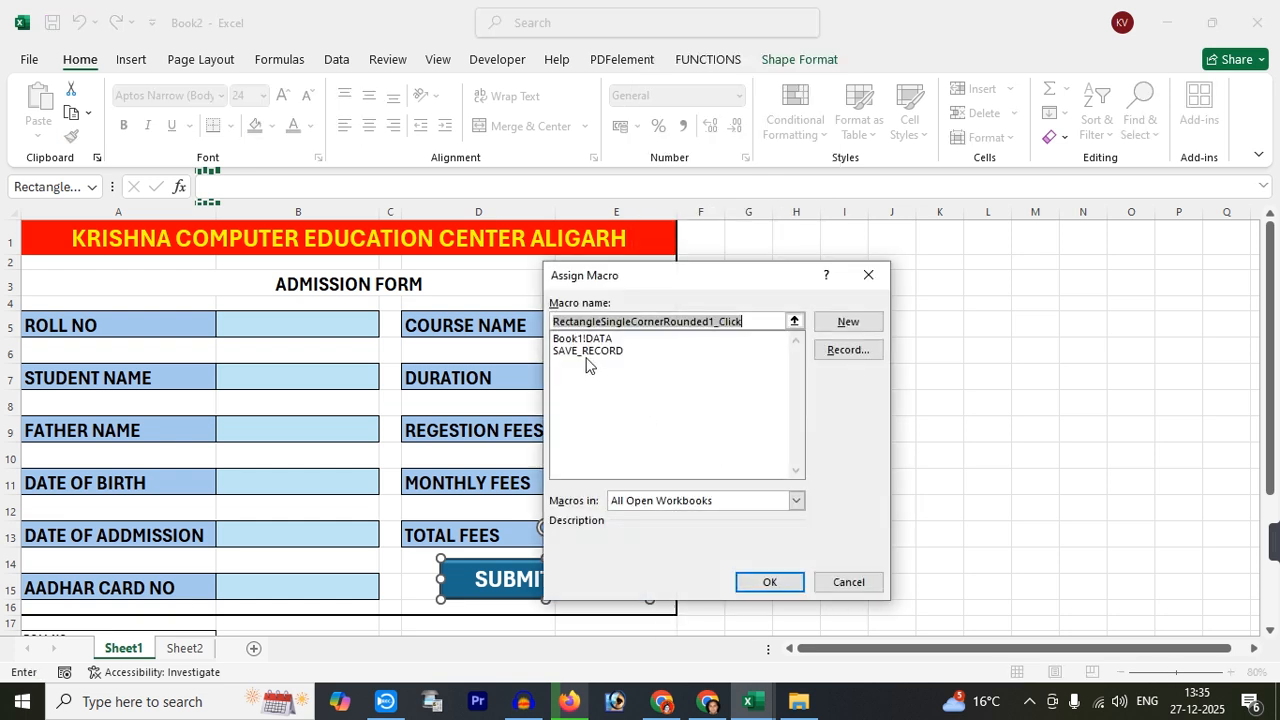
left_click(565, 352)
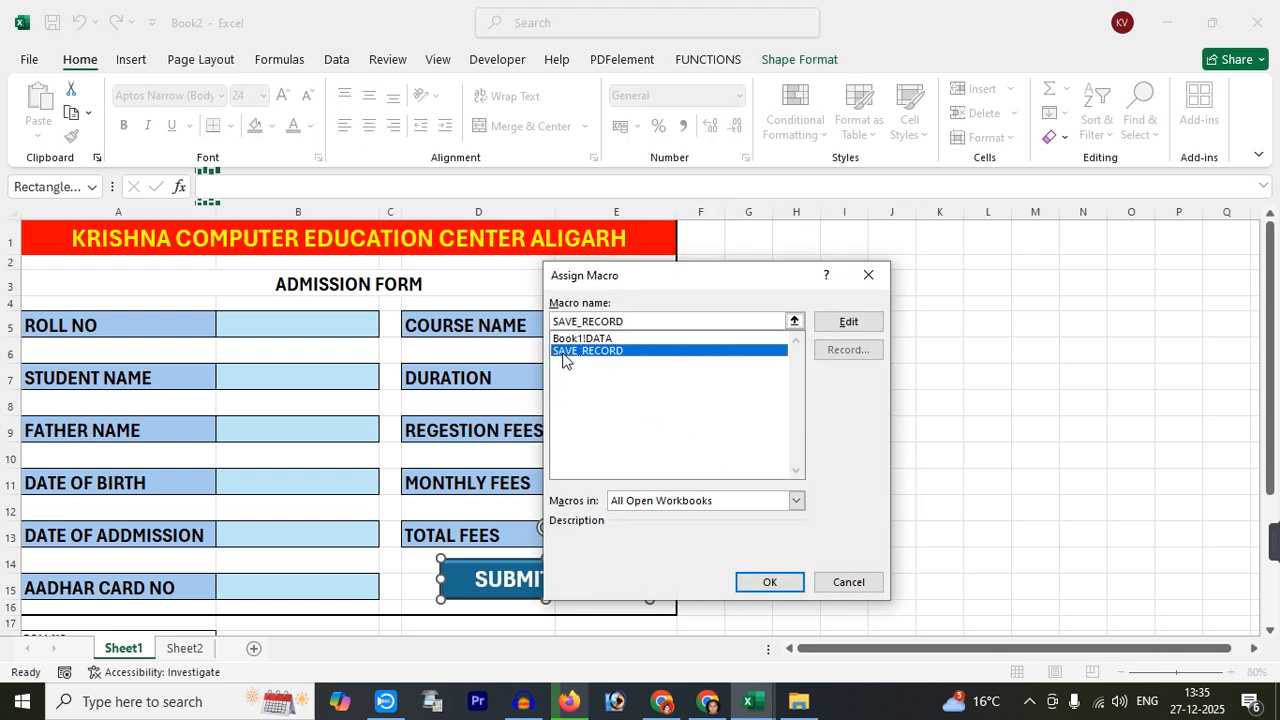
left_click(772, 583)
left_click(742, 424)
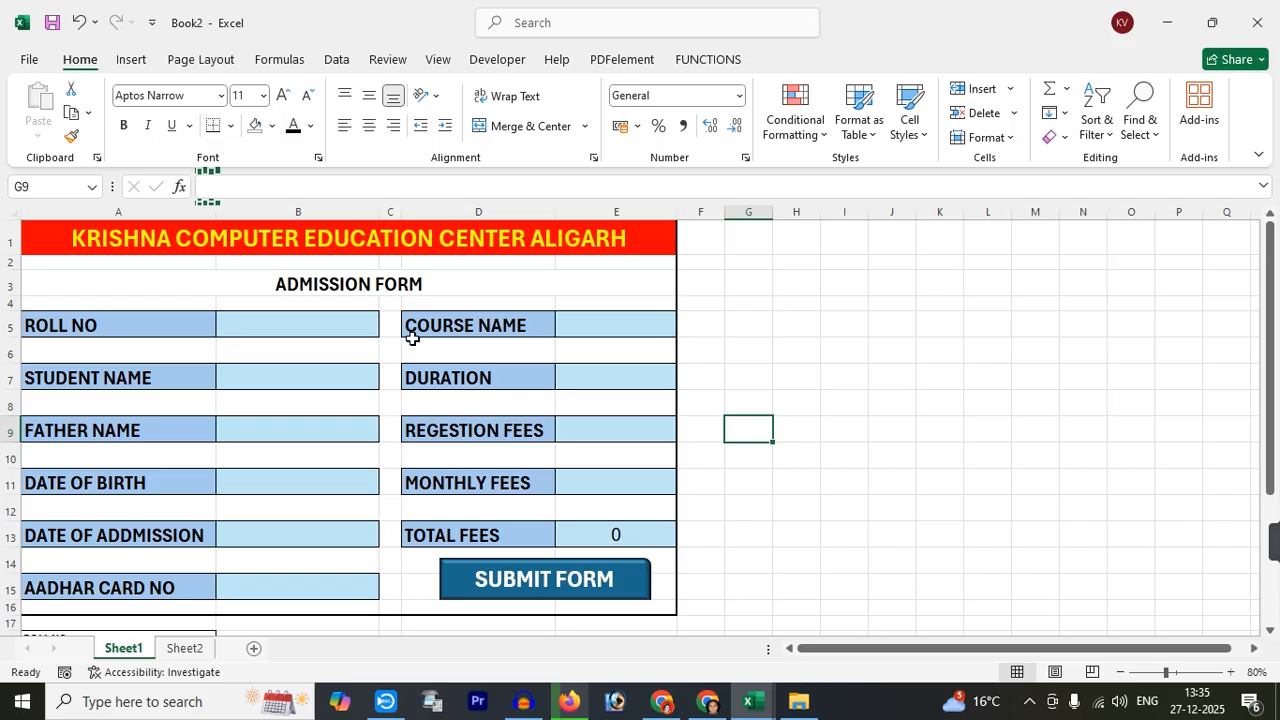
Enter roll no 1, the names, birth date 01/01/2000, admission date 01/12/2025 and Aadhar number
left_click(283, 320)
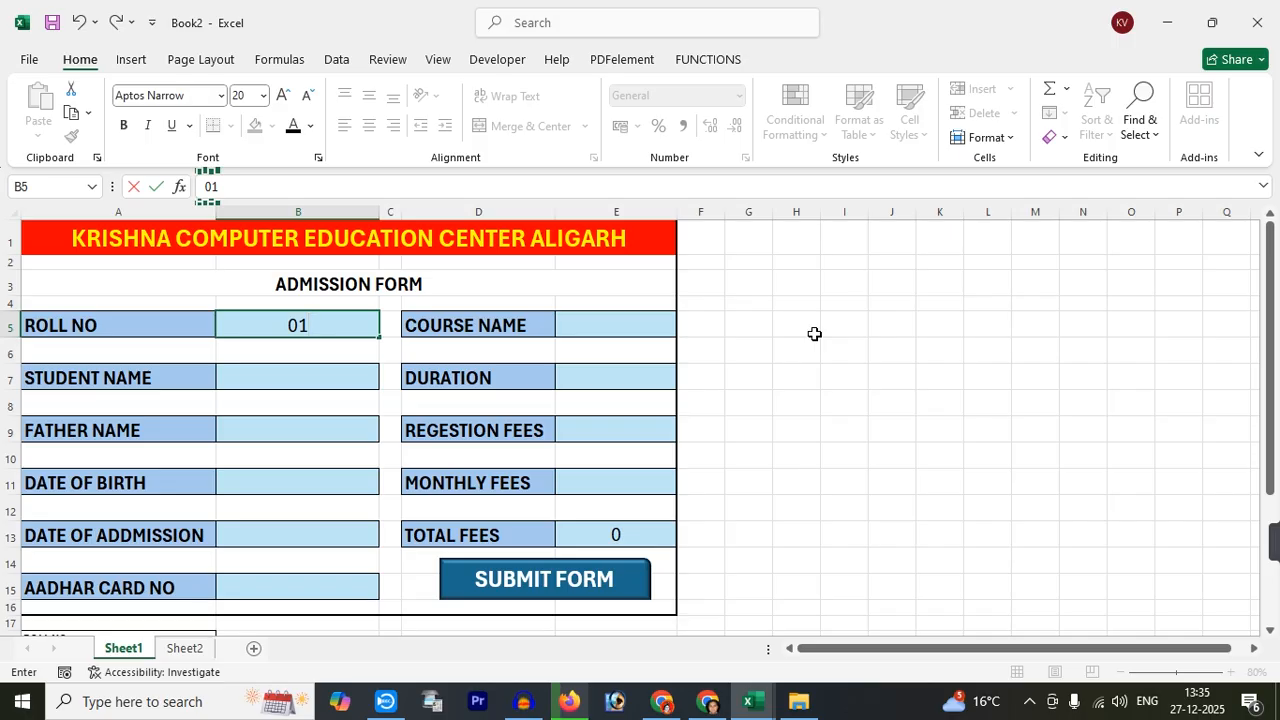
key("Return")
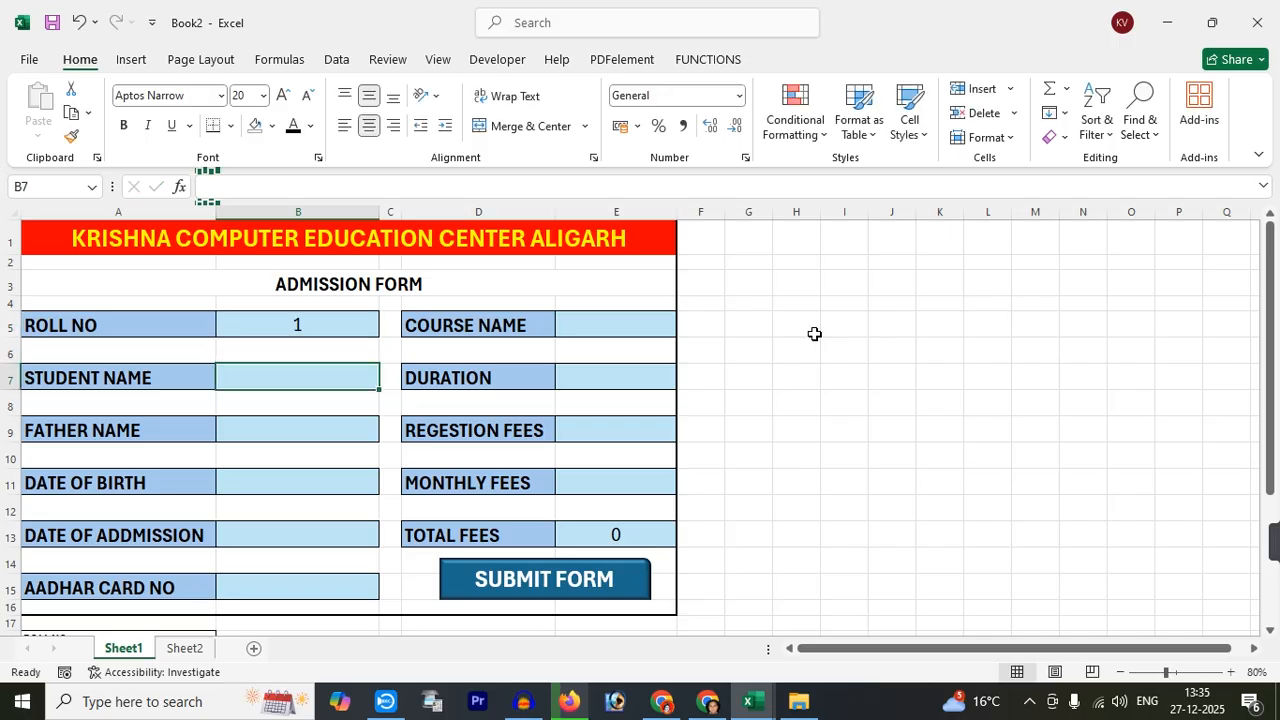
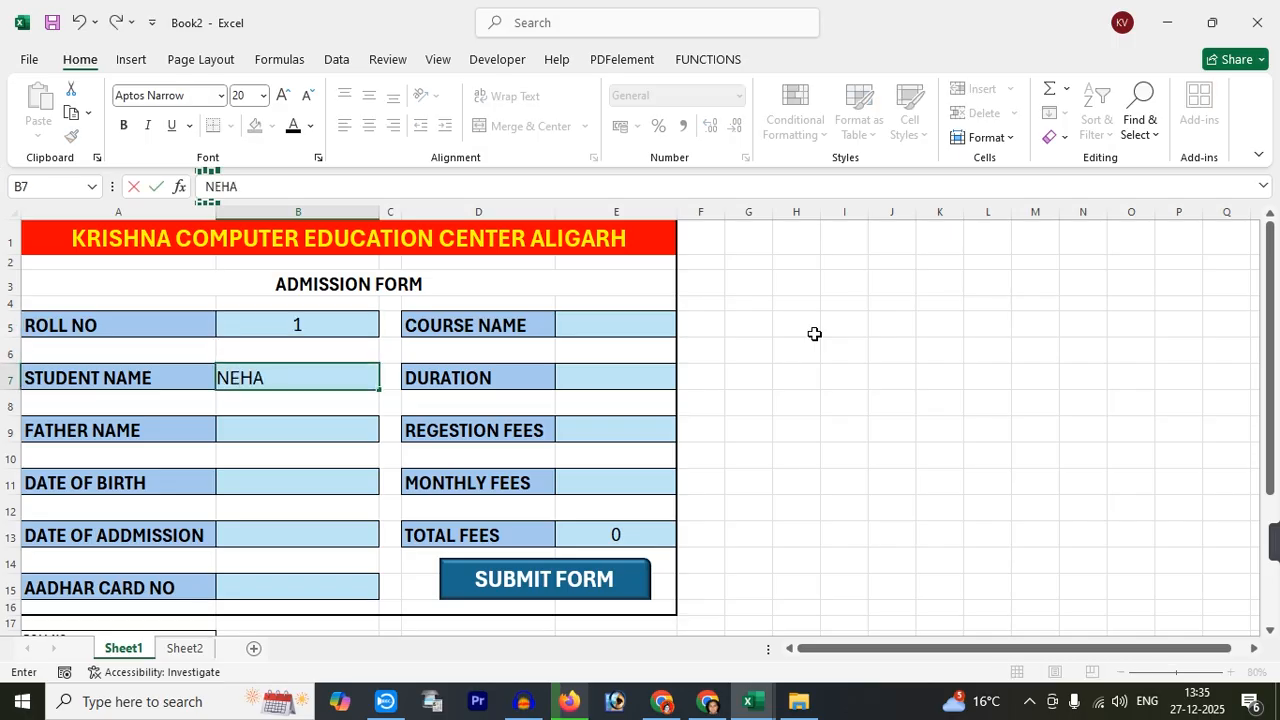
key("Return")
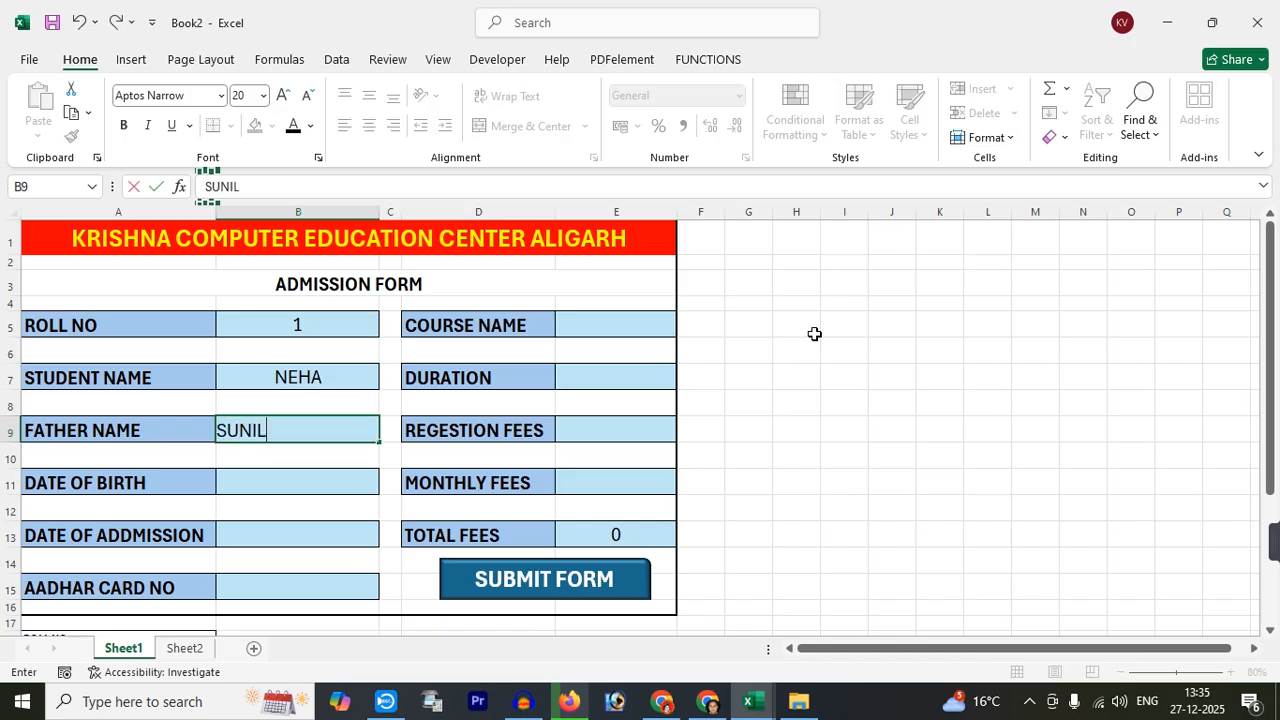
key("Return")
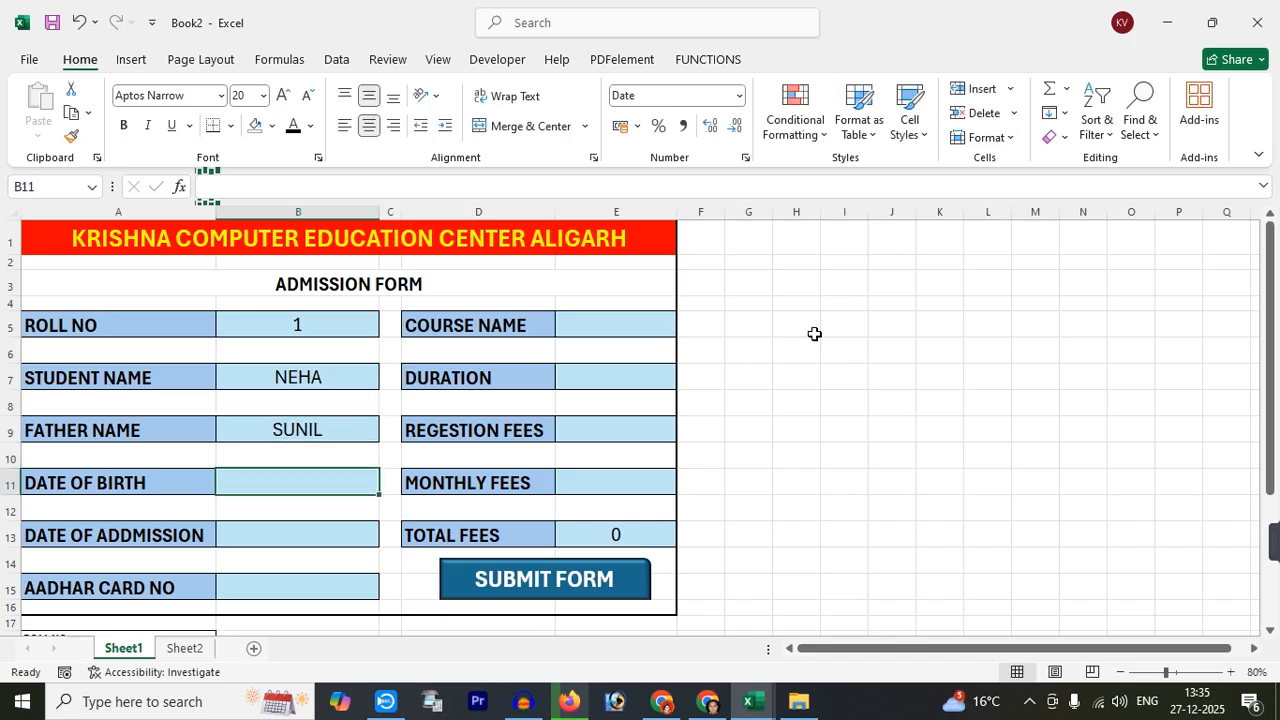
key("Return")
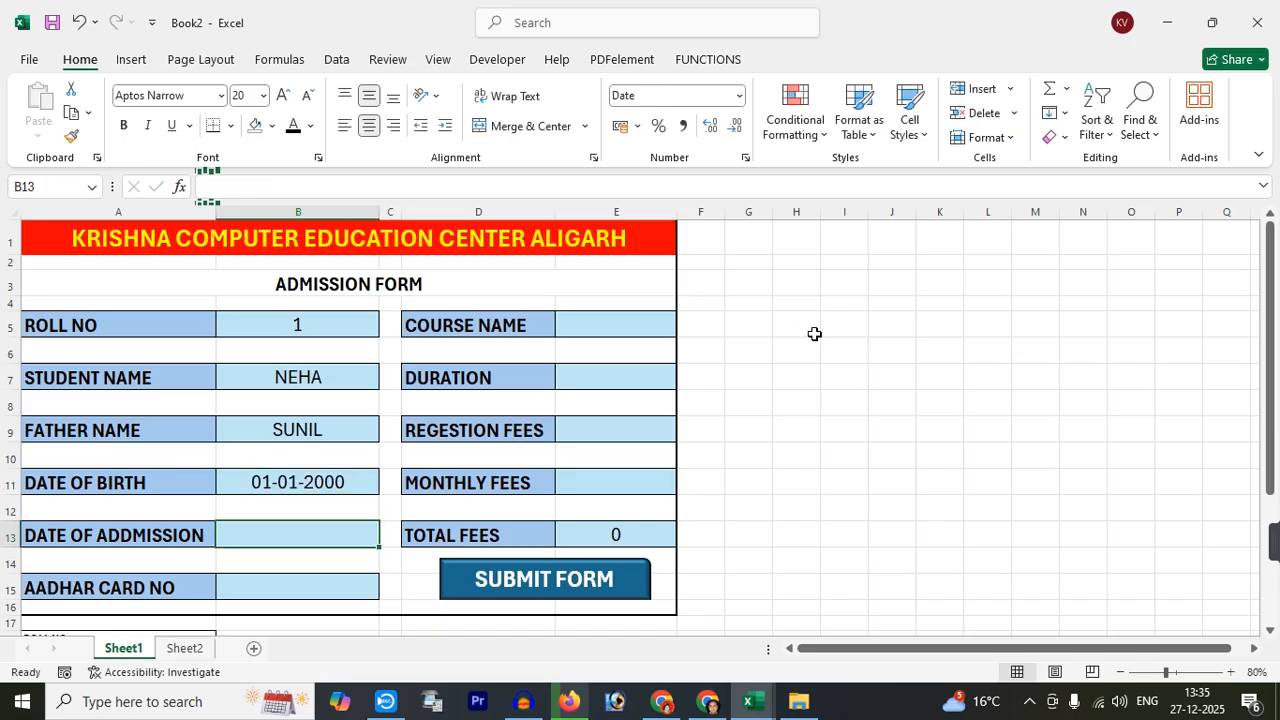
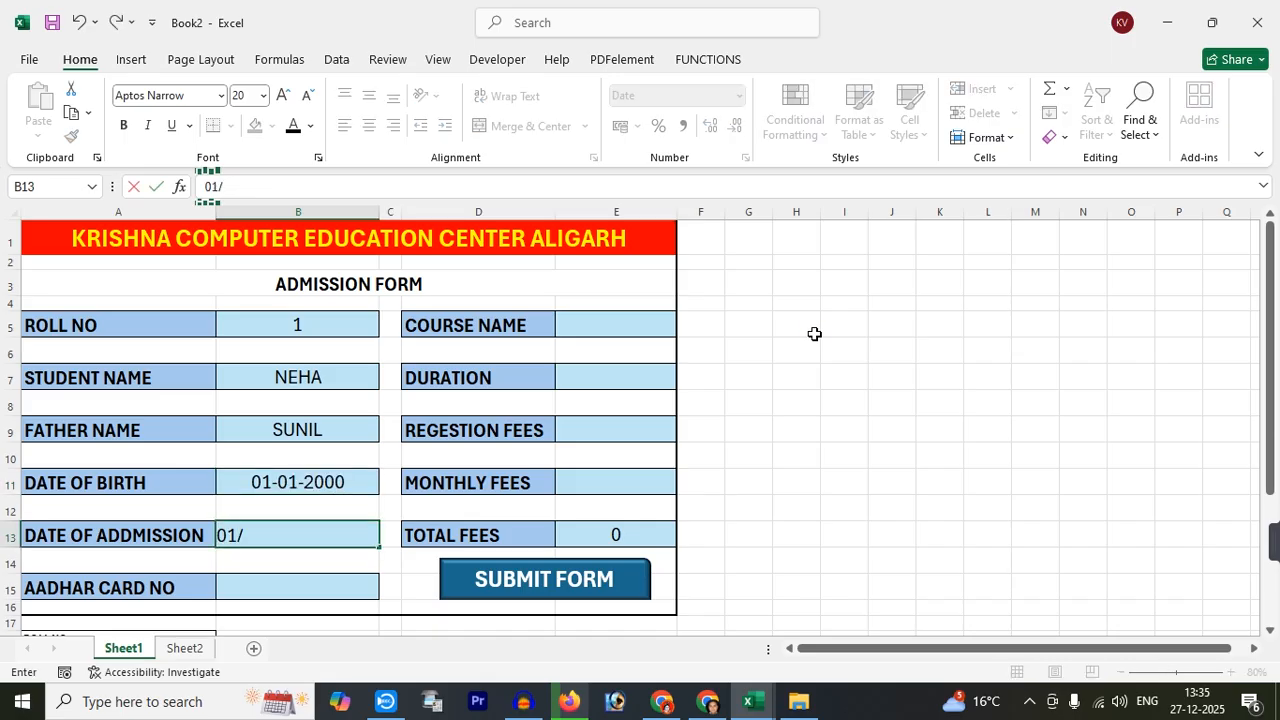
key("ctrl+Return")
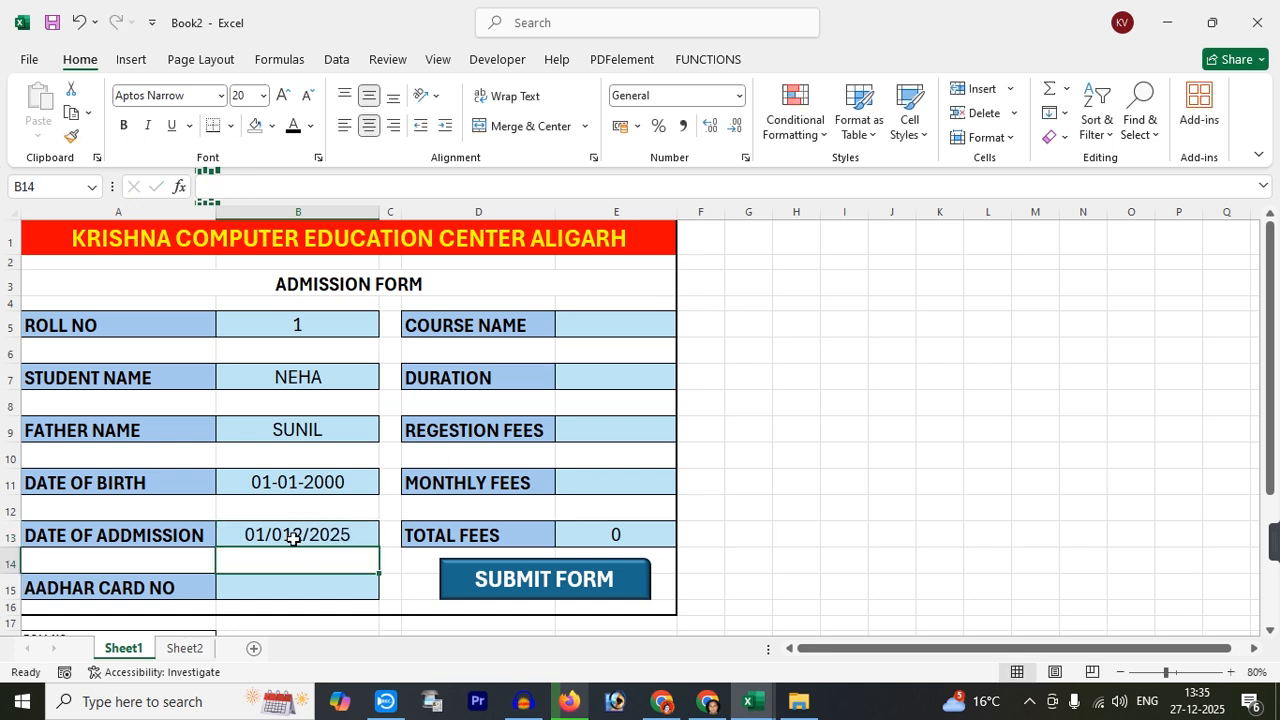
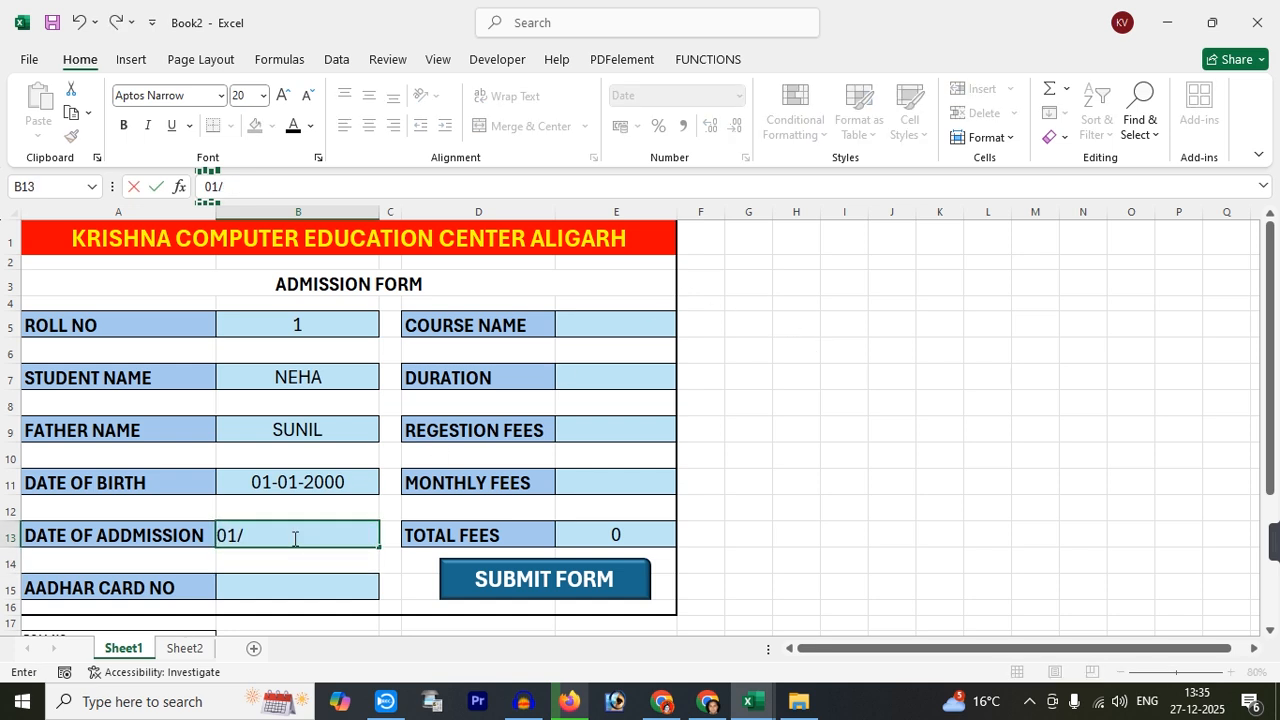
key("Return")
key("Return")
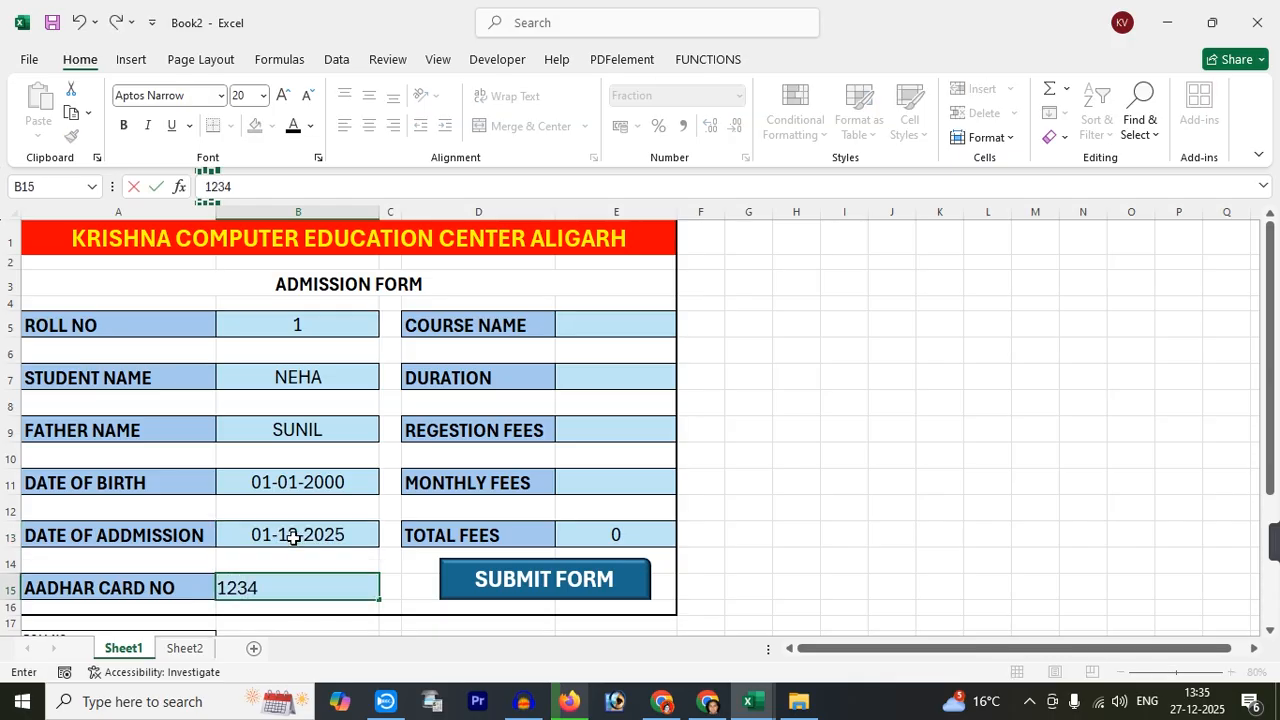
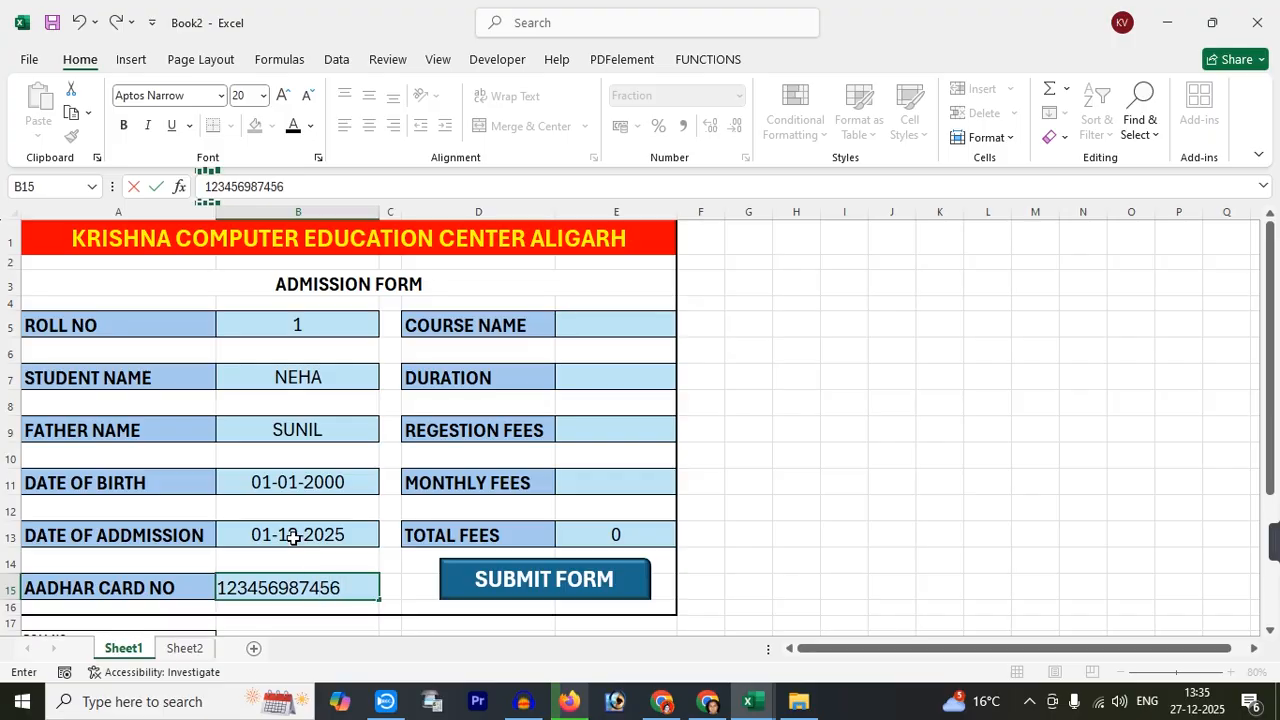
key("Tab")
Enter course TALLY, duration 3, monthly fees 1000 and registration fees 0
left_click(592, 327)
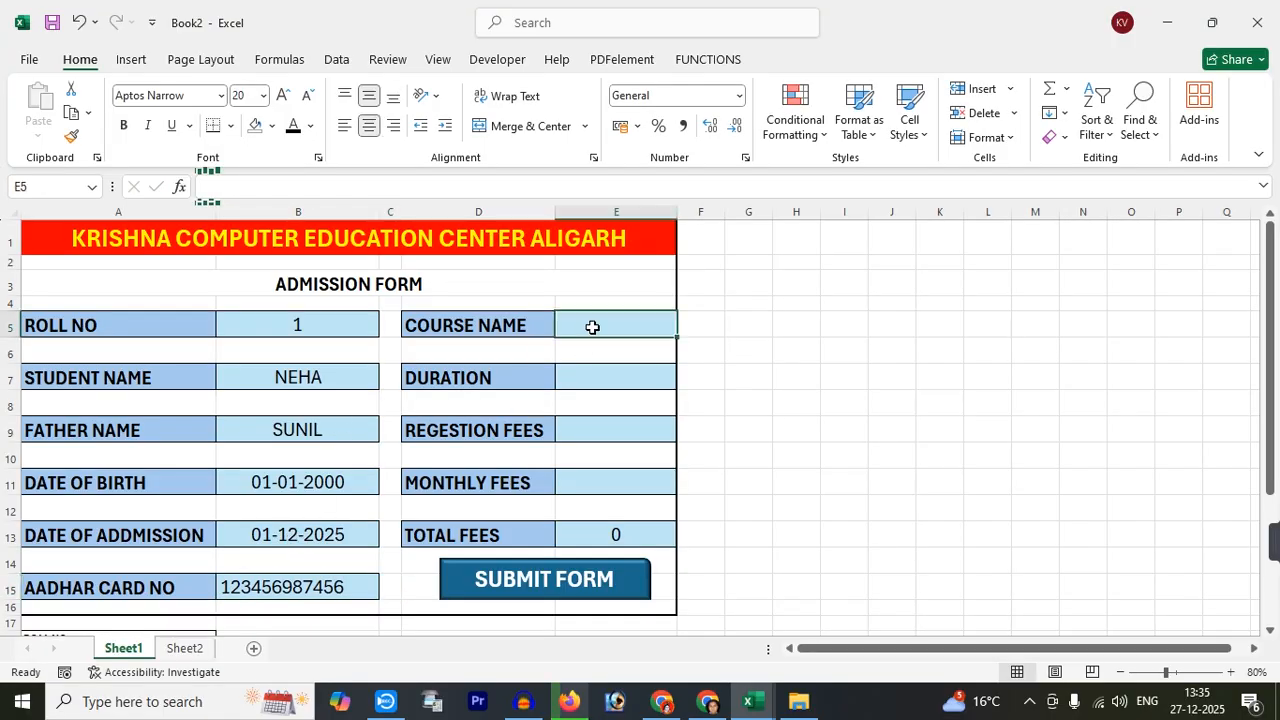
type("TALLY")
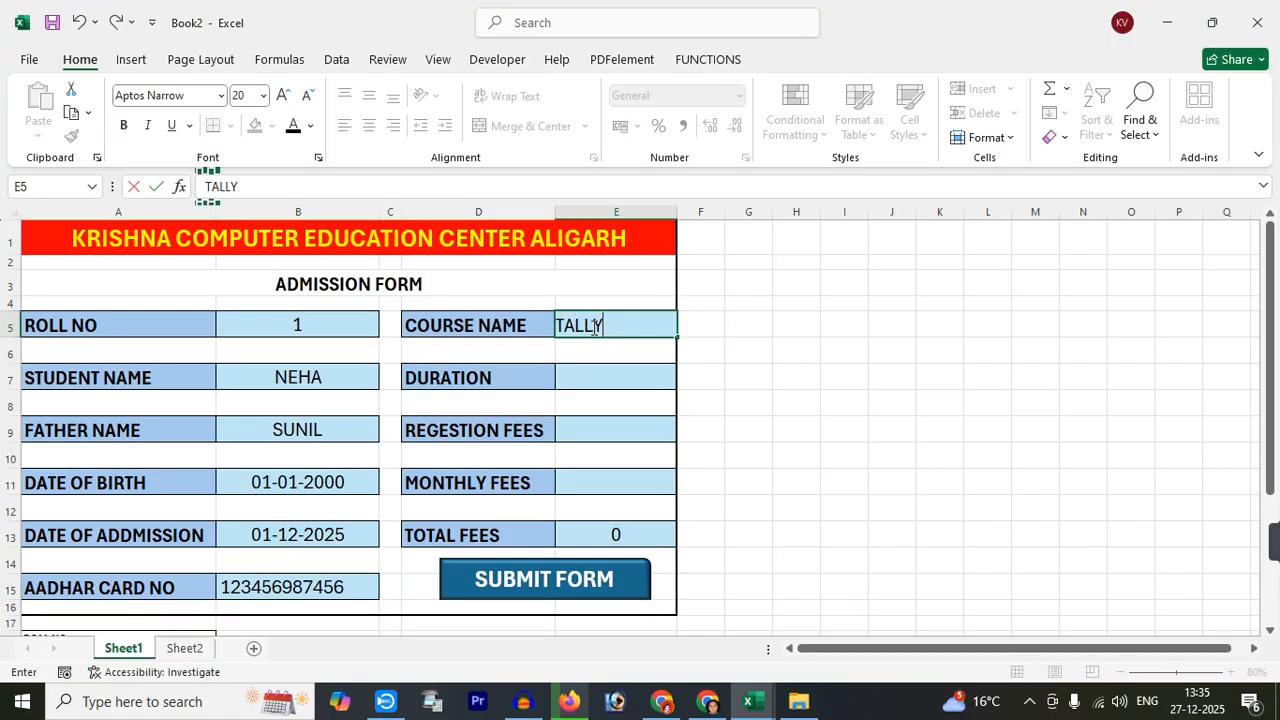
key("Return")
key("Return")
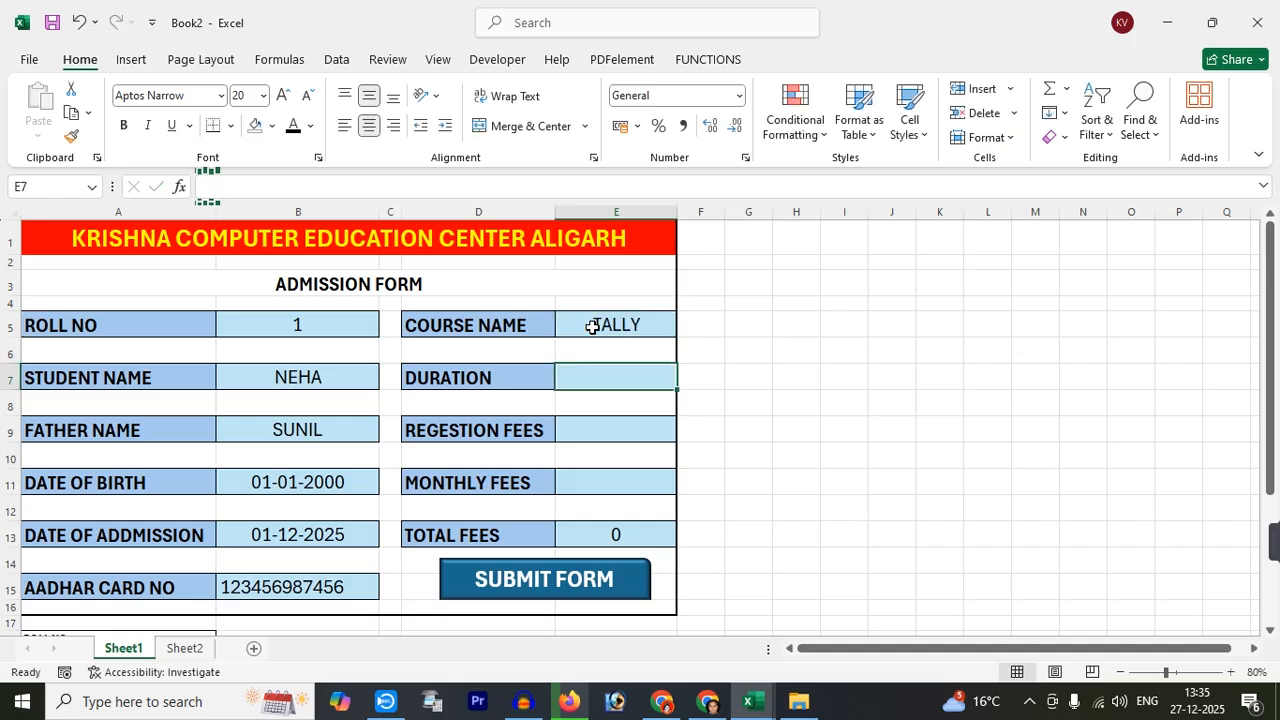
type("3")
key("Return")
key("Return")
key("Return")
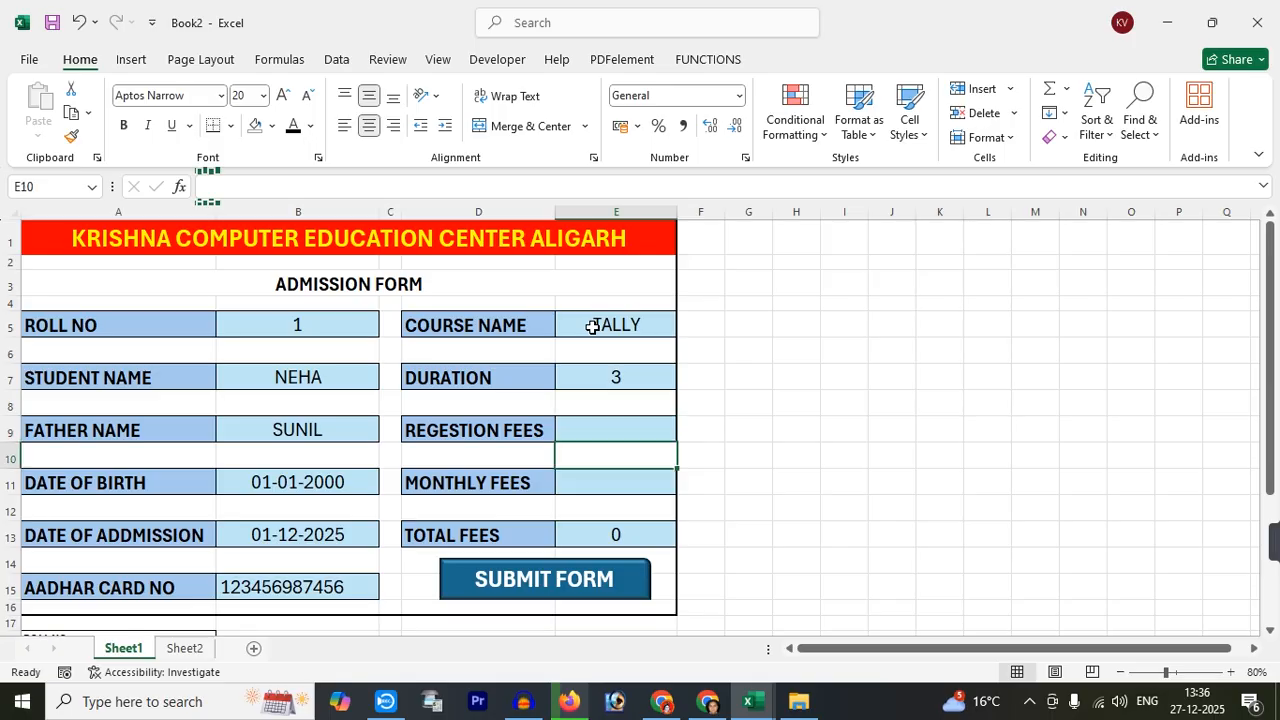
key("Return")
type("1000")
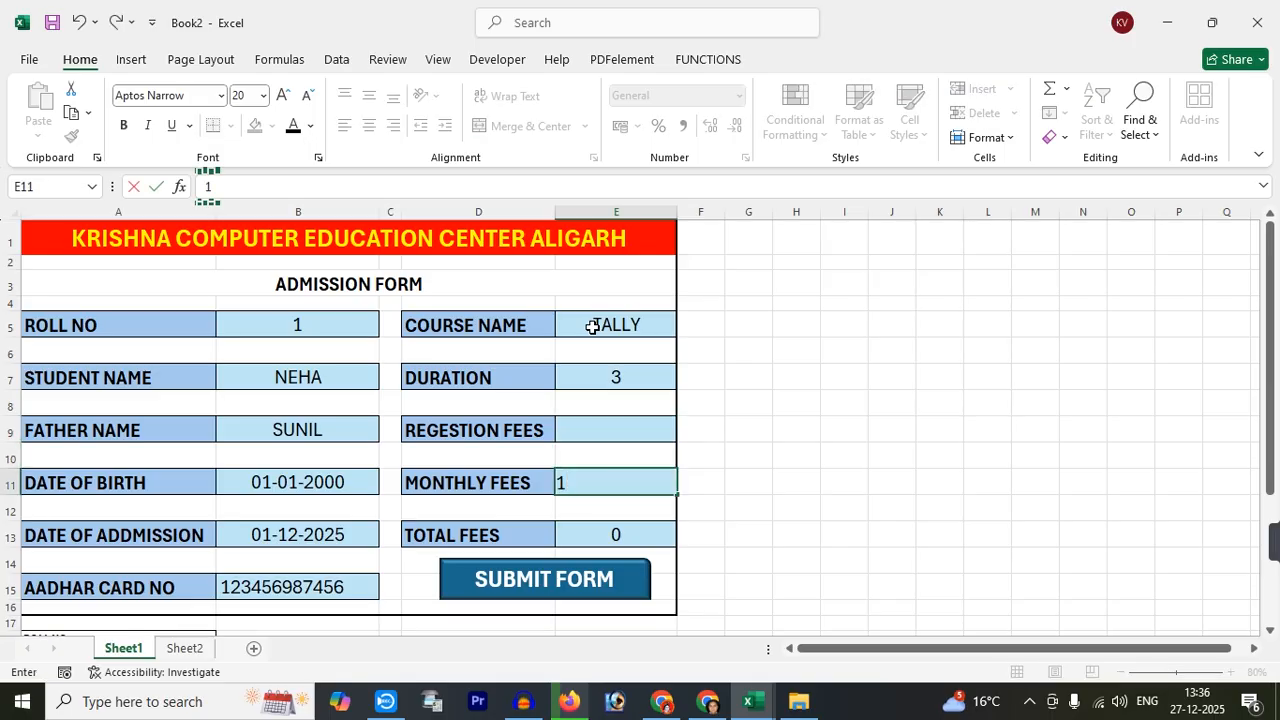
key("Return")
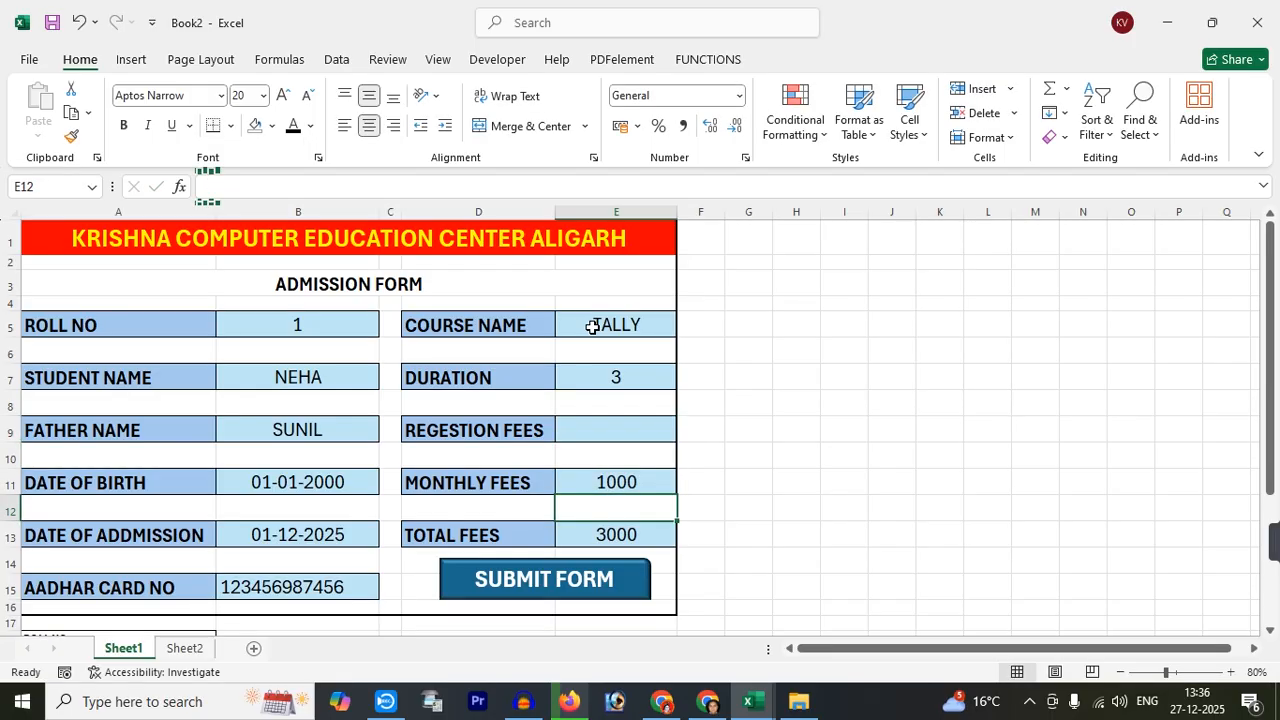
left_click(593, 432)
type("0")
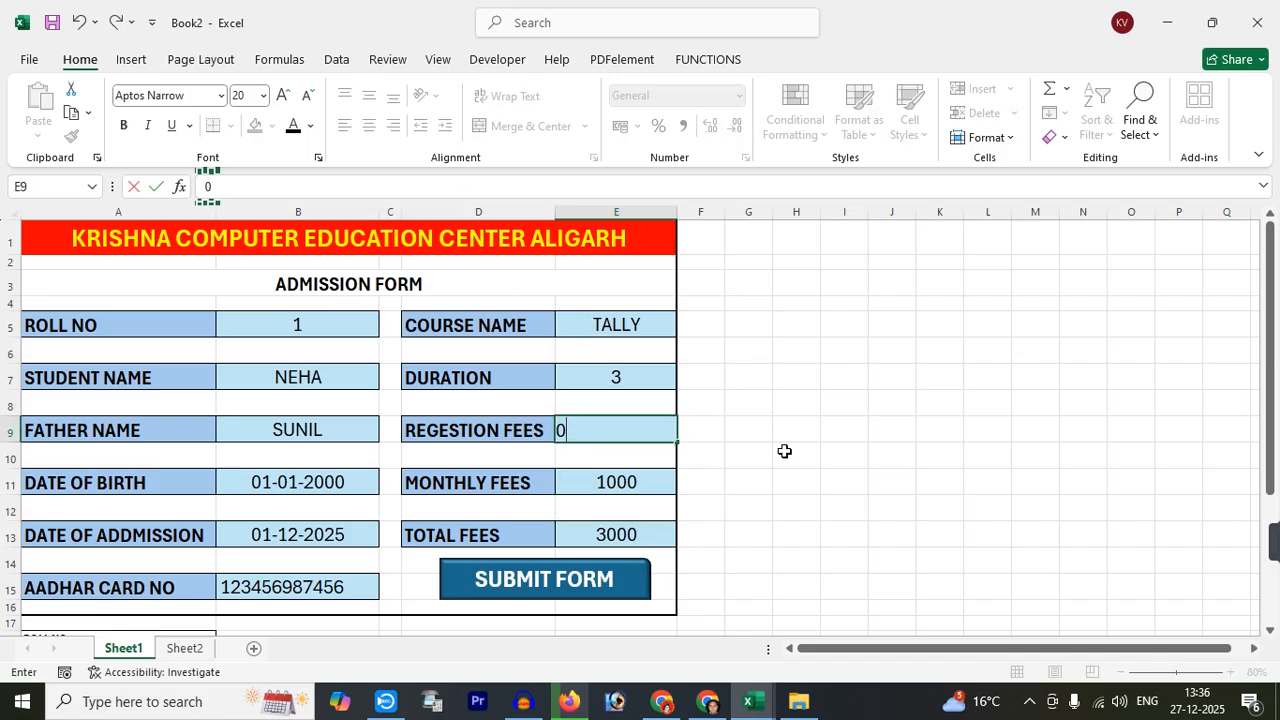
key("Return")
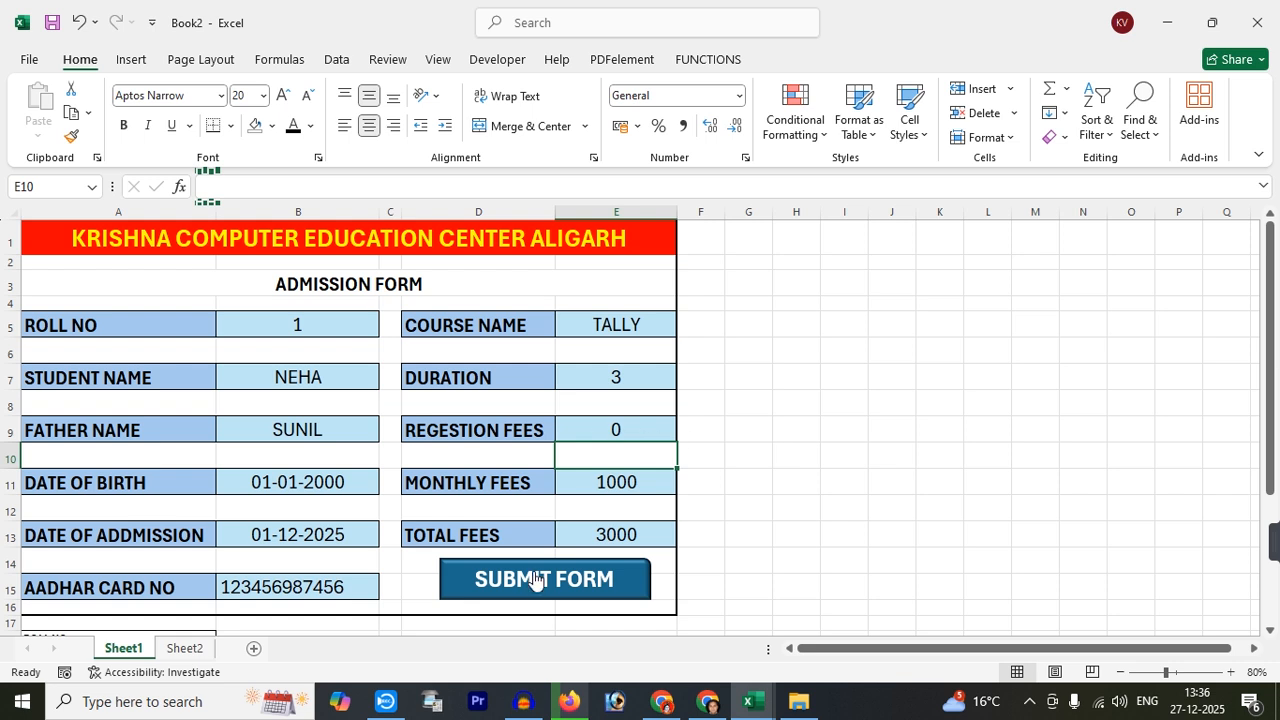
left_click(530, 580)
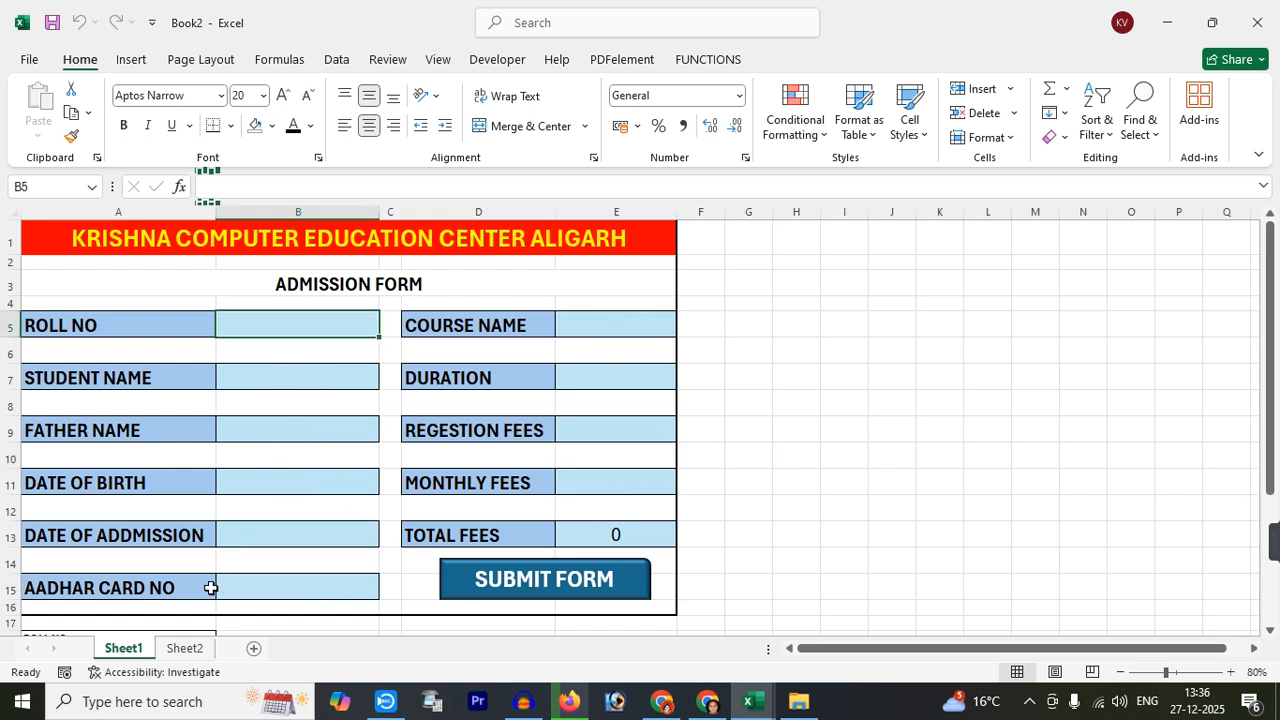
left_click(188, 648)
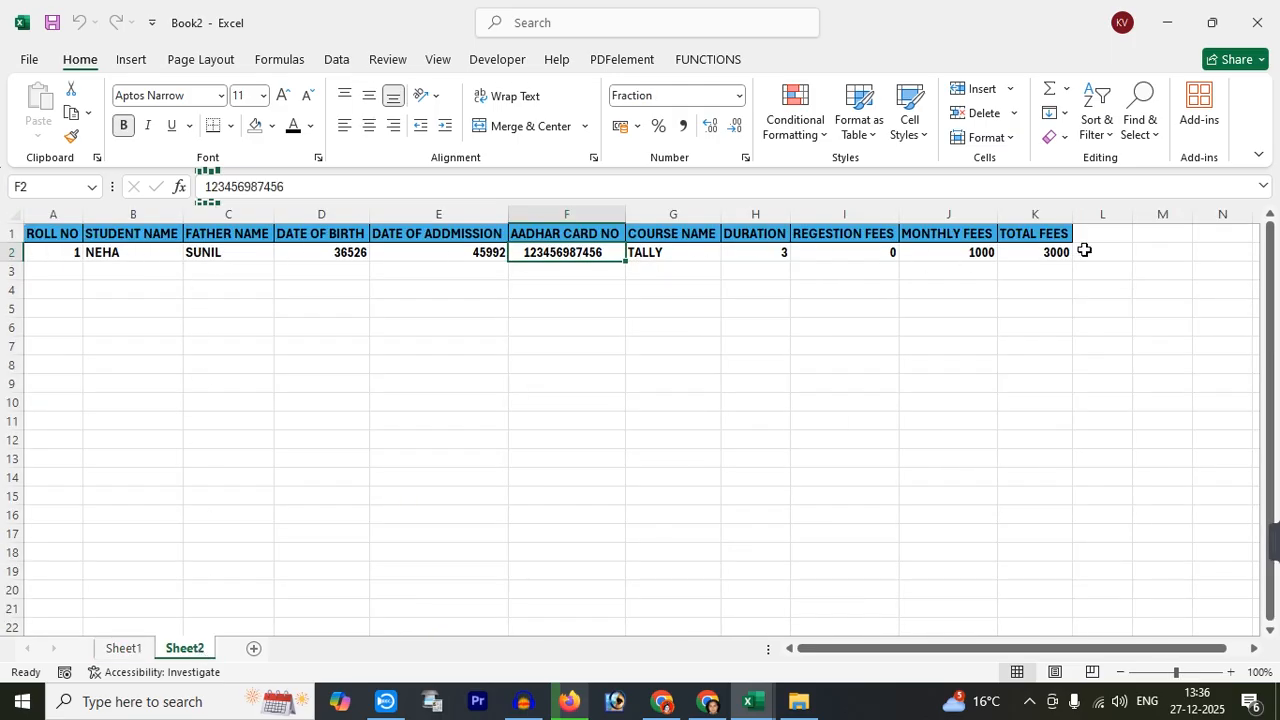
left_click(120, 648)
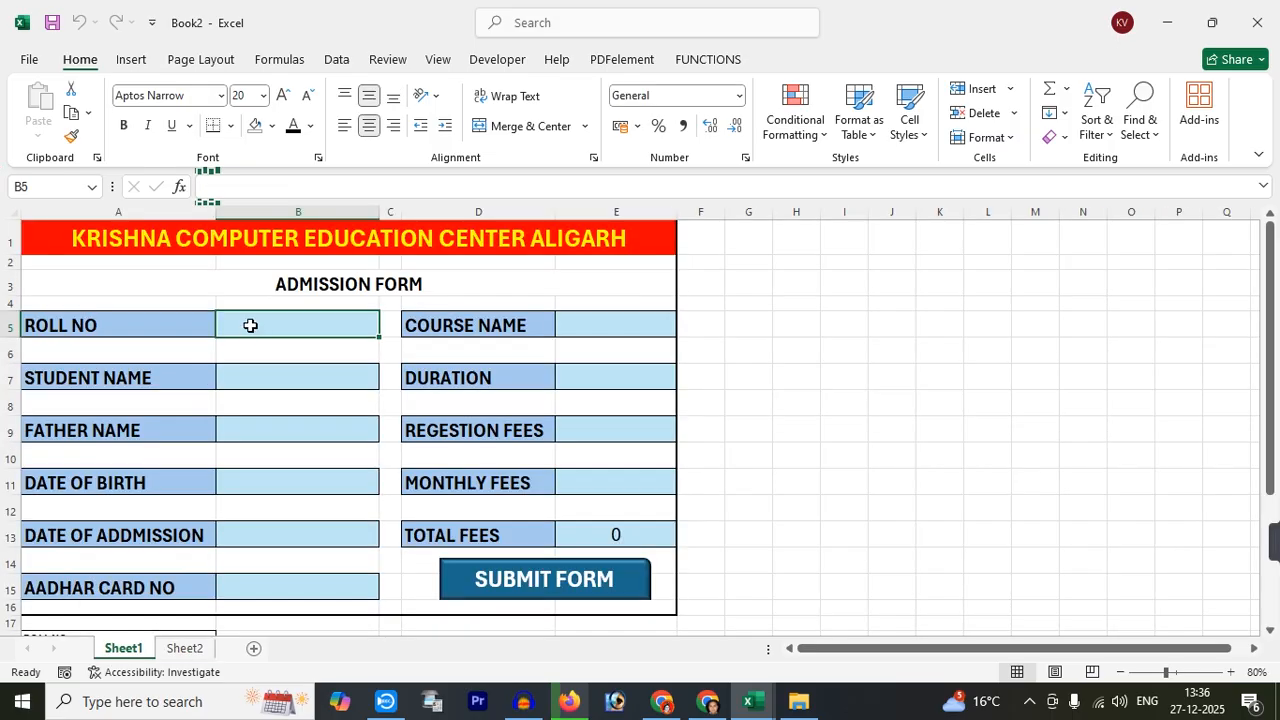
Enter roll no 2, the names, birth date 01-01-1999, admission date and a corrected Aadhaar number
type("2")
key("Return")
key("Return")
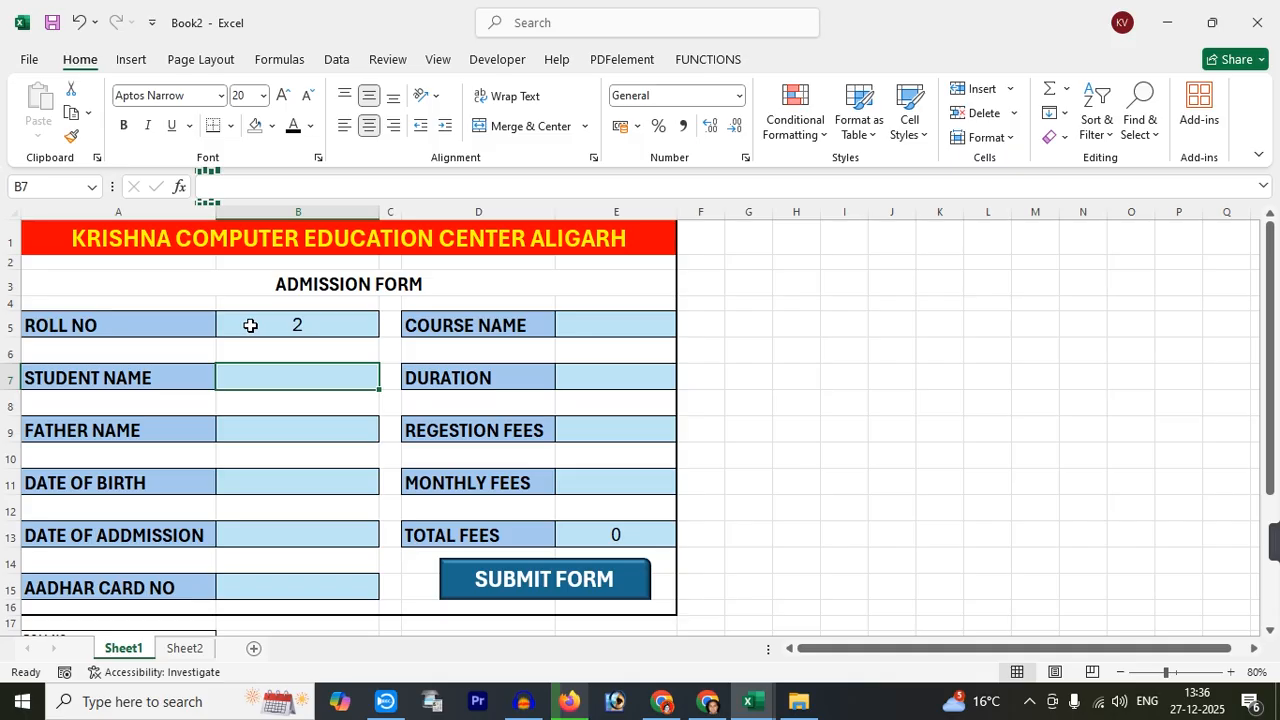
type("AN")
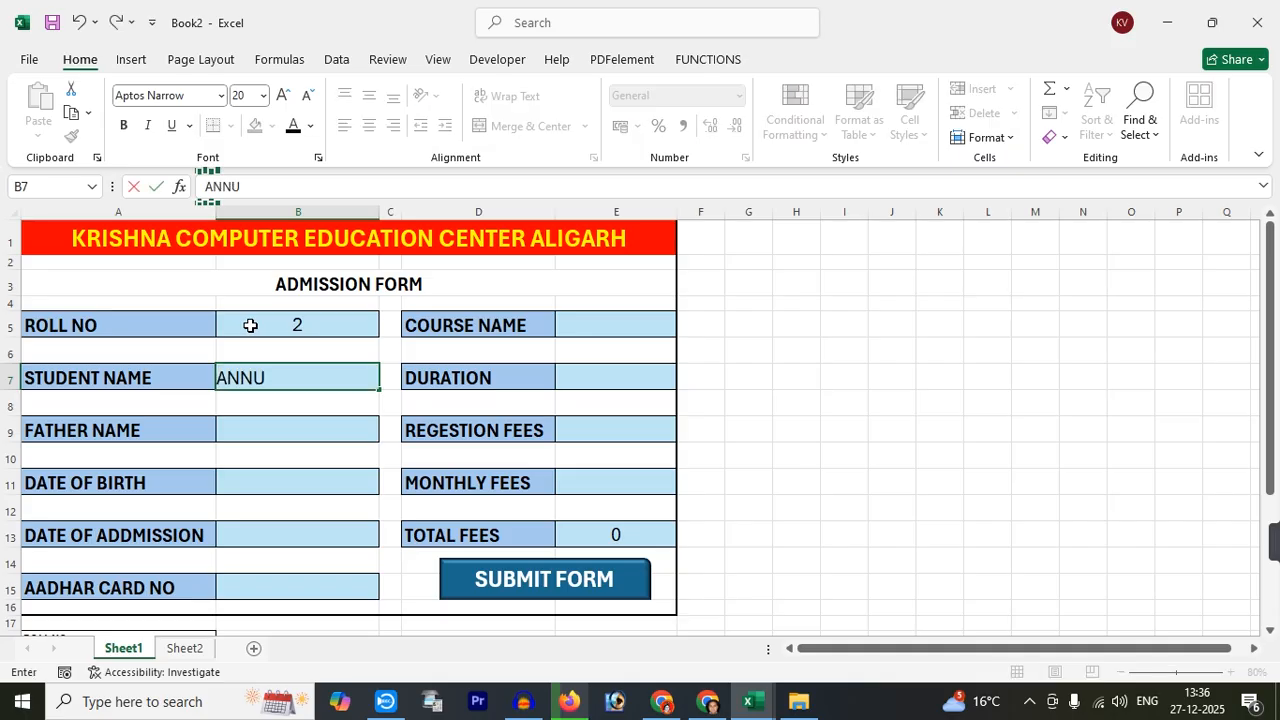
type("NU")
key("Return")
key("Return")
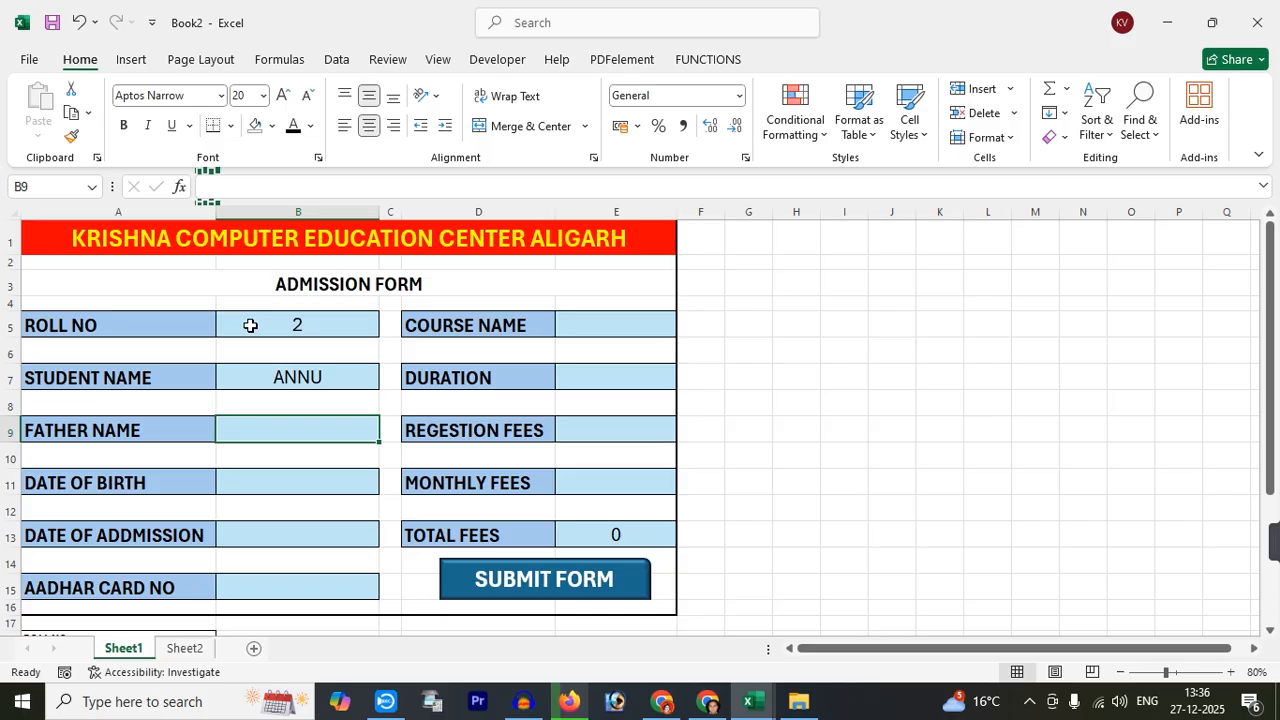
type("AJAY")
key("Return")
key("Return")
type("01/01/19")
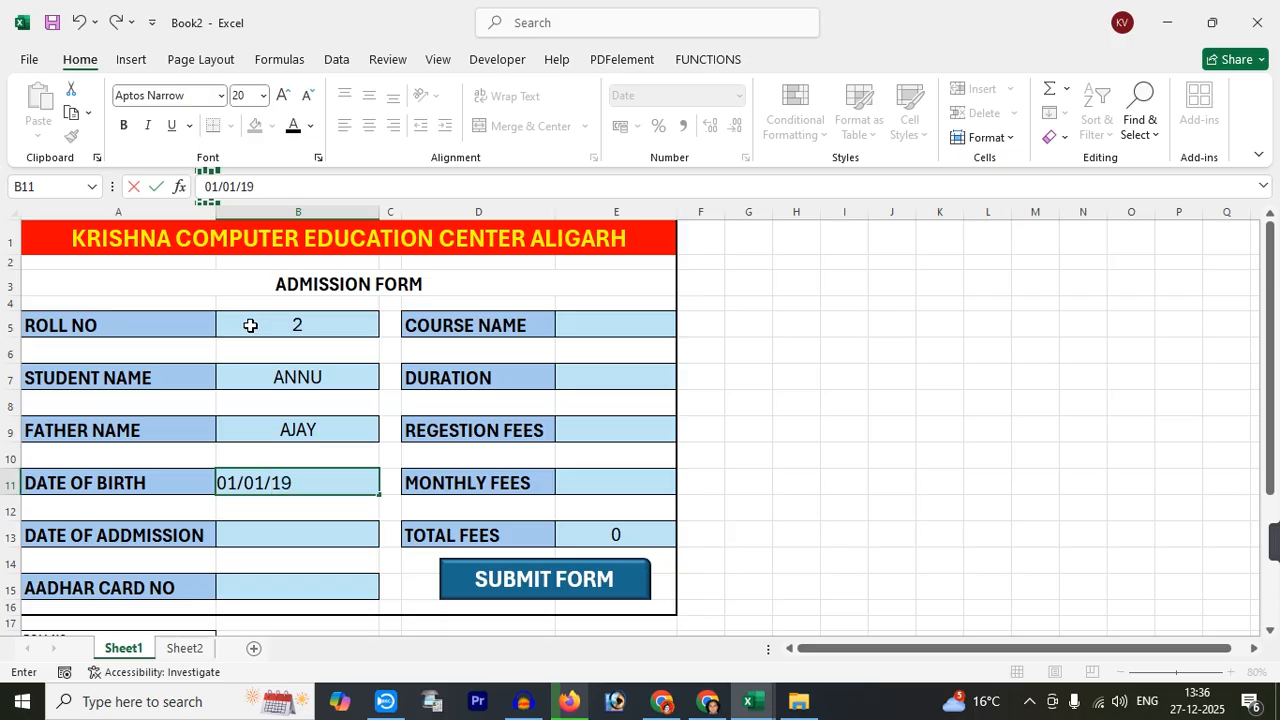
key("Return")
key("Return")
type("01/")
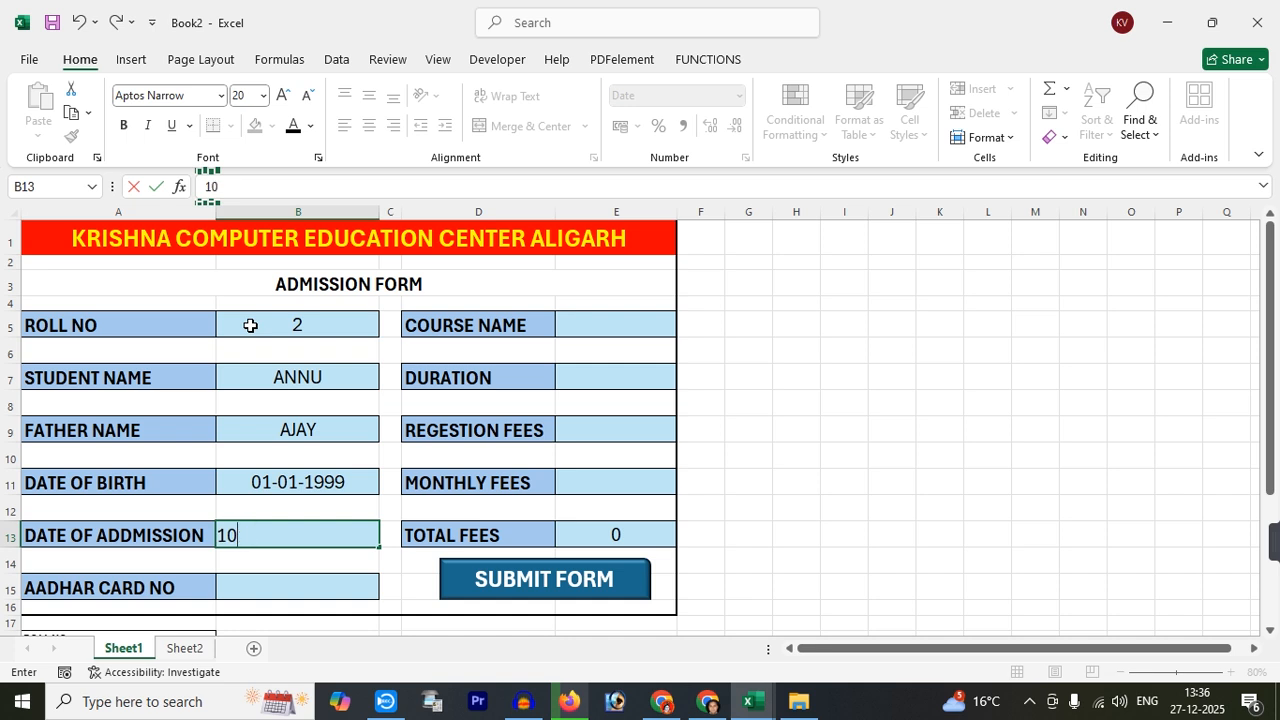
type("012/")
key("BackSpace")
key("BackSpace")
type("12/2025")
key("Return")
key("Return")
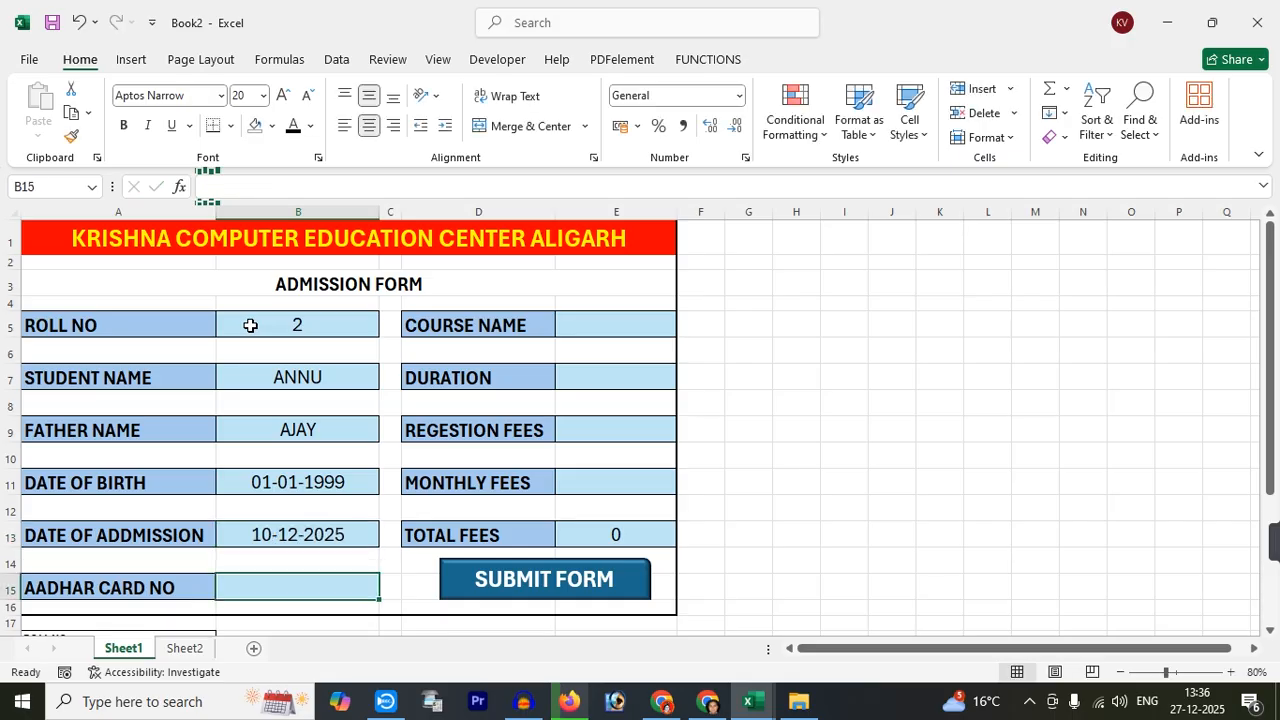
type("56456466465466")
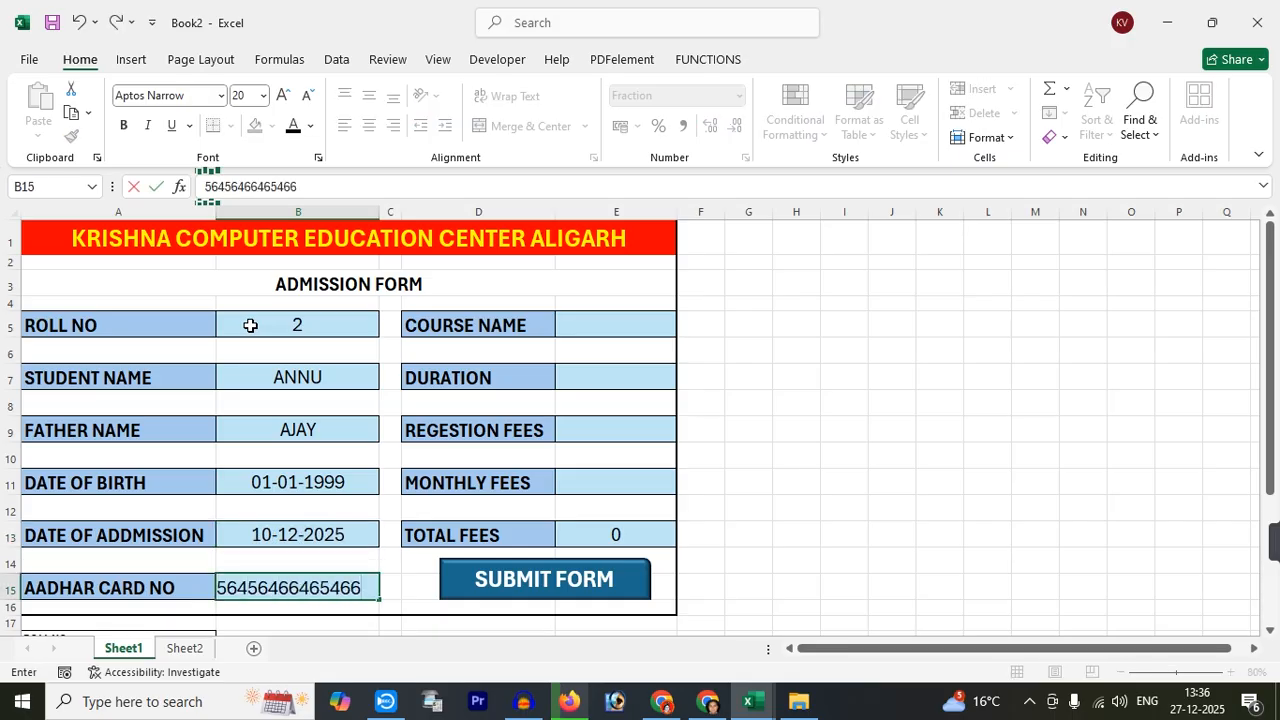
key("Return")
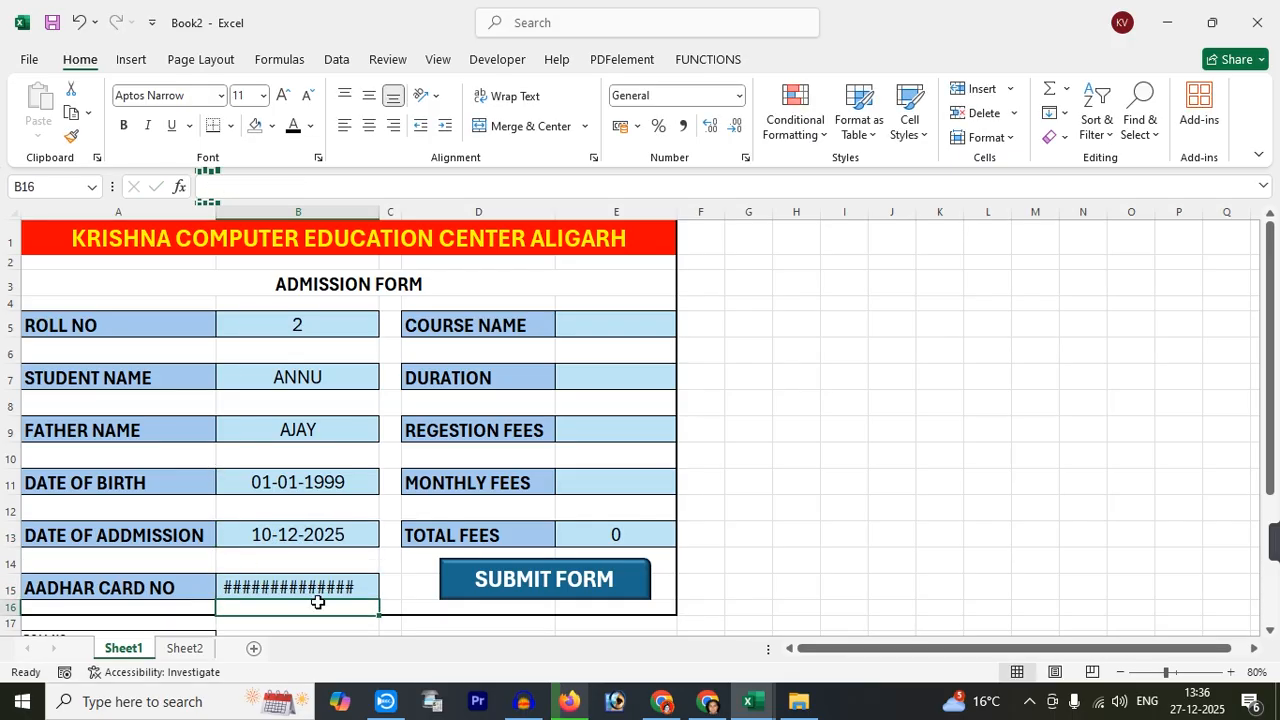
double_click(331, 587)
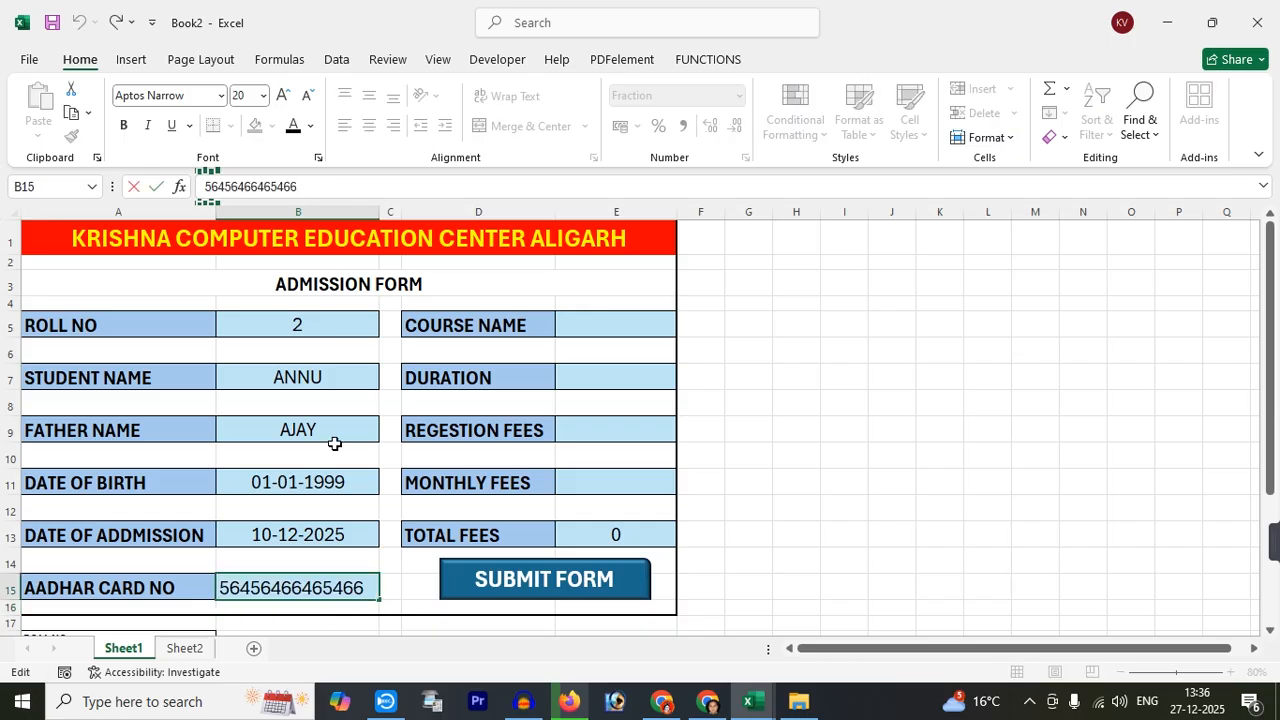
key("BackSpace")
key("BackSpace")
key("Return")
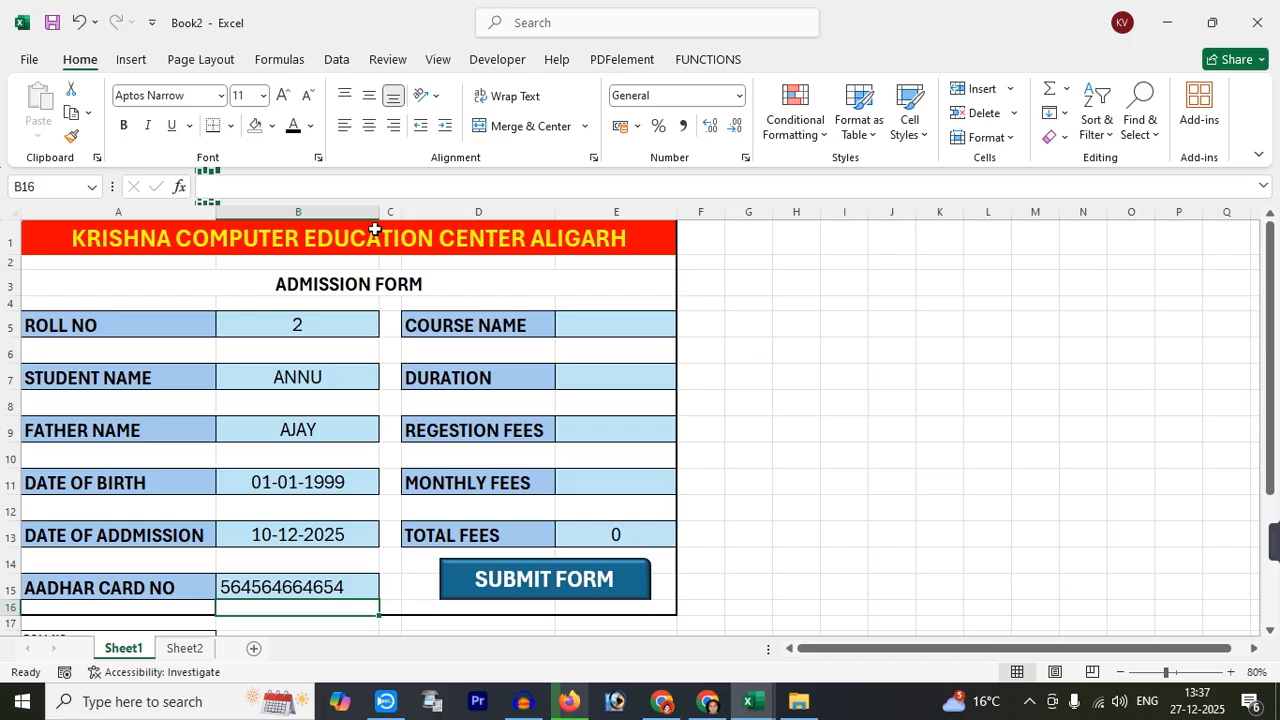
Enter course DCA, duration 6, registration fee 200 and monthly fee 600
left_click(582, 328)
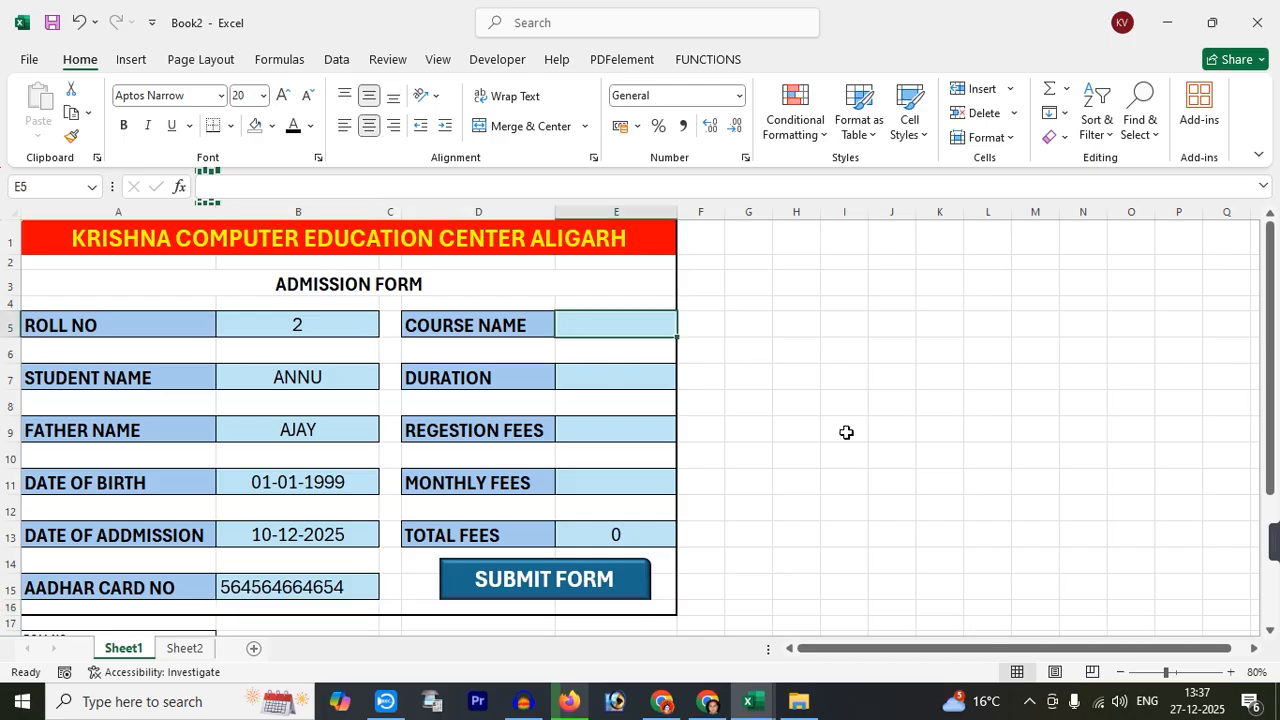
type("DCA")
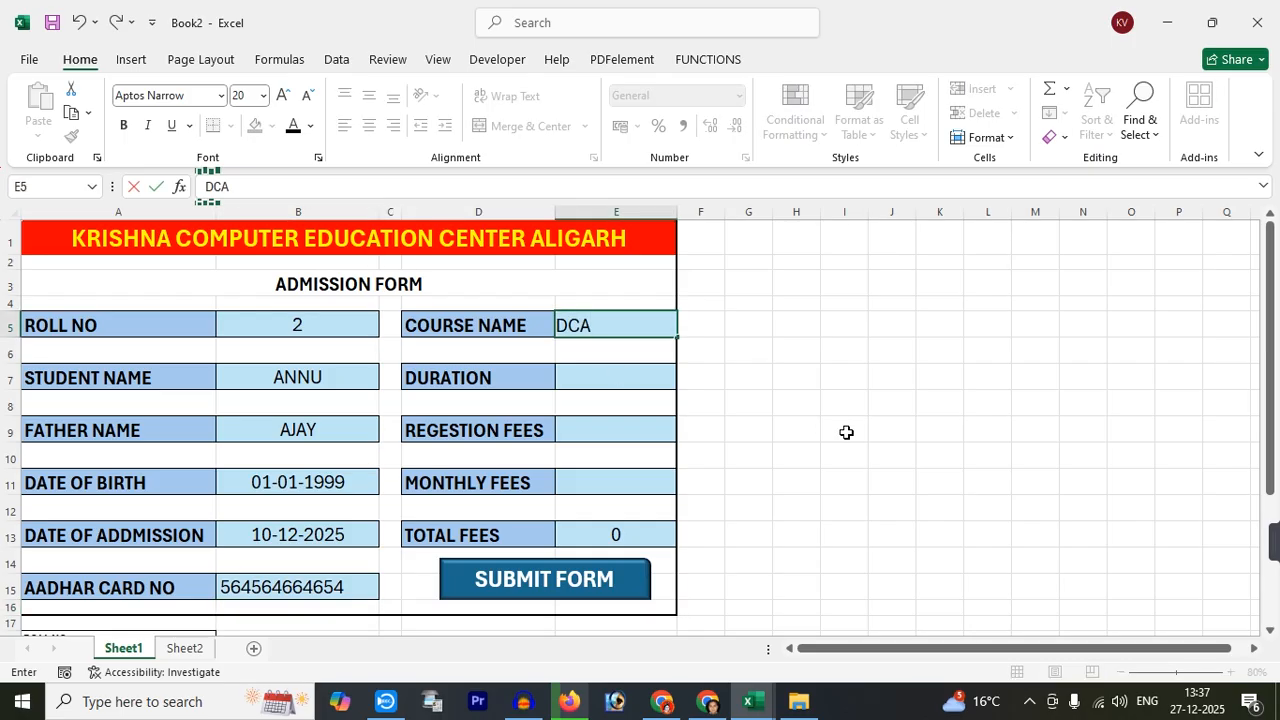
key("Return")
type("6")
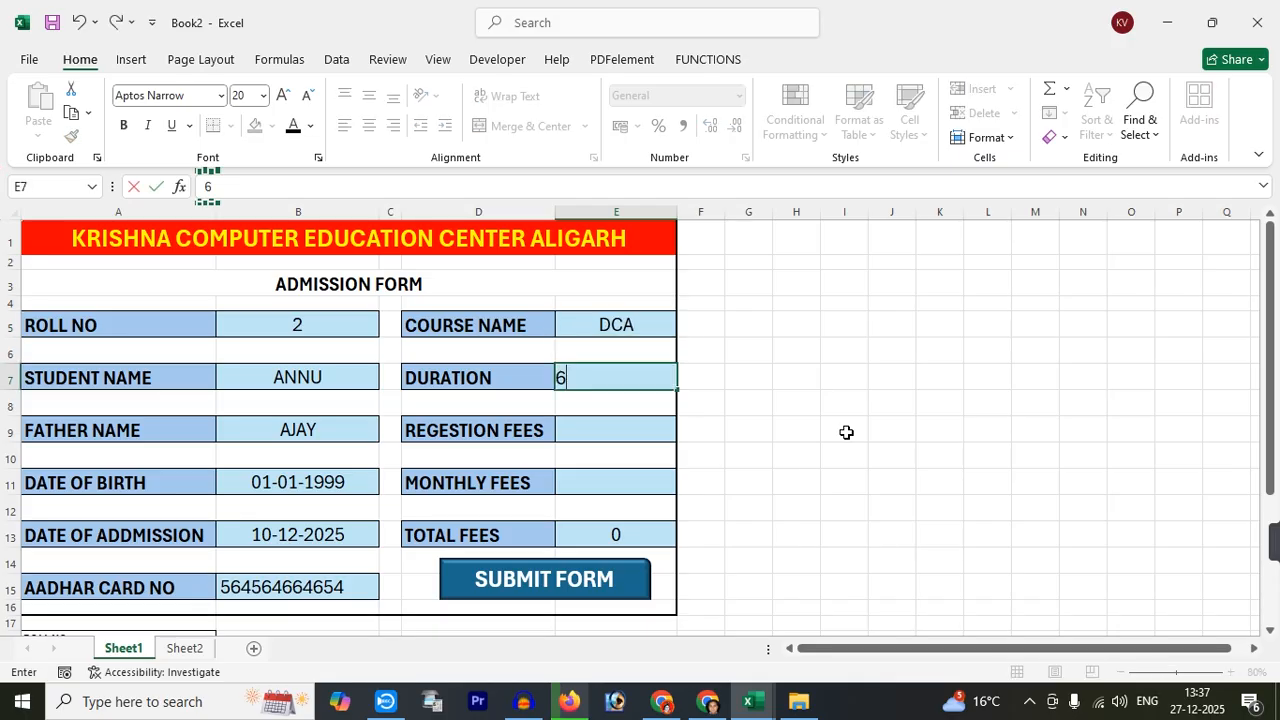
key("Return")
type("2")
key("Return")
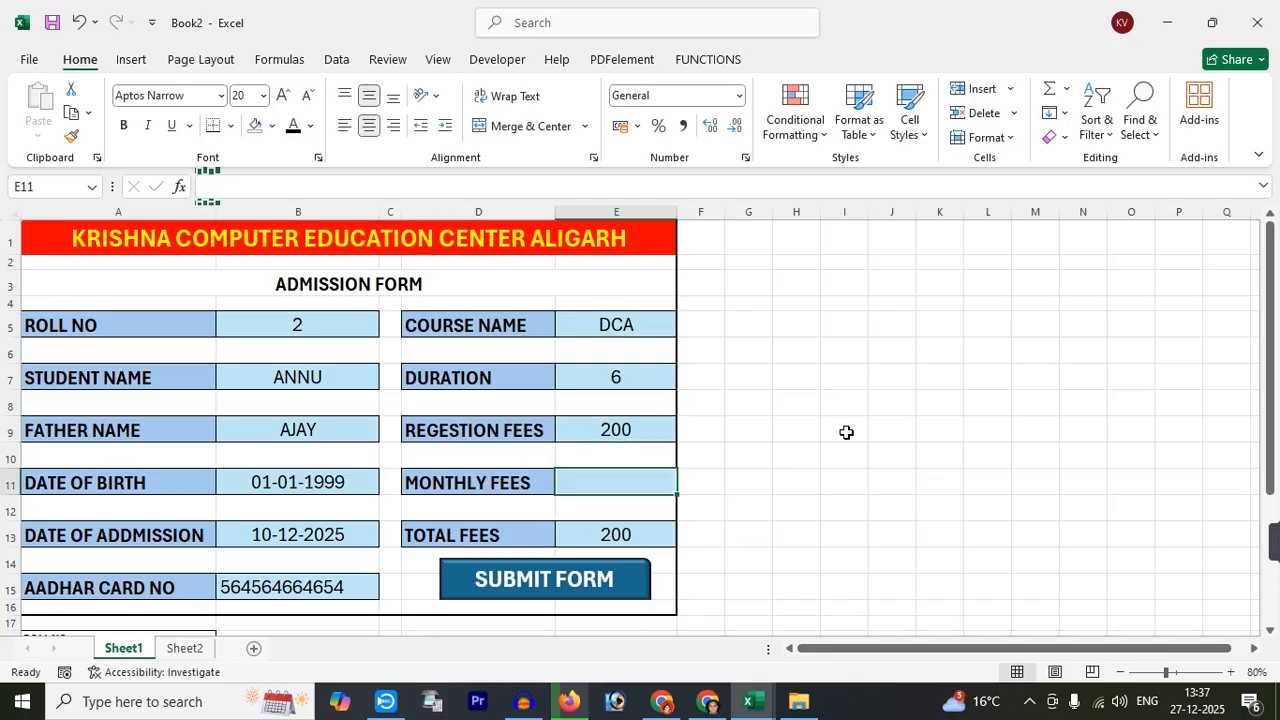
type("600")
key("Return")
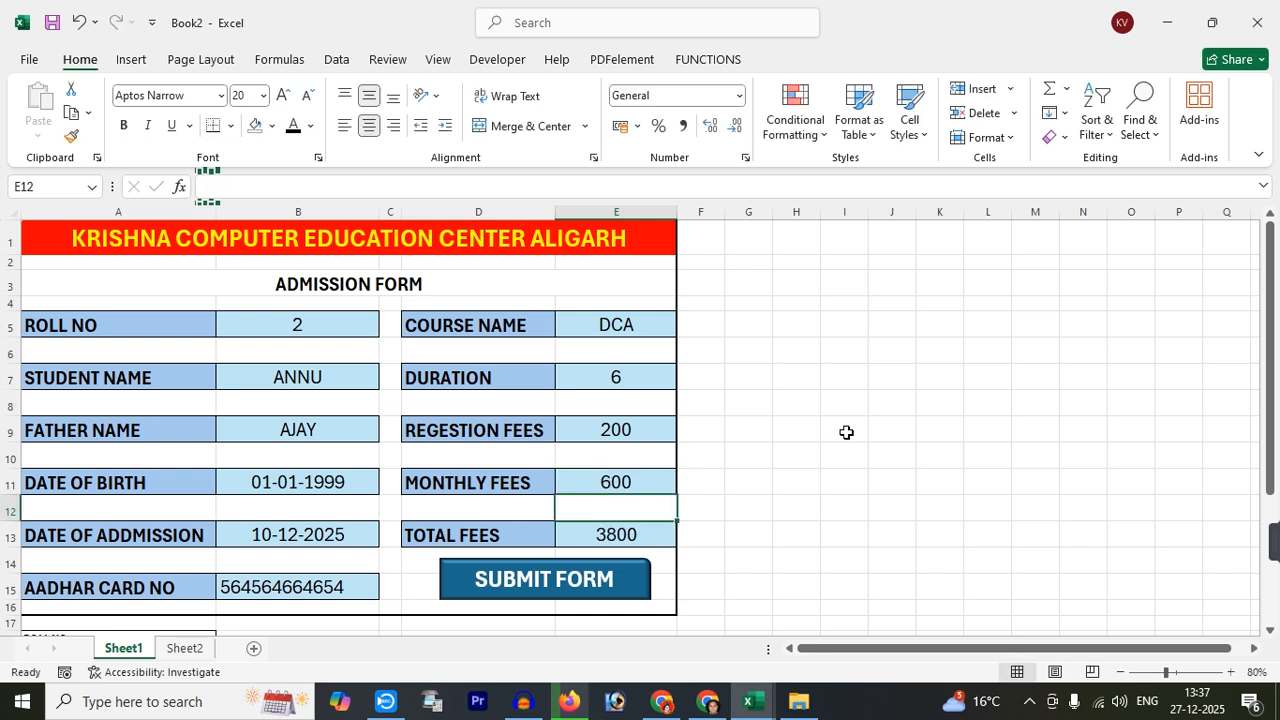
Submit the second entry, confirm roll 2 landed in Sheet2 row 2, and return to Sheet1
left_click(524, 586)
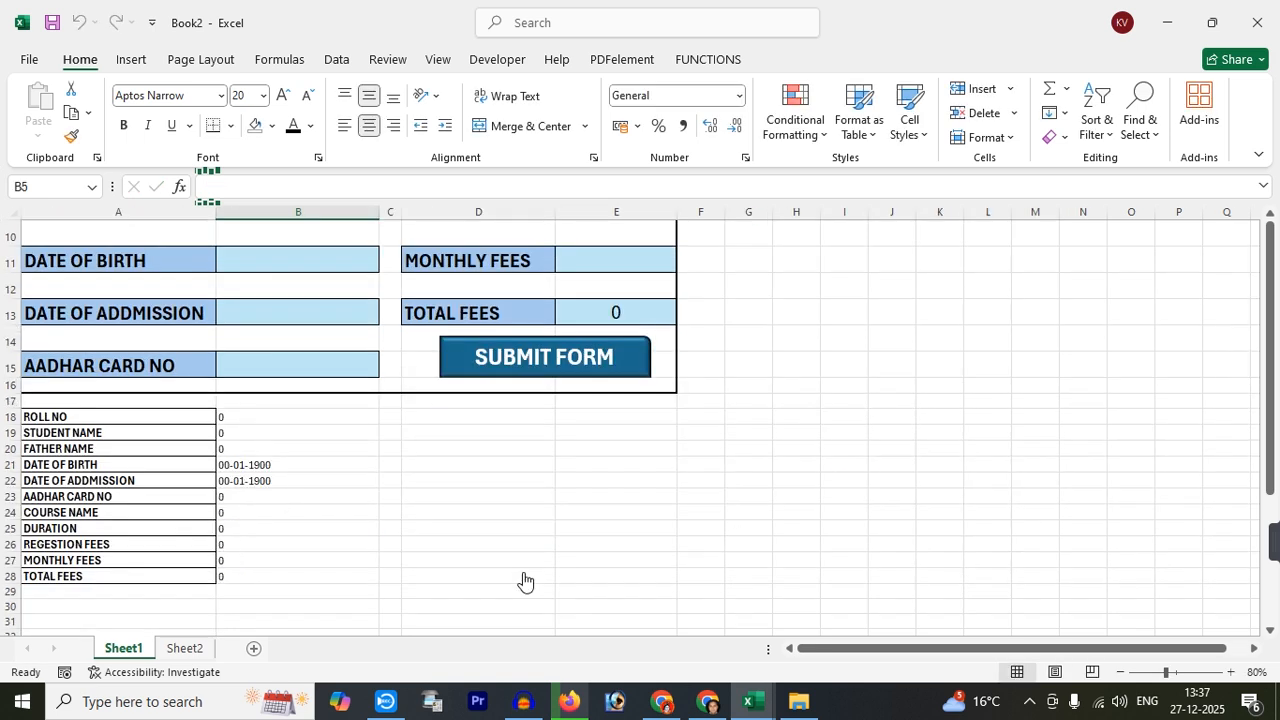
left_click(182, 650)
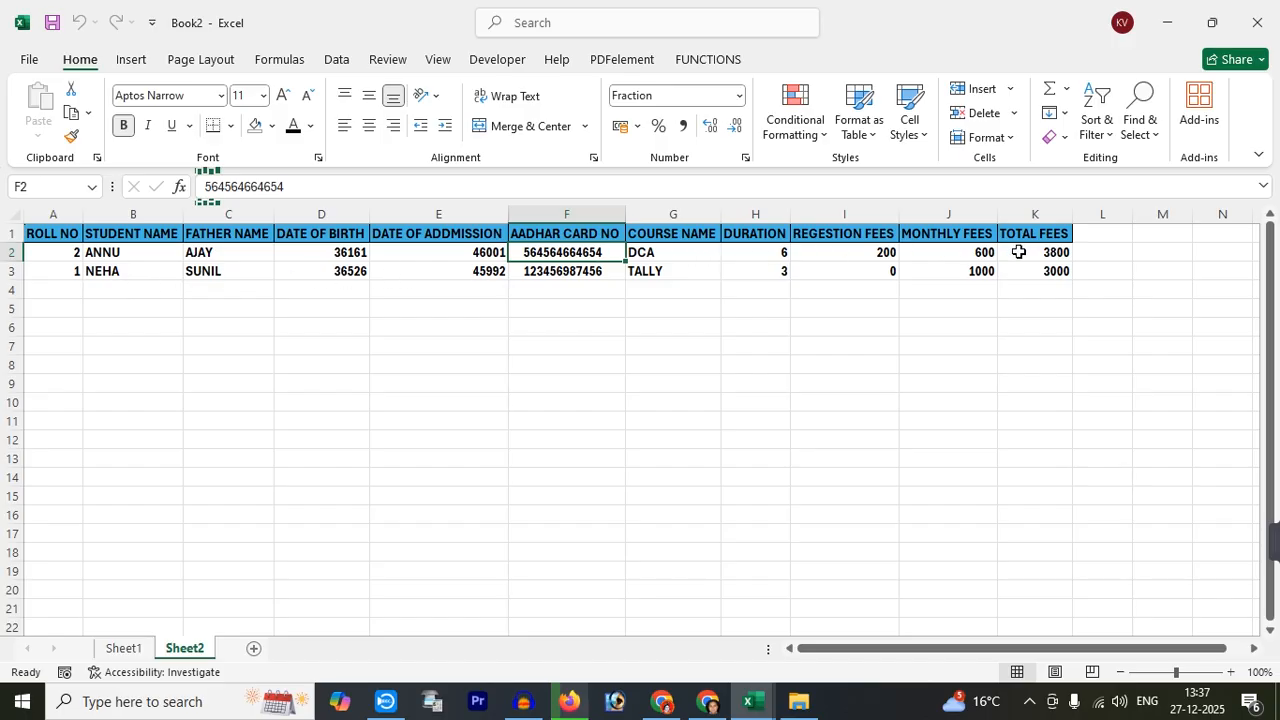
left_click(124, 650)
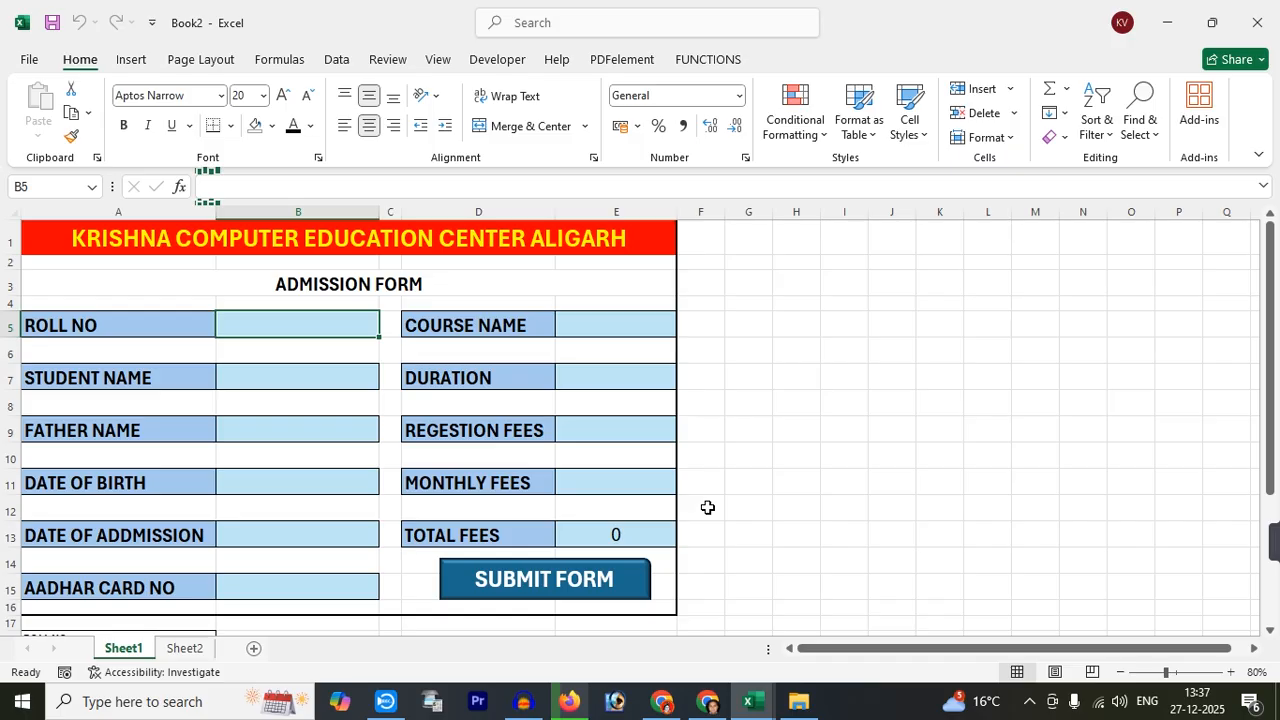
Hide the helper rows 18–29 below the admission form using Format > Hide Rows
scroll(707, 507, "down", 4)
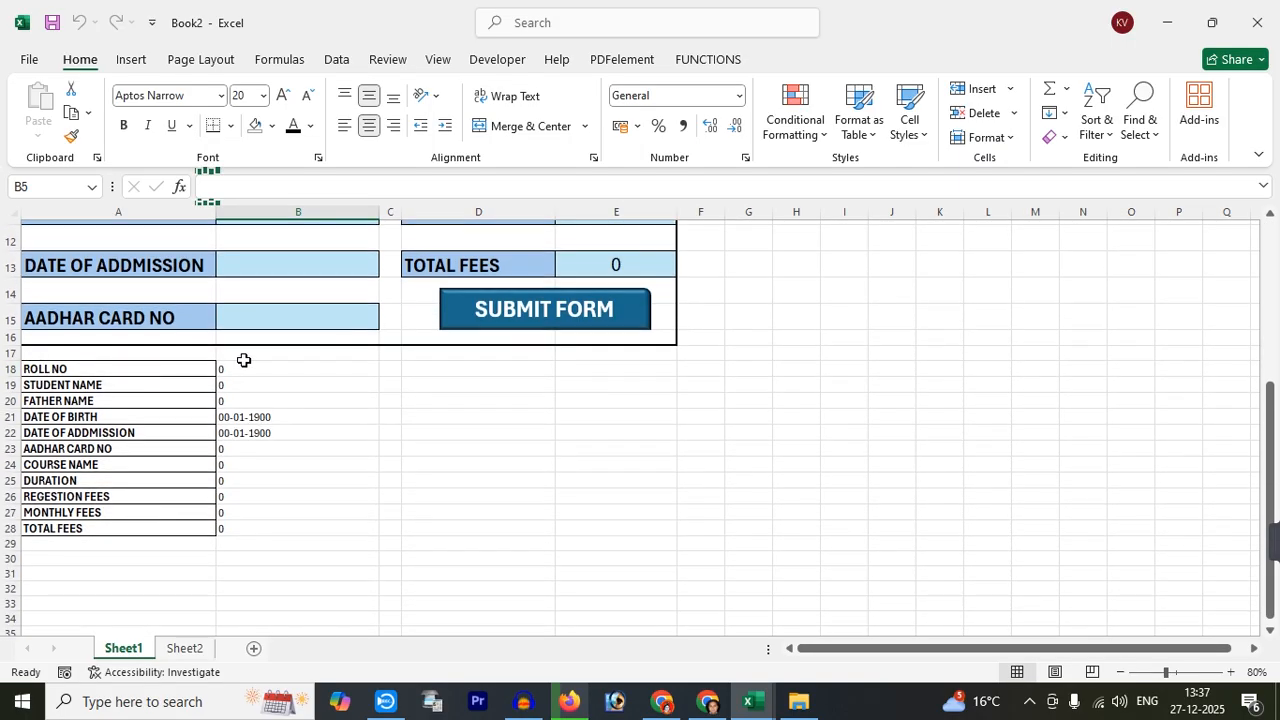
left_click_drag(9, 369, 3, 545)
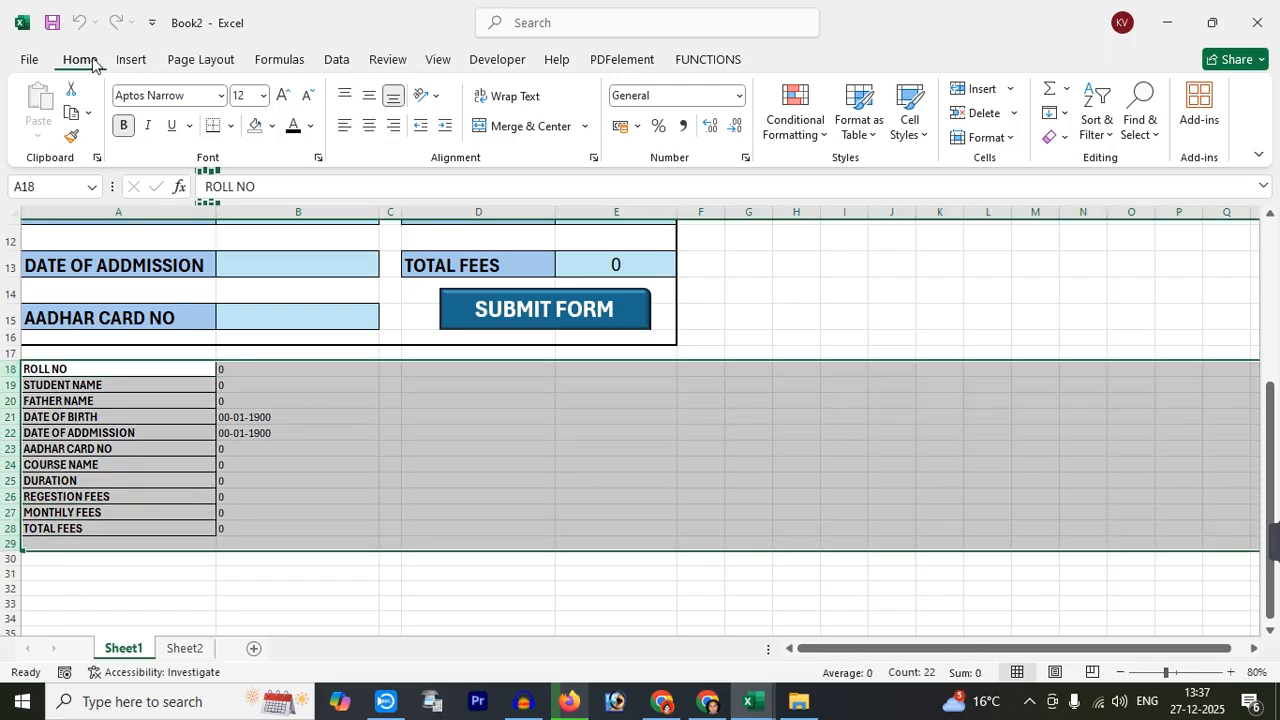
left_click(983, 138)
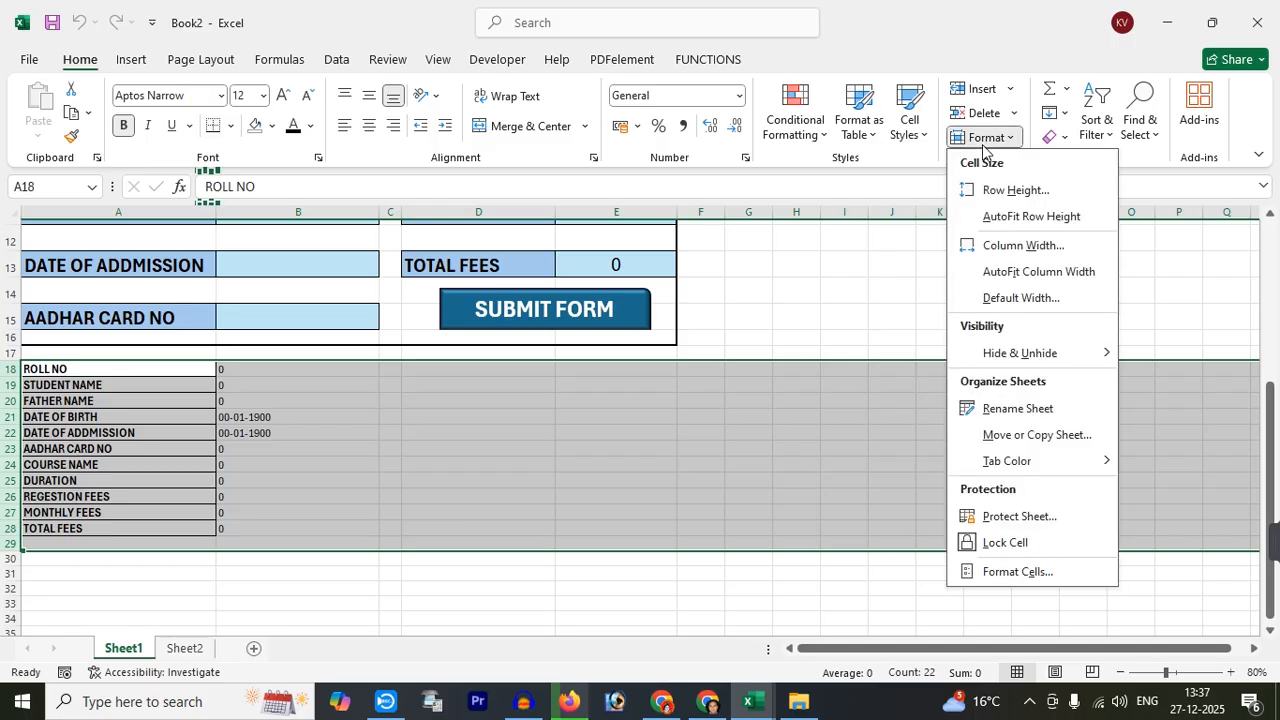
mouse_move(1006, 351)
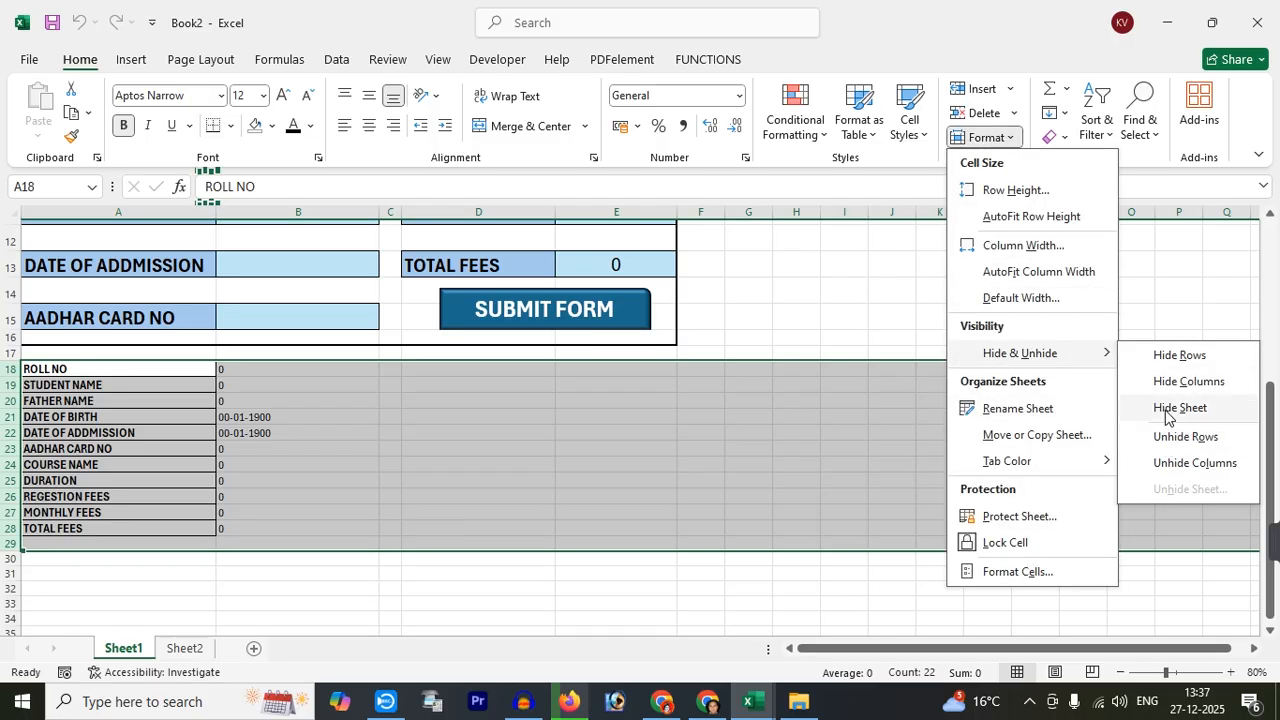
left_click(1176, 356)
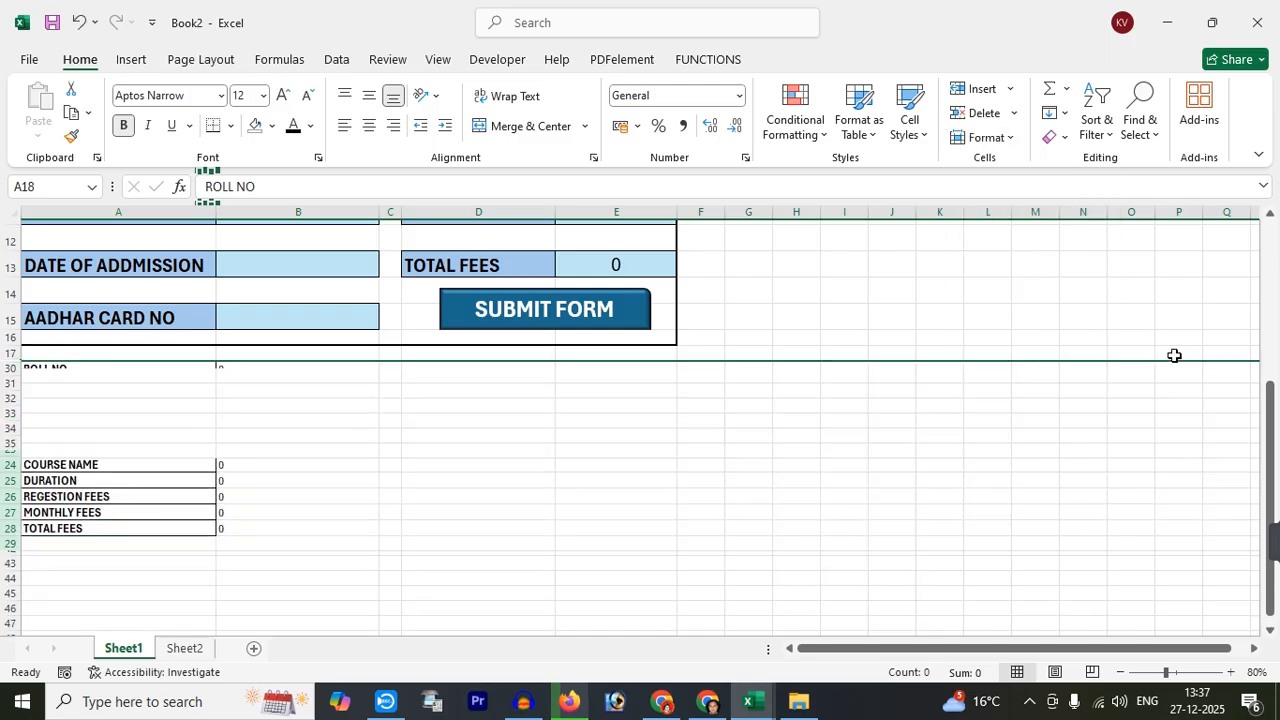
left_click(490, 472)
scroll(487, 472, "up", 4)
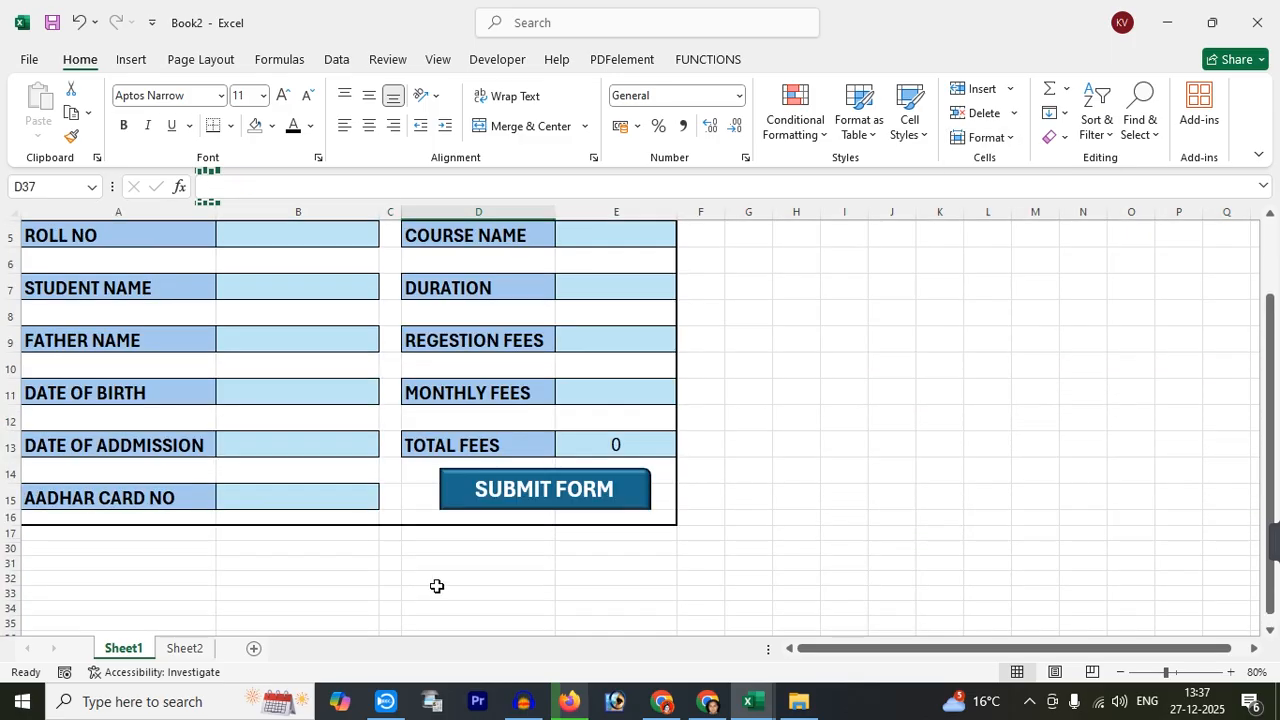